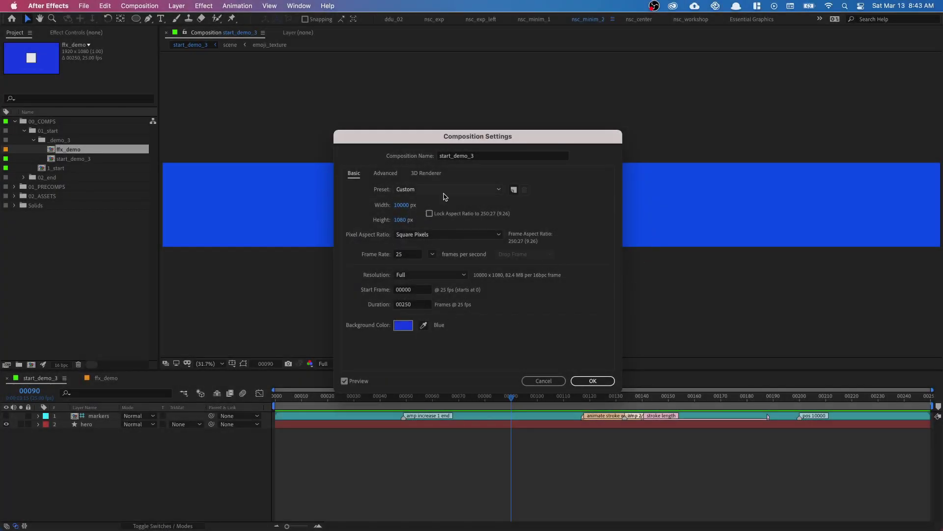
# Accept the composition settings and enable Position keyframing on the hero layer at frame 90
pyautogui.click(606, 384)
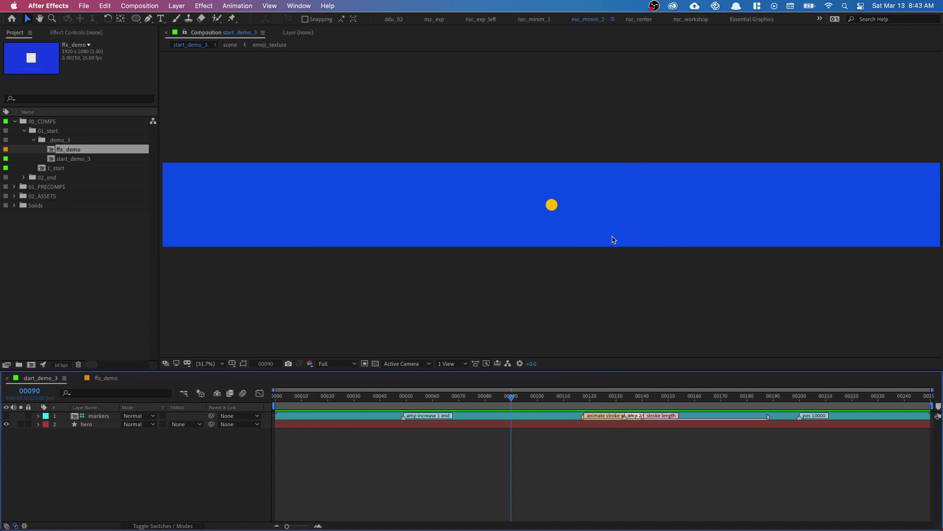
pyautogui.click(114, 425)
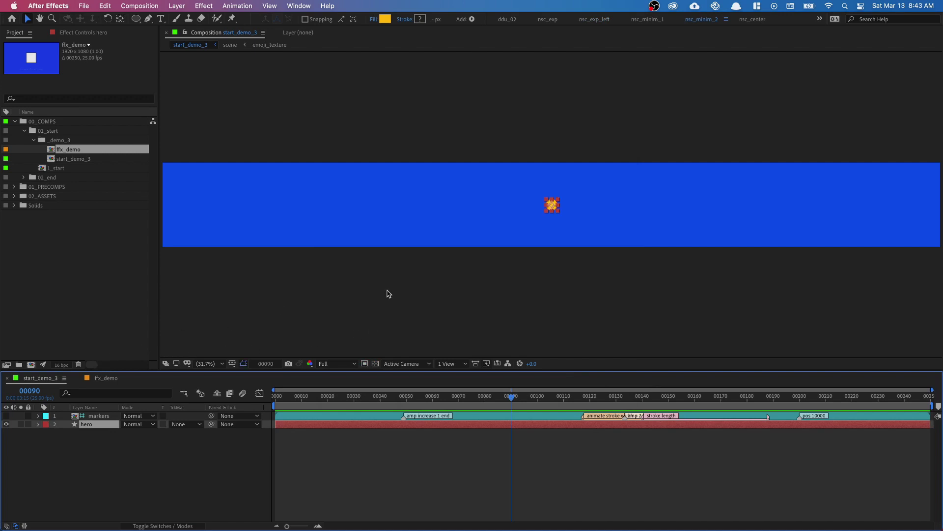
pyautogui.press('p')
pyautogui.press('z')
pyautogui.click(564, 215)
pyautogui.click(544, 215)
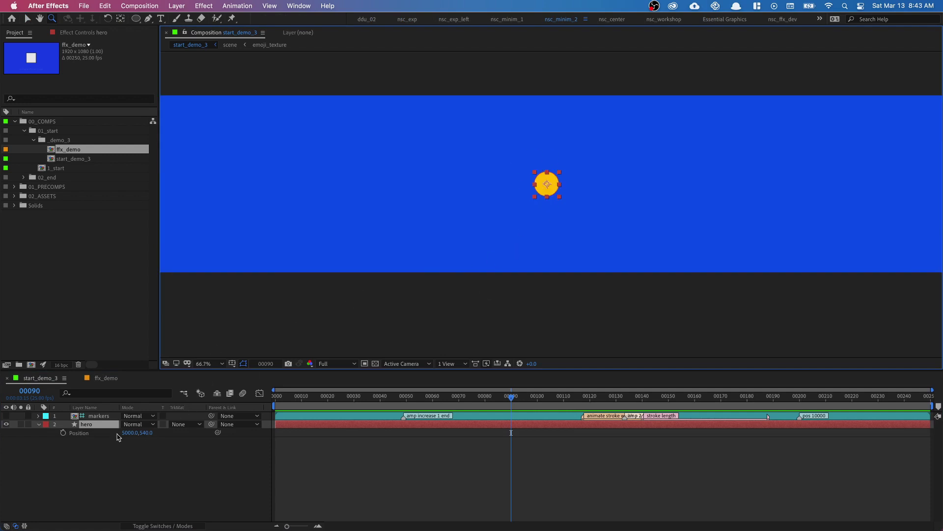
pyautogui.click(63, 434)
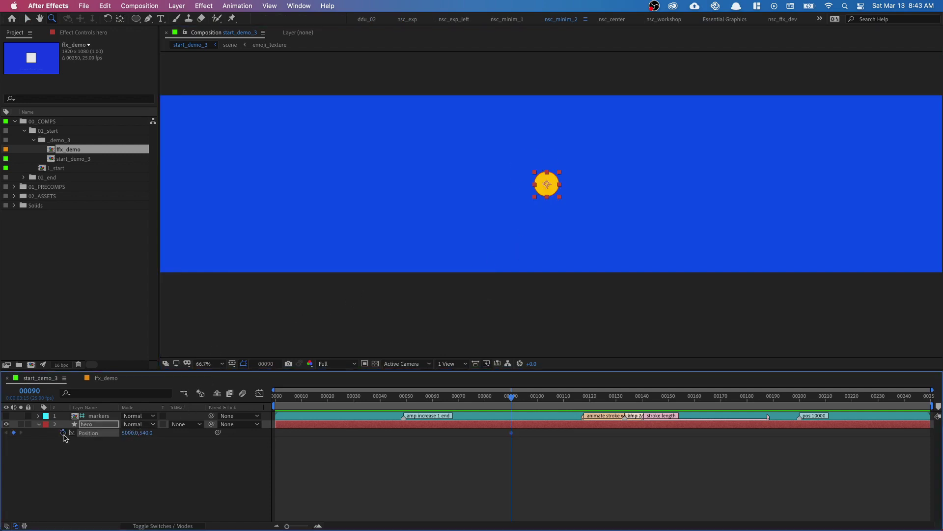
# Set the hero keyframe's X position to -300 and move that keyframe to frame 0
pyautogui.click(124, 433)
pyautogui.write('-300')
pyautogui.press('Return')
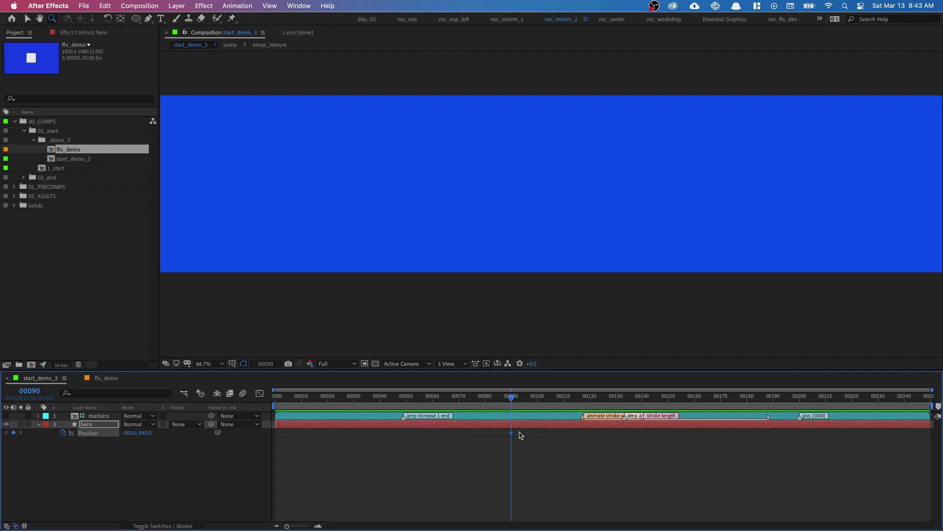
pyautogui.moveTo(512, 435); pyautogui.dragTo(270, 437)
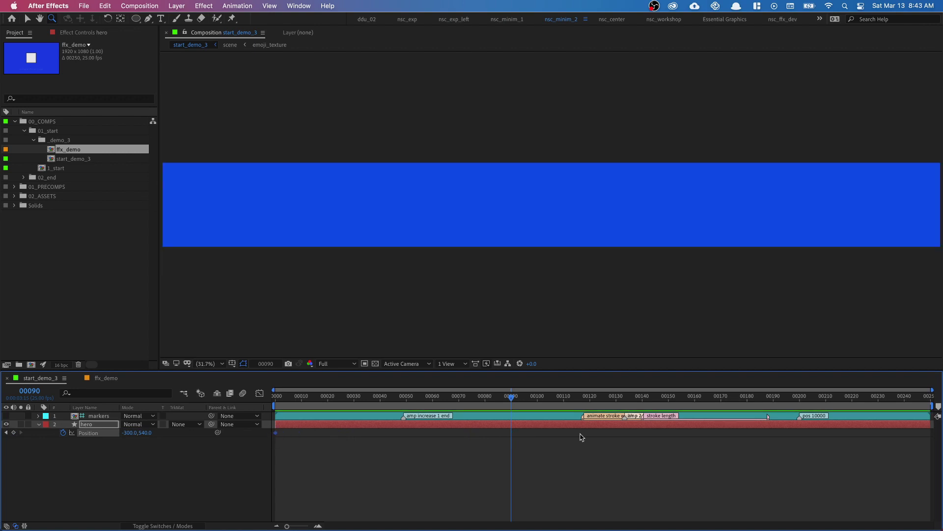
# Add a hero Position keyframe at frame 200 with an X value of 10300
pyautogui.moveTo(792, 398); pyautogui.dragTo(799, 397)
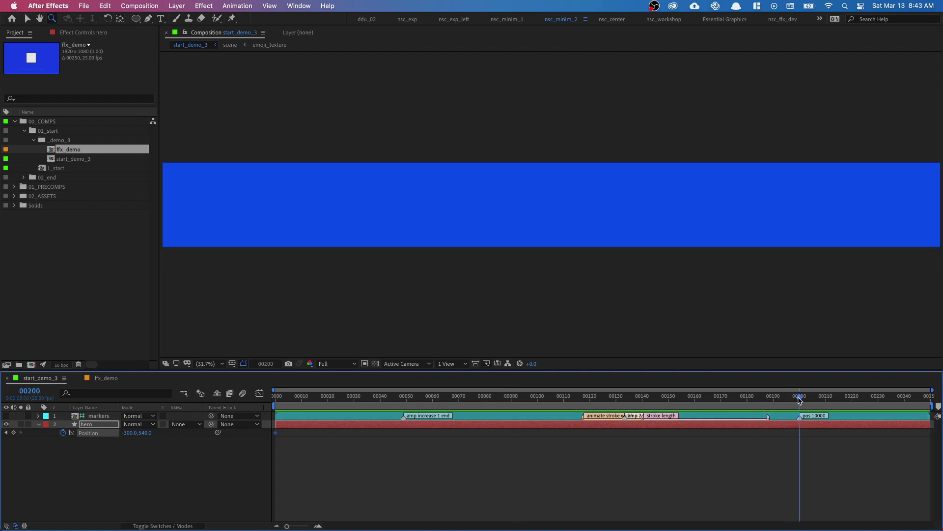
pyautogui.click(130, 432)
pyautogui.write('10')
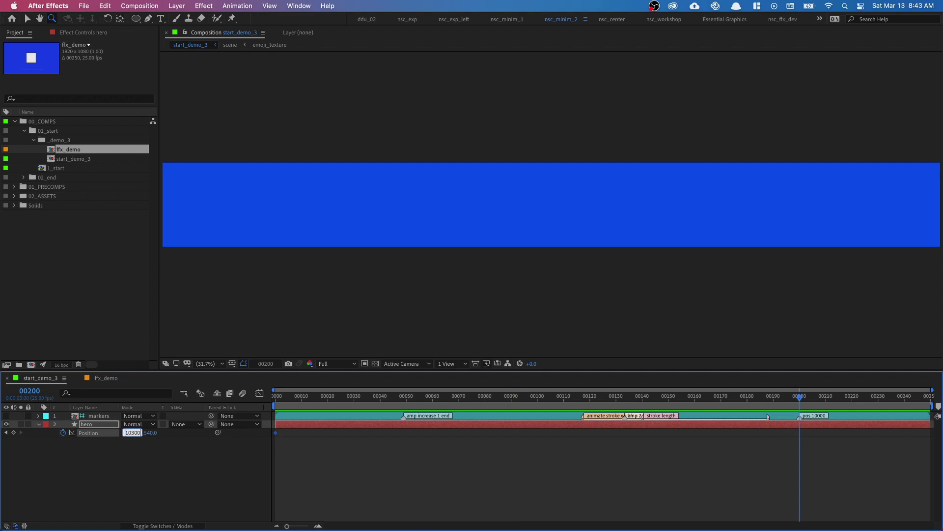
pyautogui.press('Return')
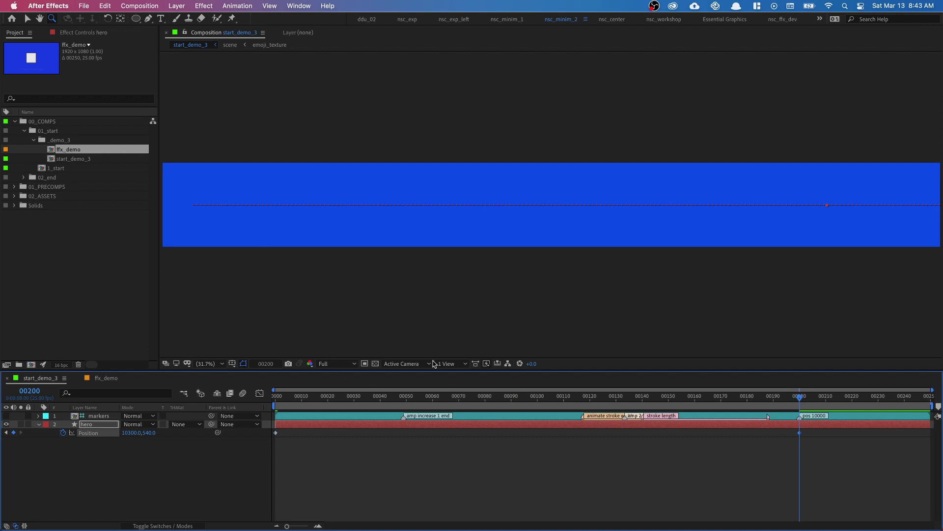
pyautogui.press('v')
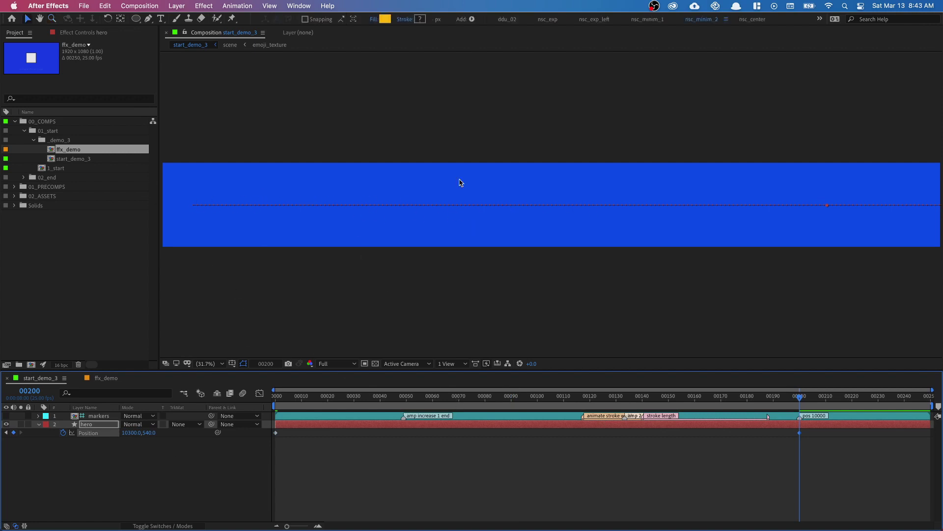
# Bend the hero's motion path into a wave by adding two curved Pen tool points, then scrub to frame 56
pyautogui.click(148, 20)
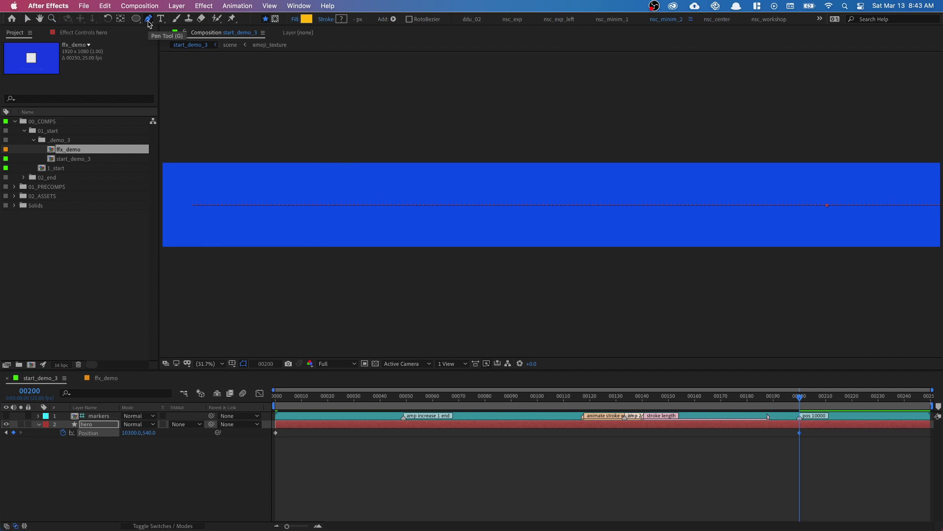
pyautogui.moveTo(377, 205); pyautogui.dragTo(450, 230)
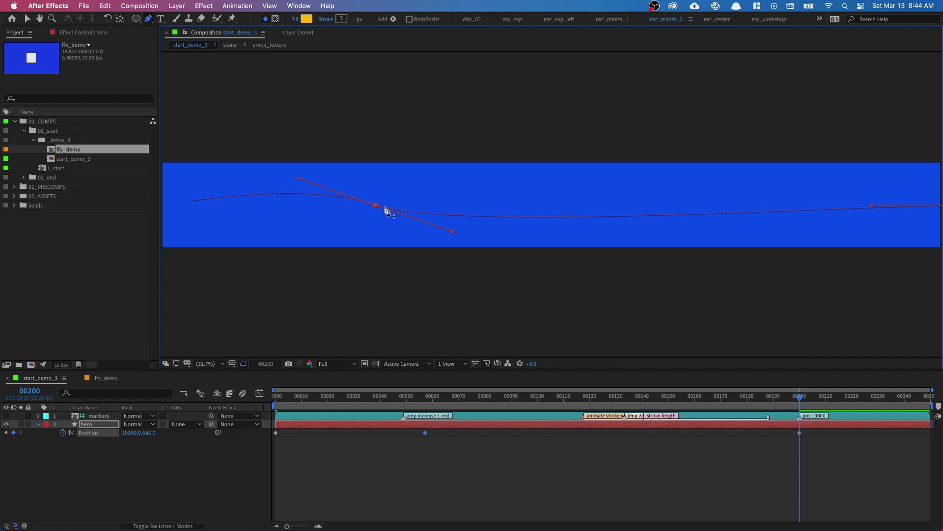
pyautogui.press('super+z')
pyautogui.moveTo(366, 205); pyautogui.dragTo(460, 234)
pyautogui.moveTo(559, 217); pyautogui.dragTo(648, 192)
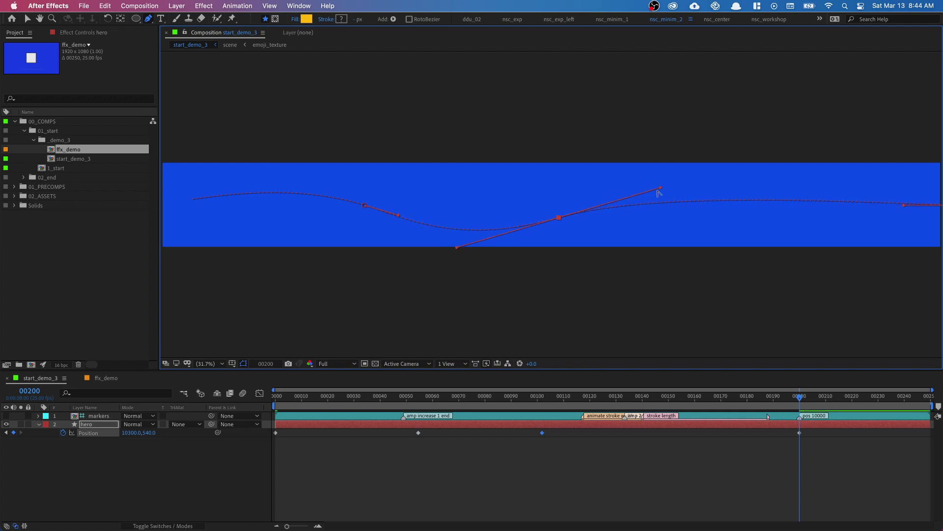
pyautogui.moveTo(285, 403); pyautogui.dragTo(421, 413)
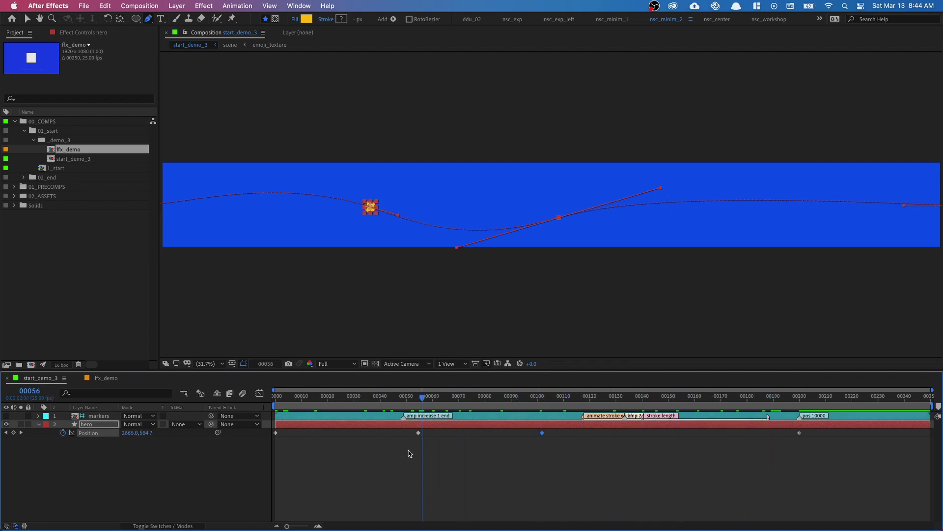
# Try adding an extra point at the dip of the hero's motion path, check it at frame 79, and undo it
pyautogui.click(466, 230)
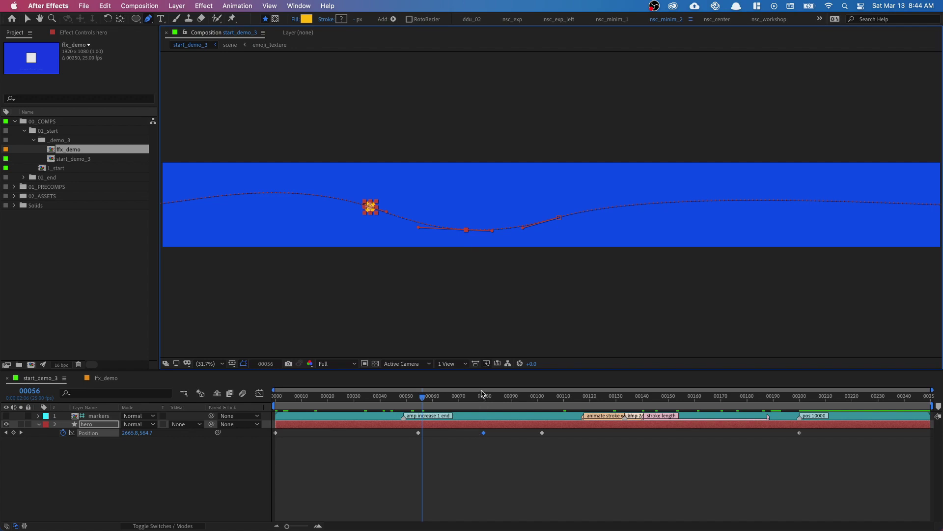
pyautogui.moveTo(482, 393); pyautogui.dragTo(485, 400)
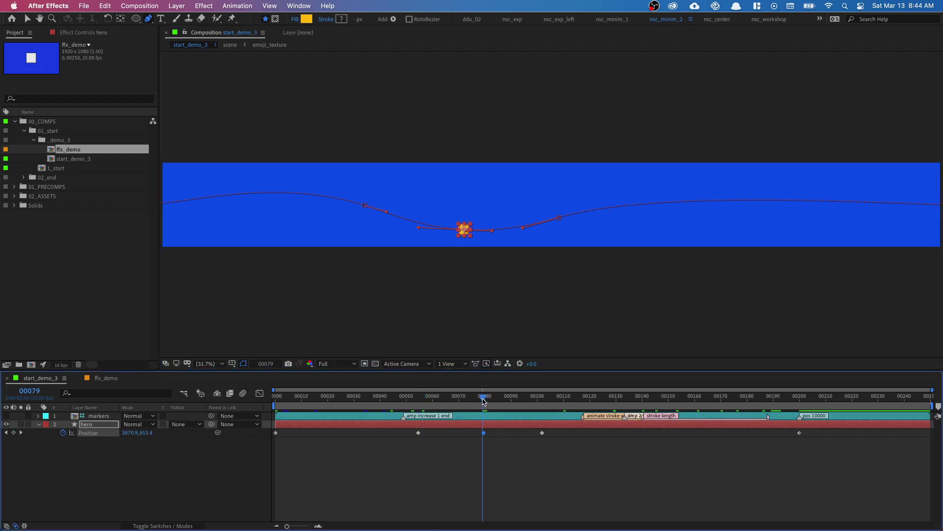
pyautogui.press('super+z')
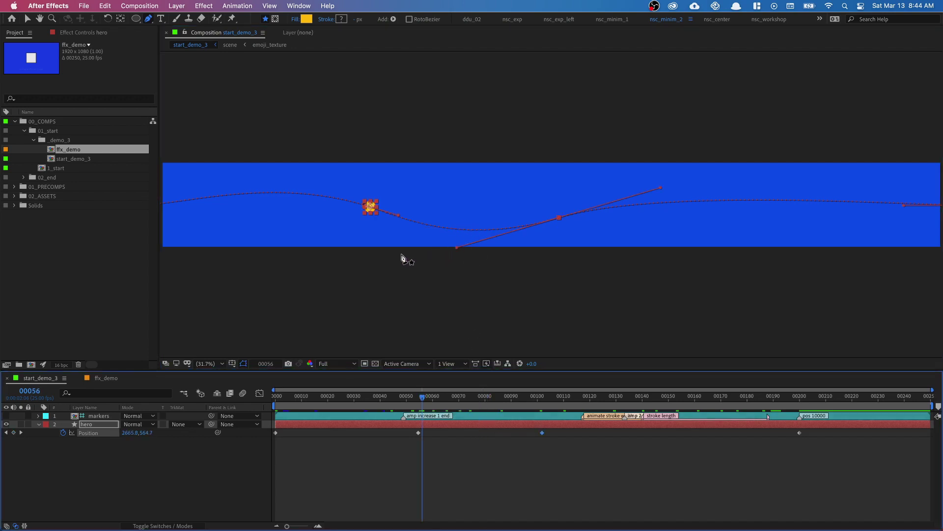
# Create a new shape layer and place it below the hero layer
pyautogui.click(210, 482)
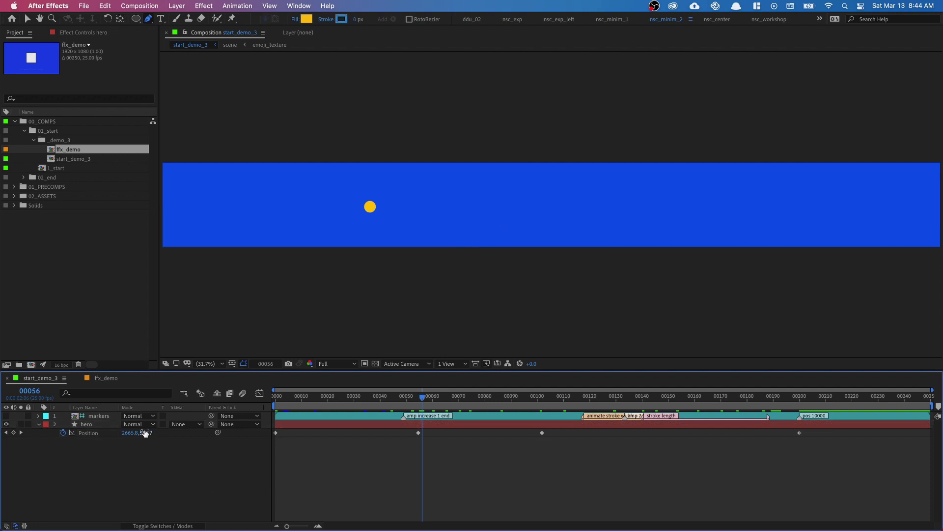
pyautogui.rightClick(147, 447)
pyautogui.moveTo(212, 415)
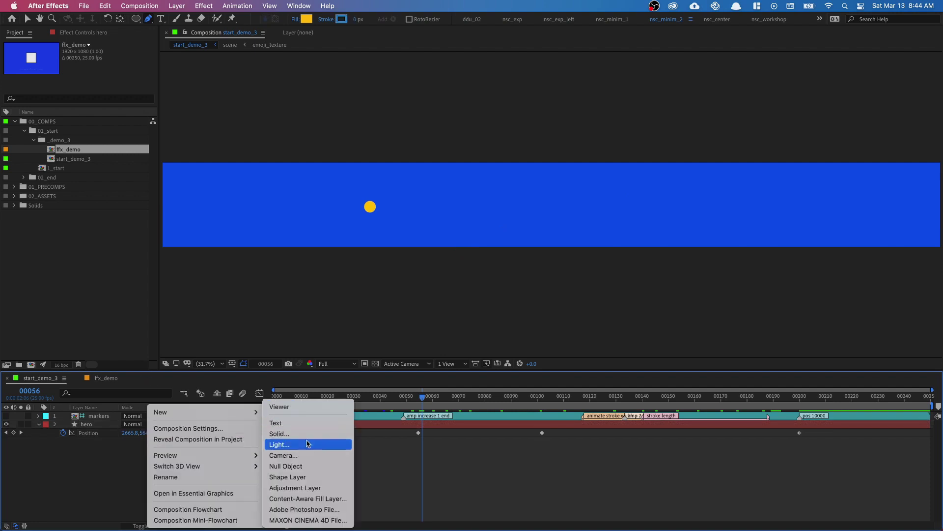
pyautogui.click(141, 449)
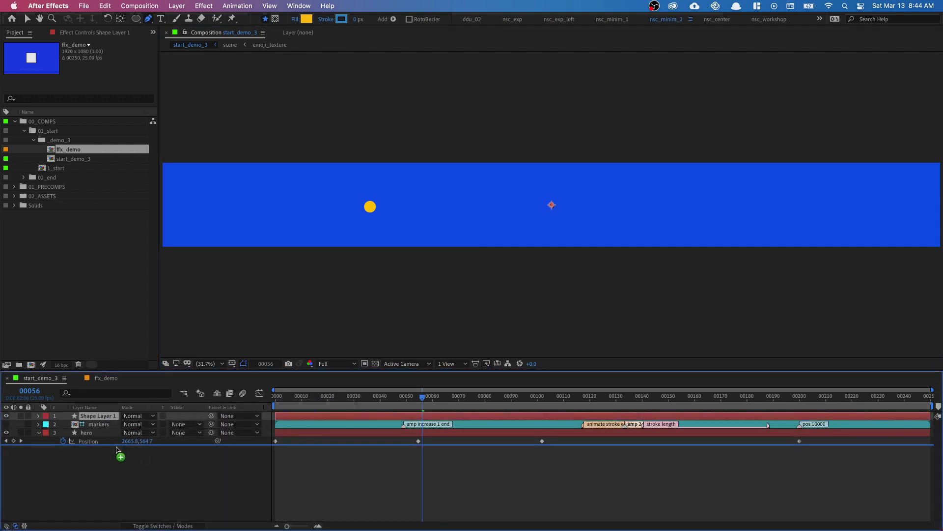
# Give the new shape layer a blue label and rename it trail_1
pyautogui.click(46, 444)
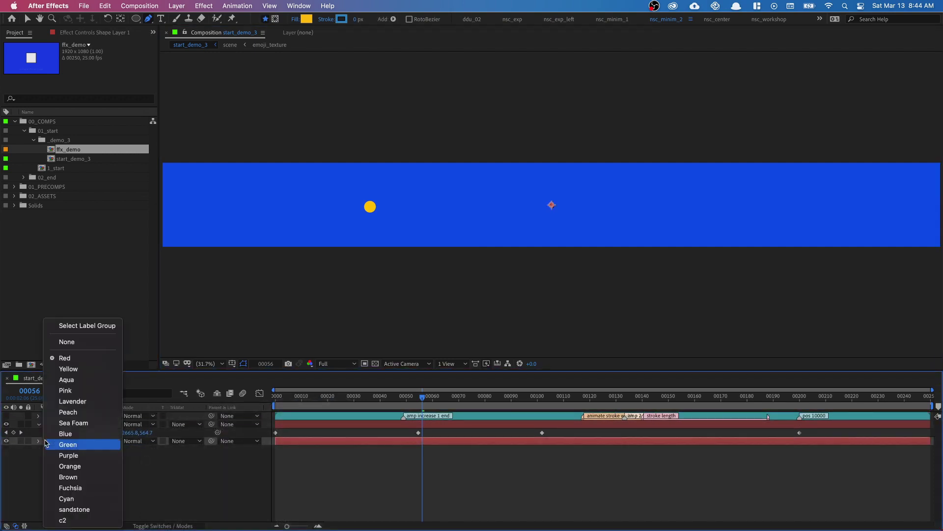
pyautogui.click(76, 432)
pyautogui.press('Return')
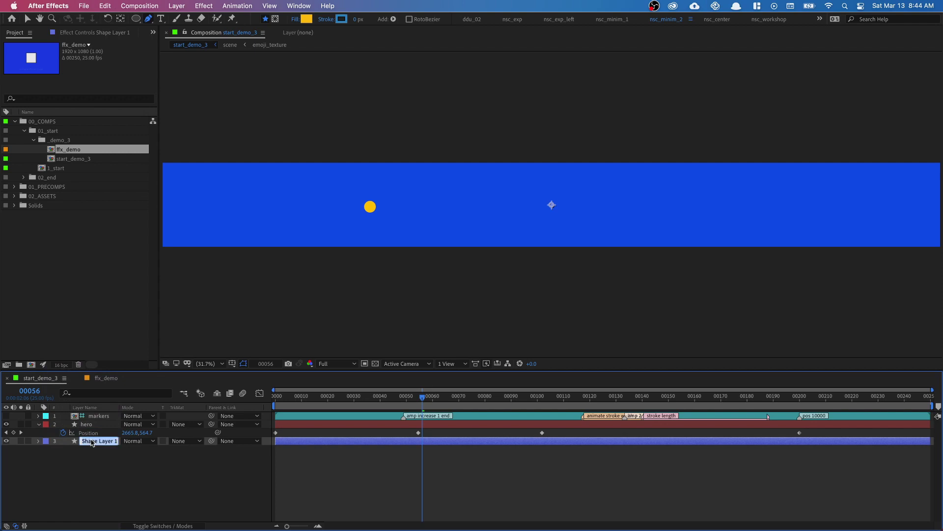
pyautogui.write('trail_1')
pyautogui.press('Return')
# Apply the animation preset nsc_motionTrails_v1.0.ffx from the share folder to the trail_1 layer
pyautogui.click(237, 6)
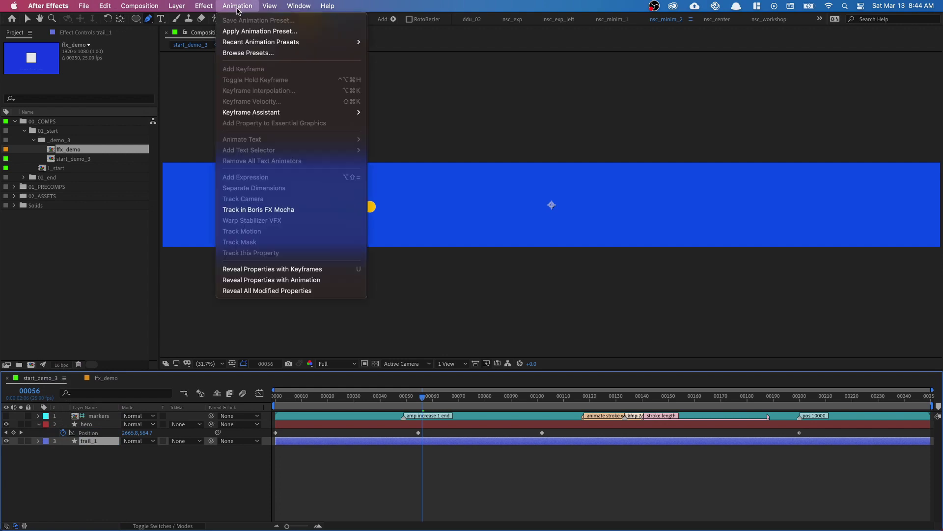
pyautogui.click(326, 31)
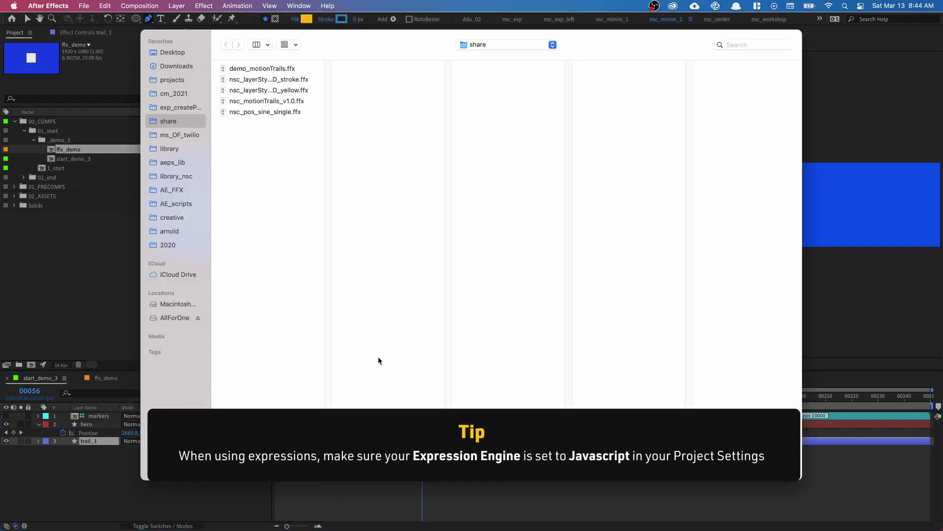
pyautogui.moveTo(327, 442); pyautogui.dragTo(393, 442)
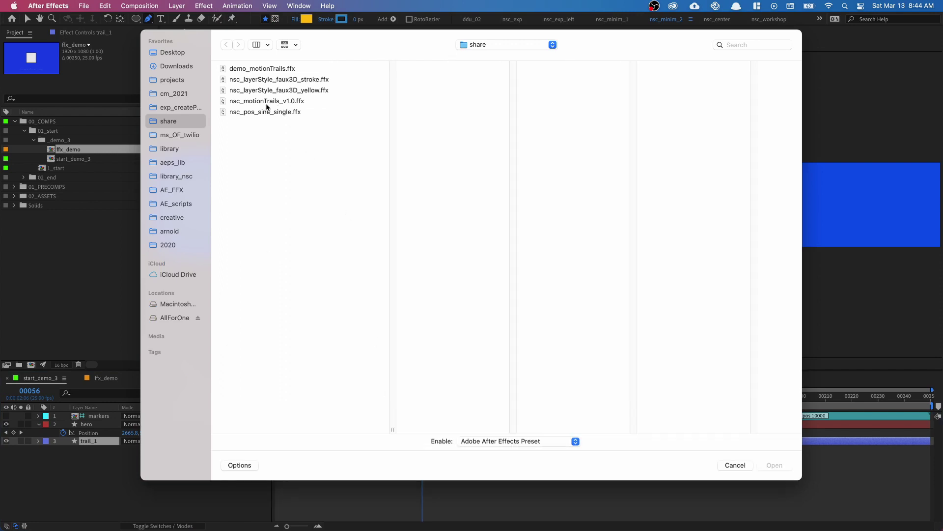
pyautogui.doubleClick(294, 102)
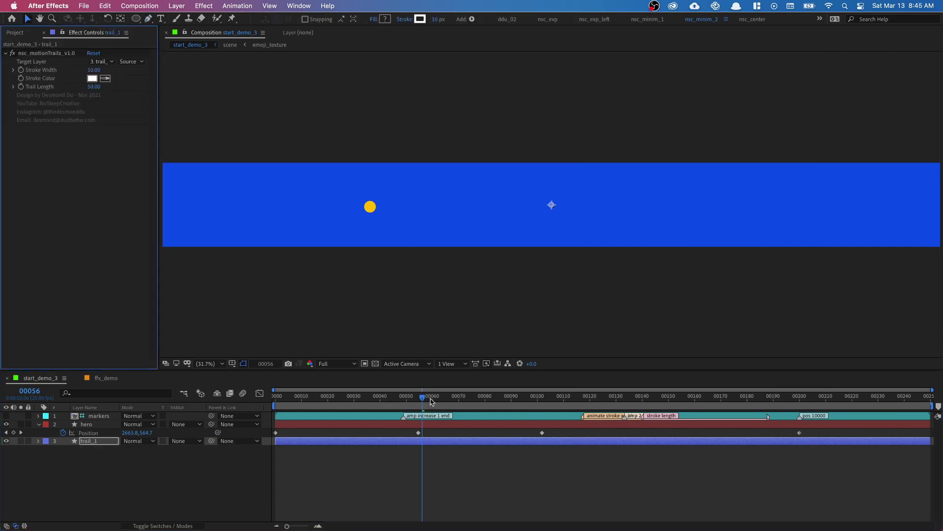
# Set the motion trail's Target Layer to hero, and preview the trail up to frame 122 with layer controls hidden
pyautogui.click(105, 63)
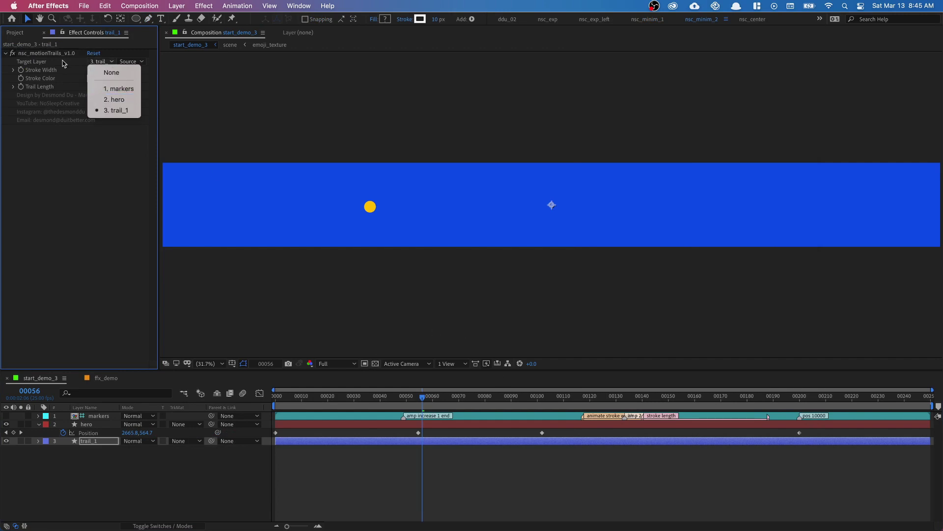
pyautogui.click(124, 100)
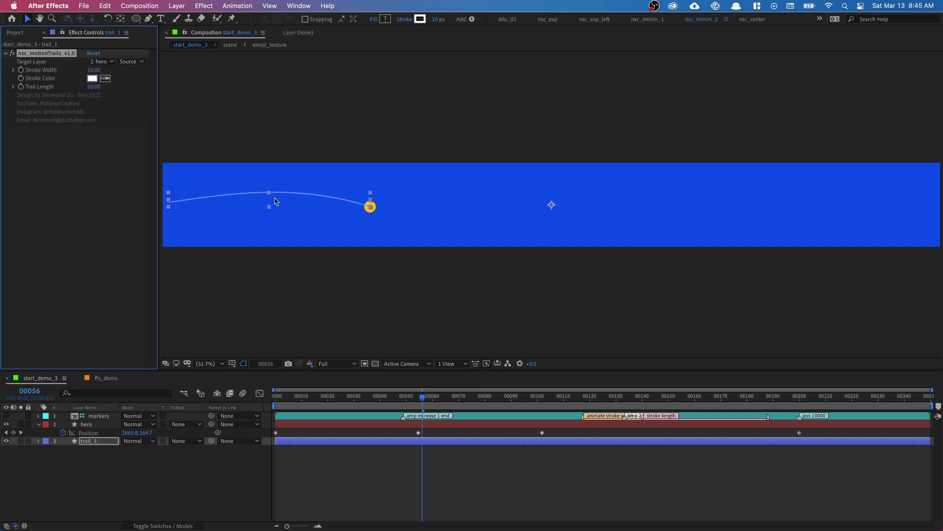
pyautogui.press('shift+super+h')
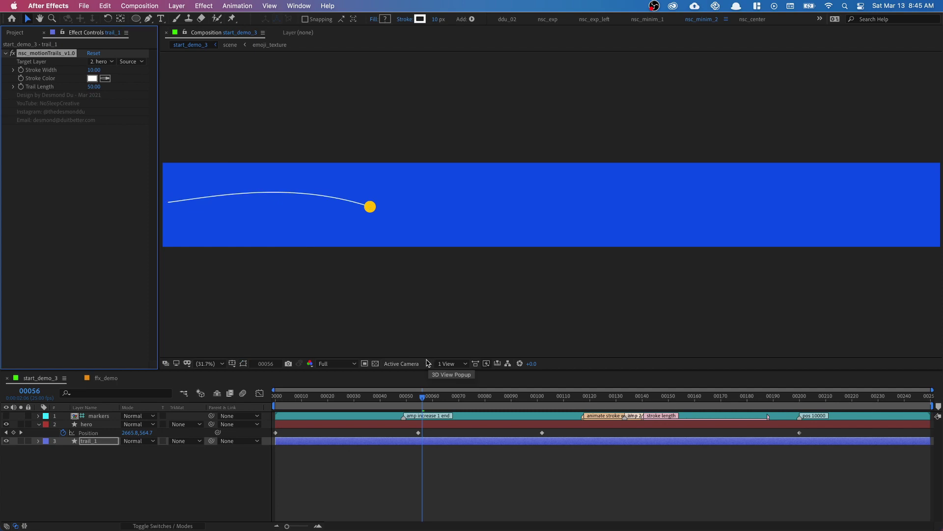
pyautogui.moveTo(428, 399); pyautogui.dragTo(595, 413)
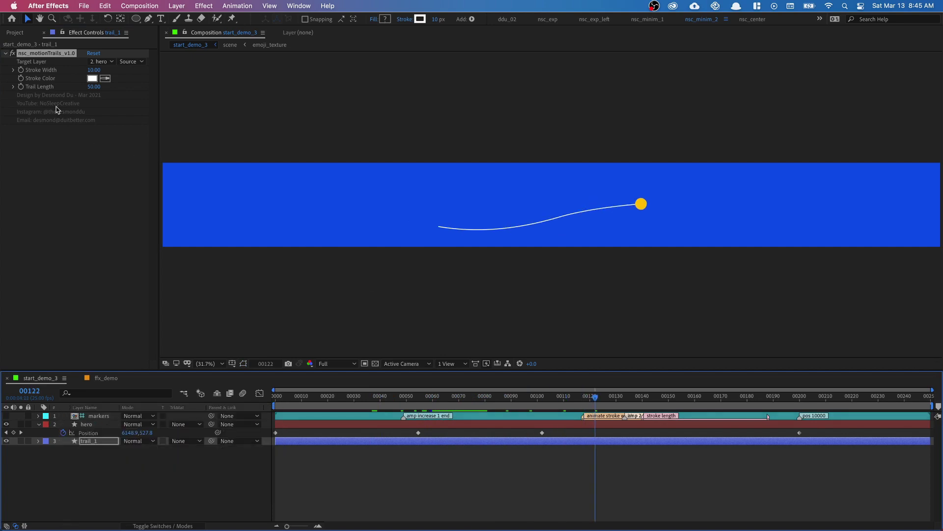
# Set the motion trail's Trail Length to 40 and its Stroke Width to 15
pyautogui.click(99, 86)
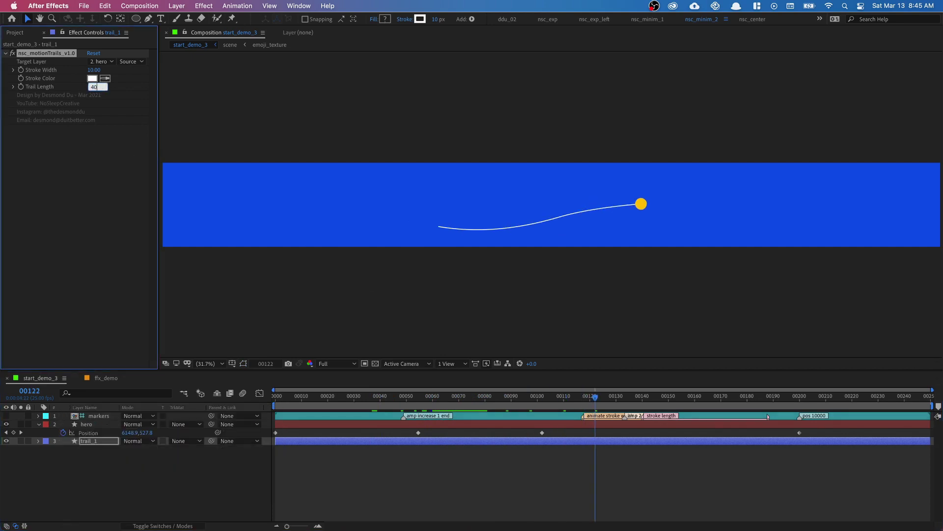
pyautogui.press('Return')
pyautogui.click(94, 70)
pyautogui.write('15')
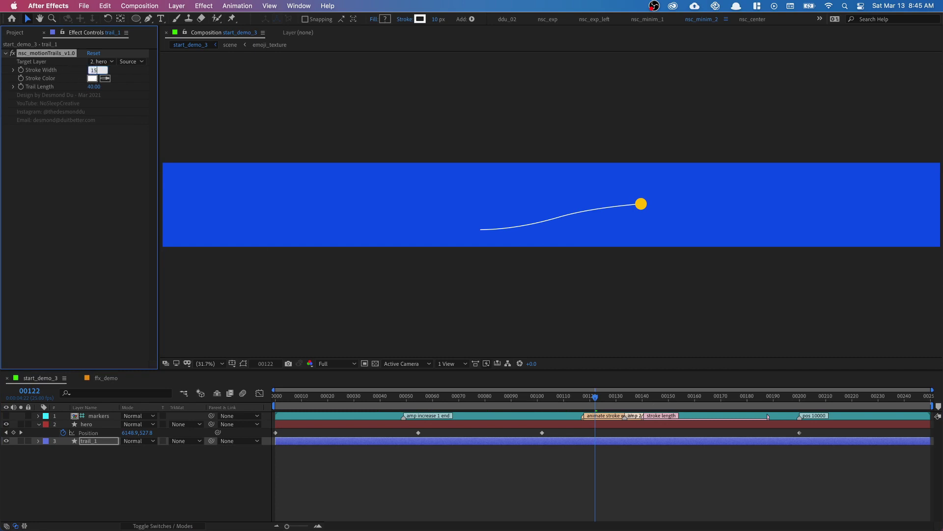
pyautogui.press('Return')
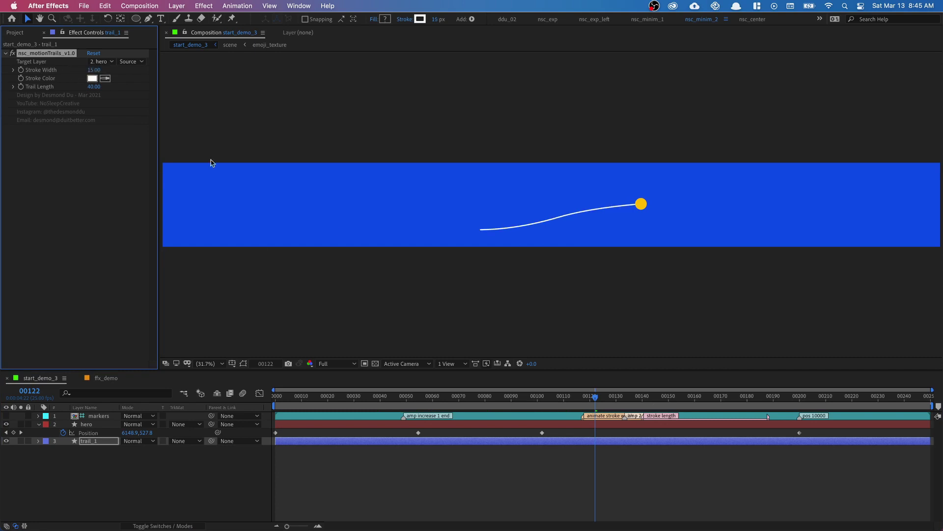
# Enable keyframing for the motion trail's Trail Length at frame 141
pyautogui.moveTo(599, 407); pyautogui.dragTo(646, 406)
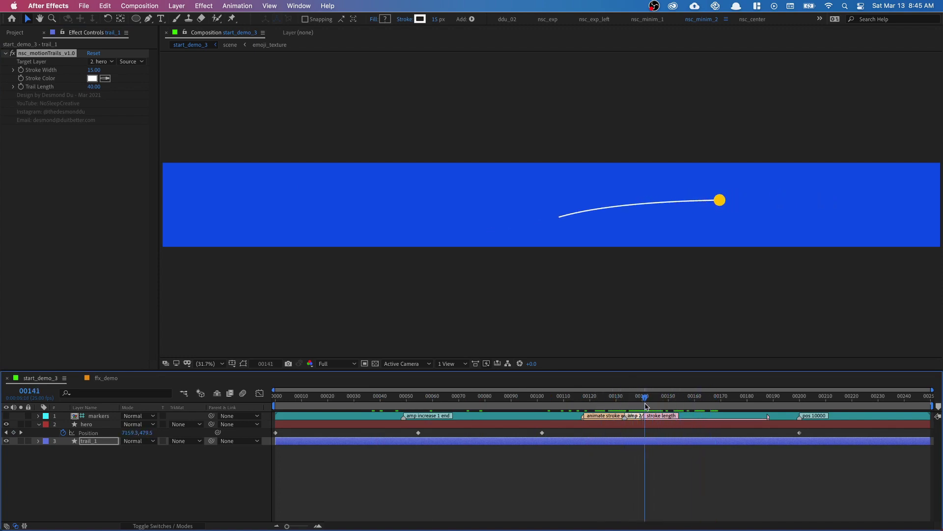
pyautogui.click(28, 87)
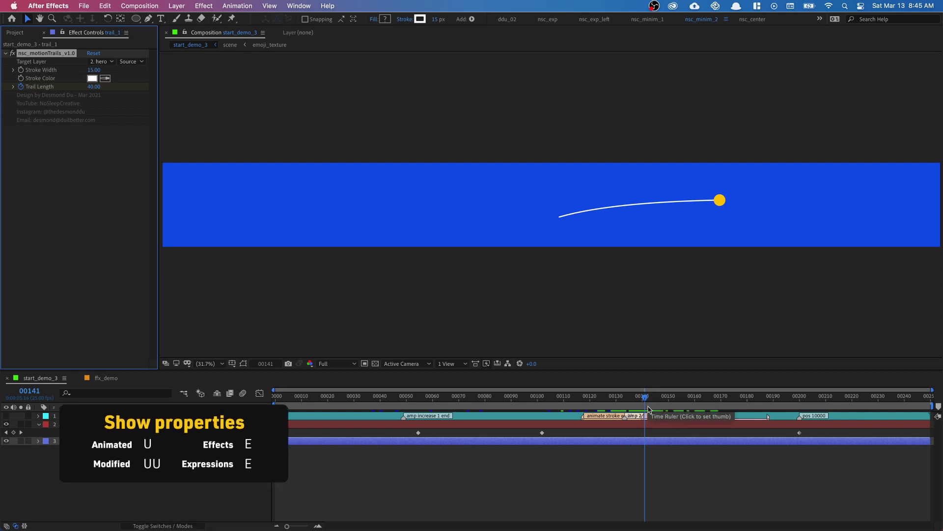
# Keyframe trail_1's Trail Length to 0 at frame 186, and preview the shrinking trail from frame 120
pyautogui.press('u')
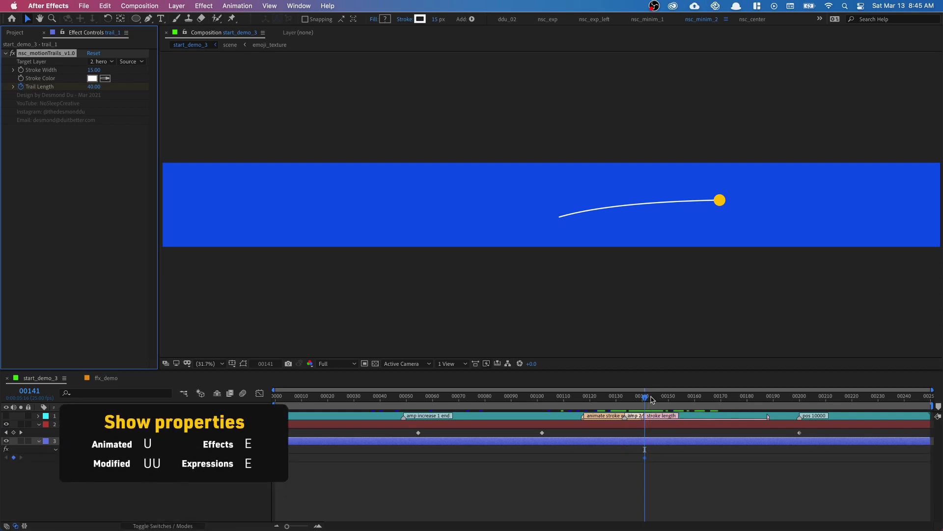
pyautogui.moveTo(652, 399); pyautogui.dragTo(763, 398)
pyautogui.click(99, 88)
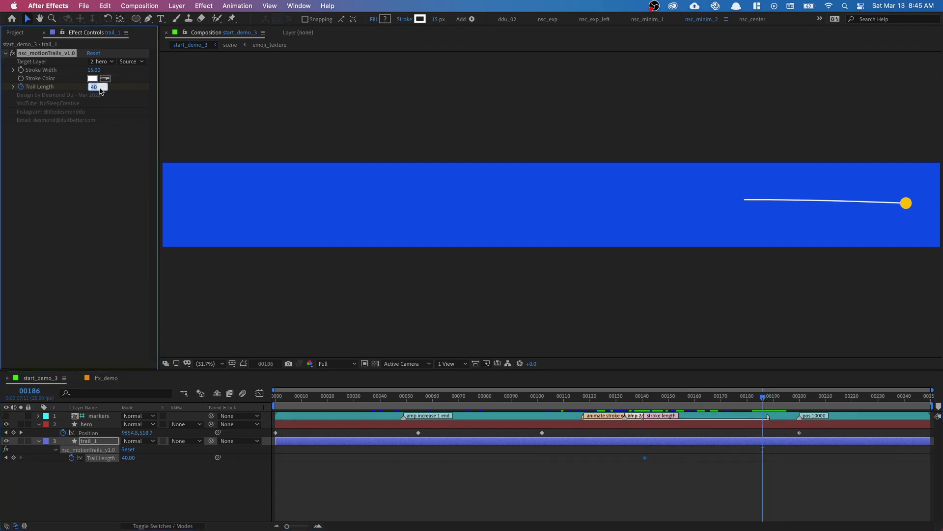
pyautogui.write('0')
pyautogui.press('Return')
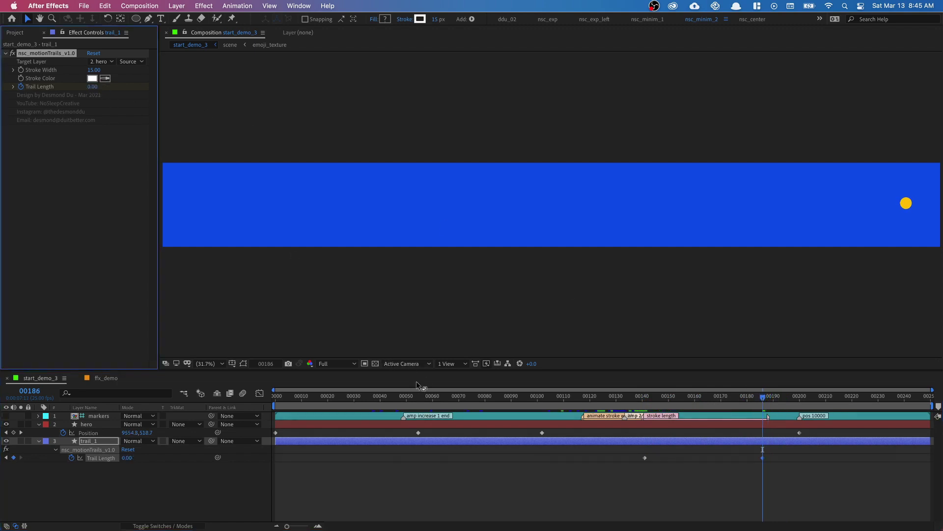
pyautogui.moveTo(624, 398); pyautogui.dragTo(580, 389)
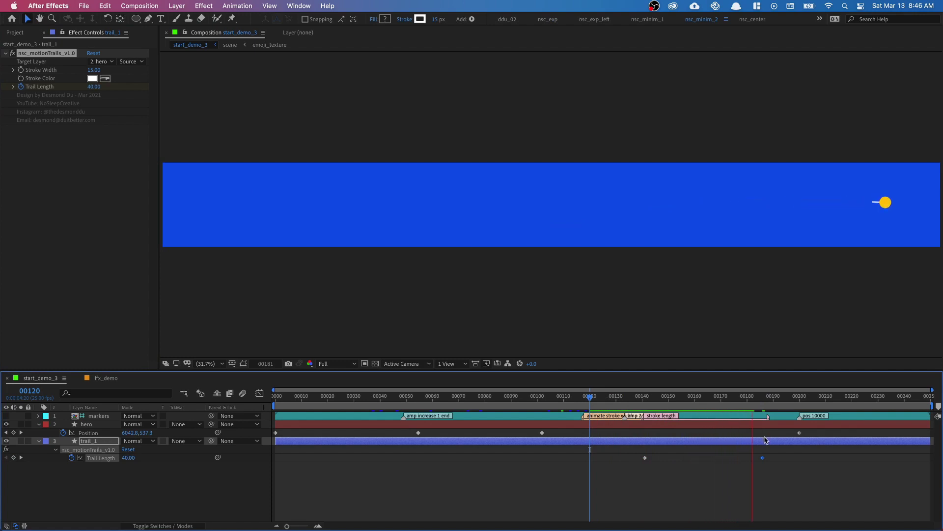
pyautogui.moveTo(782, 397); pyautogui.dragTo(81, 419)
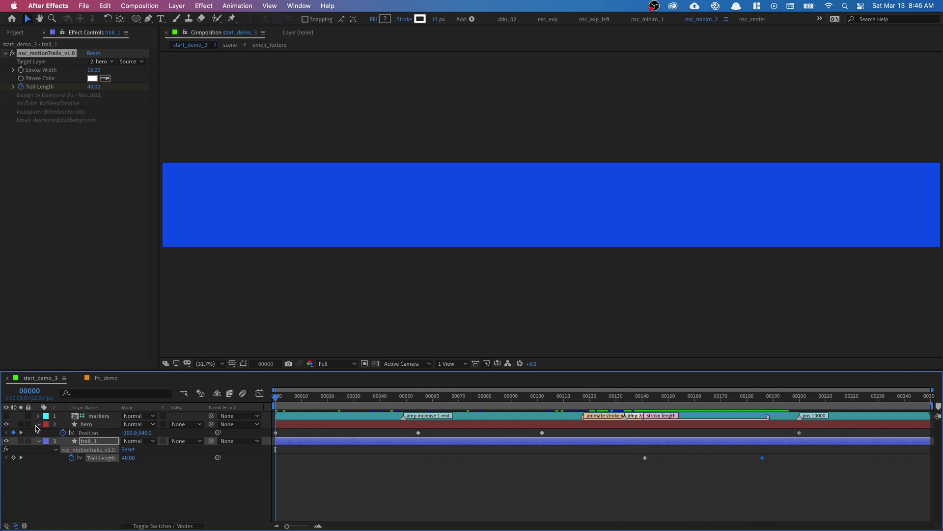
# Collapse the hero and trail_1 layers, duplicate both, and place the copies together below trail_1
pyautogui.click(38, 425)
pyautogui.click(40, 434)
pyautogui.click(118, 448)
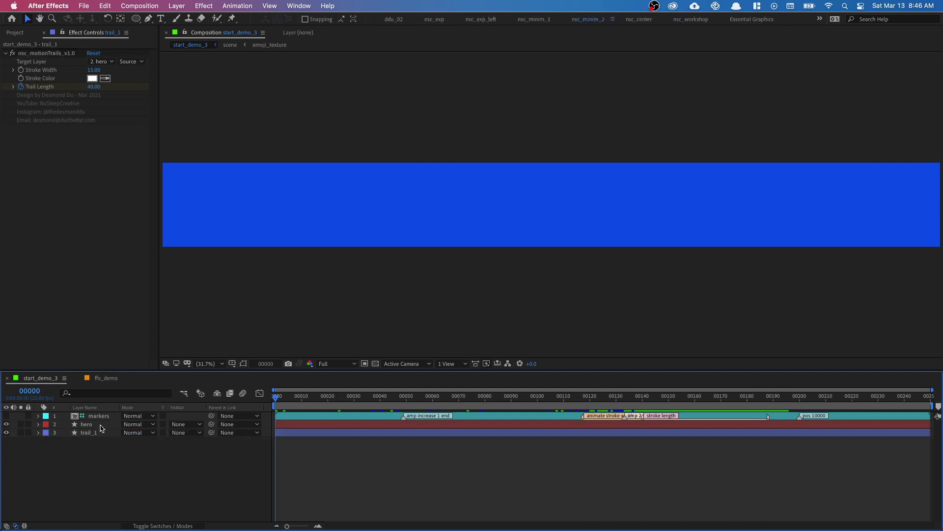
pyautogui.click(87, 425)
pyautogui.keyDown('shift'); pyautogui.click(88, 433); pyautogui.keyUp('shift')
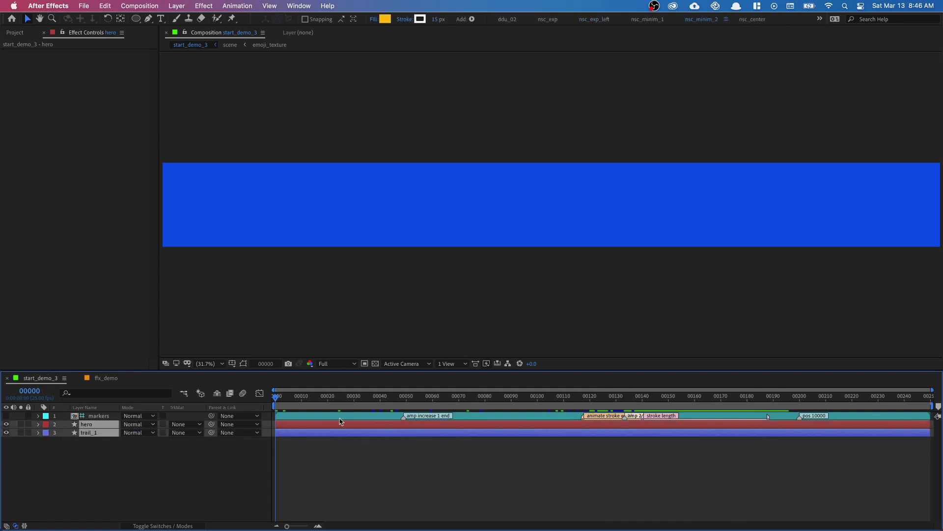
pyautogui.moveTo(401, 407); pyautogui.dragTo(501, 408)
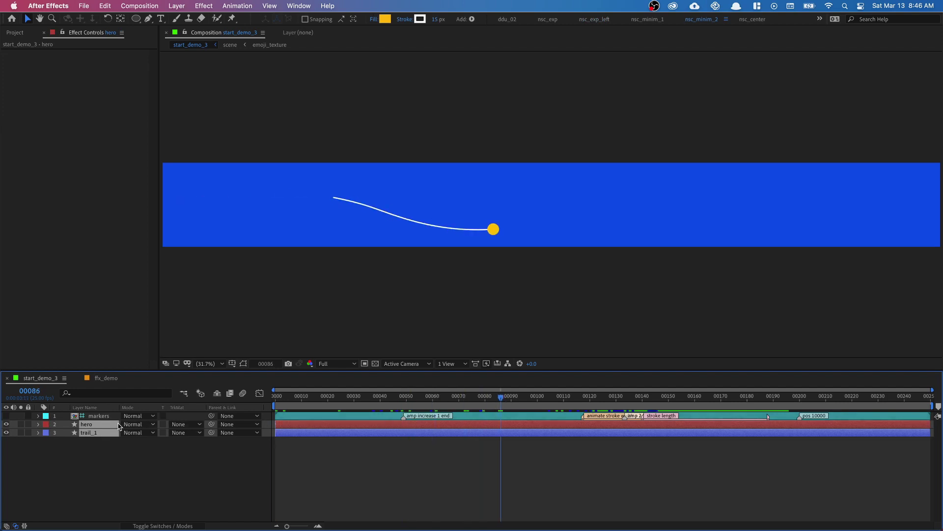
pyautogui.press('super+d')
pyautogui.moveTo(108, 440); pyautogui.dragTo(109, 461)
pyautogui.click(96, 458)
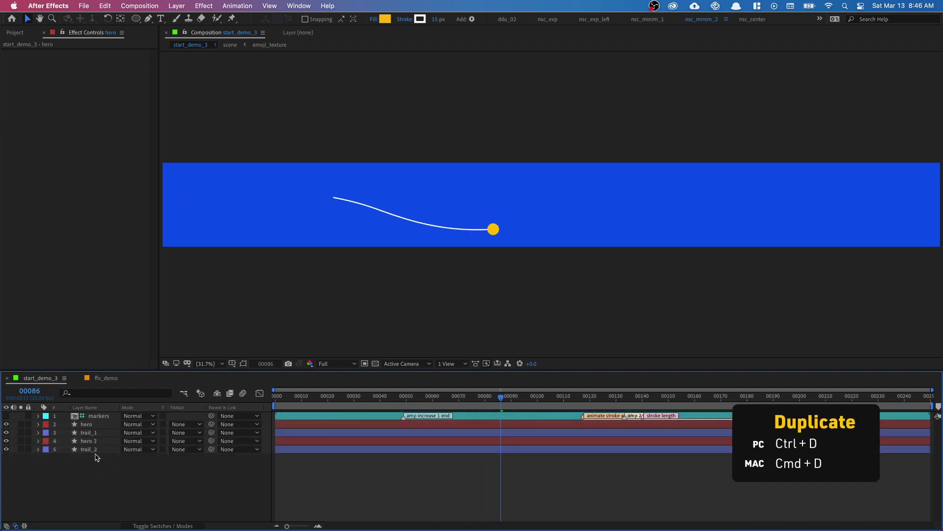
# Rename the duplicated hero layer as circle_2
pyautogui.click(88, 441)
pyautogui.press('Return')
pyautogui.write('circle_2')
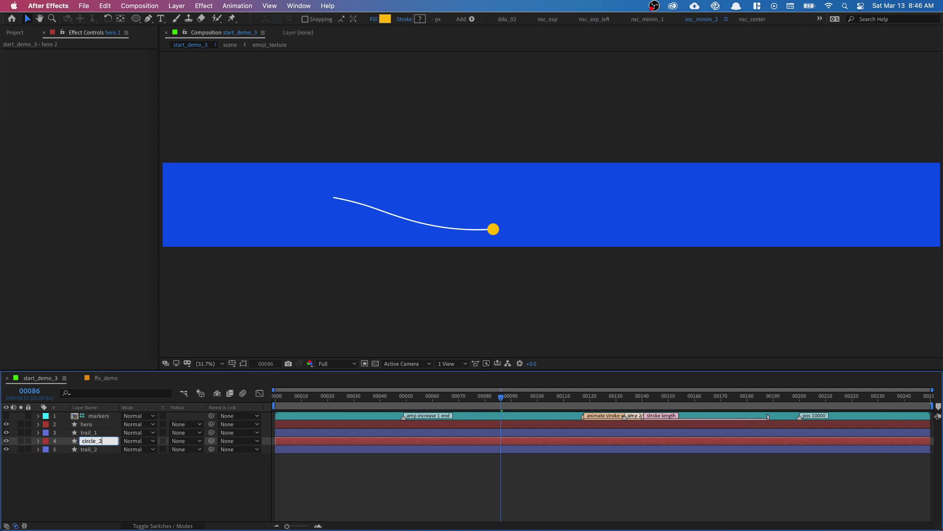
pyautogui.press('Return')
# Set the Target Layer of trail_2's motion trail effect to circle_2
pyautogui.click(89, 450)
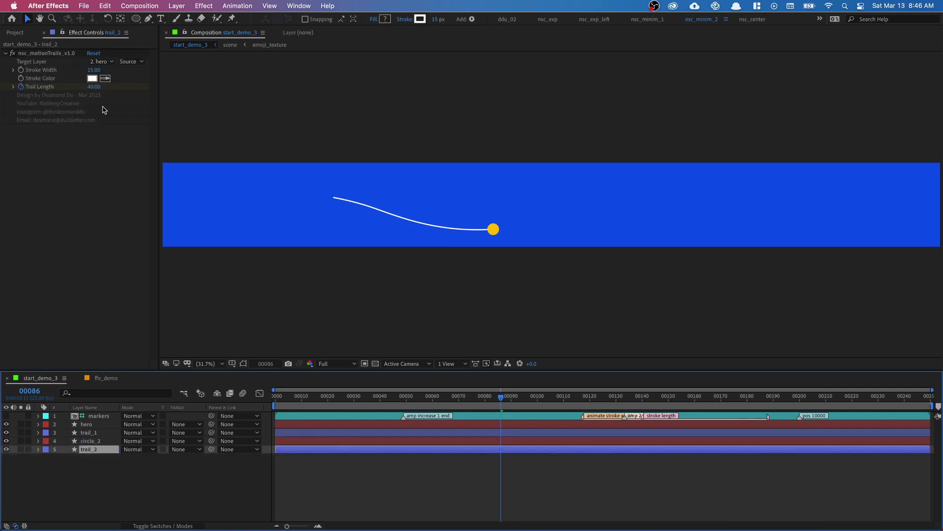
pyautogui.click(101, 61)
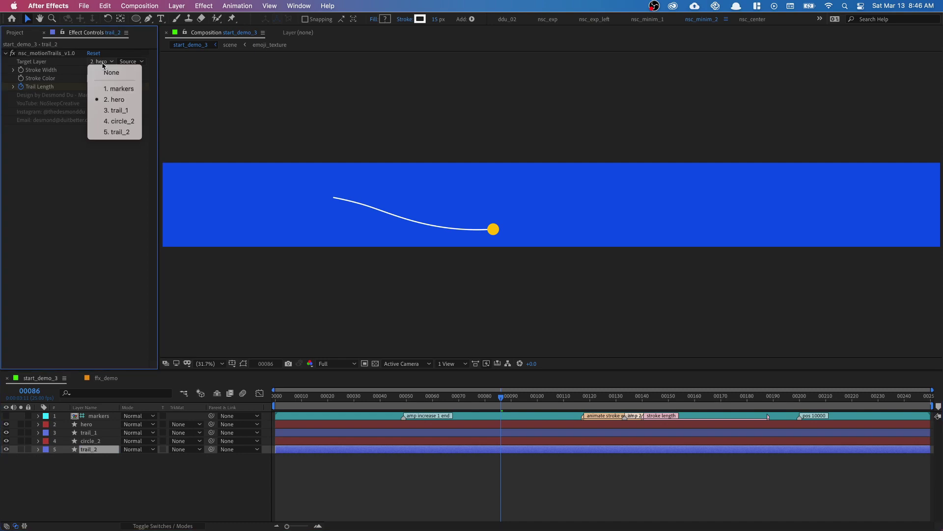
pyautogui.click(133, 124)
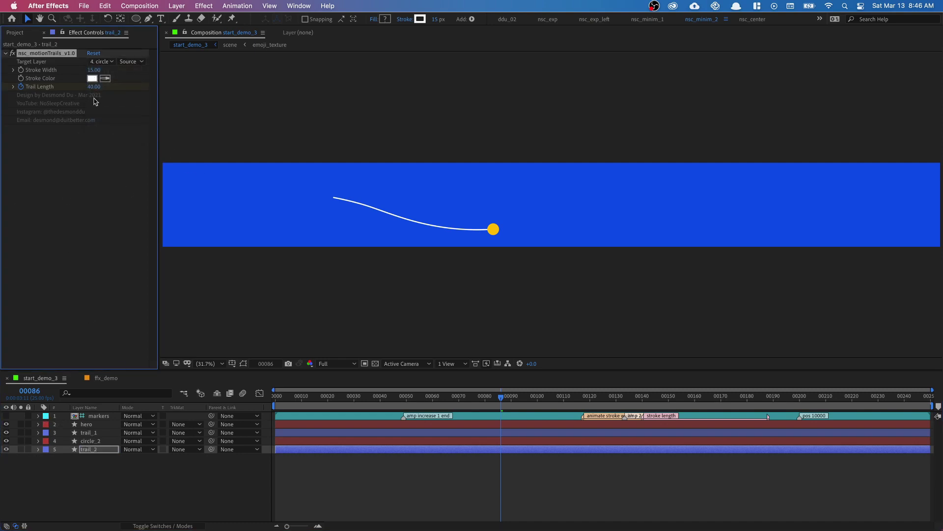
# Set trail_2's existing Trail Length keyframe at frame 141 to 30
pyautogui.press('u')
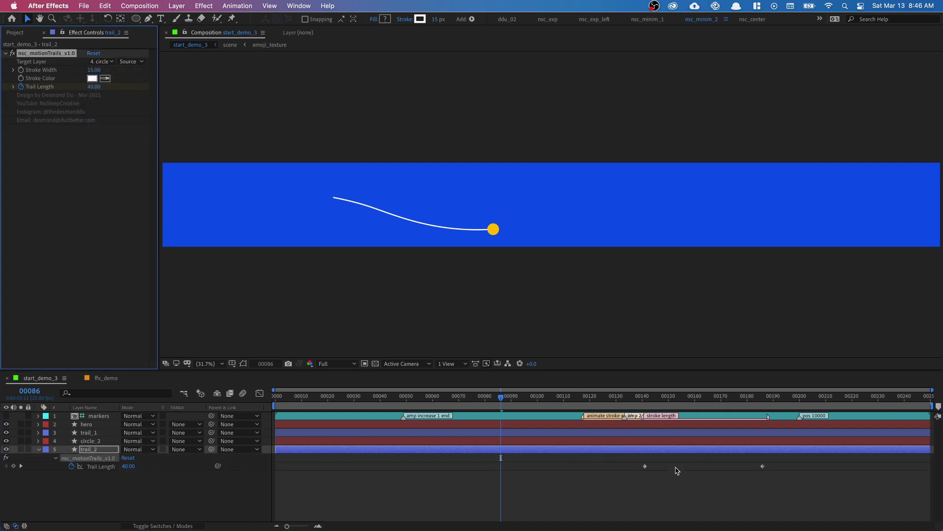
pyautogui.click(649, 396)
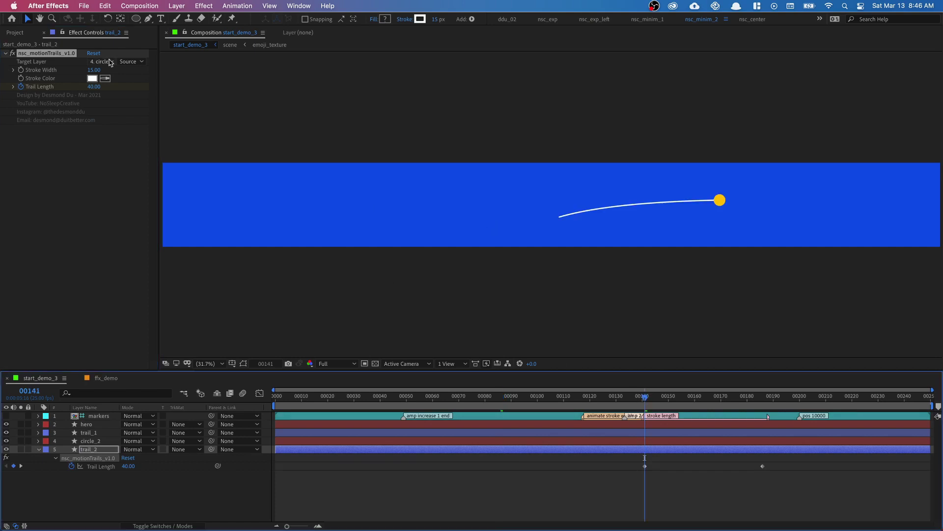
pyautogui.click(93, 87)
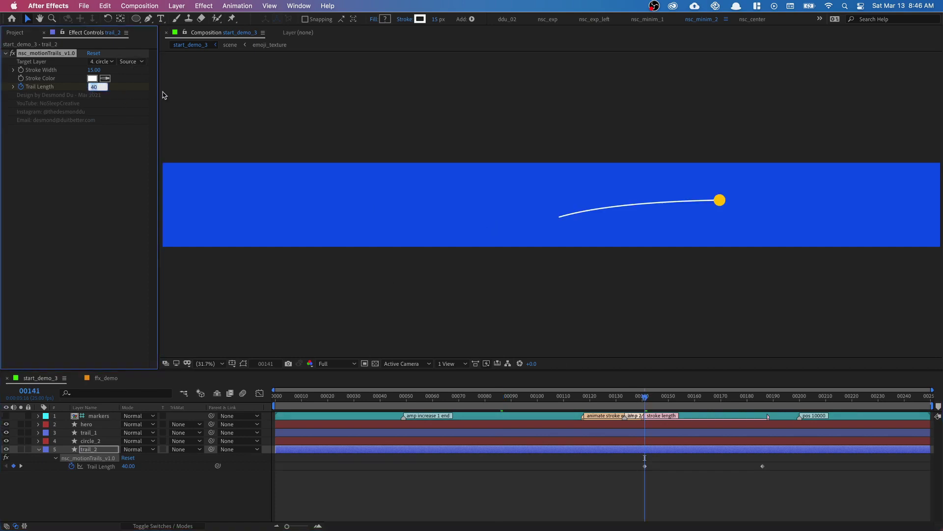
pyautogui.write('30')
pyautogui.press('Return')
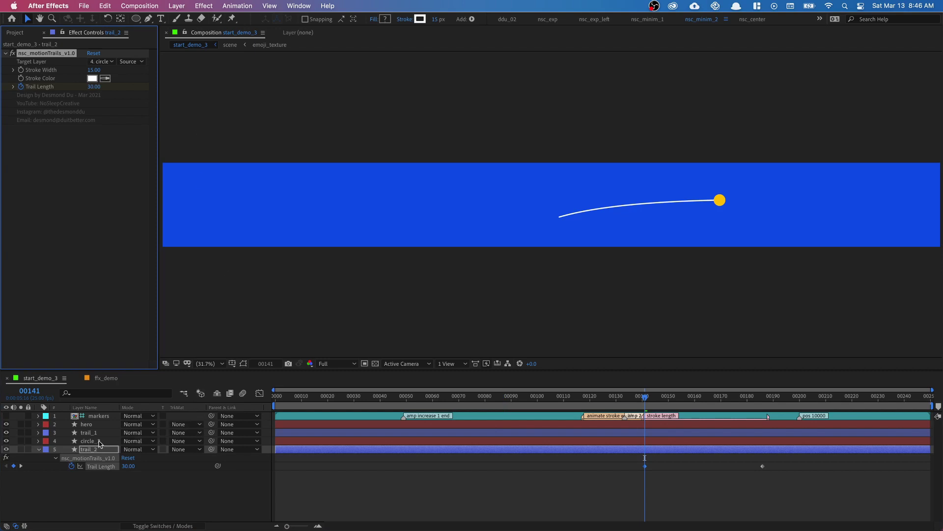
# Delete the two middle Position keyframes of circle_2, keeping only its first and last ones
pyautogui.click(99, 444)
pyautogui.press('p')
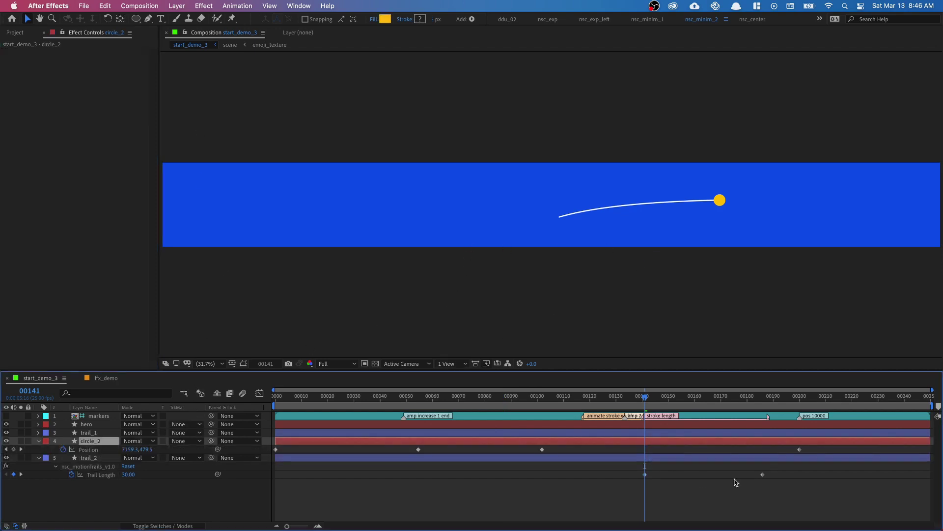
pyautogui.moveTo(637, 397); pyautogui.dragTo(505, 406)
pyautogui.moveTo(558, 450); pyautogui.dragTo(387, 457)
pyautogui.press('Delete')
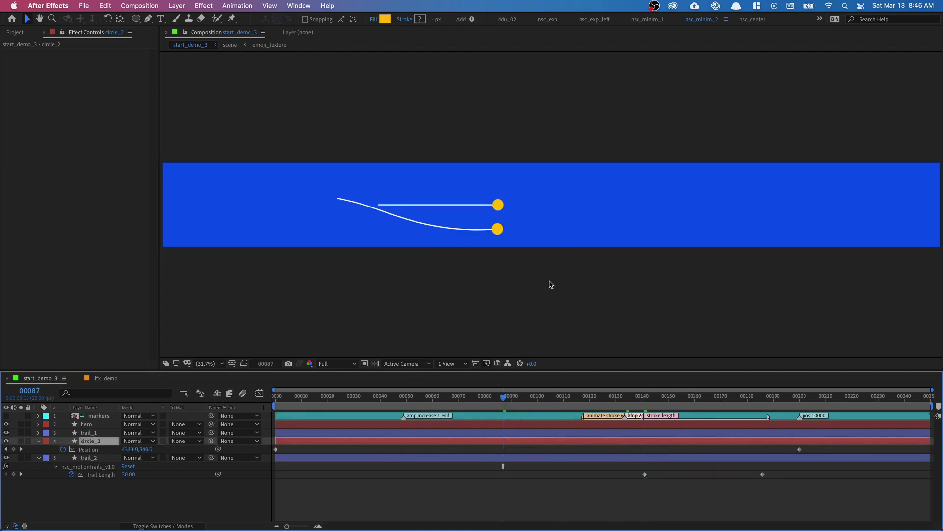
# Scrub through the animation to compare the paths and trails of hero and circle_2
pyautogui.moveTo(291, 399); pyautogui.dragTo(529, 409)
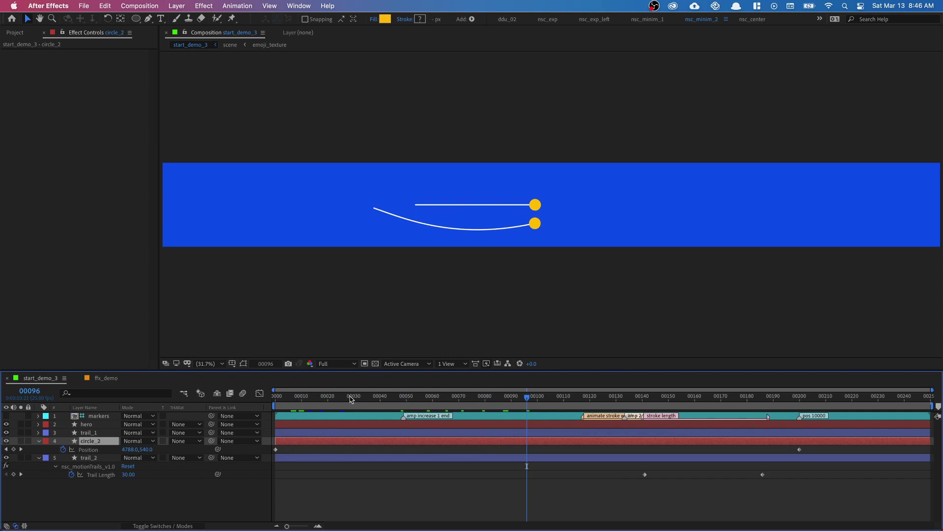
pyautogui.moveTo(352, 399); pyautogui.dragTo(466, 412)
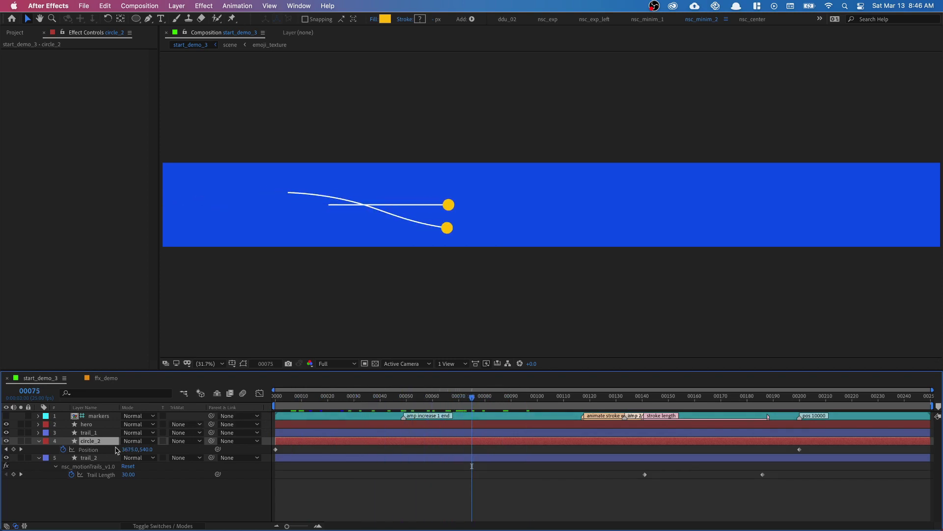
pyautogui.moveTo(303, 402); pyautogui.dragTo(390, 411)
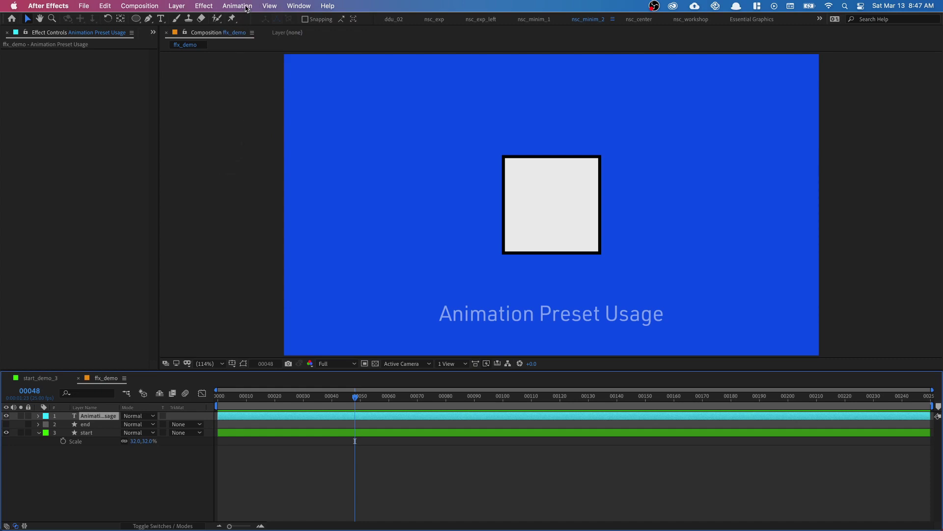
# Apply the animation preset nsc_pos_sine_single.ffx from the share folder to the start layer in the ffx_demo composition
pyautogui.click(93, 434)
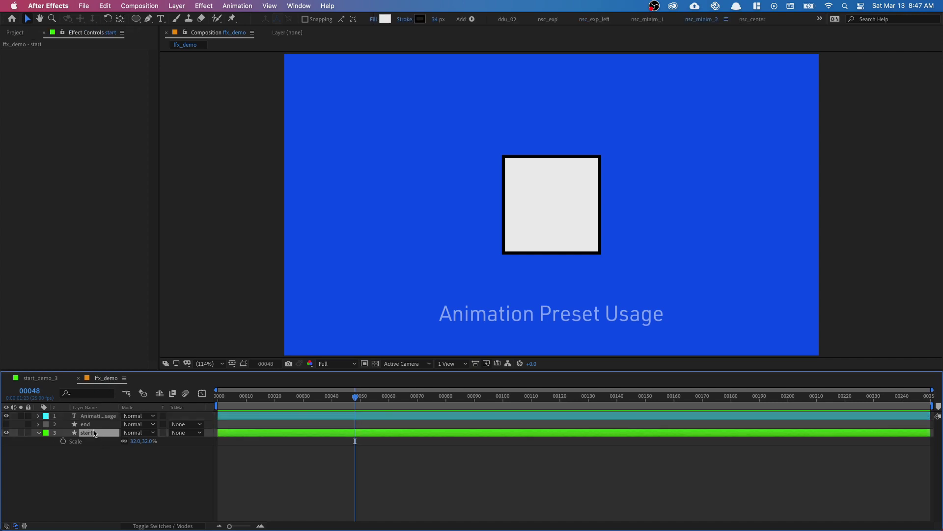
pyautogui.click(238, 7)
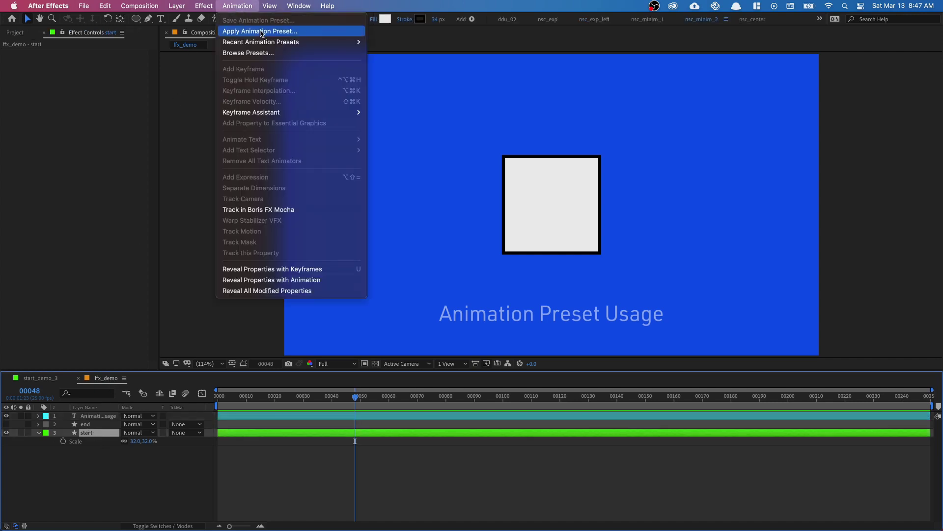
pyautogui.click(261, 32)
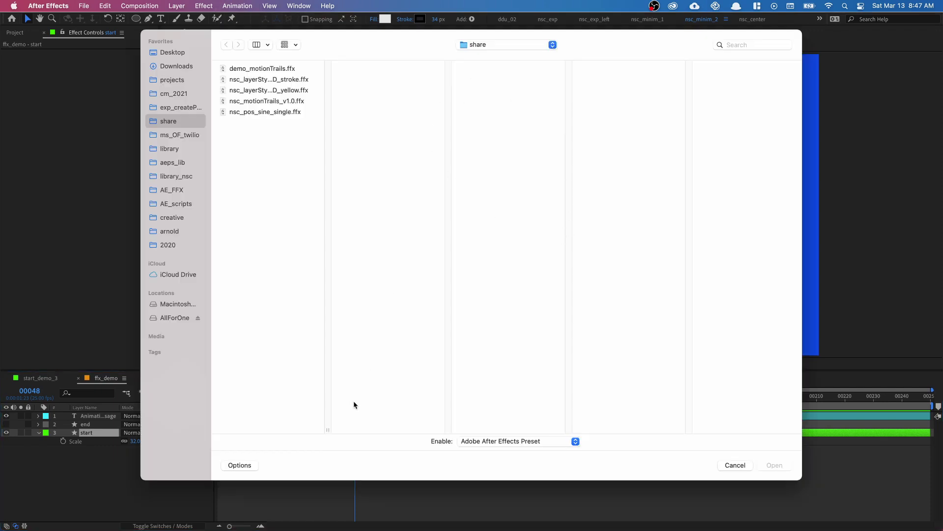
pyautogui.moveTo(323, 431); pyautogui.dragTo(396, 430)
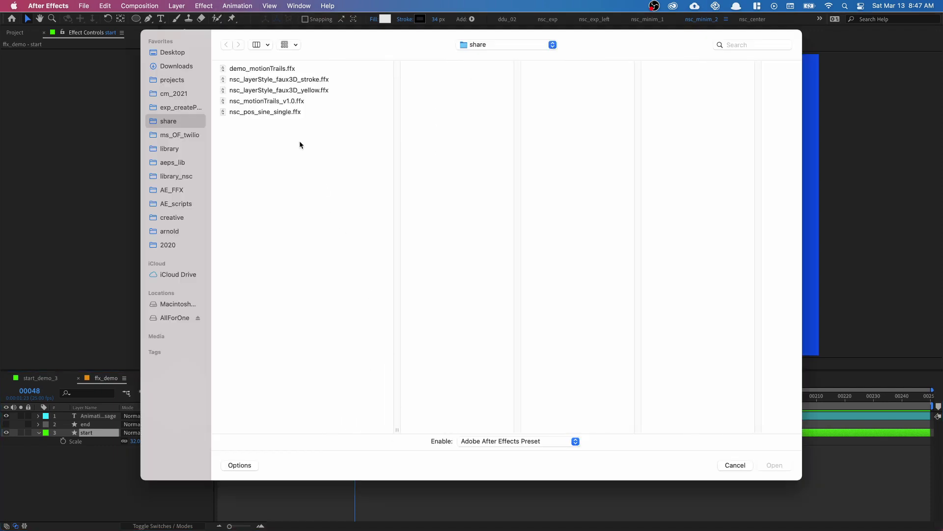
pyautogui.click(283, 114)
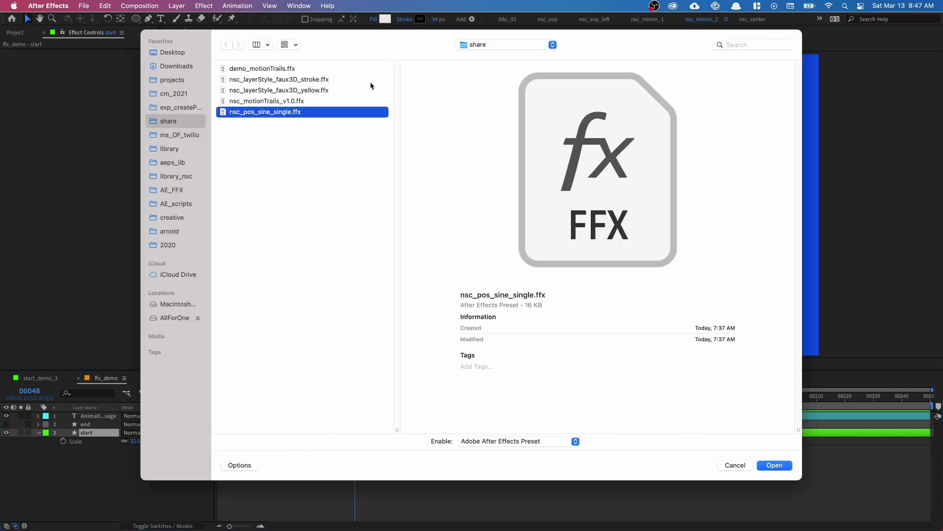
pyautogui.doubleClick(295, 116)
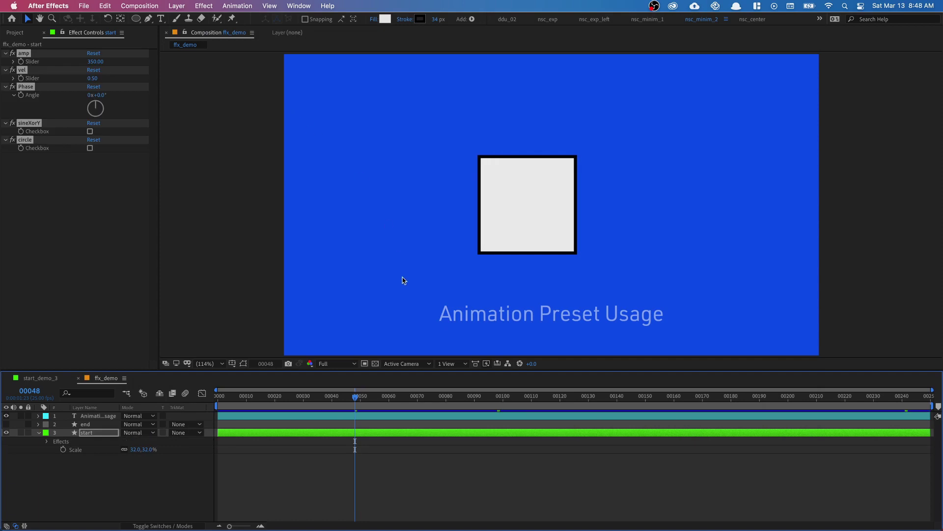
# Preview the start layer's sine motion from frame 0, and raise its amp slider to 544
pyautogui.moveTo(253, 408); pyautogui.dragTo(185, 394)
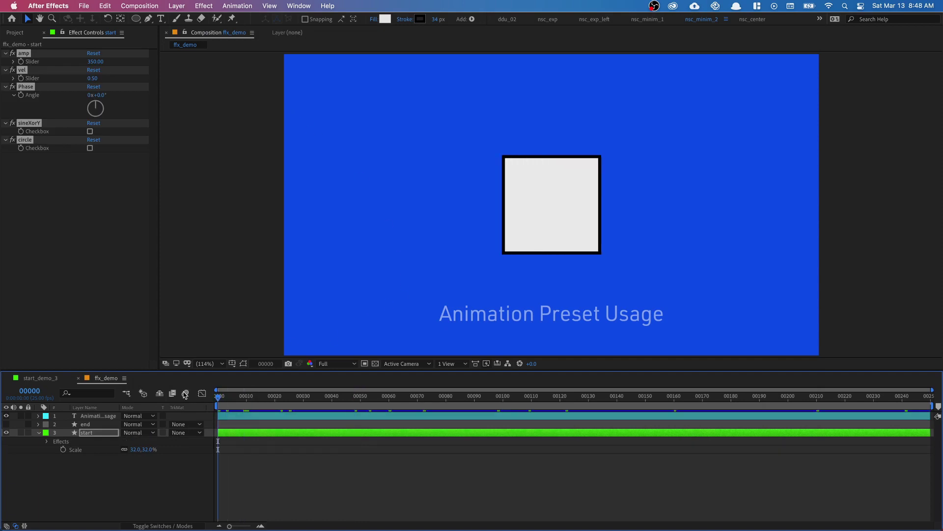
pyautogui.press('space')
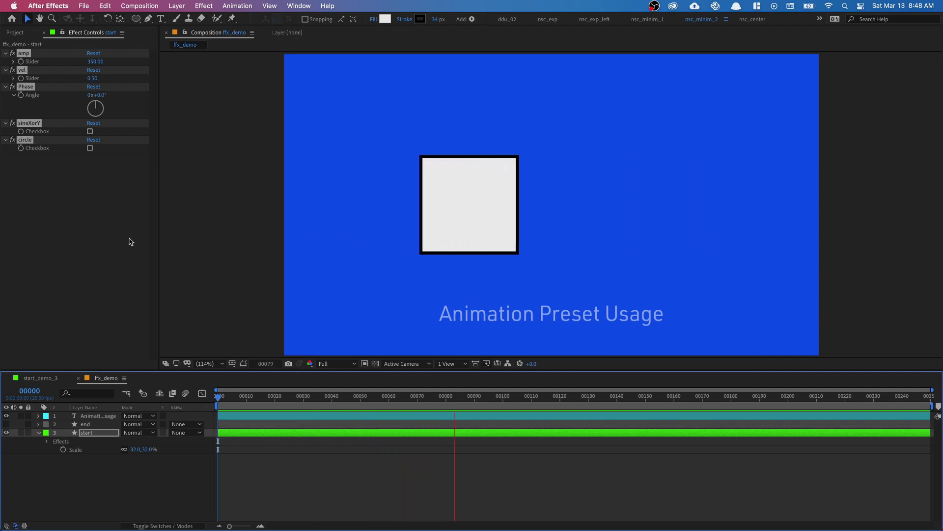
pyautogui.moveTo(101, 61); pyautogui.dragTo(201, 71)
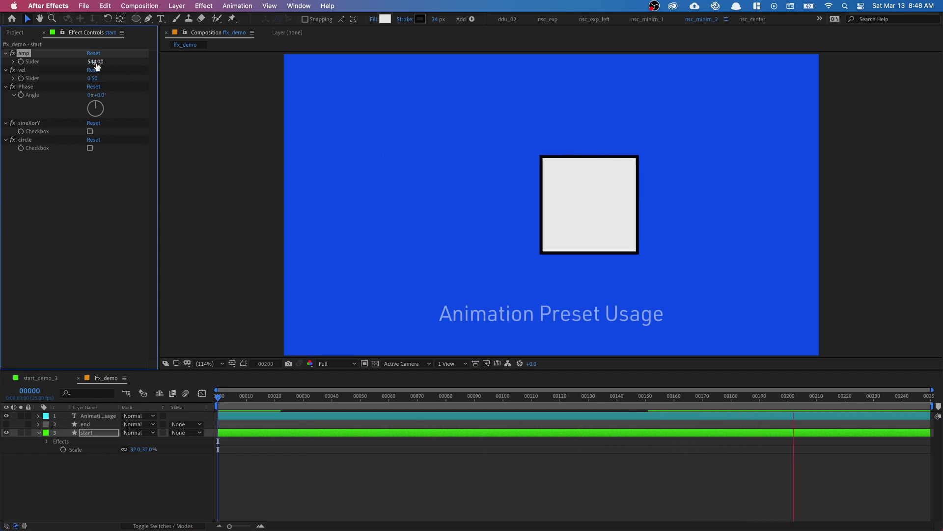
# Try a vel slider value of 1 on the start layer, and undo the change
pyautogui.click(95, 78)
pyautogui.write('1')
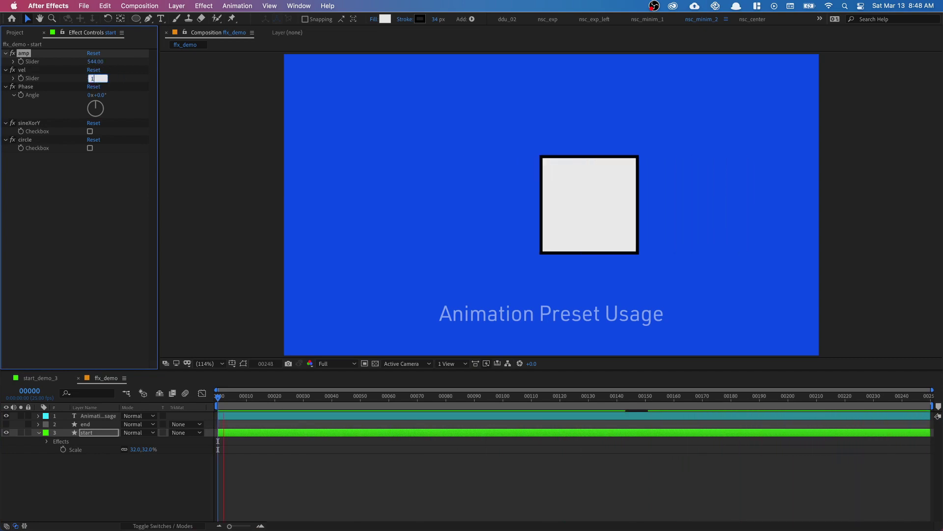
pyautogui.press('Return')
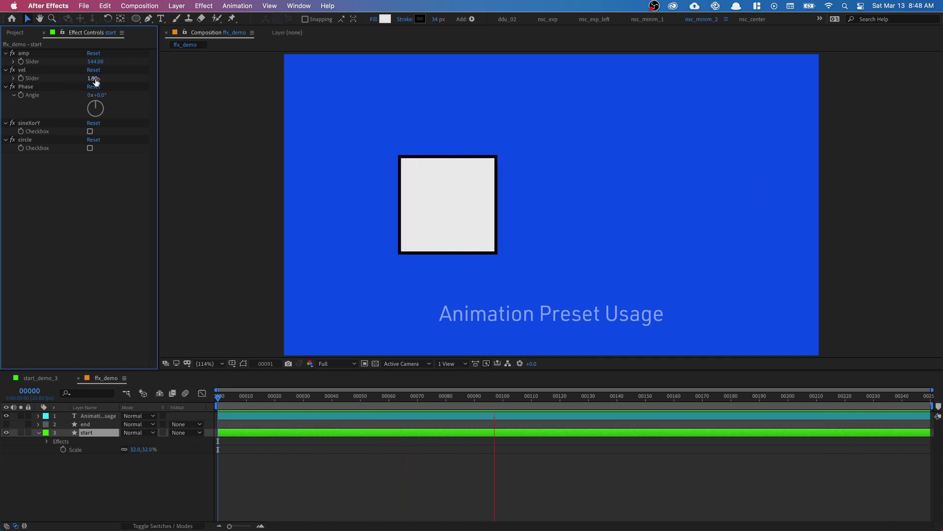
pyautogui.press('super+z')
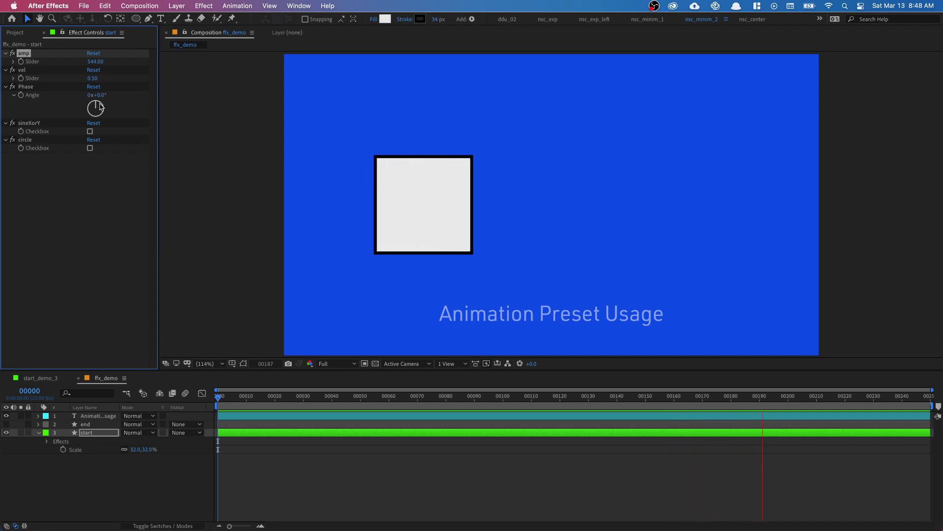
# Set the start layer's Phase angle to 59°
pyautogui.moveTo(97, 105); pyautogui.dragTo(106, 105)
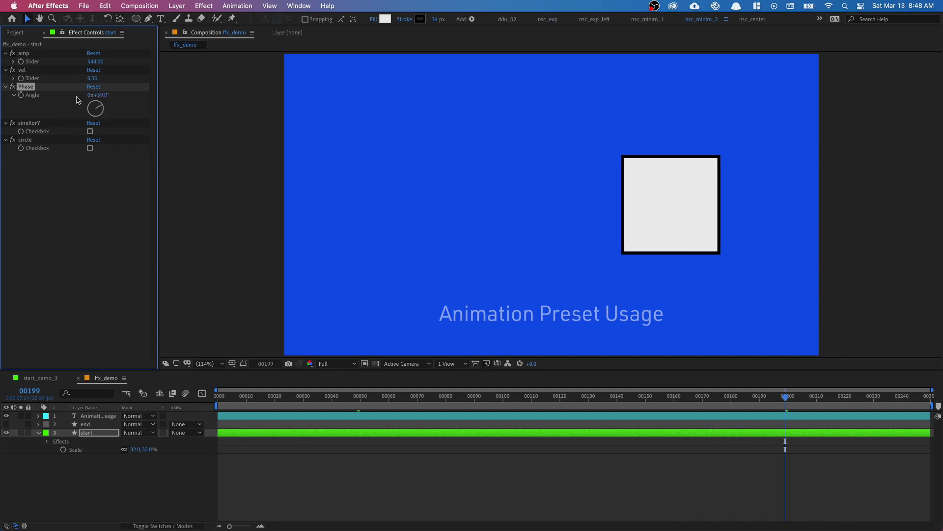
# Set the start layer's Phase angle to 270° and its vel slider to 0
pyautogui.moveTo(104, 109); pyautogui.dragTo(70, 111)
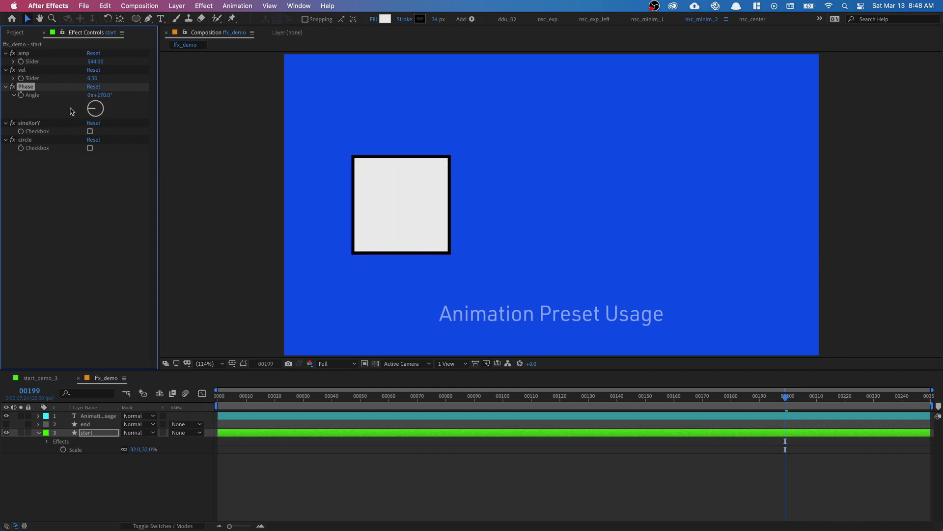
pyautogui.write('0')
pyautogui.press('Return')
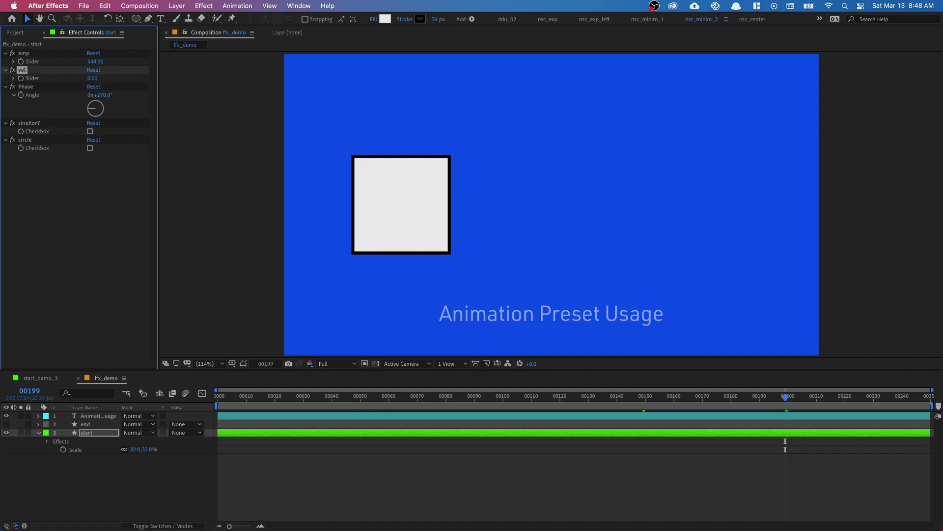
# Try rotating the start layer's Phase angle by hand to move the square, and undo the Phase change
pyautogui.moveTo(88, 111); pyautogui.dragTo(24, 125)
pyautogui.press('space')
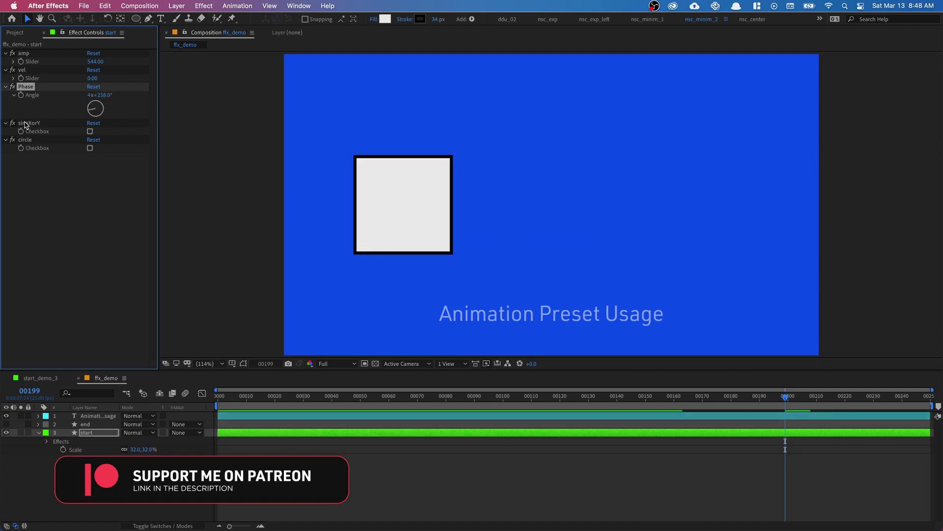
pyautogui.moveTo(92, 105)
pyautogui.mouseDown()
pyautogui.moveTo(112, 123)
pyautogui.moveTo(110, 147)
pyautogui.moveTo(93, 98)
pyautogui.moveTo(84, 121)
pyautogui.mouseUp()
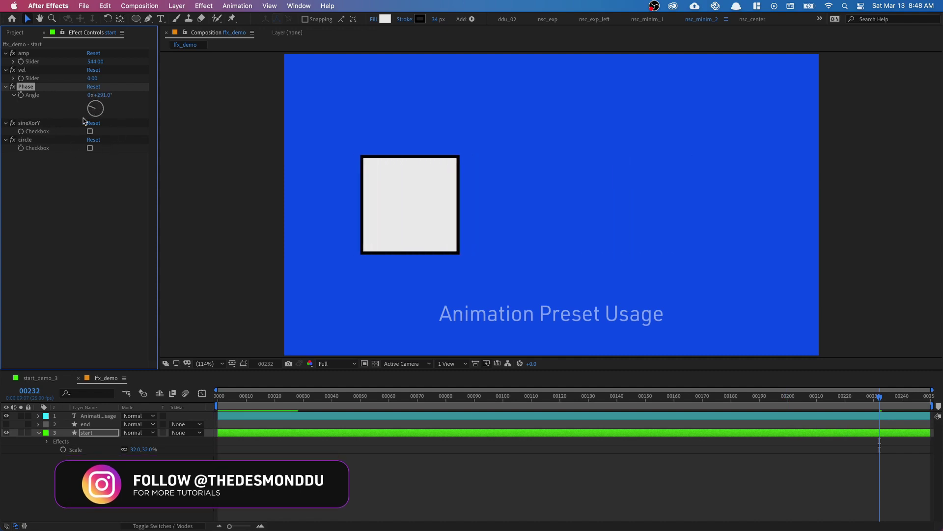
pyautogui.press('super+z')
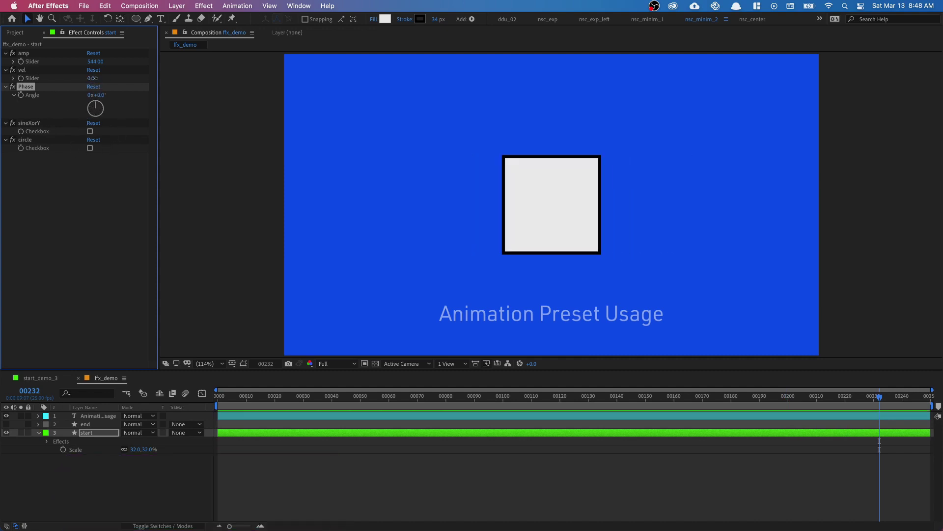
# Set the start layer's vel slider to 0.25
pyautogui.write('.25')
pyautogui.press('Return')
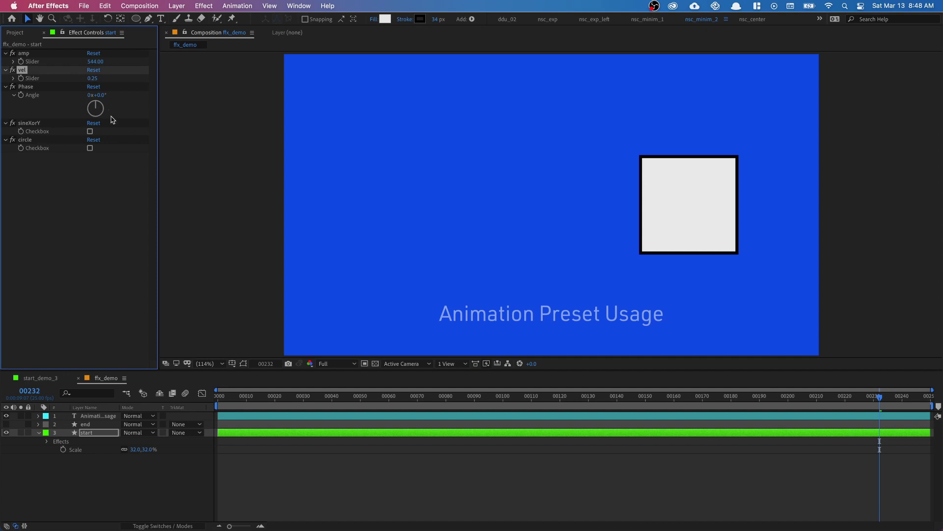
pyautogui.click(114, 144)
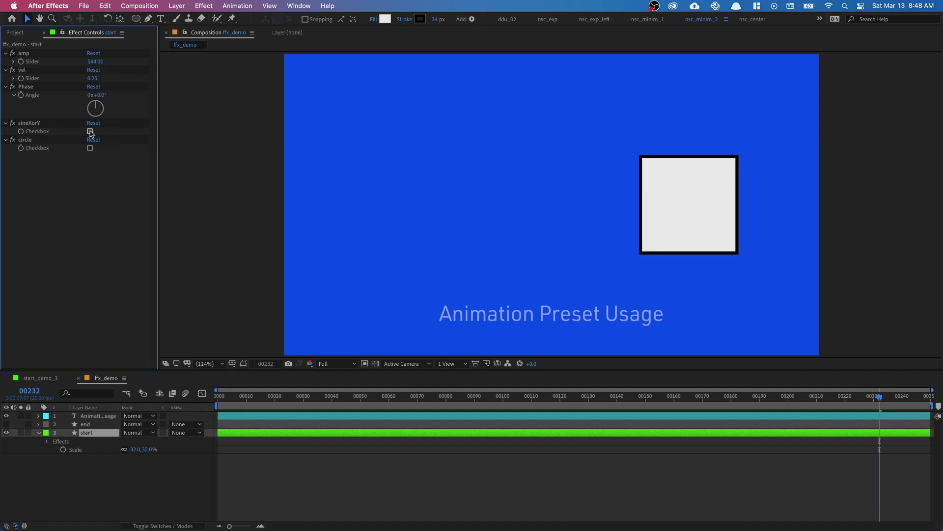
# Enable the sineXorY and circle checkboxes on the start layer while previewing the motion
pyautogui.click(90, 132)
pyautogui.press('space')
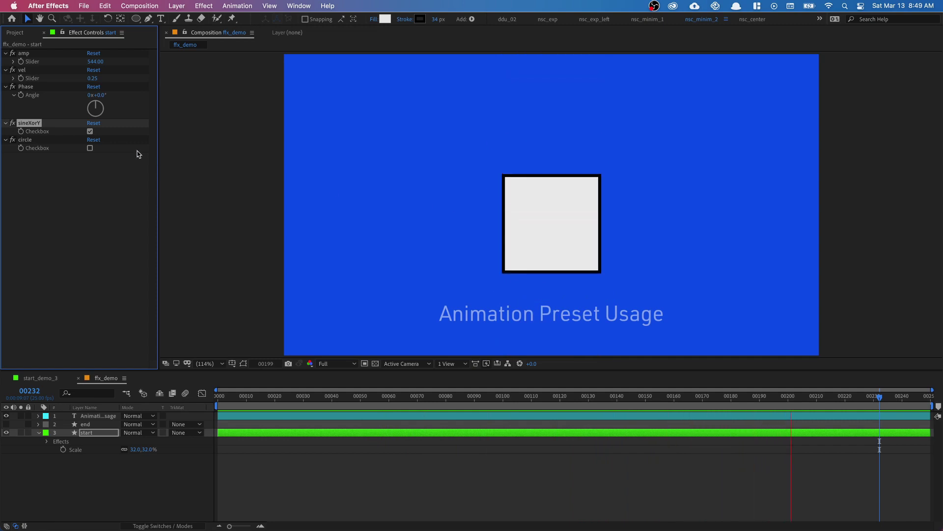
pyautogui.click(91, 132)
pyautogui.click(91, 131)
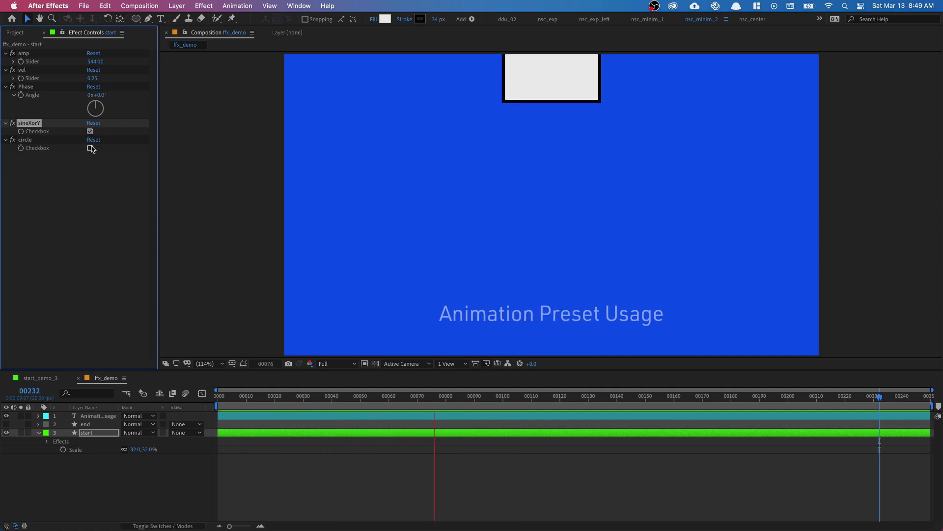
pyautogui.click(91, 148)
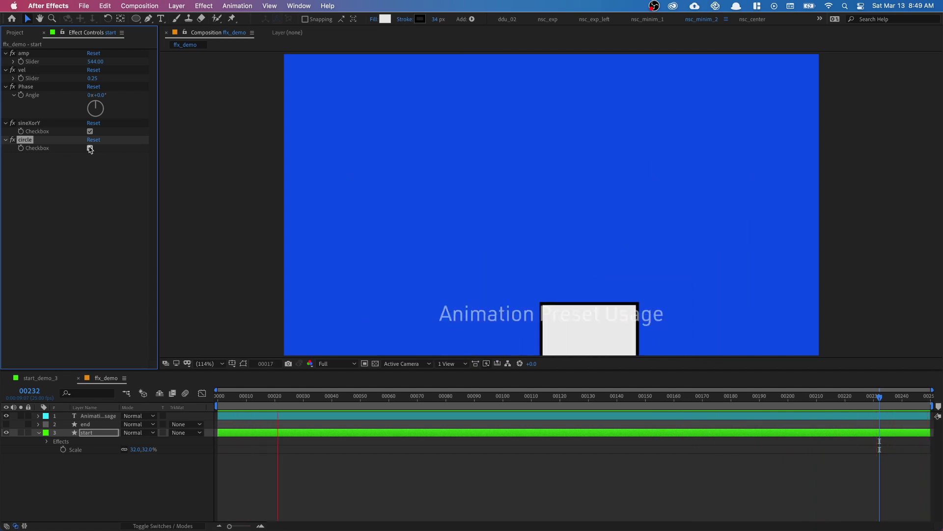
# Apply the recent animation preset nsc_pos_sine_single to the circle_2 layer in the start_demo_3 composition
pyautogui.click(41, 379)
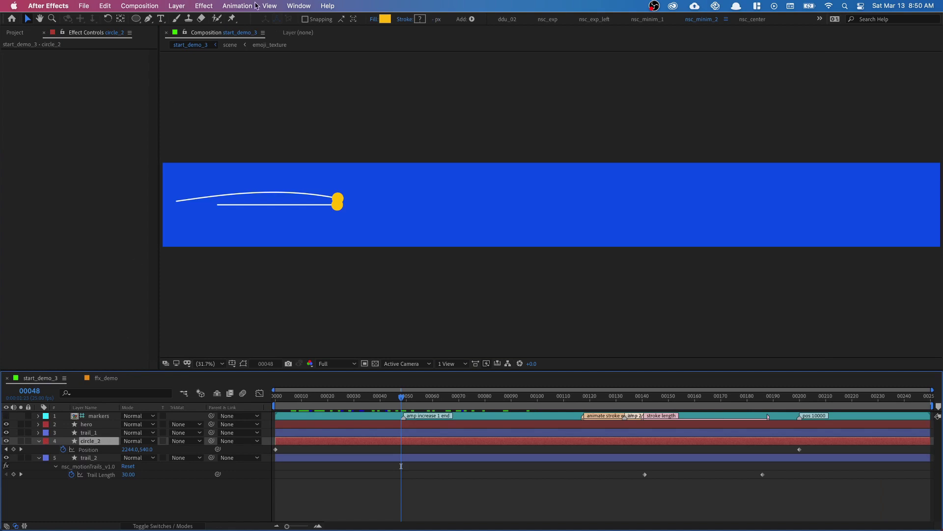
pyautogui.click(238, 6)
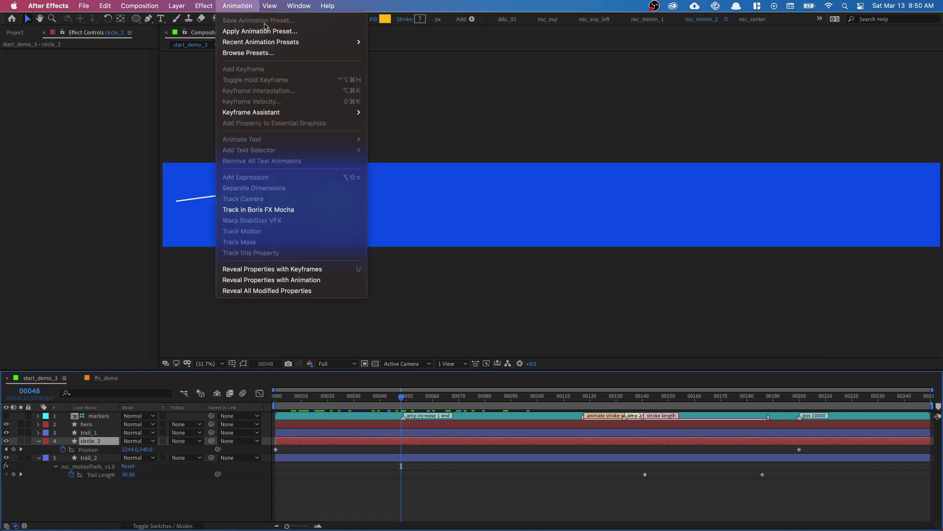
pyautogui.moveTo(346, 43)
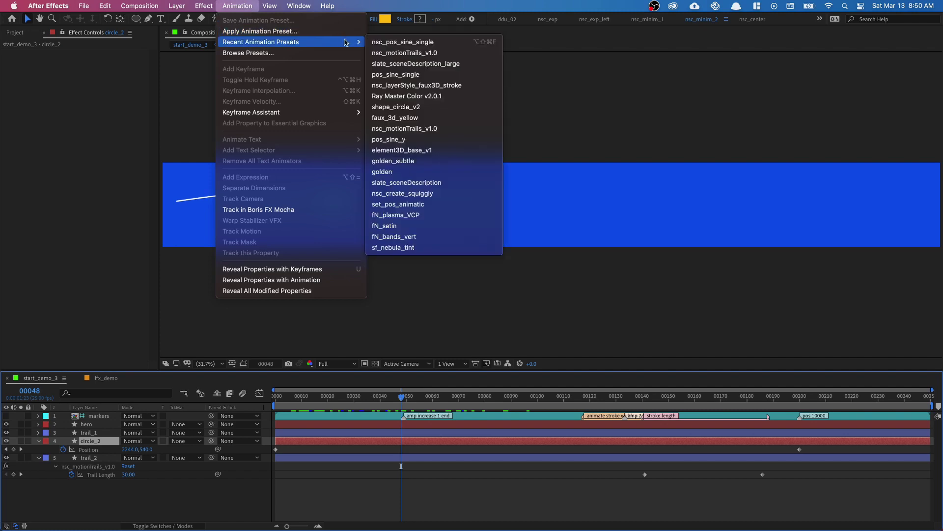
pyautogui.click(403, 44)
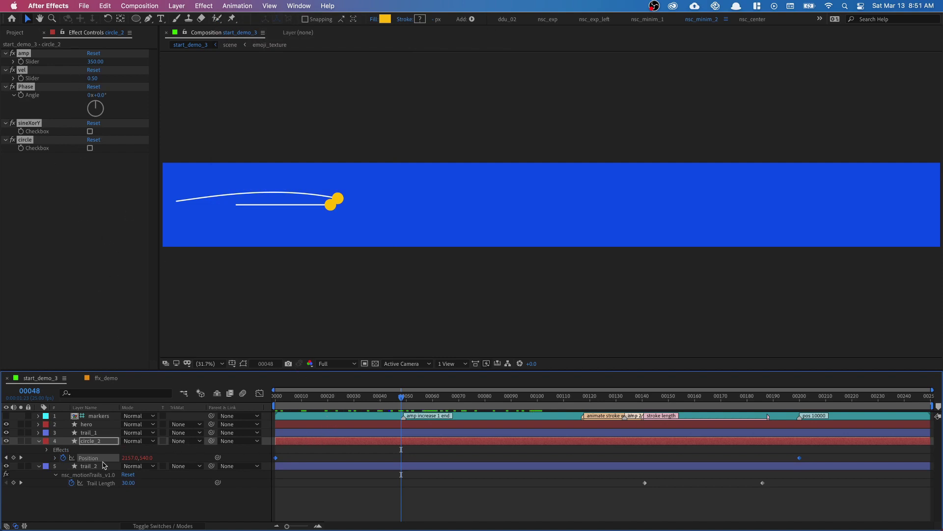
# Enable sineXorY on circle_2 and set its vel slider to 0.25
pyautogui.moveTo(392, 396); pyautogui.dragTo(284, 403)
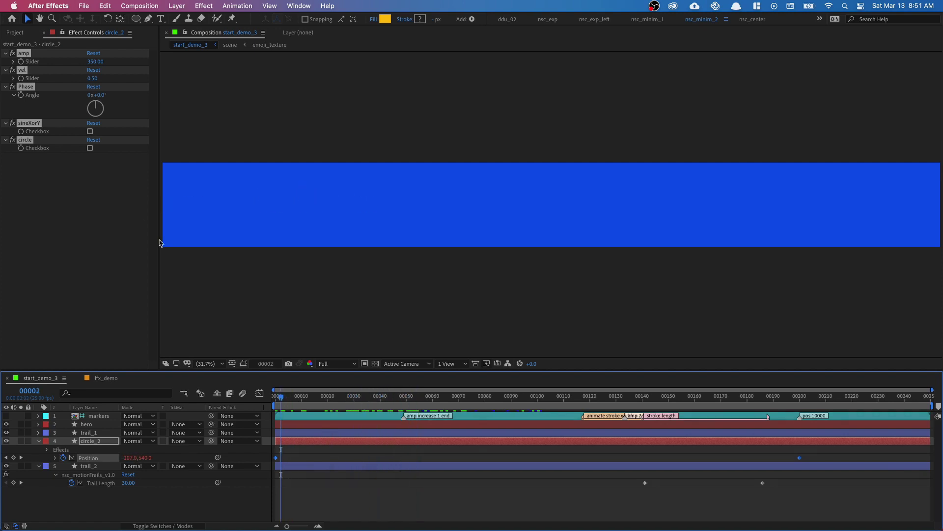
pyautogui.click(119, 238)
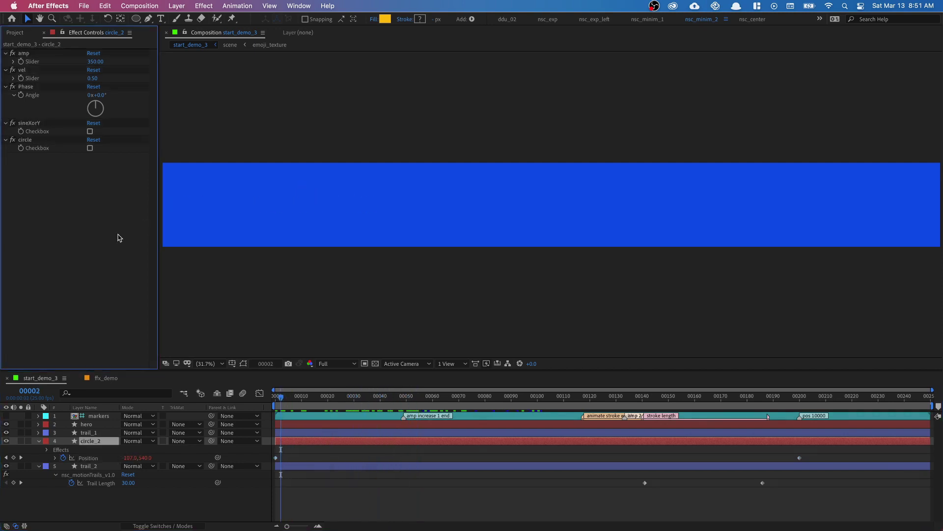
pyautogui.click(90, 132)
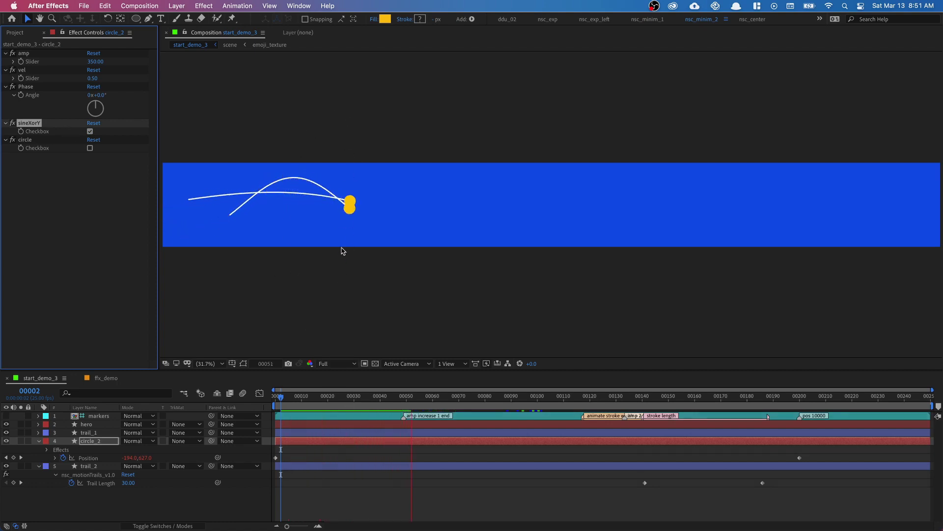
pyautogui.click(96, 78)
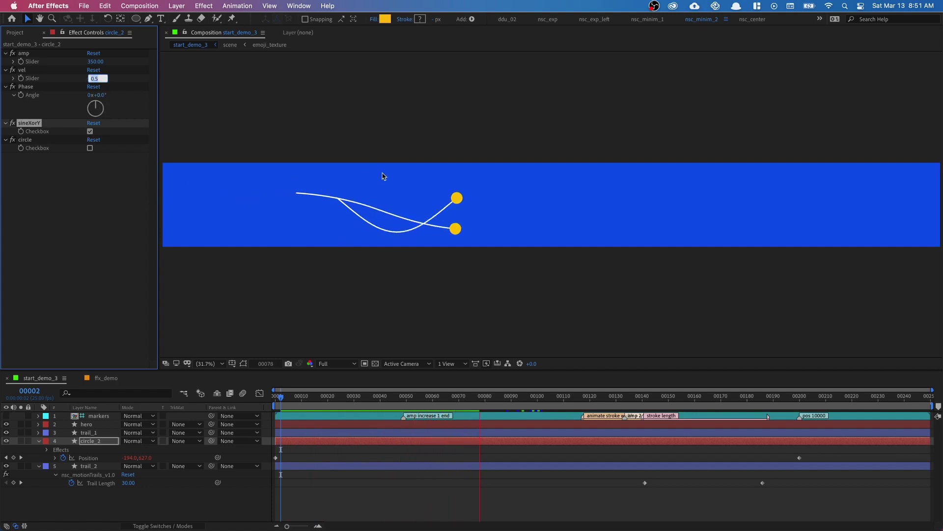
pyautogui.write('0.25')
pyautogui.press('Return')
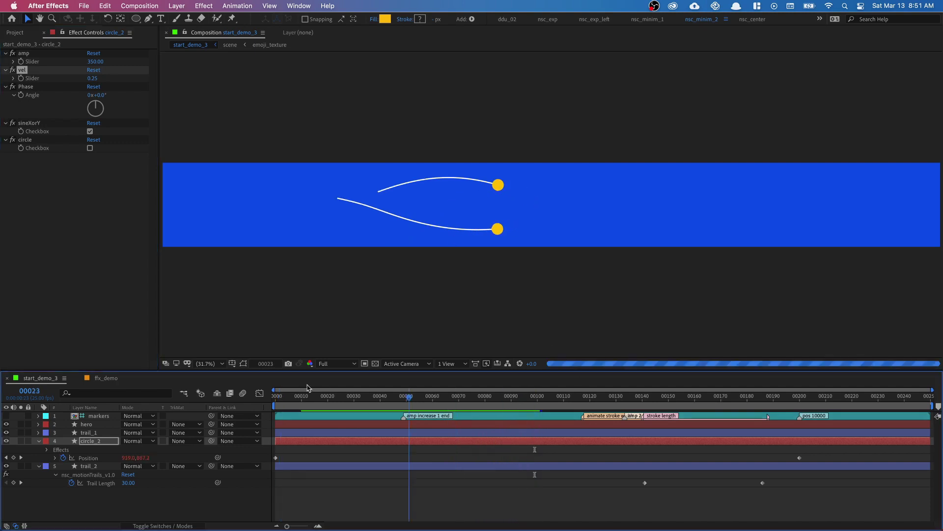
# Keyframe circle_2's amp slider from 0 at frame 0 to 200 at frame 49, the amp increase 1 end marker
pyautogui.moveTo(309, 389); pyautogui.dragTo(267, 417)
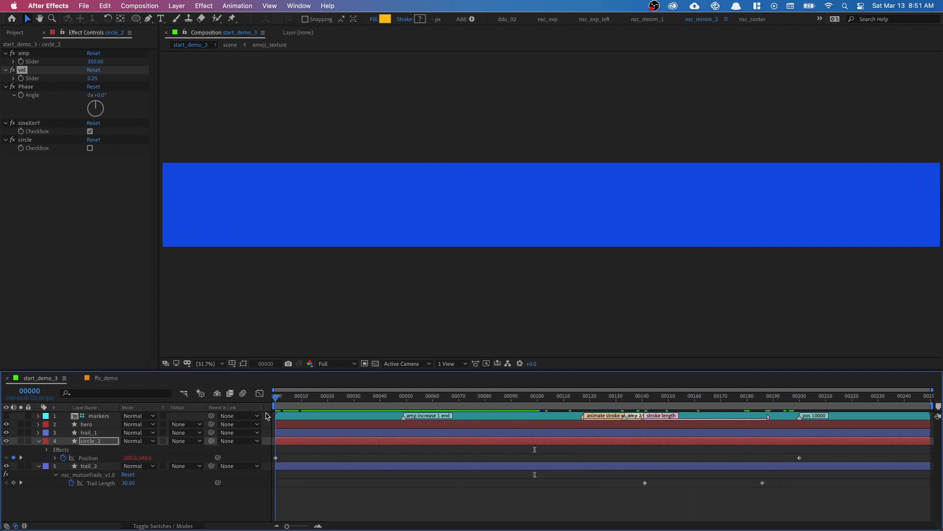
pyautogui.click(91, 444)
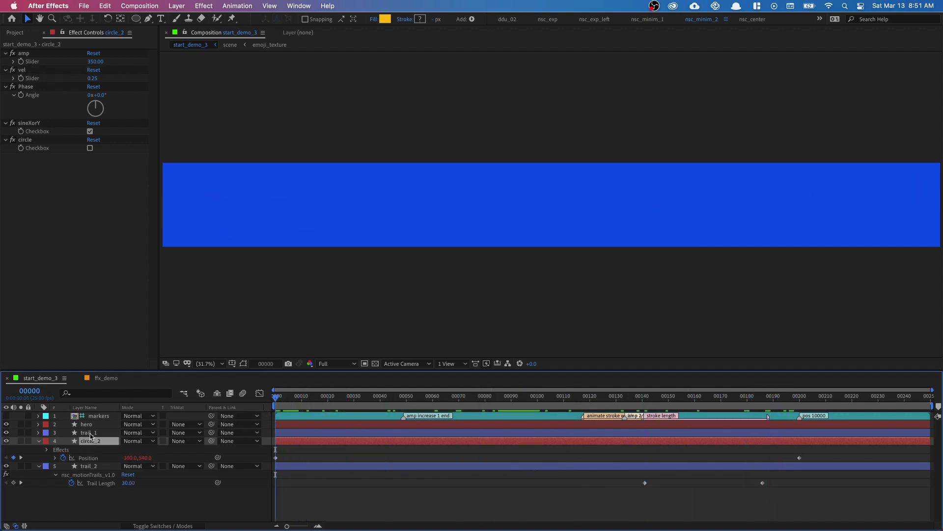
pyautogui.click(23, 61)
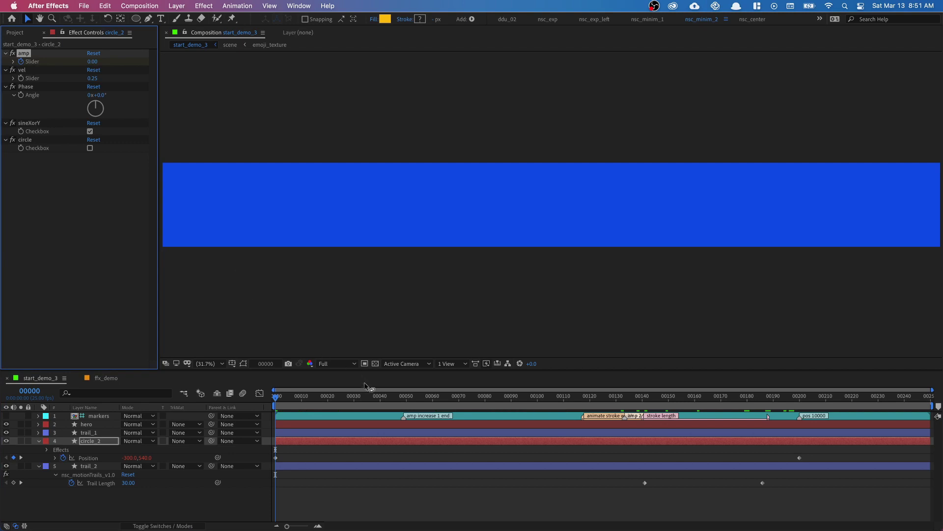
pyautogui.click(399, 406)
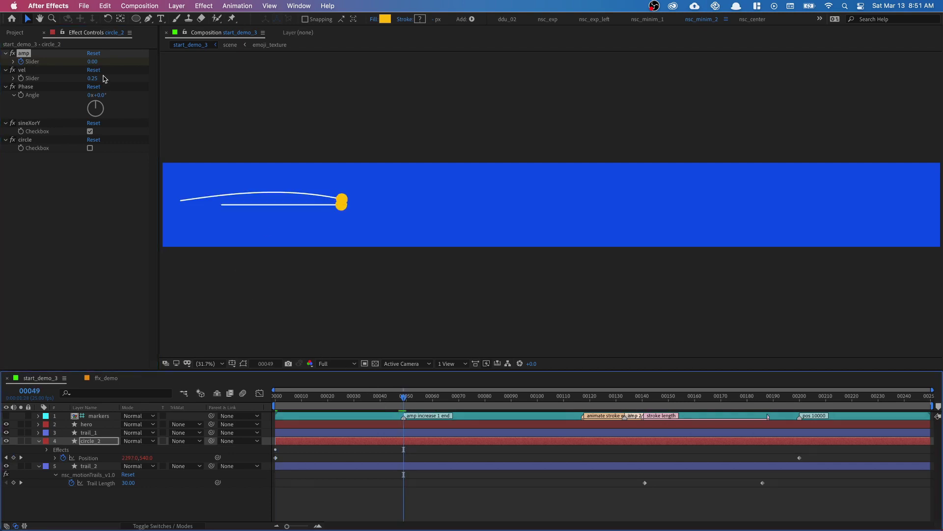
pyautogui.click(90, 61)
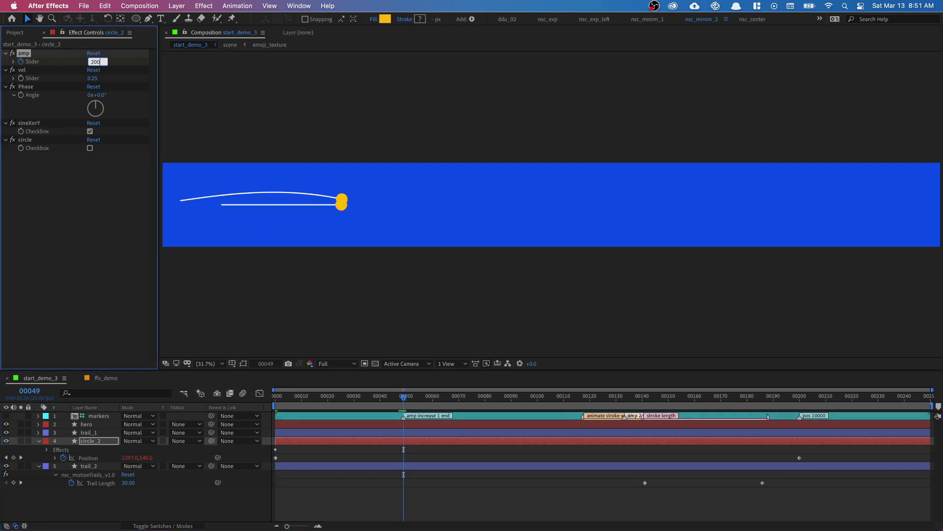
pyautogui.write('200')
pyautogui.press('Return')
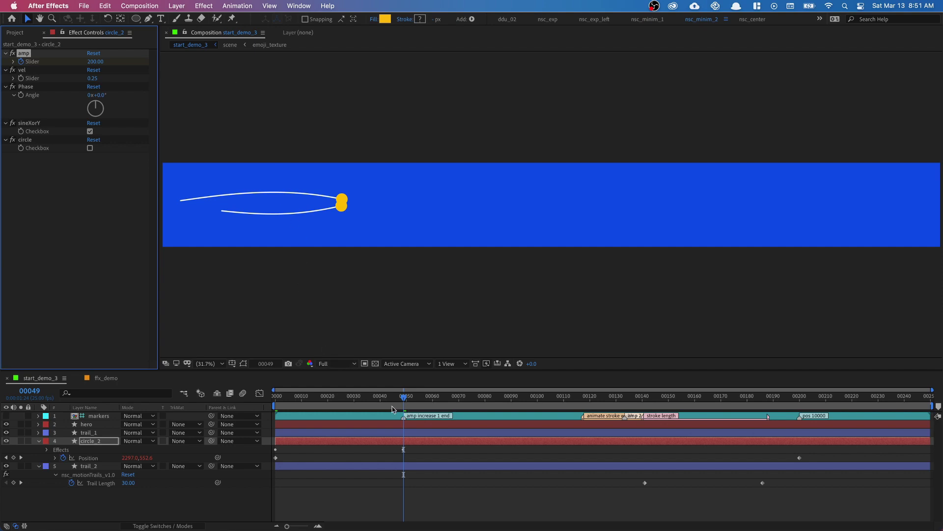
# Solo the circle_2 and trail_2 layers and preview their motion from frame 0
pyautogui.moveTo(393, 410); pyautogui.dragTo(168, 367)
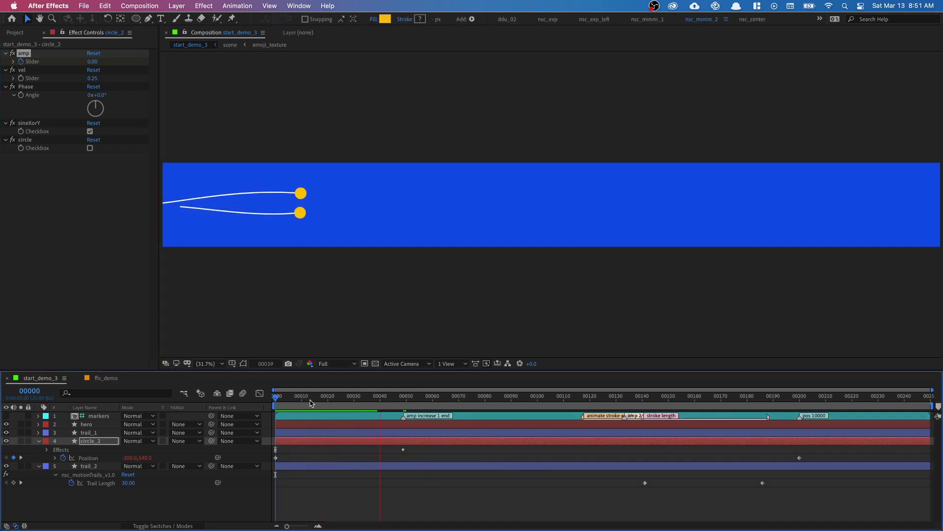
pyautogui.click(21, 441)
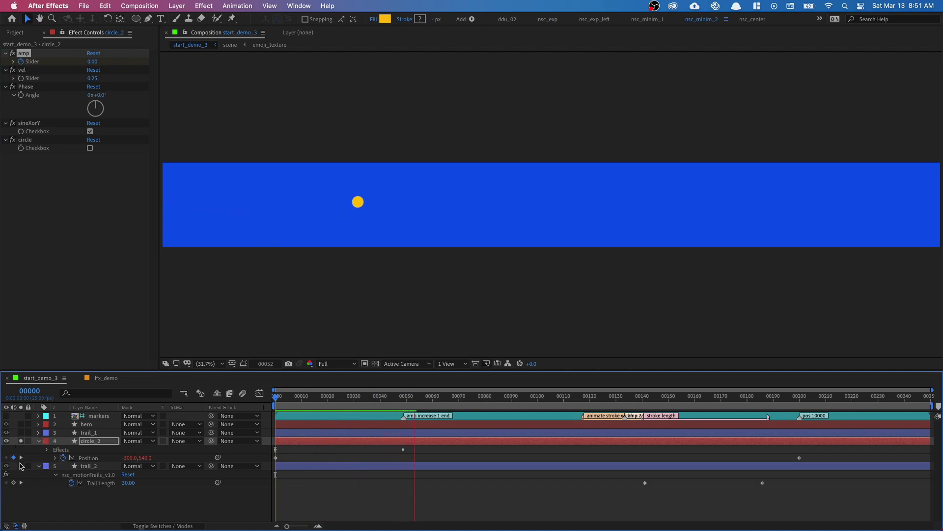
pyautogui.click(20, 466)
pyautogui.press('space')
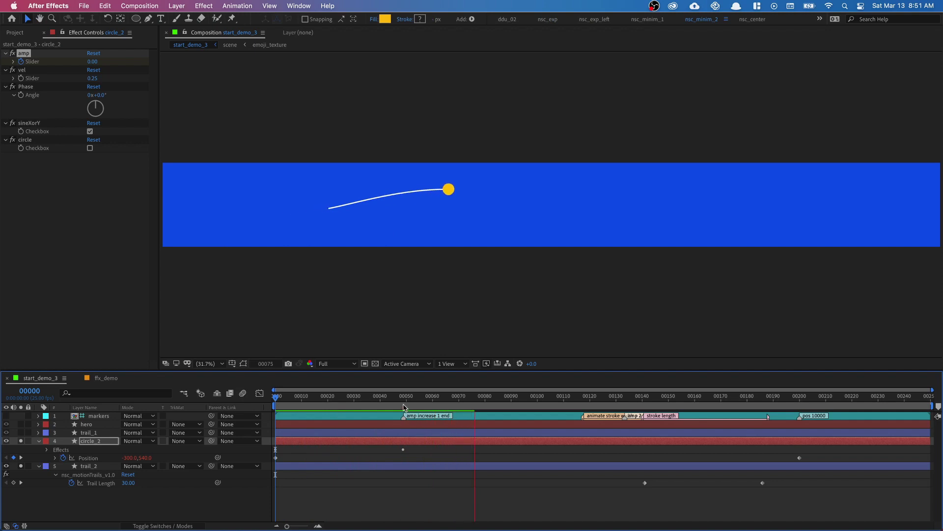
# Set circle_2's Scale to 10%
pyautogui.moveTo(404, 400); pyautogui.dragTo(317, 432)
pyautogui.press('s')
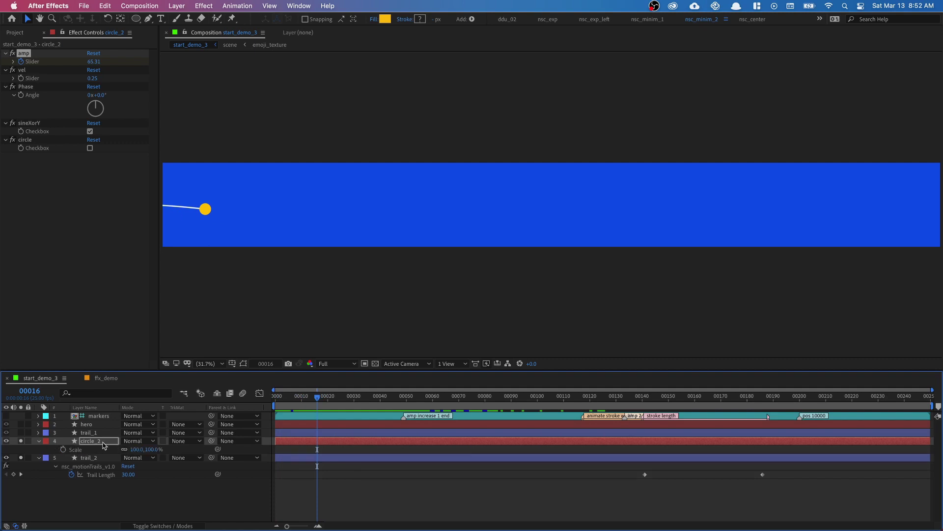
pyautogui.click(139, 448)
pyautogui.write('10')
pyautogui.press('Return')
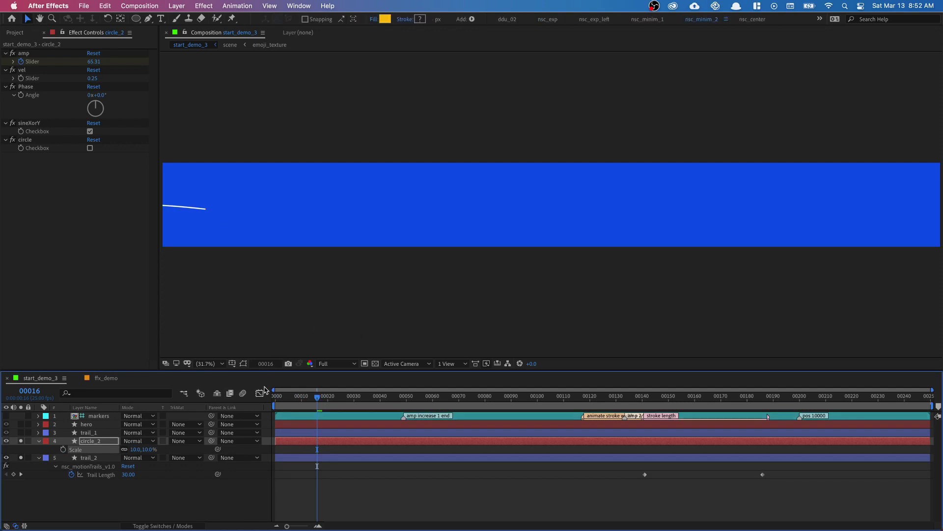
# Set the Stroke Width of trail_2's nsc_motionTrails_v1.0 effect to 5
pyautogui.press('z')
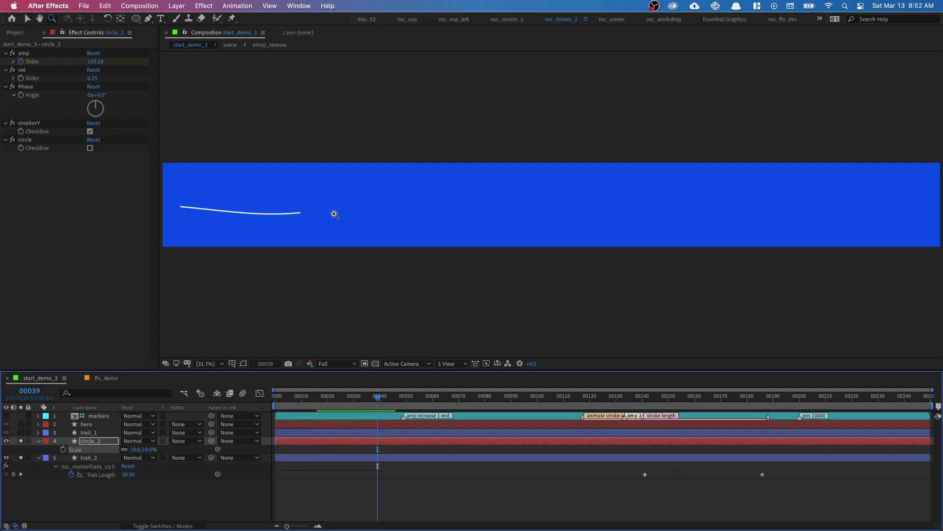
pyautogui.click(335, 214)
pyautogui.click(511, 209)
pyautogui.click(571, 197)
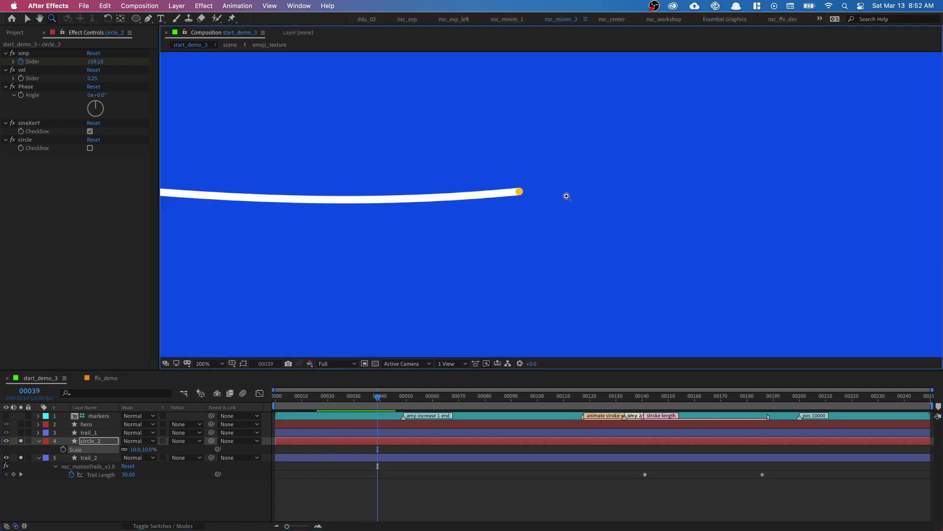
pyautogui.click(84, 457)
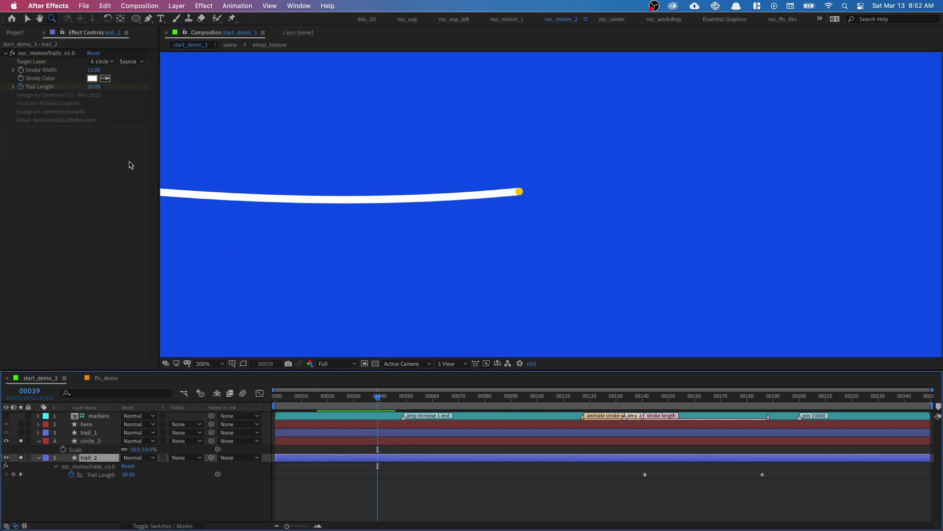
pyautogui.click(95, 70)
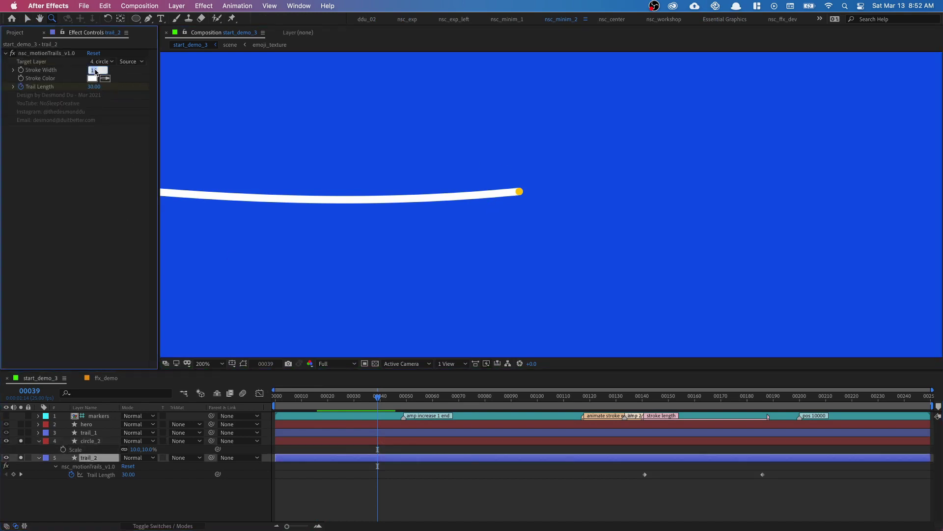
pyautogui.write('5')
pyautogui.press('Return')
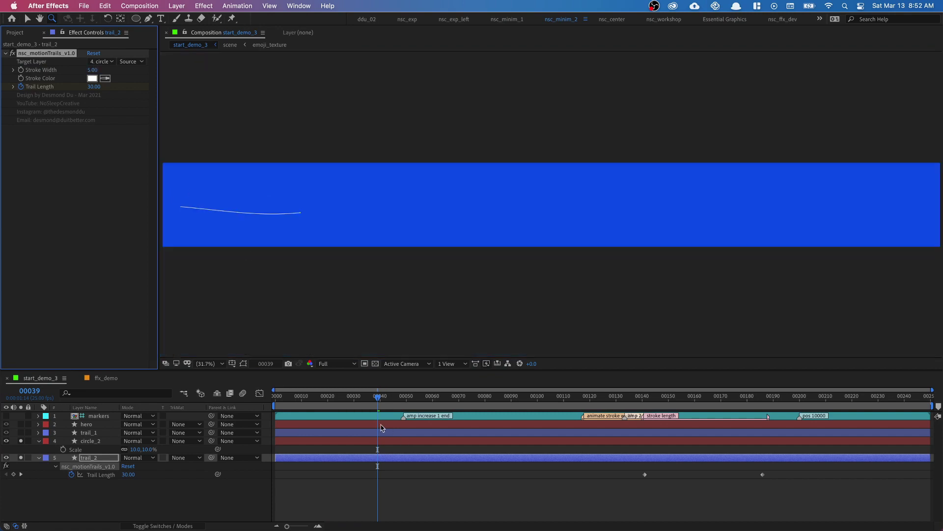
# Collapse the circle_2 and trail_2 layers while previewing their motion, and unsolo both layers
pyautogui.click(39, 441)
pyautogui.press('space')
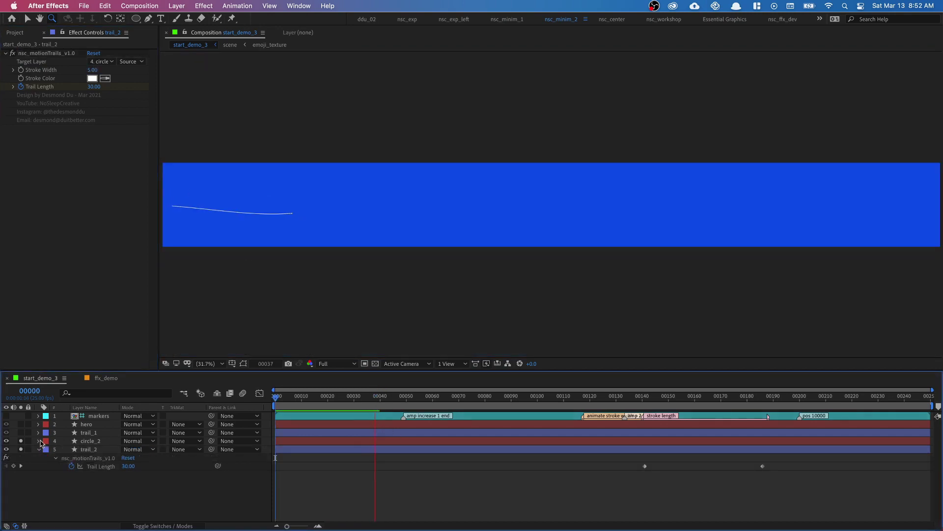
pyautogui.click(39, 449)
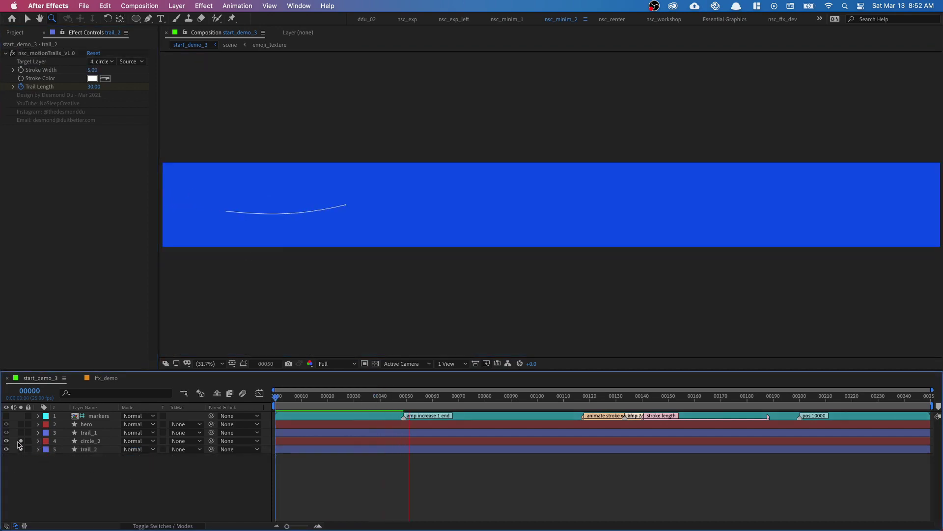
pyautogui.press('space')
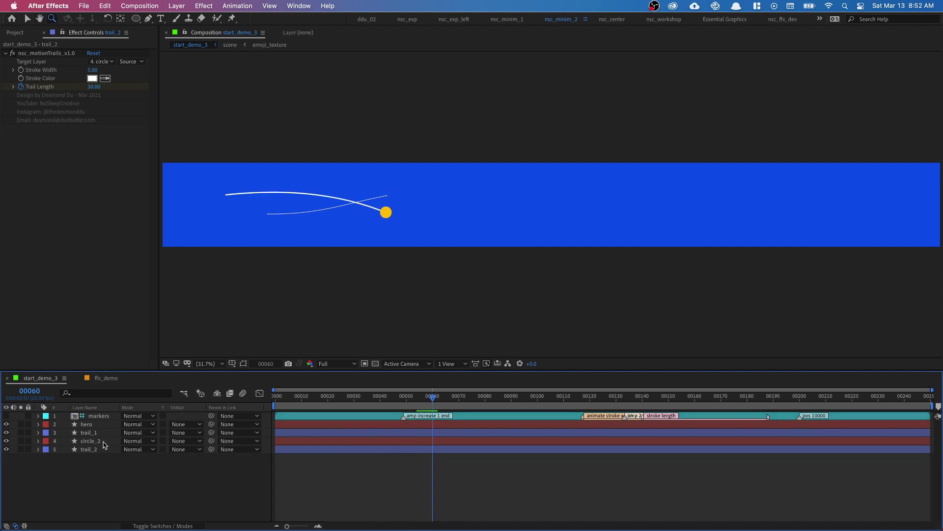
# Duplicate the circle_2 and trail_2 layers and place the copies, circle_3 and trail_3, below trail_2
pyautogui.click(105, 445)
pyautogui.keyDown('shift'); pyautogui.click(104, 448); pyautogui.keyUp('shift')
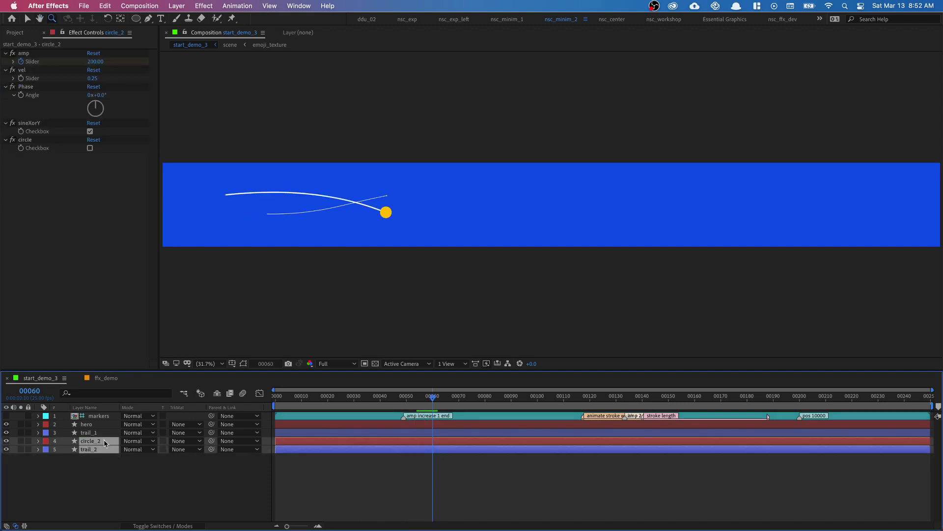
pyautogui.press('super+d')
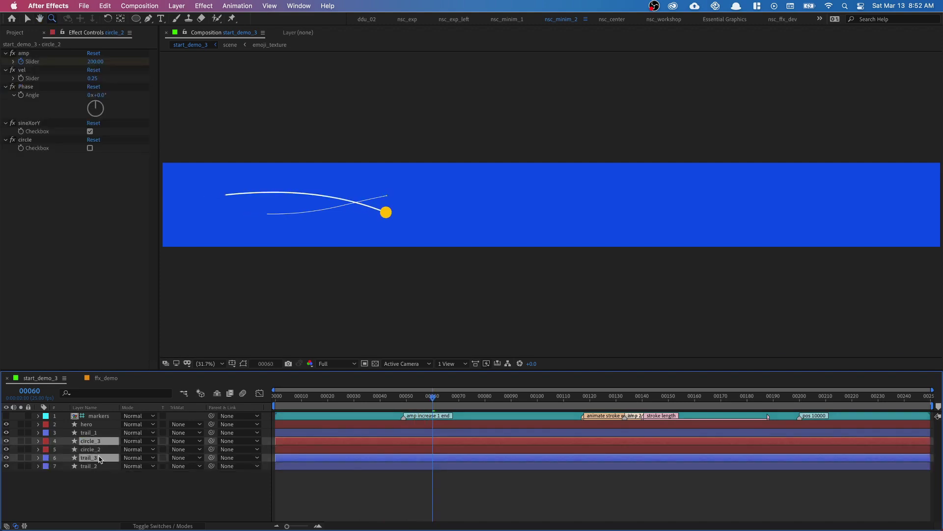
pyautogui.moveTo(99, 457); pyautogui.dragTo(97, 478)
pyautogui.click(98, 476)
# Set the Target Layer of trail_3's nsc_motionTrails_v1.0 effect to circle_3
pyautogui.click(97, 467)
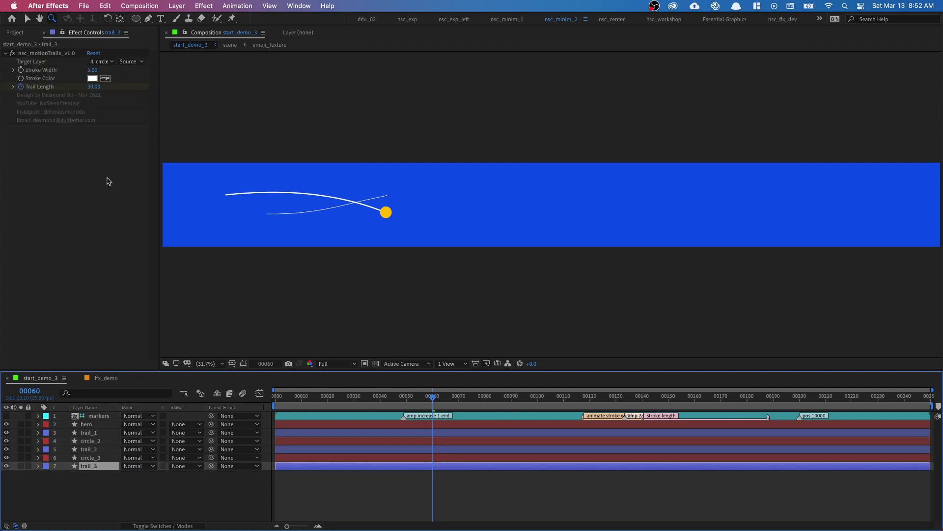
pyautogui.click(109, 61)
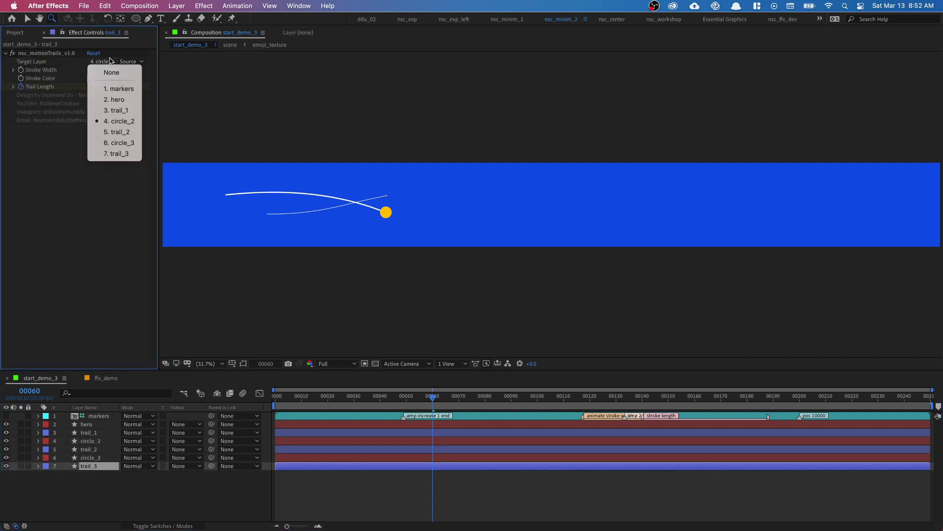
pyautogui.click(118, 146)
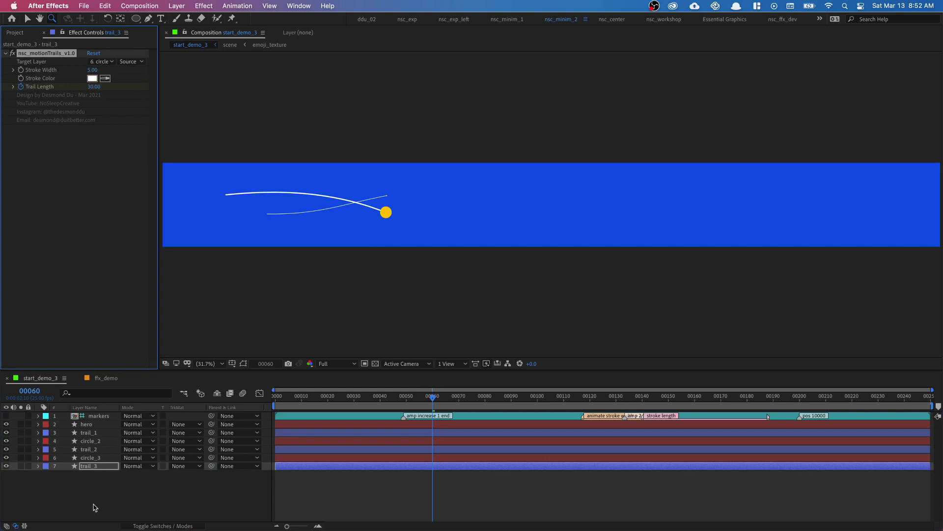
# Change circle_3's shape fill color to white, FFFFFF
pyautogui.click(98, 458)
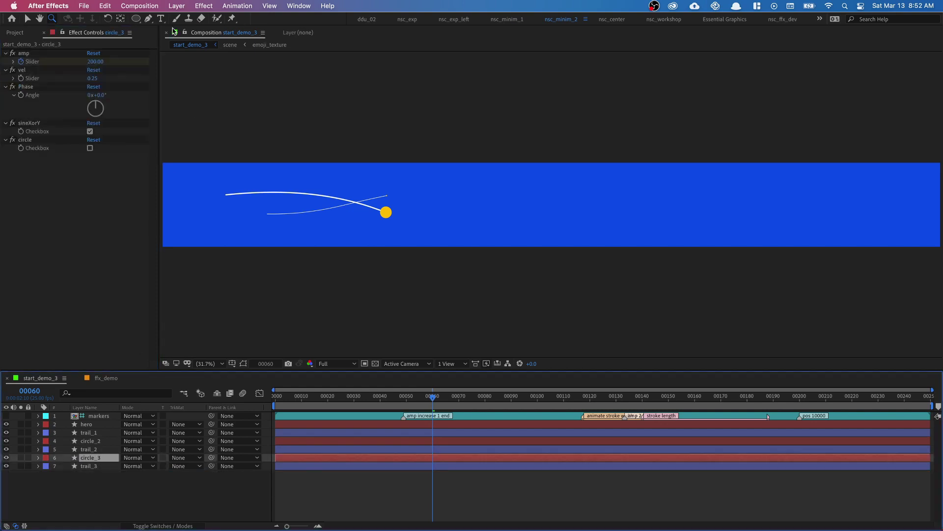
pyautogui.click(136, 20)
pyautogui.click(304, 20)
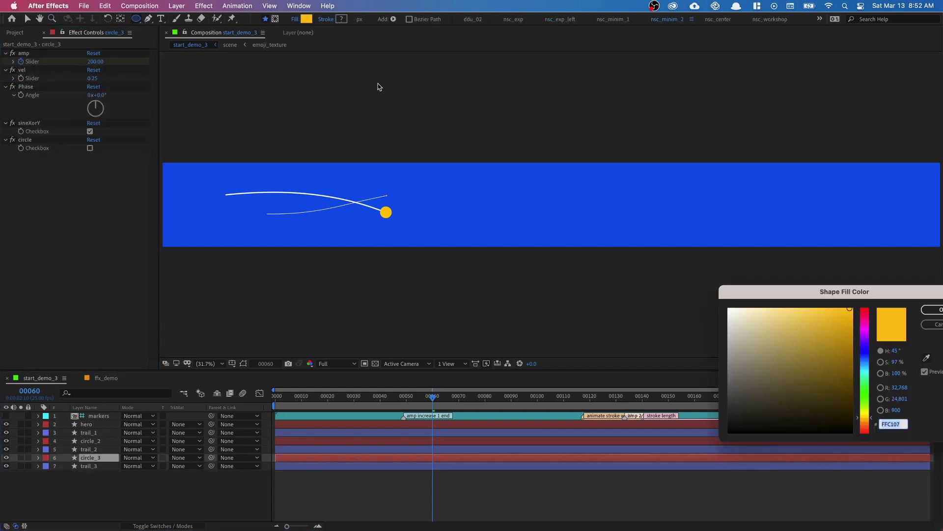
pyautogui.write('FFFFFF')
pyautogui.press('Tab')
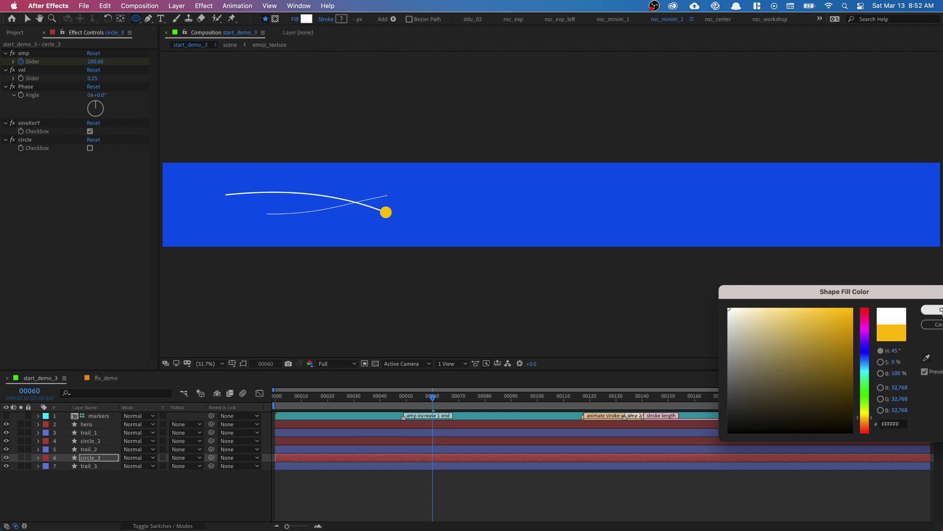
pyautogui.moveTo(941, 309)
pyautogui.click(931, 307)
# Set circle_3's Phase angle to 232°
pyautogui.press('z')
pyautogui.click(226, 231)
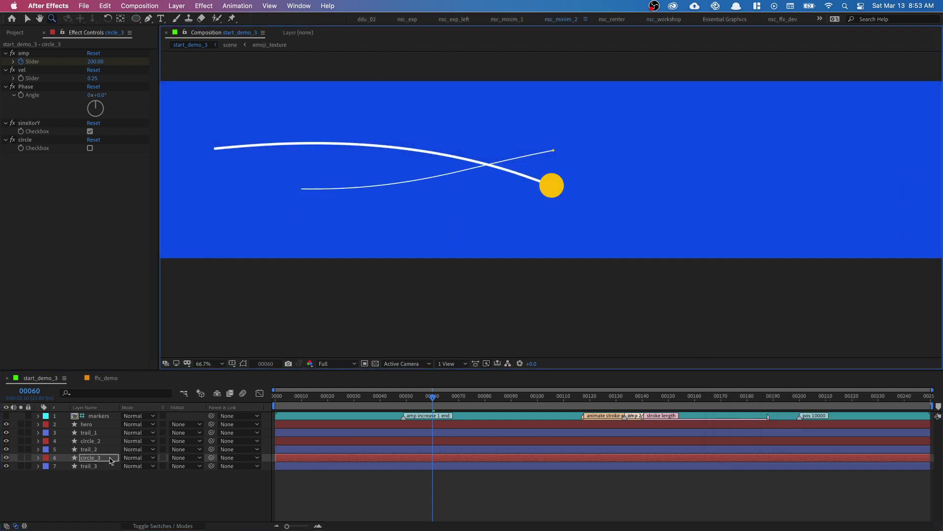
pyautogui.click(109, 461)
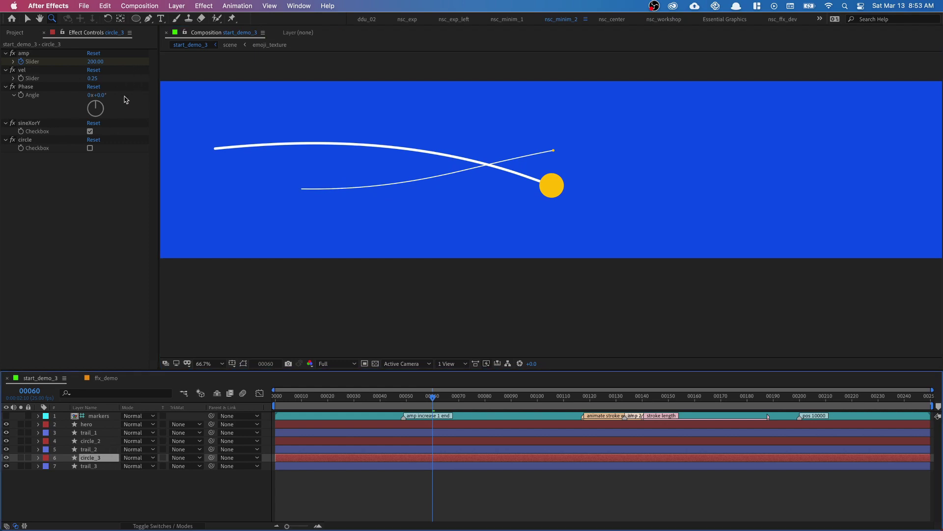
pyautogui.moveTo(361, 145); pyautogui.dragTo(361, 158)
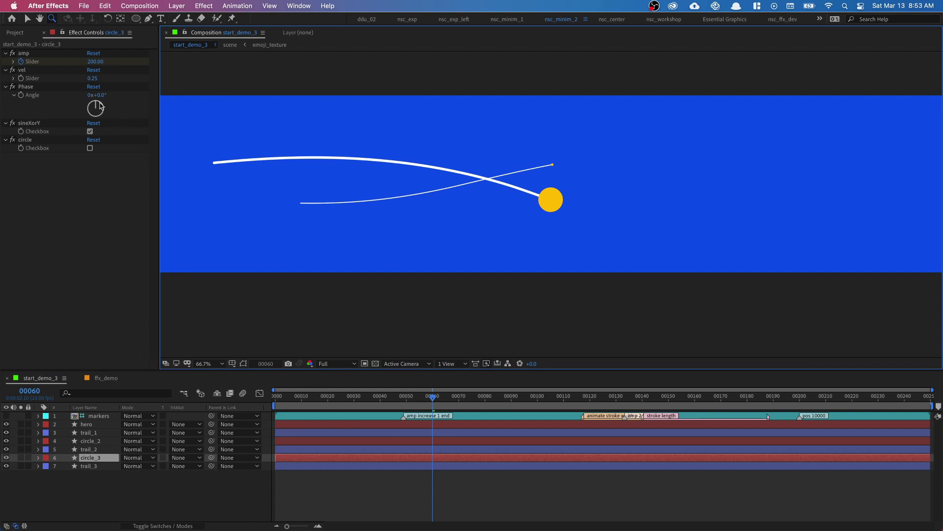
pyautogui.moveTo(96, 104); pyautogui.dragTo(54, 158)
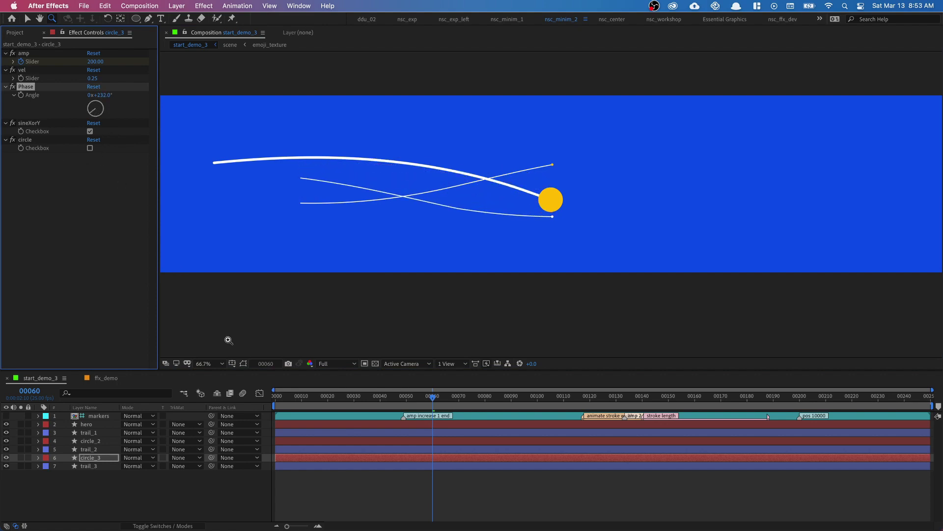
# Preview the three circles and their trails from frame 0 with circle_3's new phase
pyautogui.moveTo(282, 401); pyautogui.dragTo(199, 373)
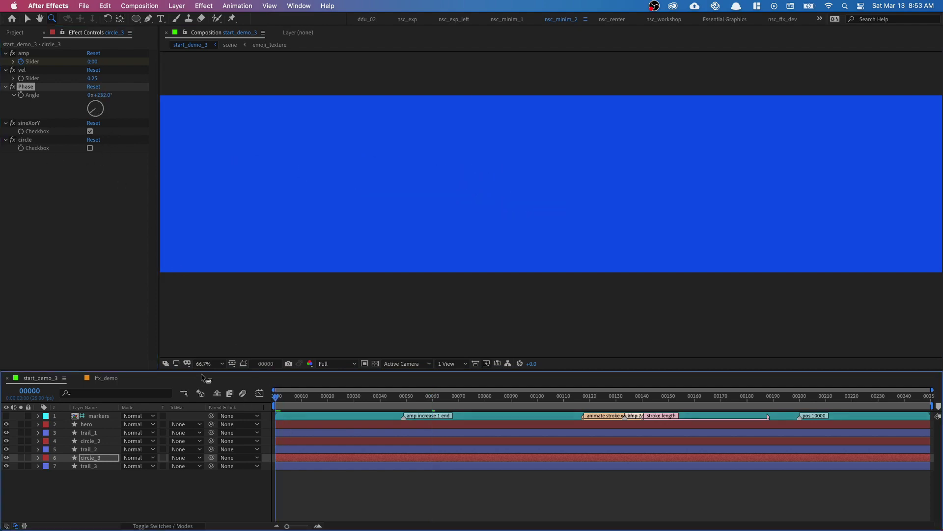
pyautogui.press('space')
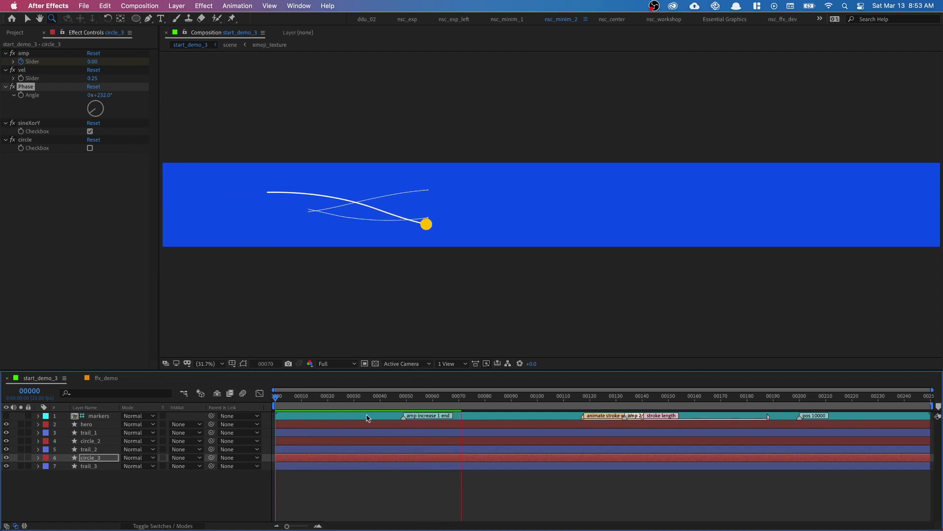
pyautogui.press('space')
# Set circle_3's amp slider keyframes to 200 at frame 0 and 400 at frame 49
pyautogui.moveTo(281, 409); pyautogui.dragTo(261, 398)
pyautogui.press('u')
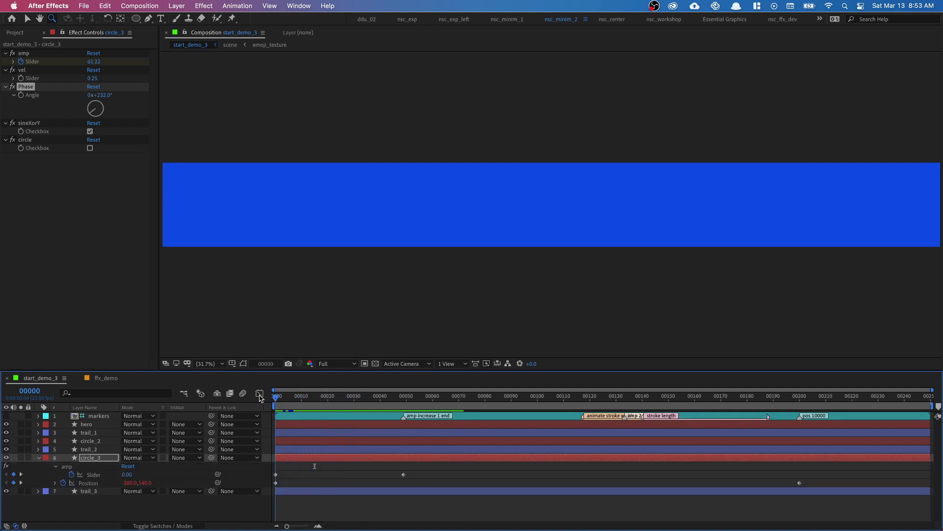
pyautogui.click(129, 474)
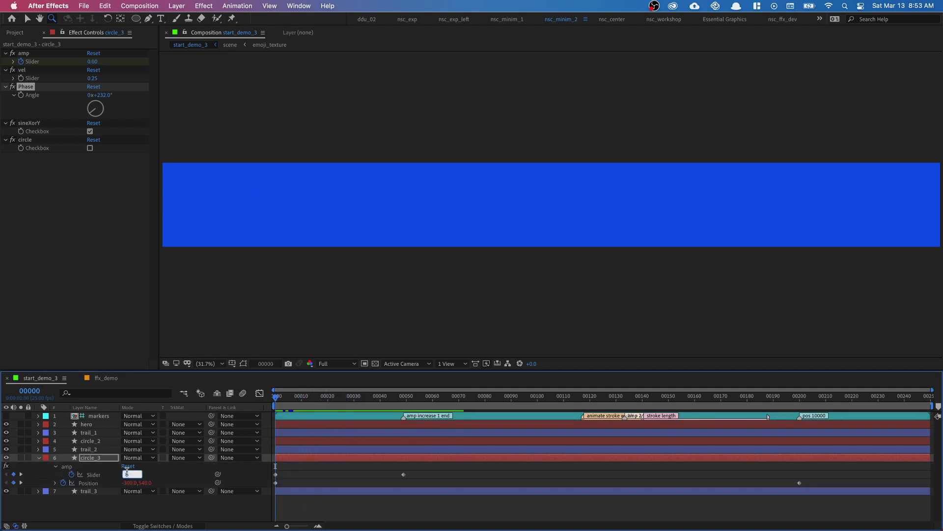
pyautogui.write('200')
pyautogui.press('Return')
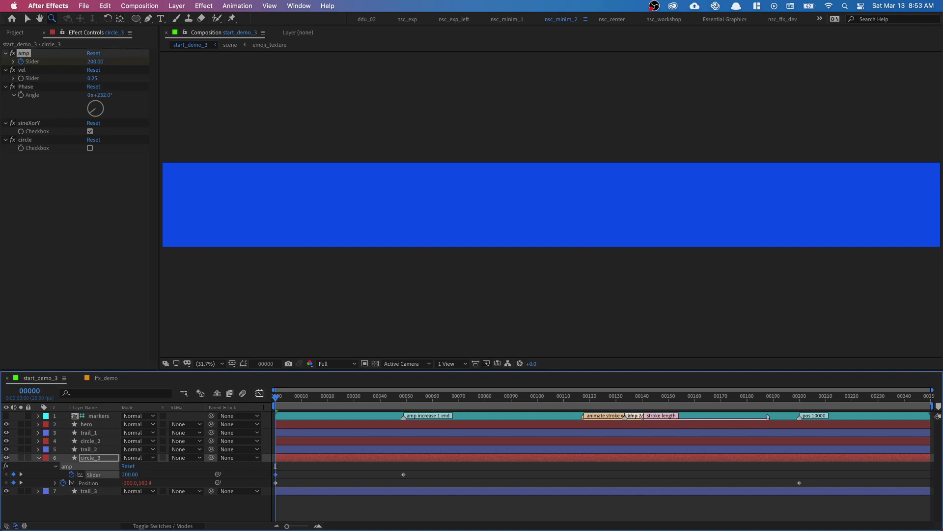
pyautogui.click(403, 403)
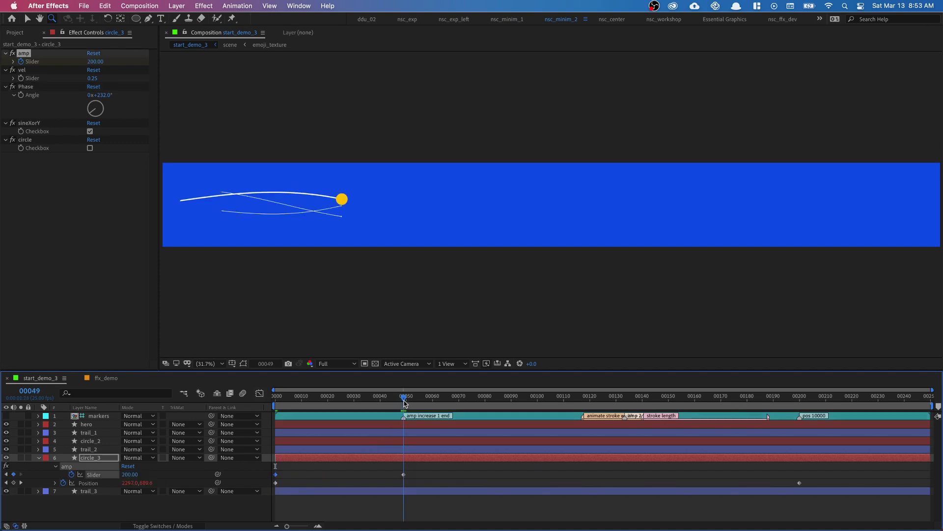
pyautogui.click(130, 474)
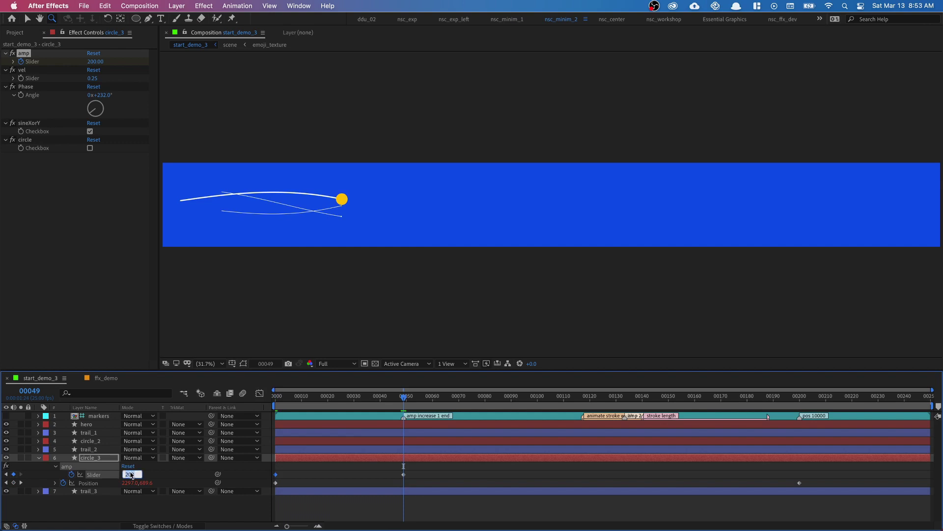
pyautogui.write('400')
pyautogui.press('Return')
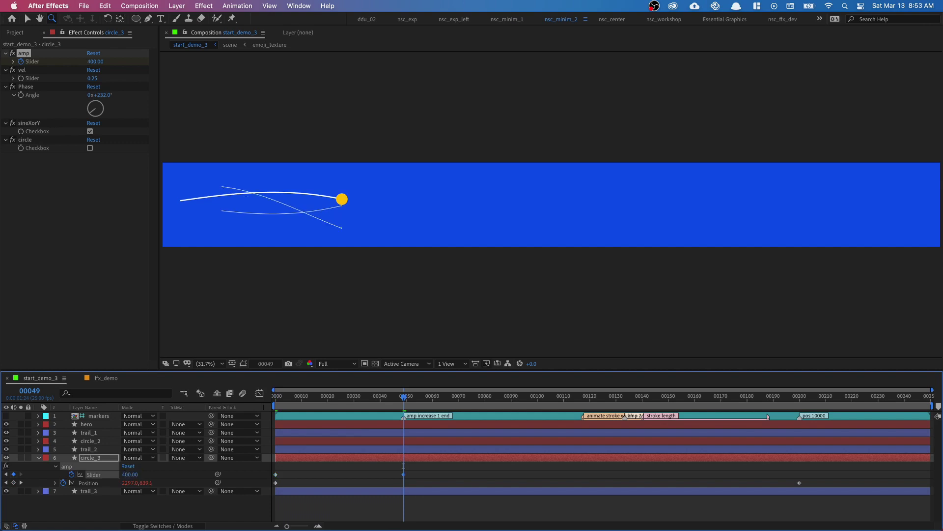
# Preview circle_3's larger amplitude across the timeline and return the playhead to frame 0
pyautogui.moveTo(404, 394); pyautogui.dragTo(275, 396)
pyautogui.press('space')
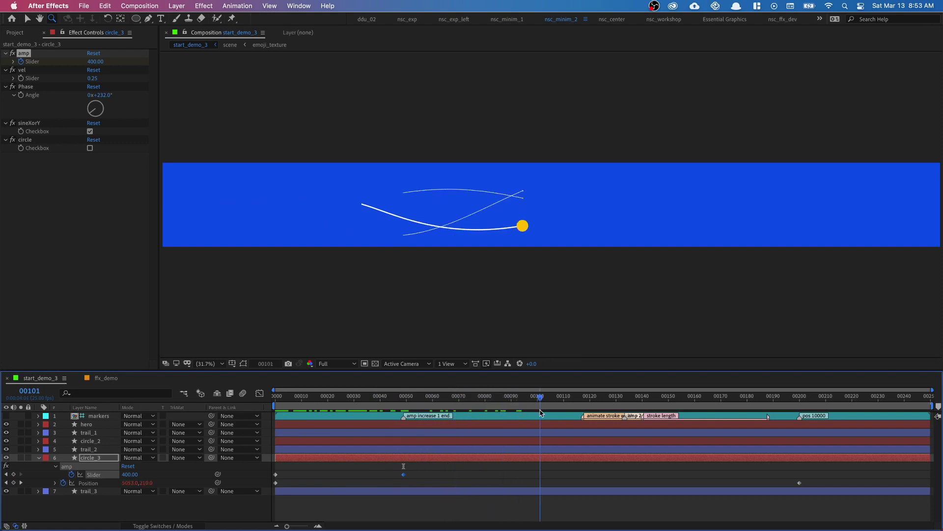
pyautogui.moveTo(665, 425); pyautogui.dragTo(199, 443)
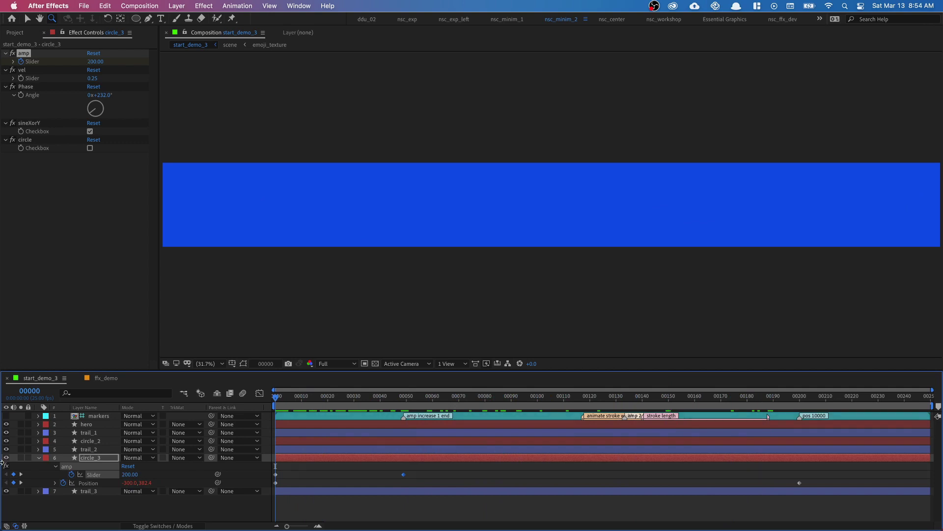
# Duplicate the circle_3 and trail_3 layers and place the copies, circle_4 and trail_4, below trail_3
pyautogui.click(38, 457)
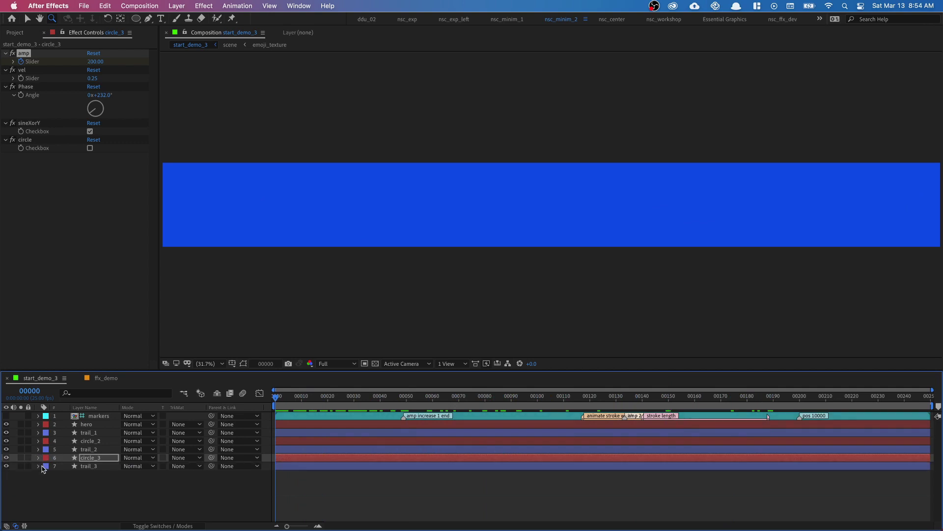
pyautogui.click(92, 467)
pyautogui.keyDown('shift'); pyautogui.click(99, 460); pyautogui.keyUp('shift')
pyautogui.press('super+d')
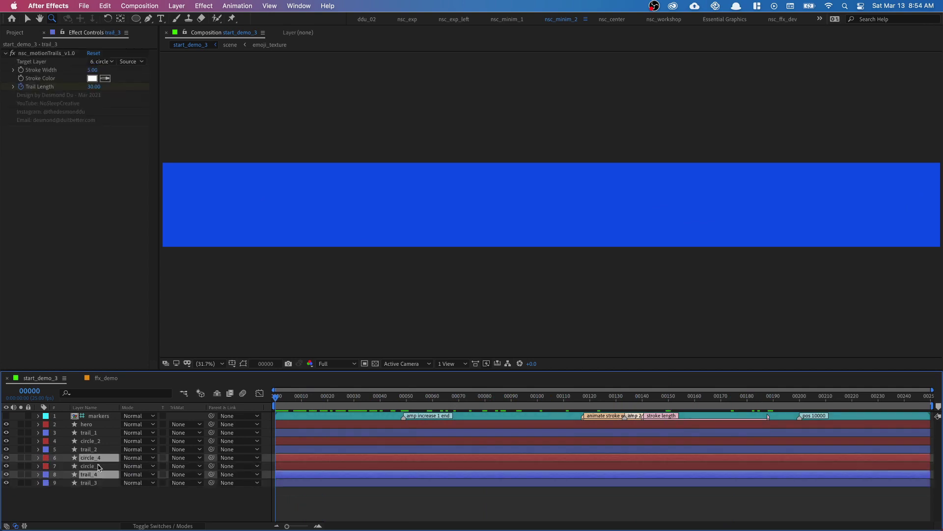
pyautogui.moveTo(101, 476); pyautogui.dragTo(101, 492)
pyautogui.click(97, 476)
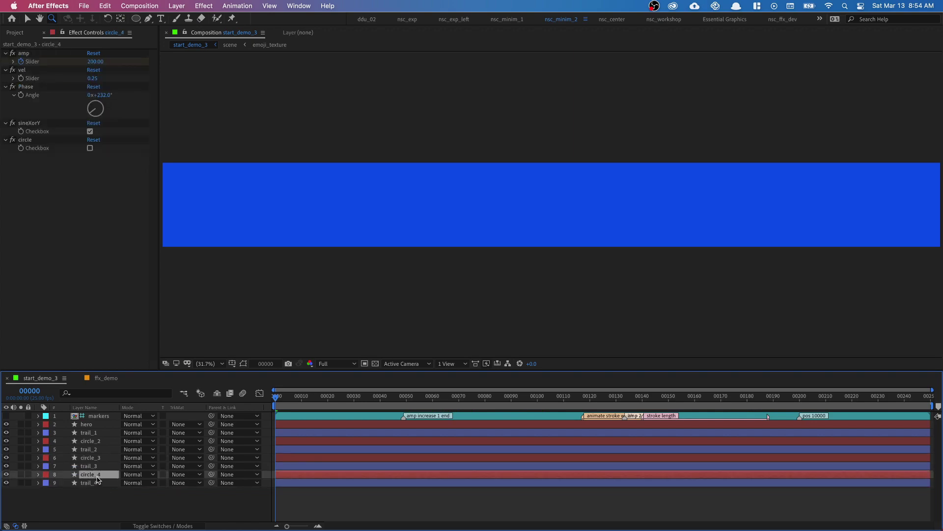
# Set the Target Layer of trail_4's nsc_motionTrails_v1.0 effect to circle_4
pyautogui.click(100, 484)
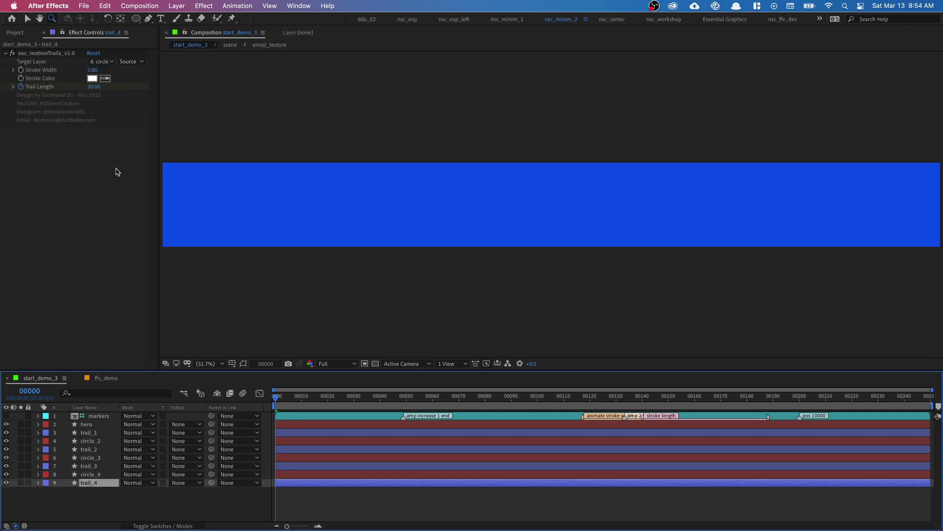
pyautogui.click(105, 61)
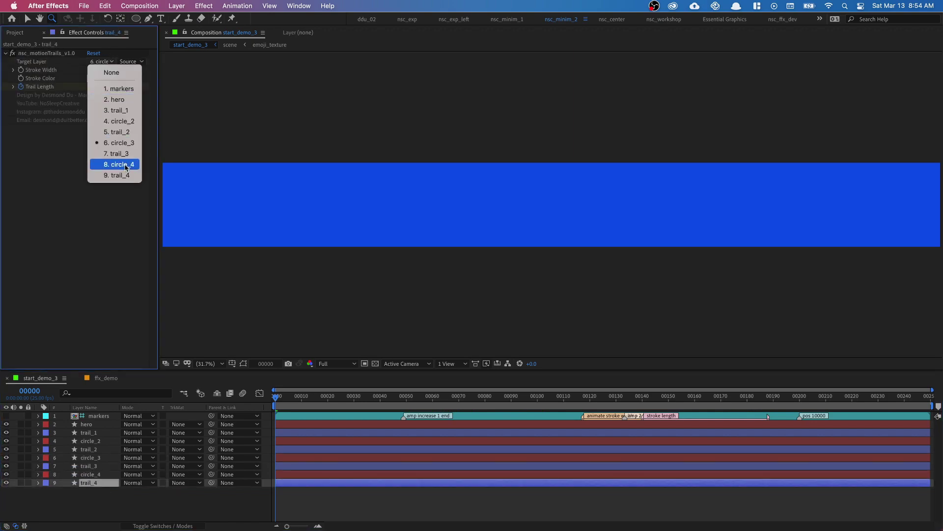
pyautogui.click(123, 164)
# Set circle_4's Scale to 15% and its Phase angle to 1x+41°
pyautogui.click(106, 481)
pyautogui.press('s')
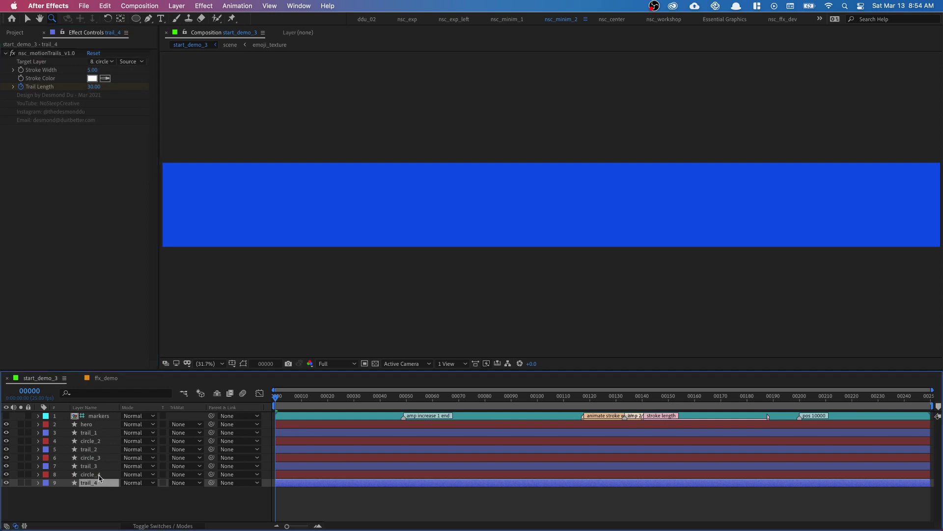
pyautogui.click(103, 475)
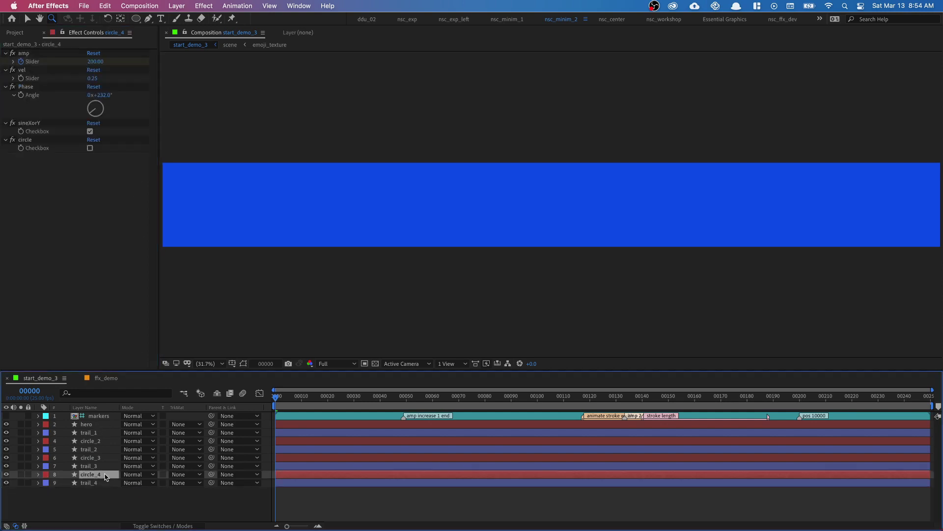
pyautogui.press('s')
pyautogui.click(145, 484)
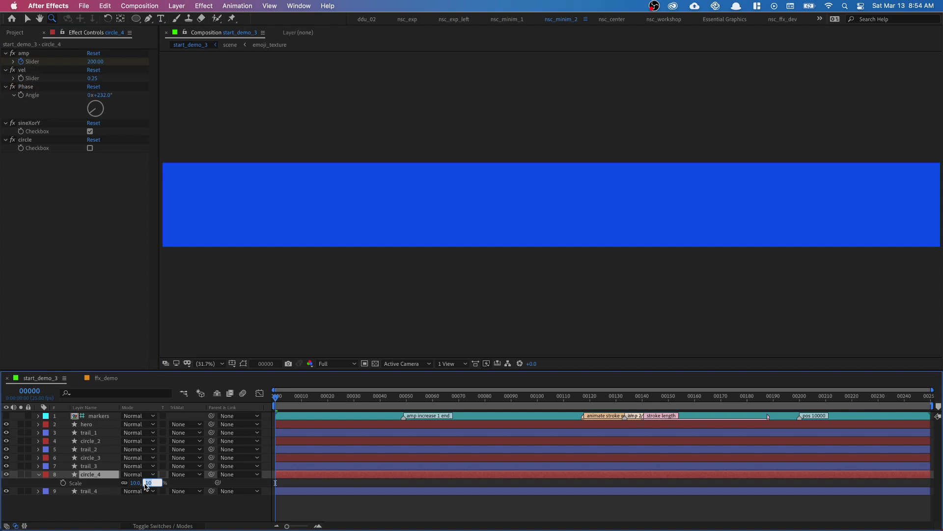
pyautogui.write('15')
pyautogui.press('Return')
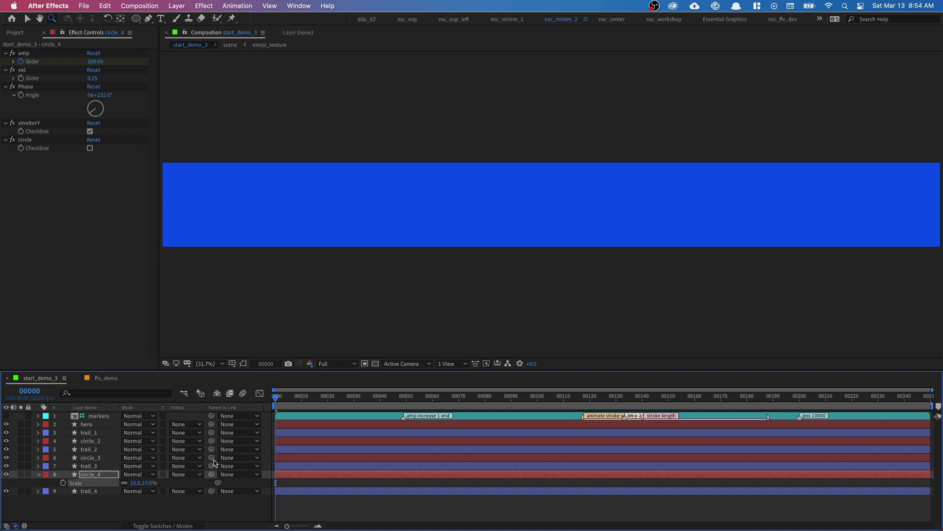
pyautogui.moveTo(87, 121); pyautogui.dragTo(90, 118)
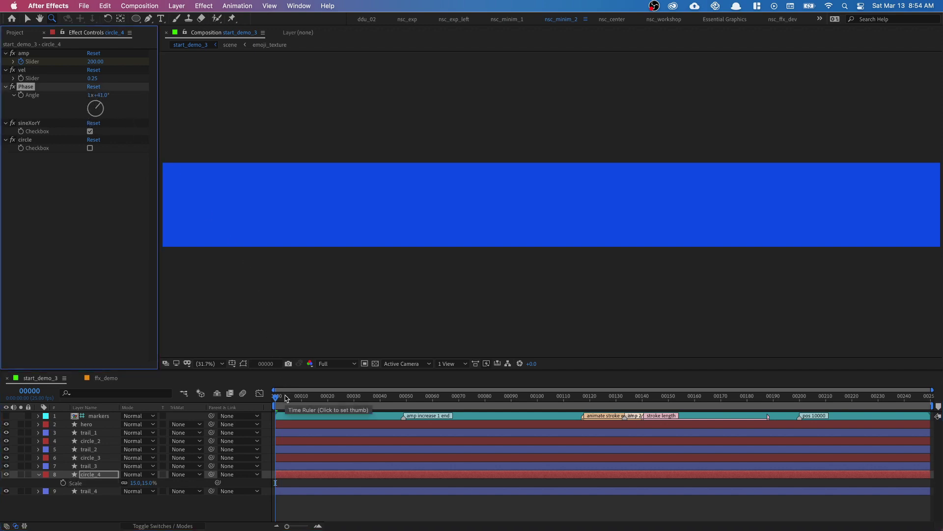
# Set circle_4's second amp Slider keyframe, at frame 49, to 100
pyautogui.press('u')
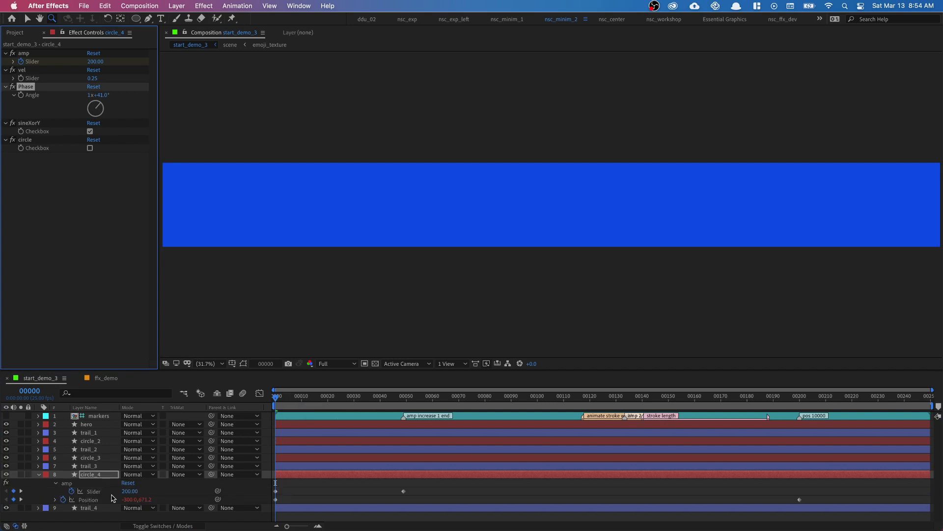
pyautogui.click(130, 491)
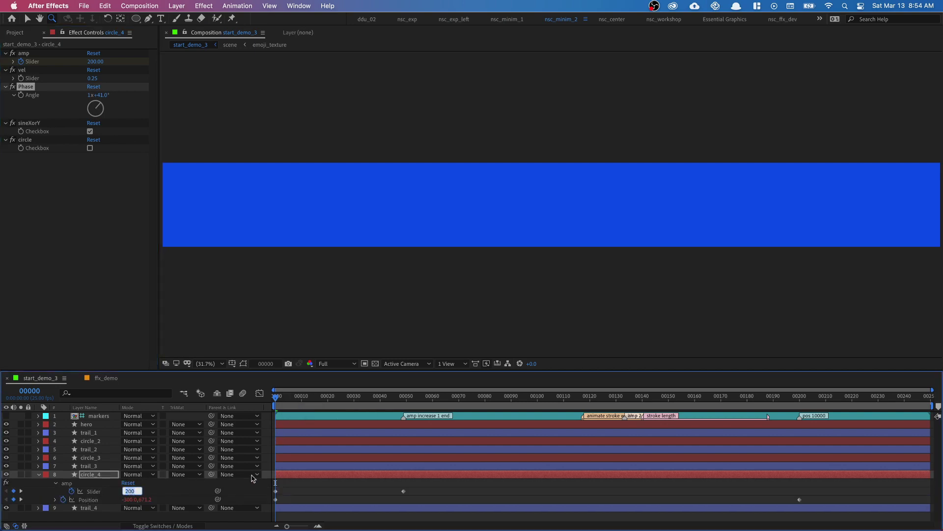
pyautogui.click(336, 474)
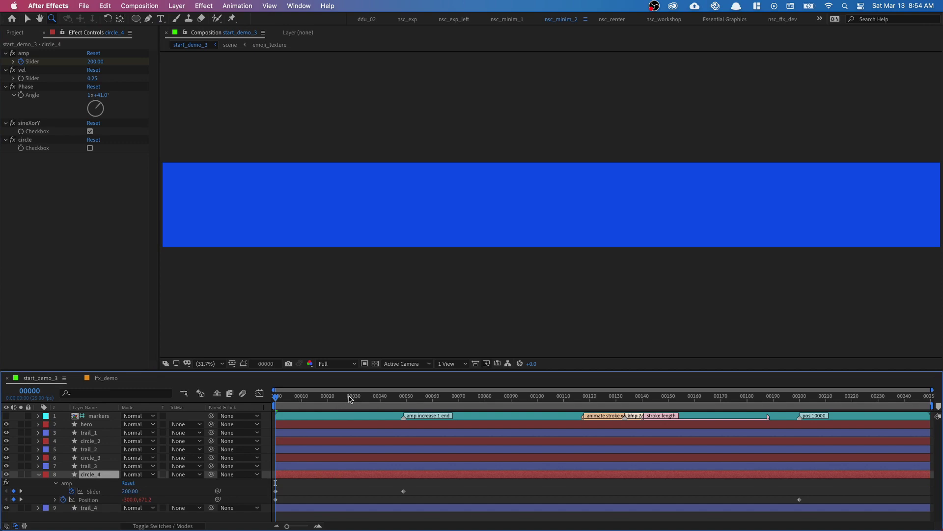
pyautogui.moveTo(351, 399); pyautogui.dragTo(405, 411)
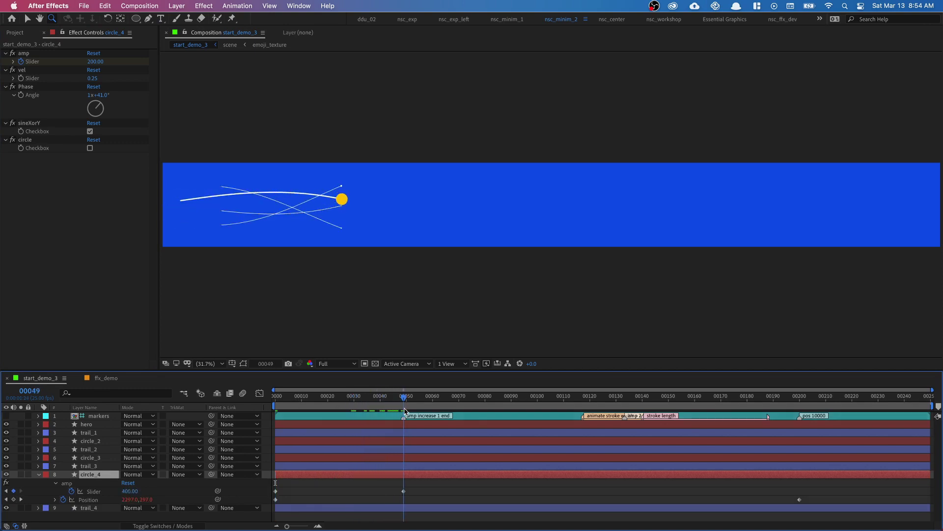
pyautogui.click(131, 493)
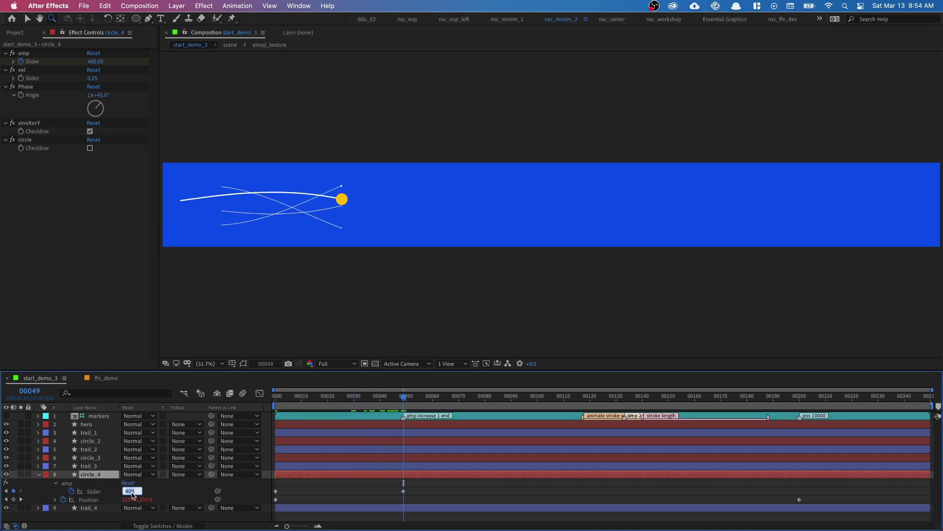
pyautogui.press('Return')
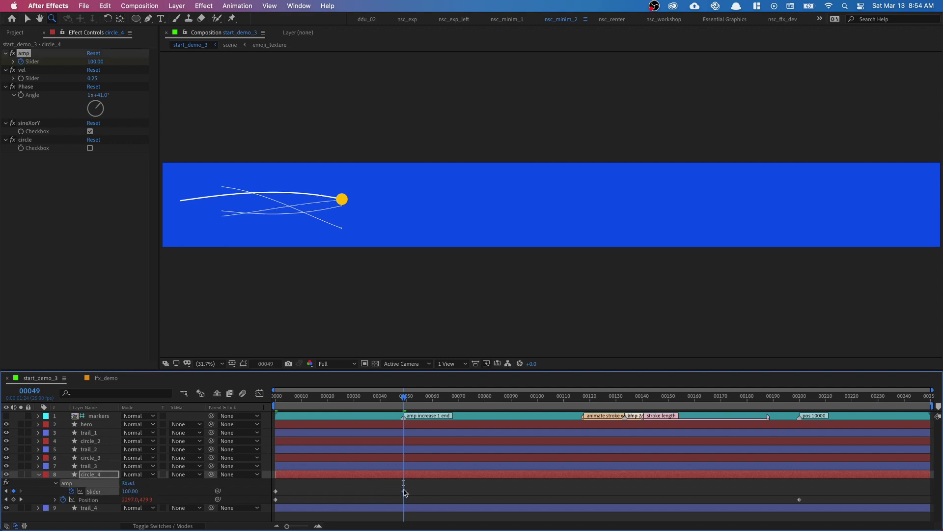
# Move circle_4's second amp keyframe to the second amp marker near frame 134 and preview the animation
pyautogui.moveTo(404, 492)
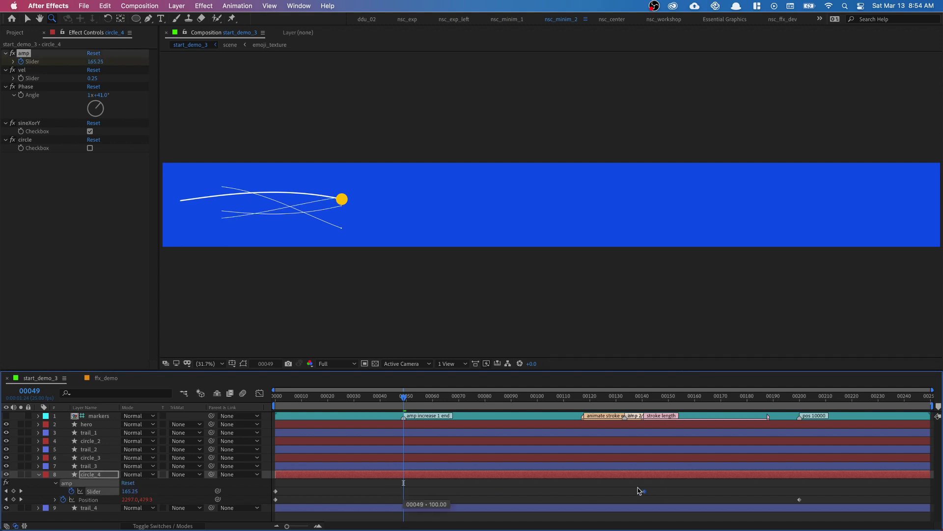
pyautogui.moveTo(626, 488); pyautogui.dragTo(628, 488)
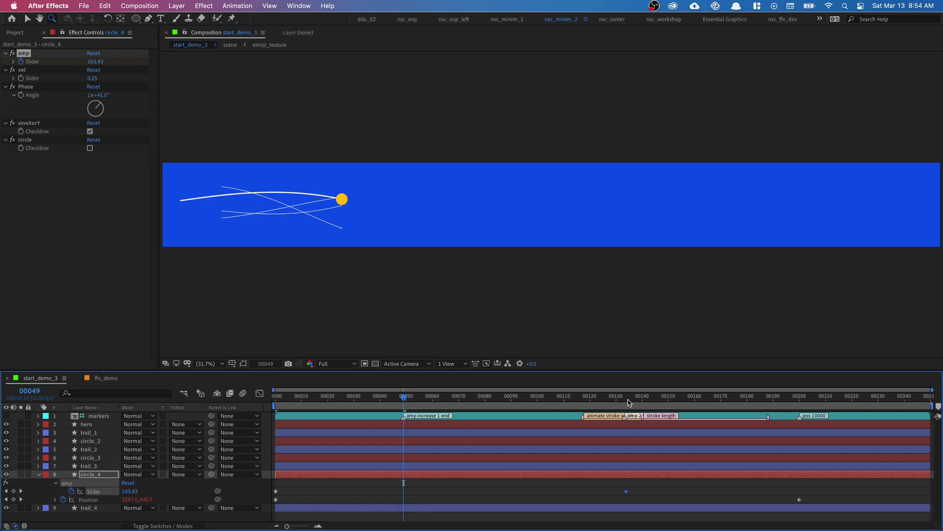
pyautogui.moveTo(628, 403); pyautogui.dragTo(321, 419)
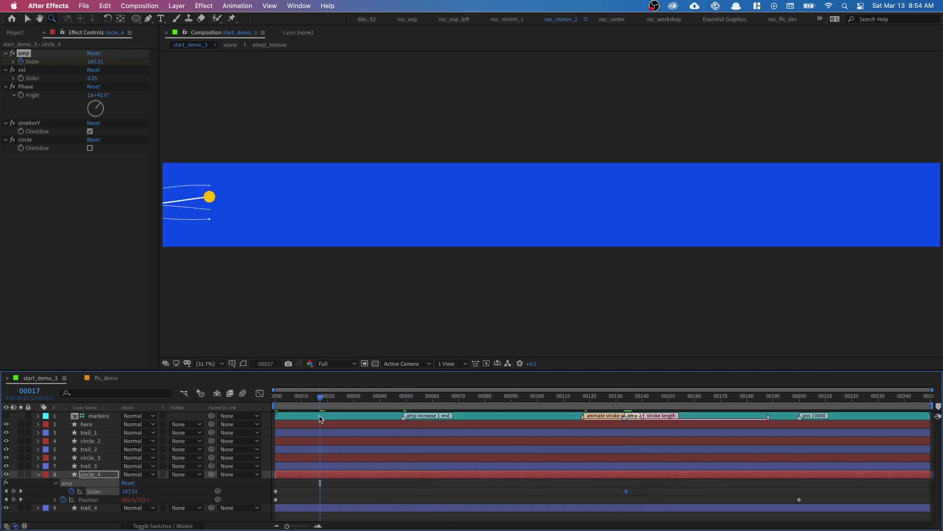
pyautogui.press('space')
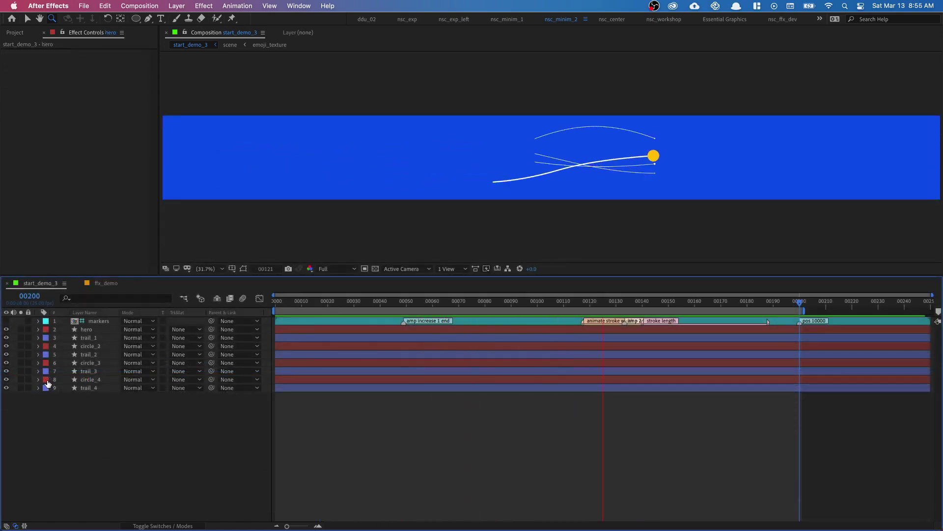
# Move the last Position keyframes of circle_2, circle_3 and circle_4 to about frames 188, 193 and 195, and preview the motion
pyautogui.click(46, 380)
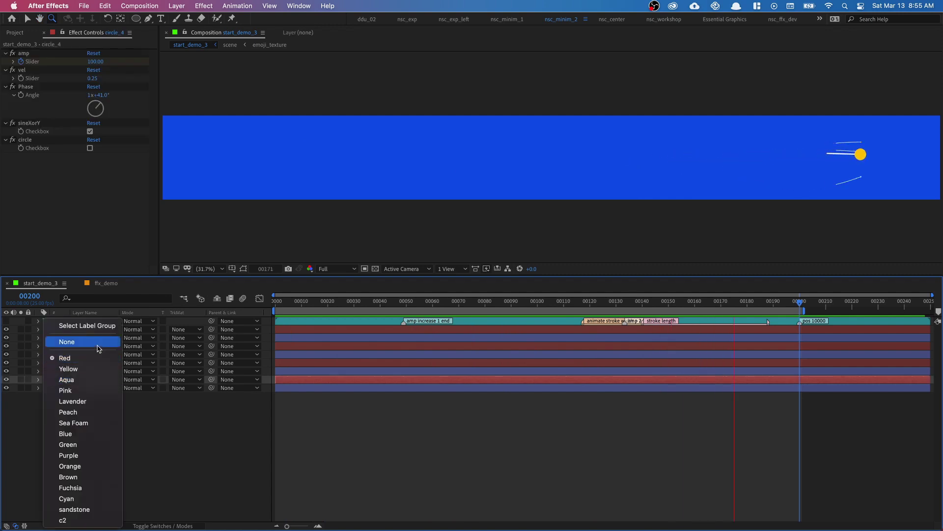
pyautogui.click(86, 325)
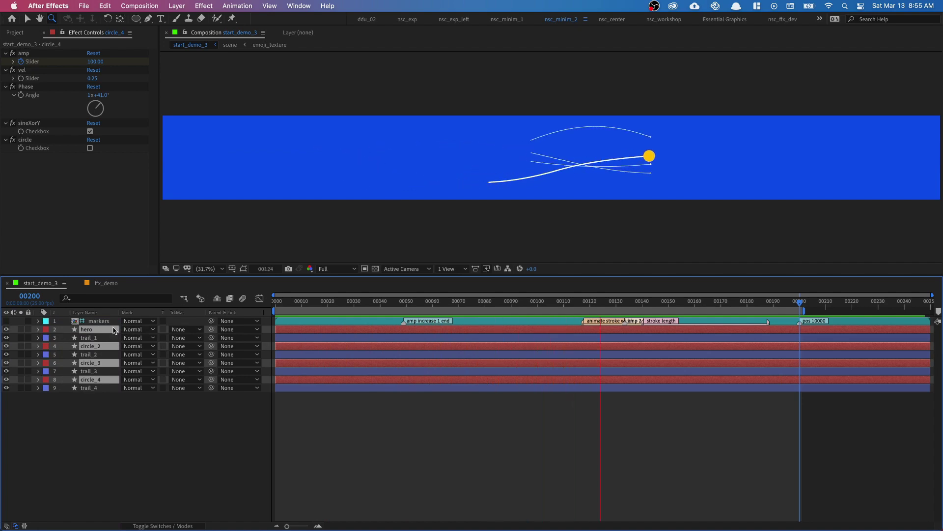
pyautogui.press('p')
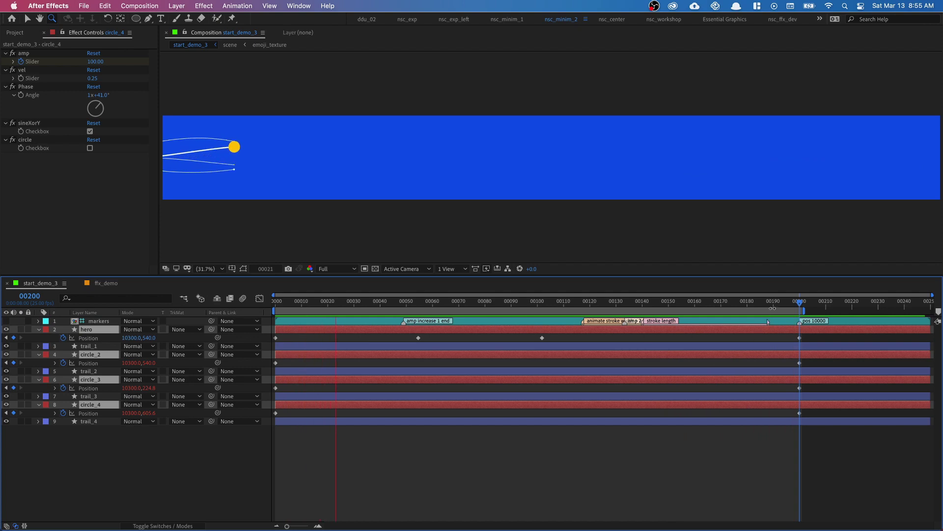
pyautogui.moveTo(772, 307)
pyautogui.mouseDown()
pyautogui.moveTo(786, 308)
pyautogui.moveTo(763, 308)
pyautogui.mouseUp()
pyautogui.moveTo(797, 363); pyautogui.dragTo(787, 413)
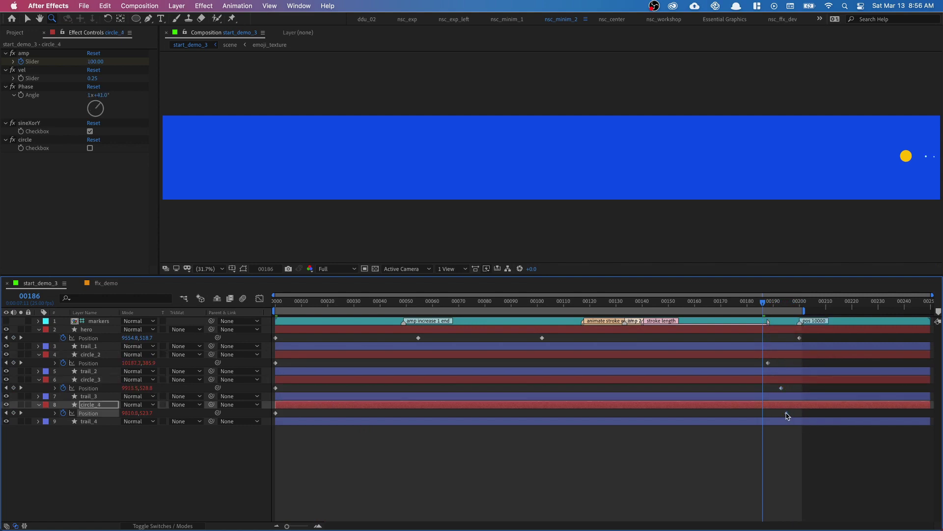
pyautogui.press('space')
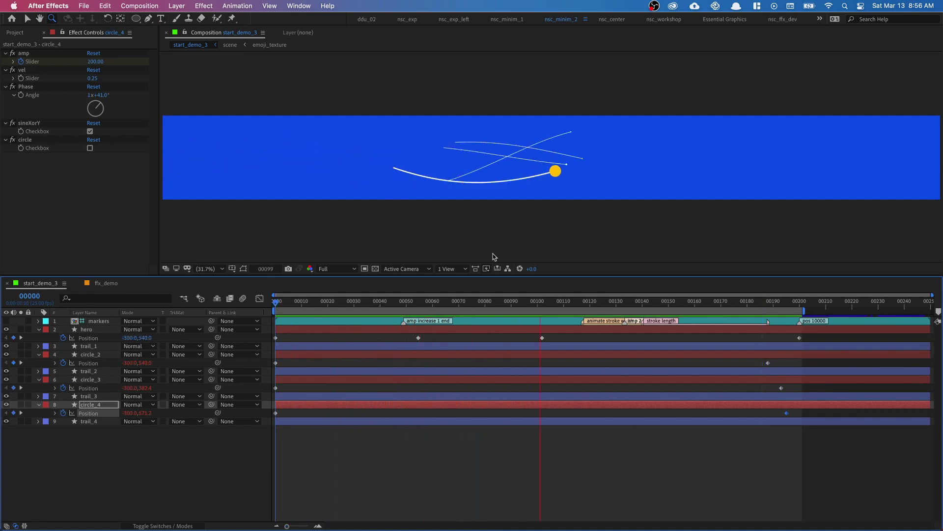
pyautogui.press('space')
# Solo the trail_1 and hero layers with the playhead at frame 117
pyautogui.click(576, 175)
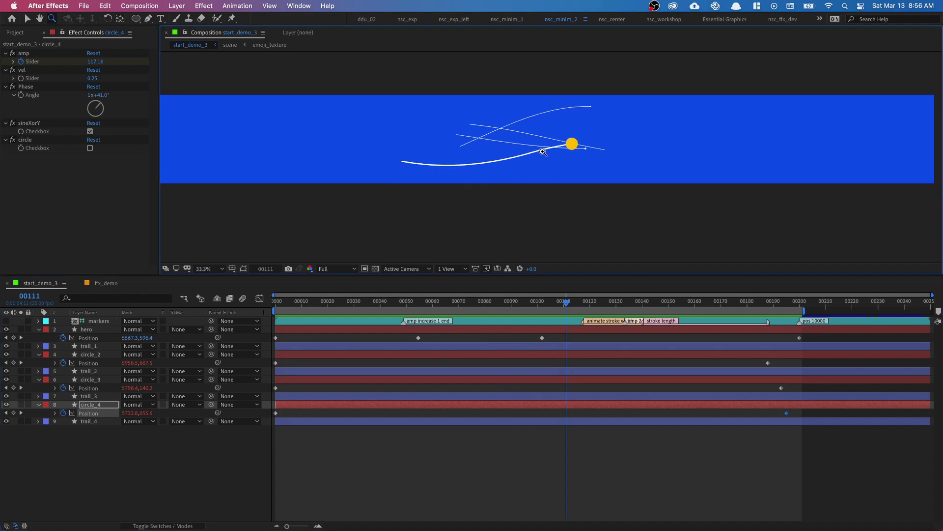
pyautogui.scroll(5, 542, 152)
pyautogui.scroll(3, 510, 230)
pyautogui.hscroll(3, 510, 229)
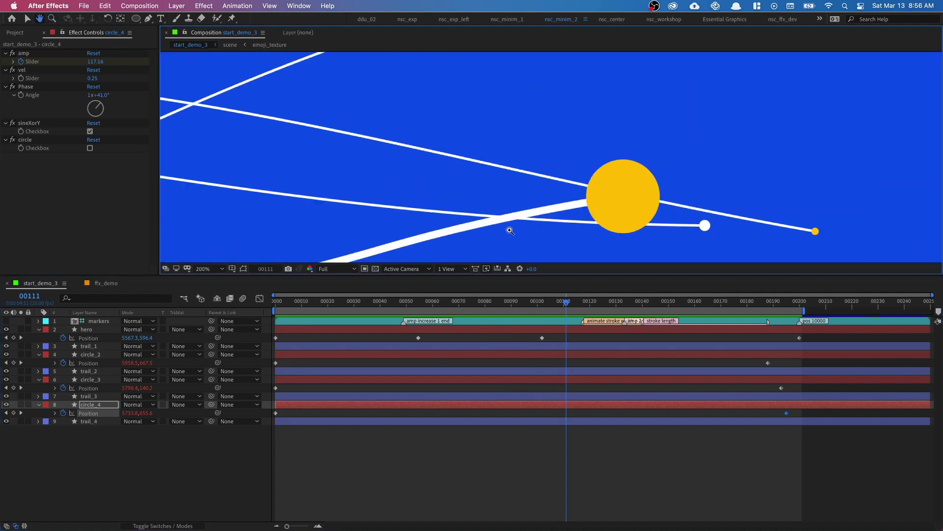
pyautogui.press('z')
pyautogui.click(92, 346)
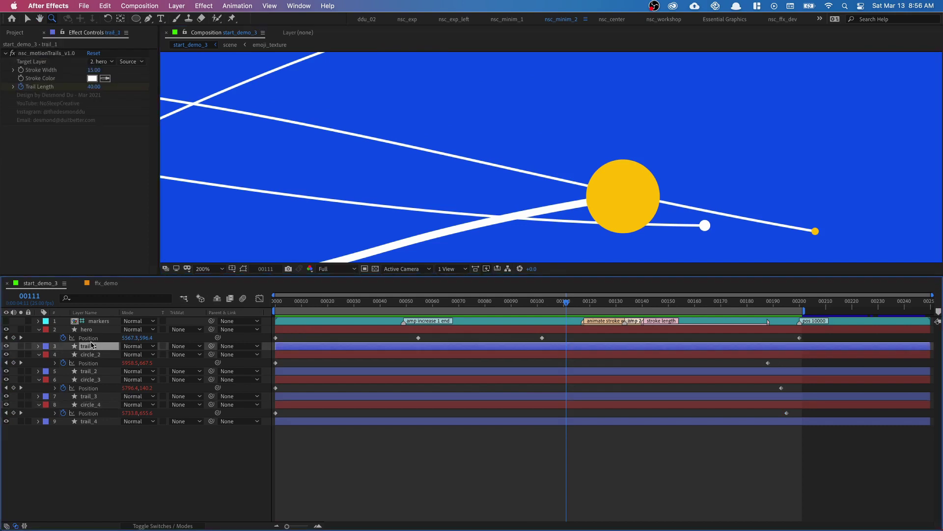
pyautogui.moveTo(388, 308); pyautogui.dragTo(584, 309)
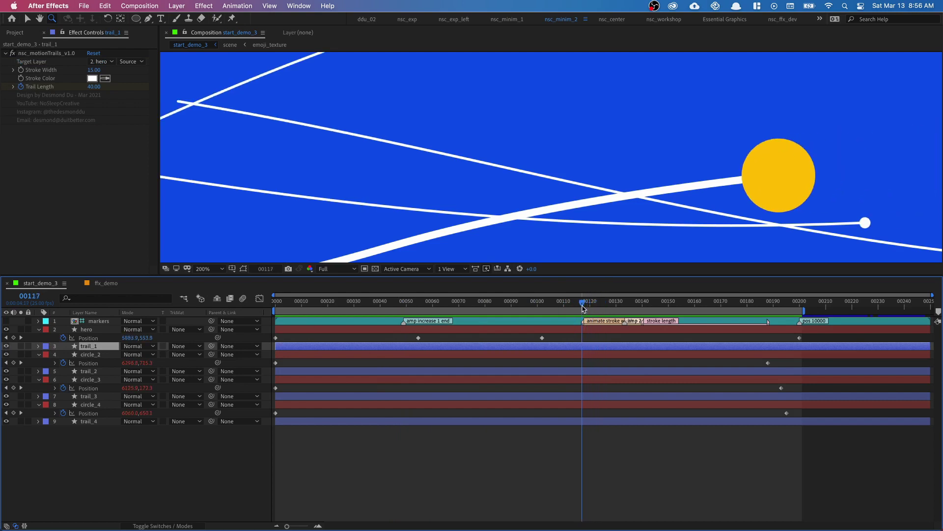
pyautogui.press(',')
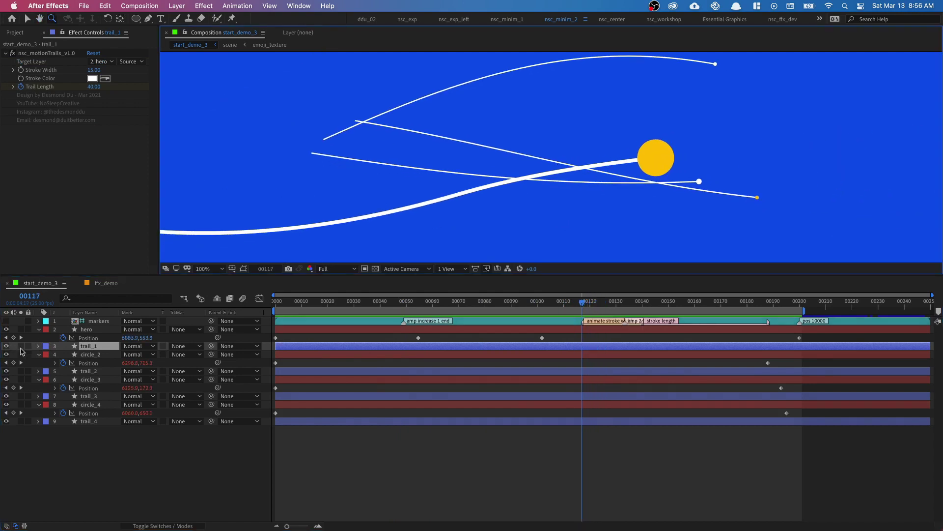
pyautogui.click(20, 346)
pyautogui.click(21, 329)
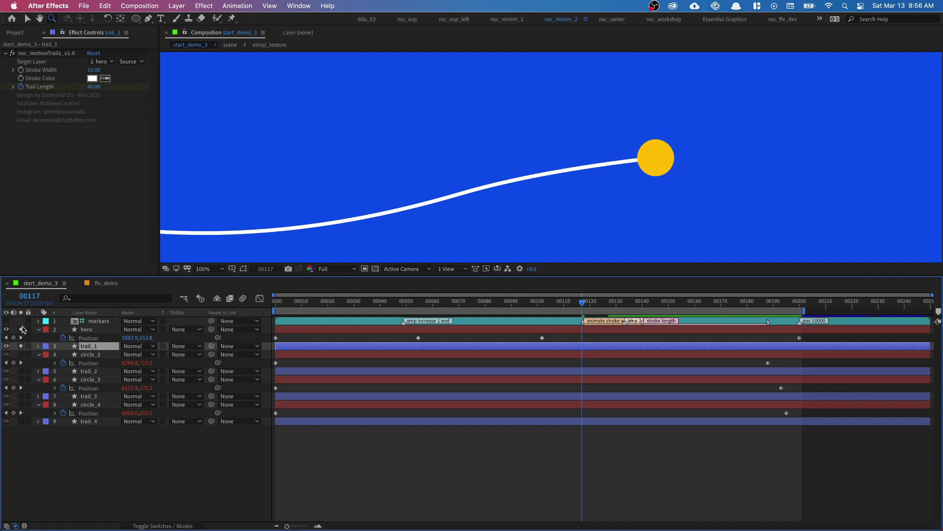
# Duplicate the trail_1 layer and change the hero layer's label color to Green
pyautogui.click(113, 353)
pyautogui.click(107, 345)
pyautogui.press('super+d')
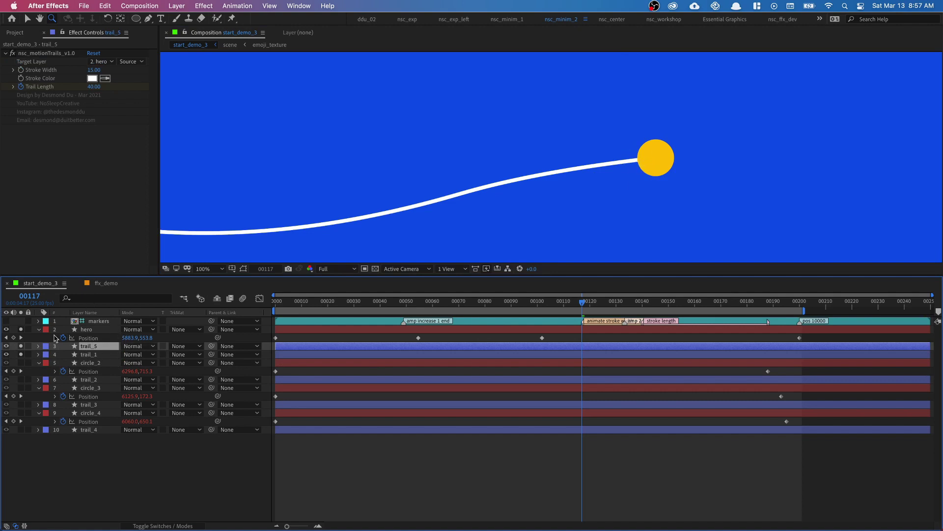
pyautogui.click(45, 331)
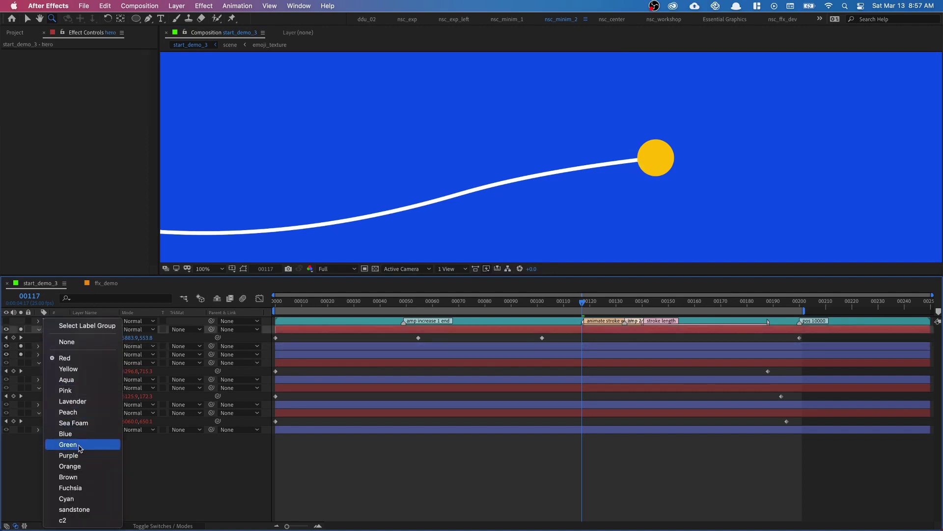
pyautogui.click(80, 445)
# Add a dash to Stroke 1 inside Shape 1 of the trail_5 layer
pyautogui.doubleClick(89, 347)
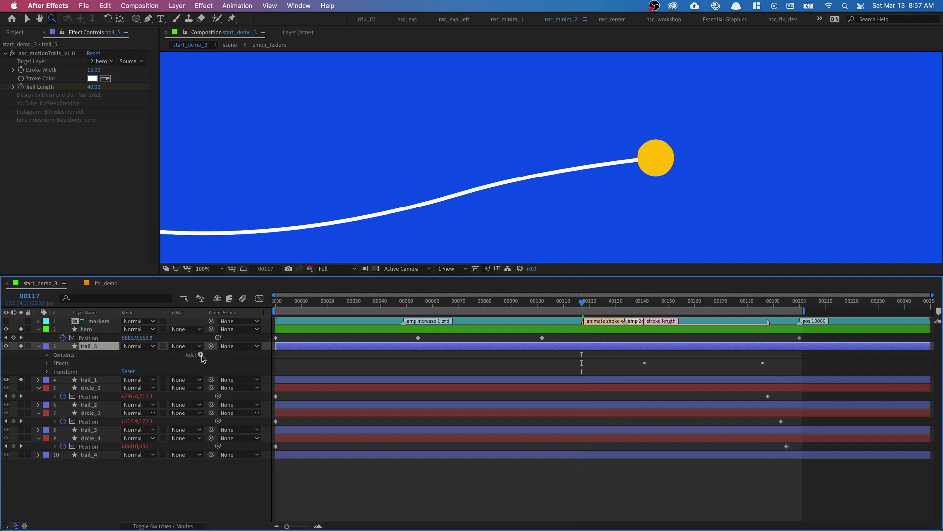
pyautogui.click(201, 355)
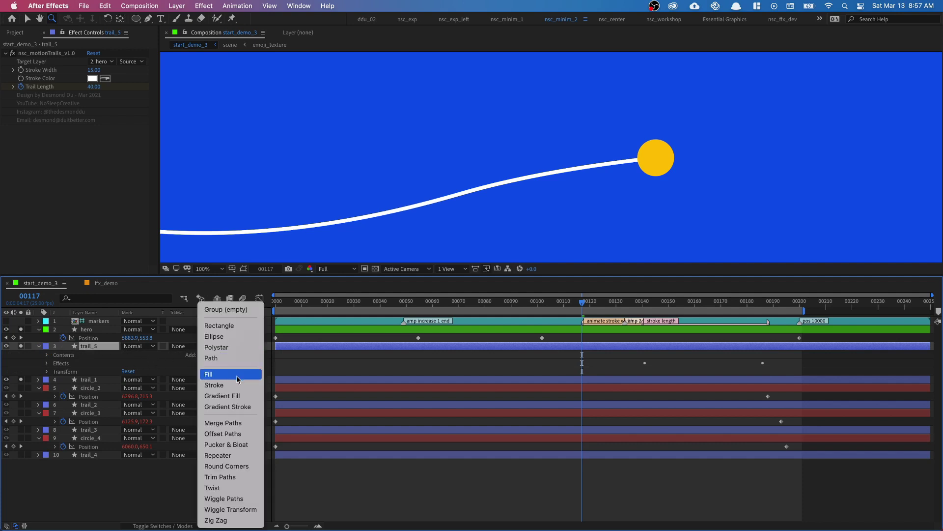
pyautogui.click(108, 361)
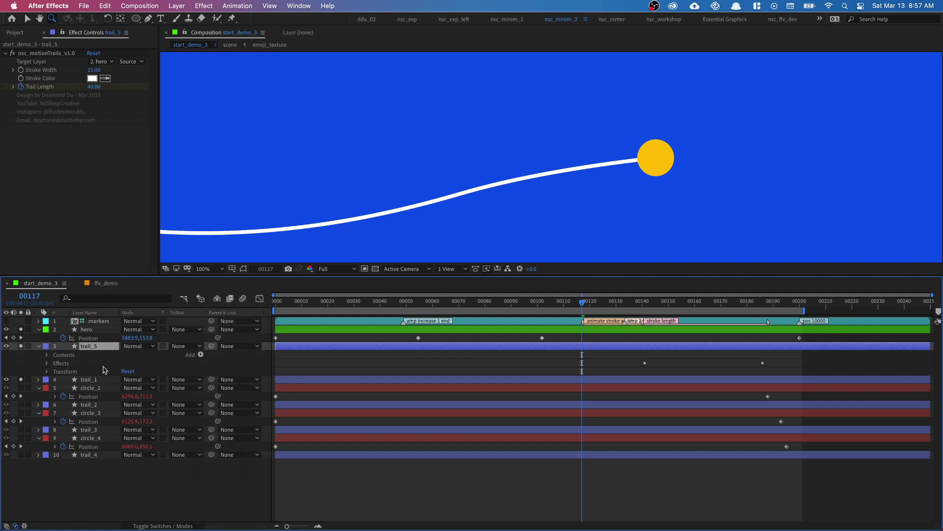
pyautogui.click(46, 356)
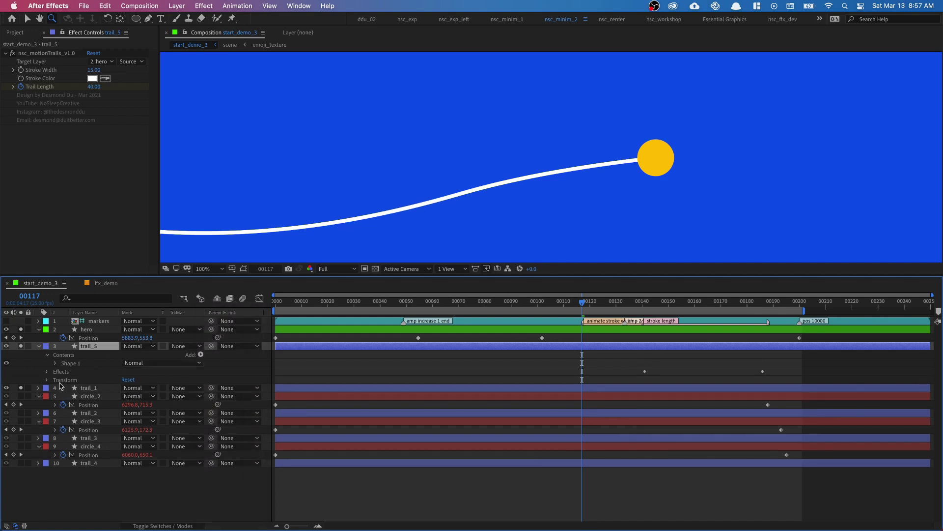
pyautogui.click(56, 363)
pyautogui.click(64, 379)
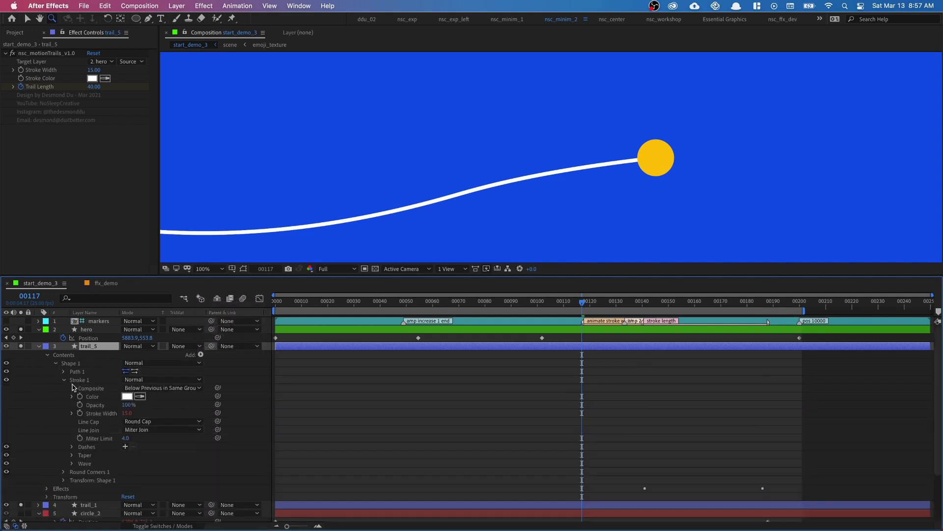
pyautogui.click(125, 446)
pyautogui.scroll(-3, 87, 396)
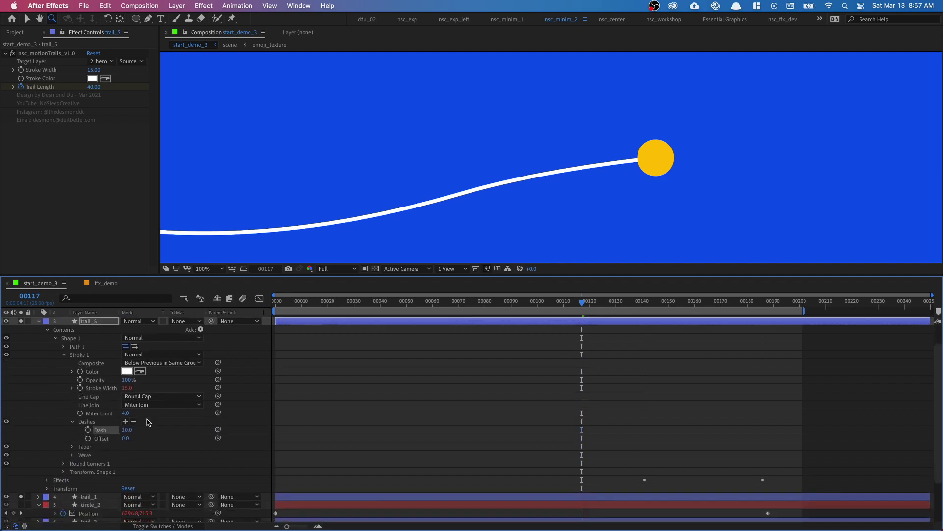
# Add a Twist to trail_5's Shape 1 and set its Angle to 5
pyautogui.click(200, 328)
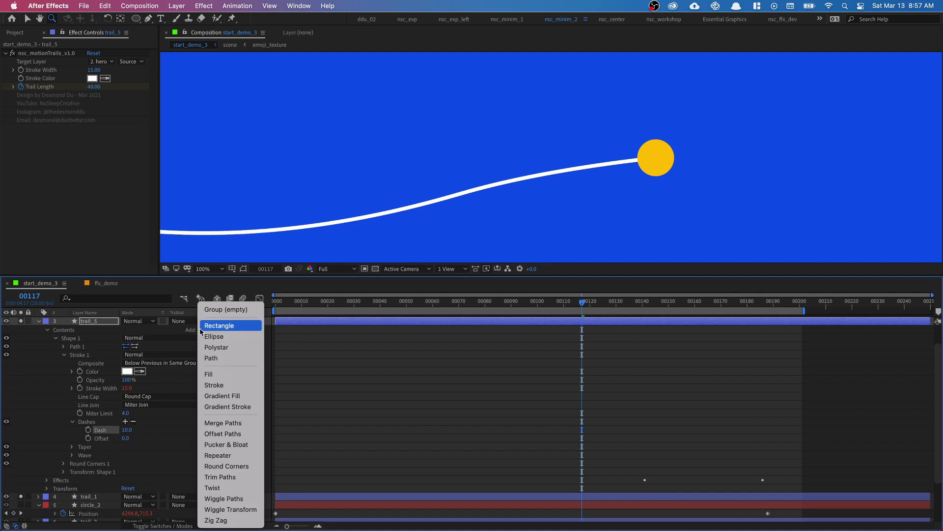
pyautogui.click(230, 488)
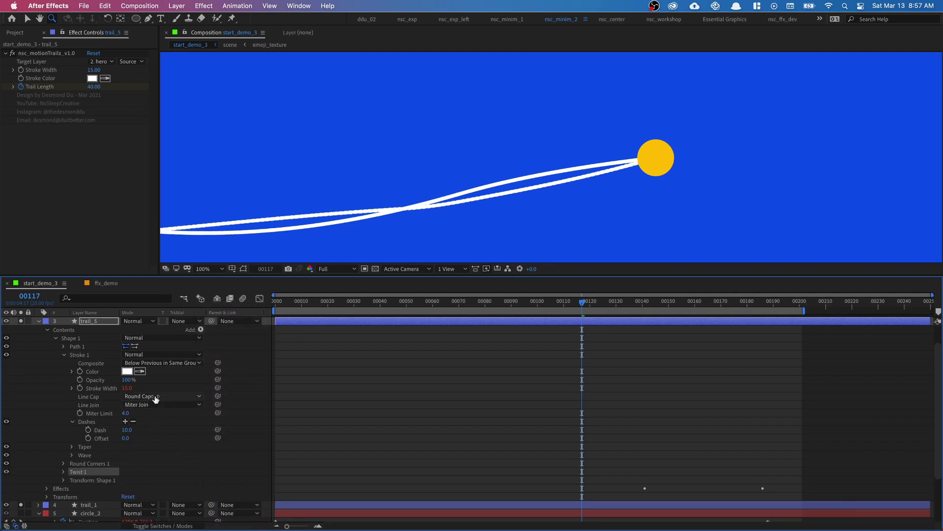
pyautogui.click(64, 472)
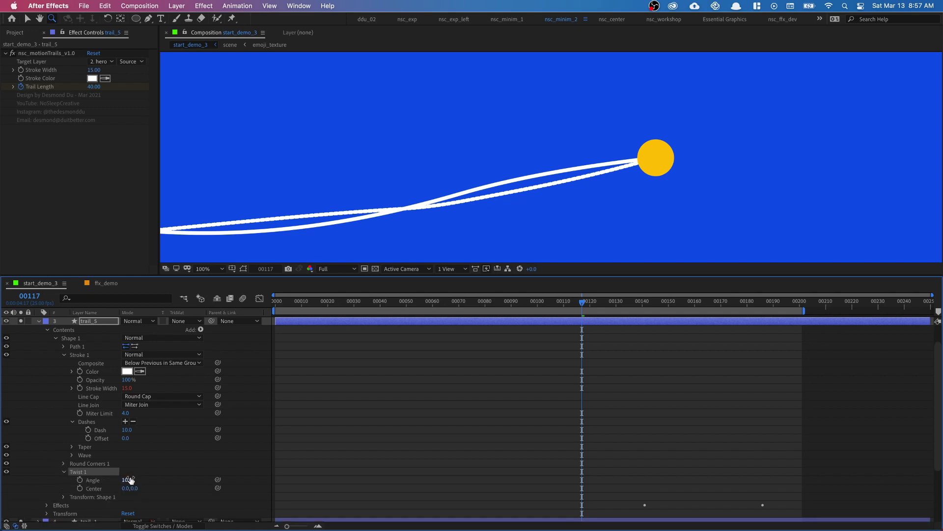
pyautogui.click(156, 454)
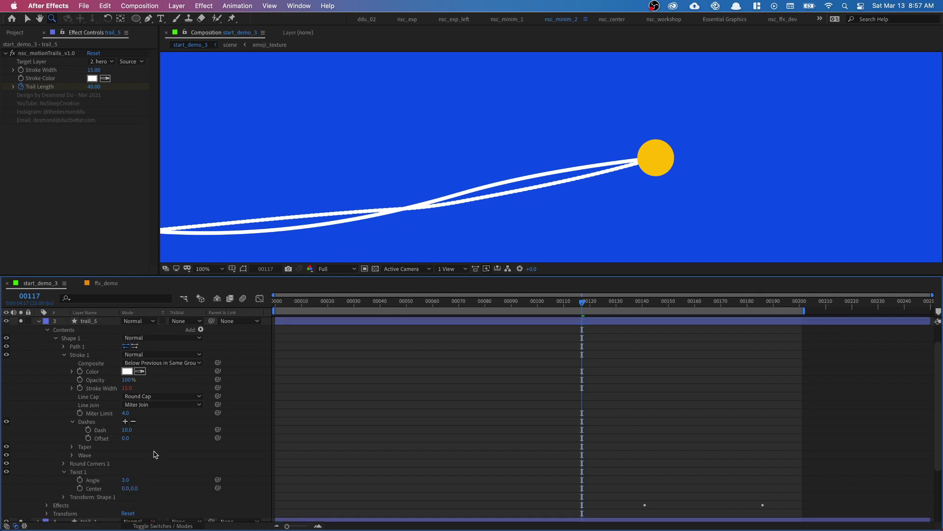
pyautogui.click(125, 480)
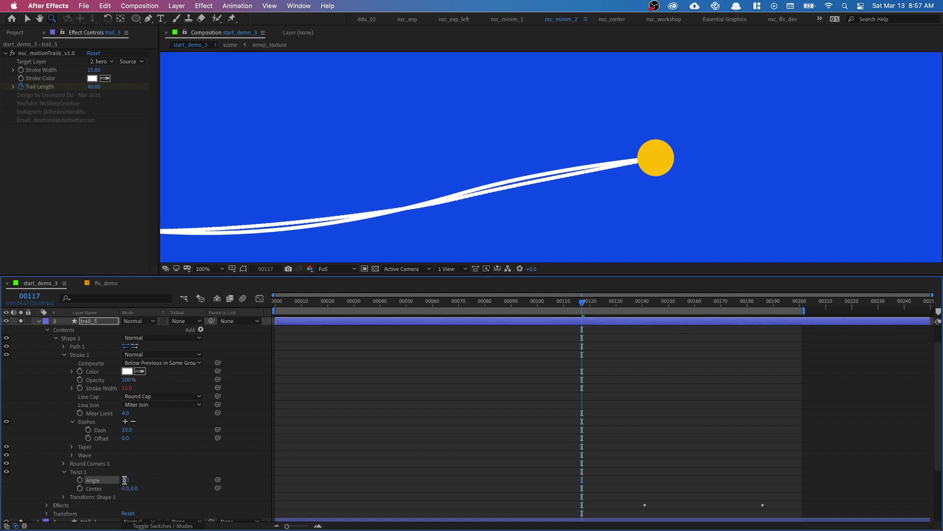
pyautogui.write('5')
pyautogui.press('Return')
# Set the motion trail Stroke Width of trail_5 to 10
pyautogui.click(94, 70)
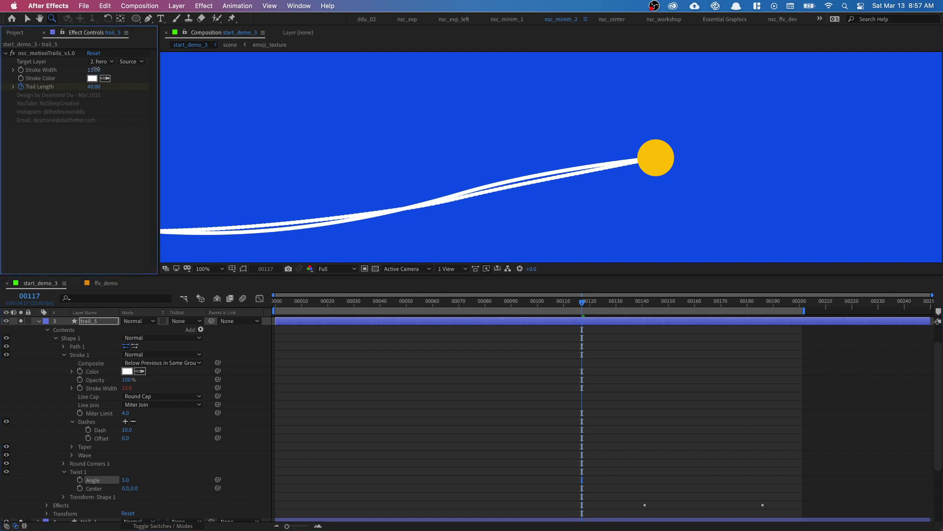
pyautogui.write('10')
pyautogui.press('Return')
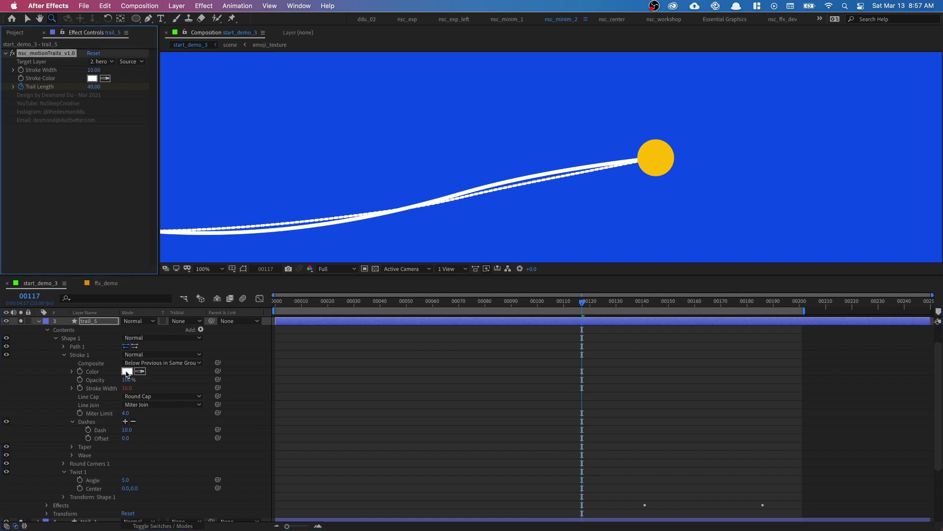
# Set trail_5's stroke Dash to 1 and add a Gap of 17
pyautogui.click(127, 429)
pyautogui.write('1')
pyautogui.click(156, 427)
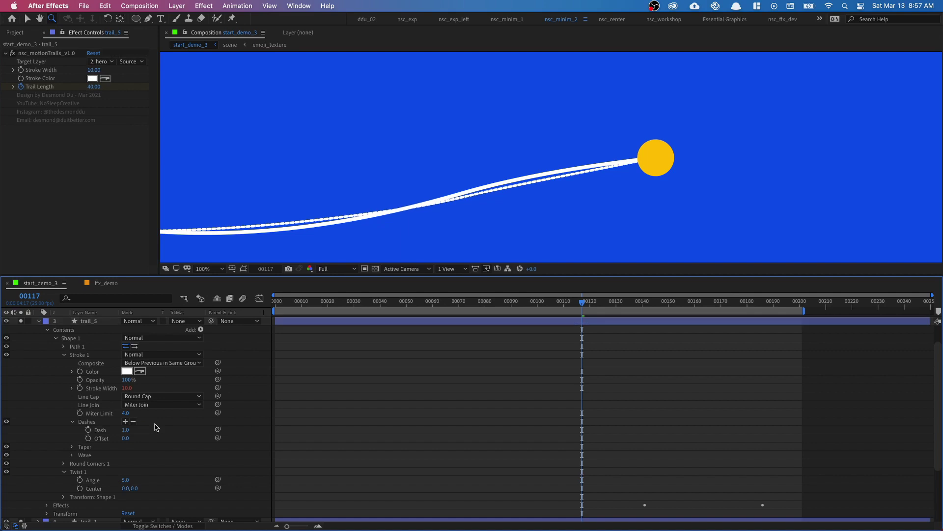
pyautogui.click(126, 421)
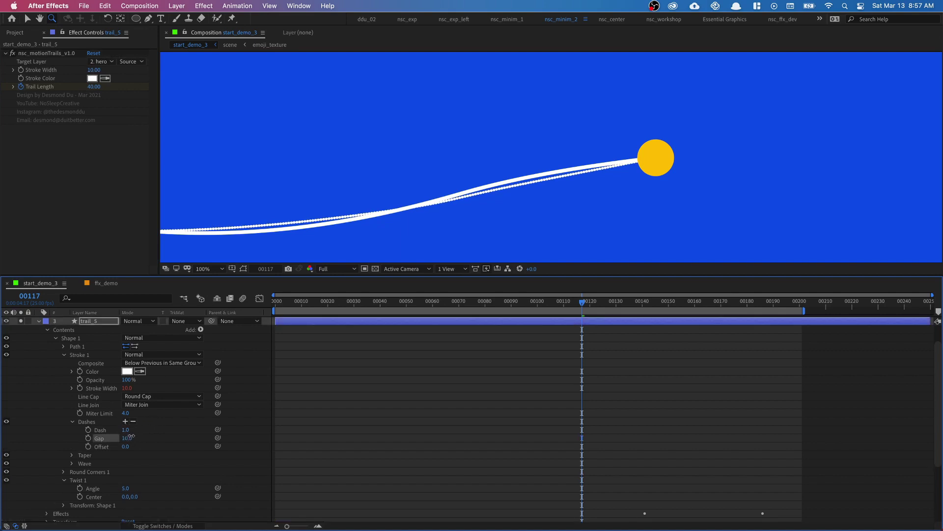
pyautogui.moveTo(130, 438); pyautogui.dragTo(136, 437)
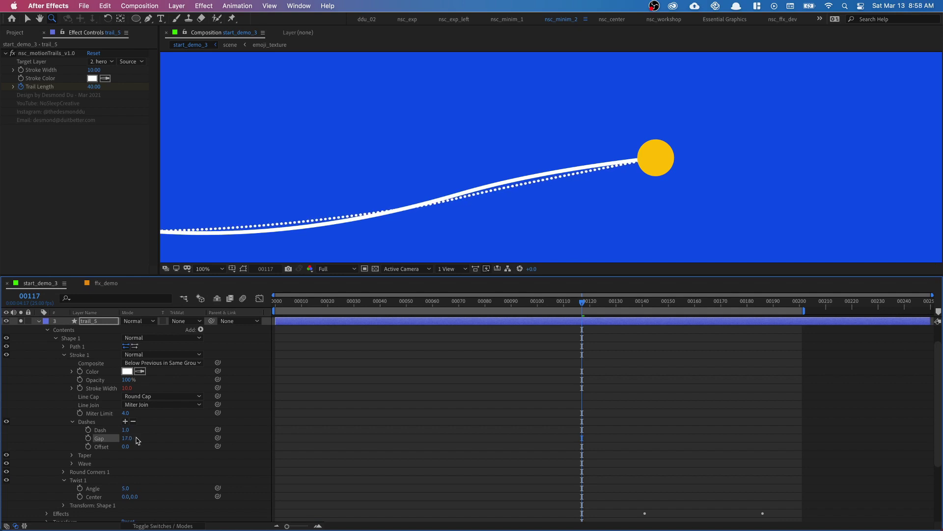
# Set trail_5's motion trail Stroke Width to 5 and collapse the layer's properties
pyautogui.click(93, 70)
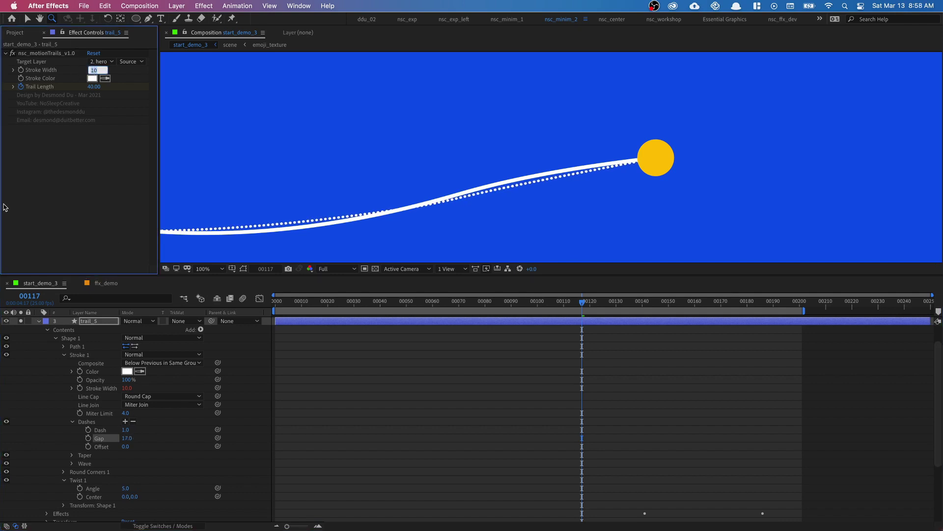
pyautogui.write('5')
pyautogui.press('Return')
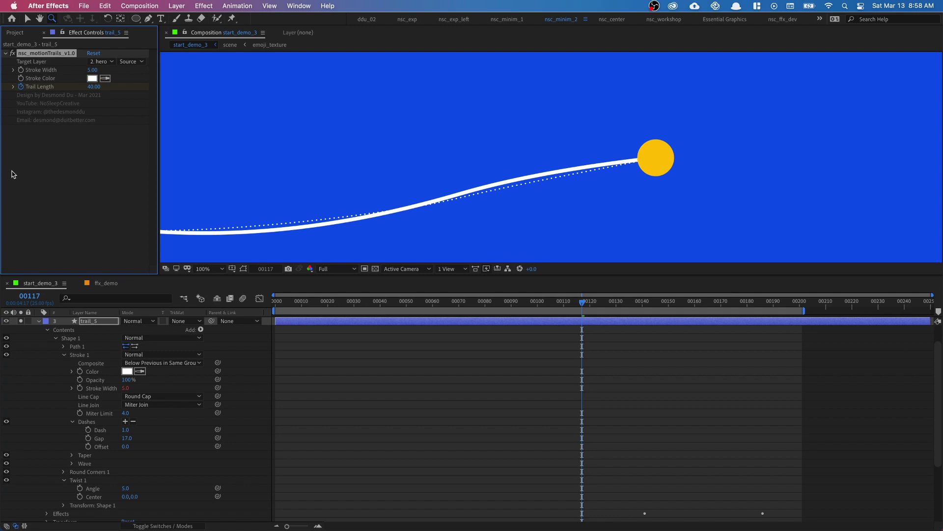
pyautogui.press('u')
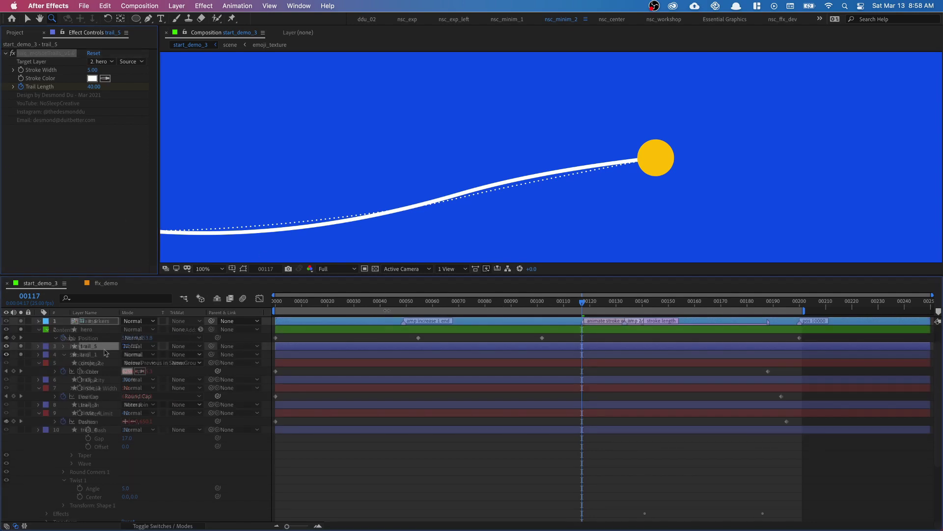
# Duplicate the trail_5 layer and set the Angle of the copy's Twist 1 to 15
pyautogui.click(101, 348)
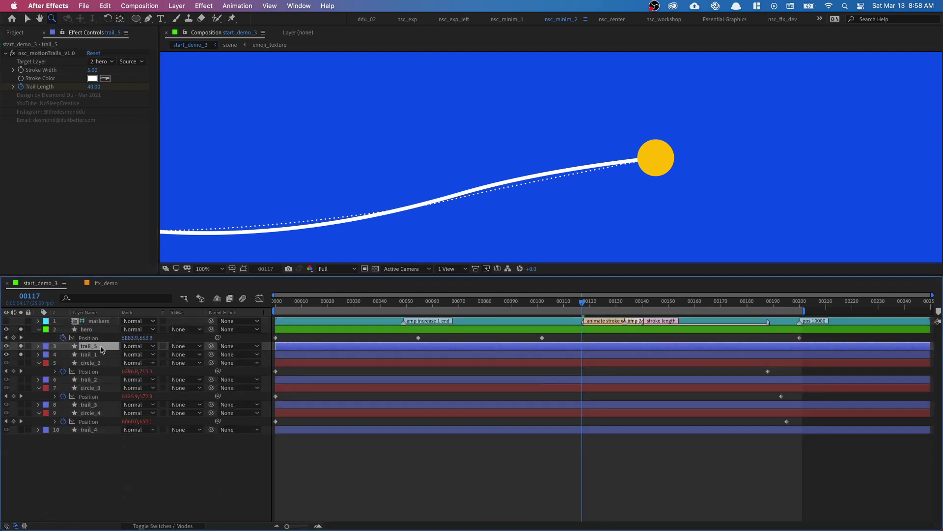
pyautogui.press('super+d')
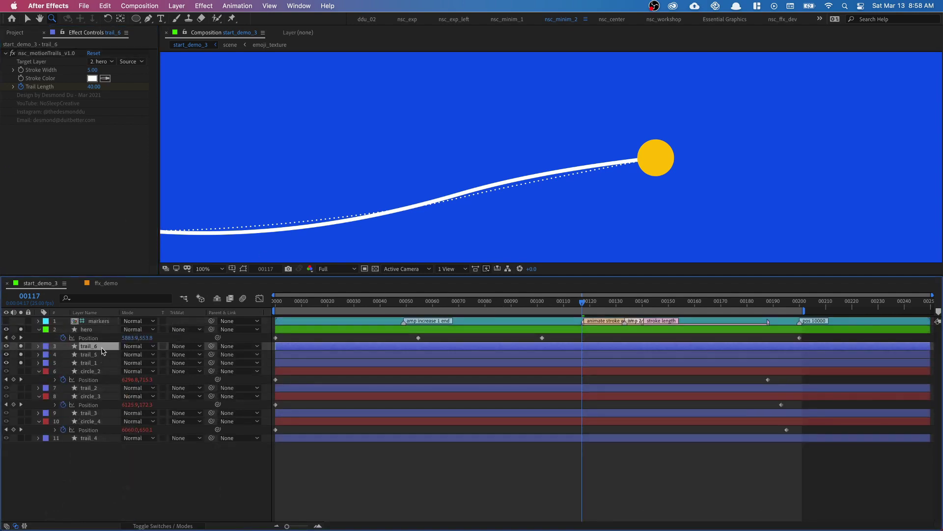
pyautogui.click(38, 347)
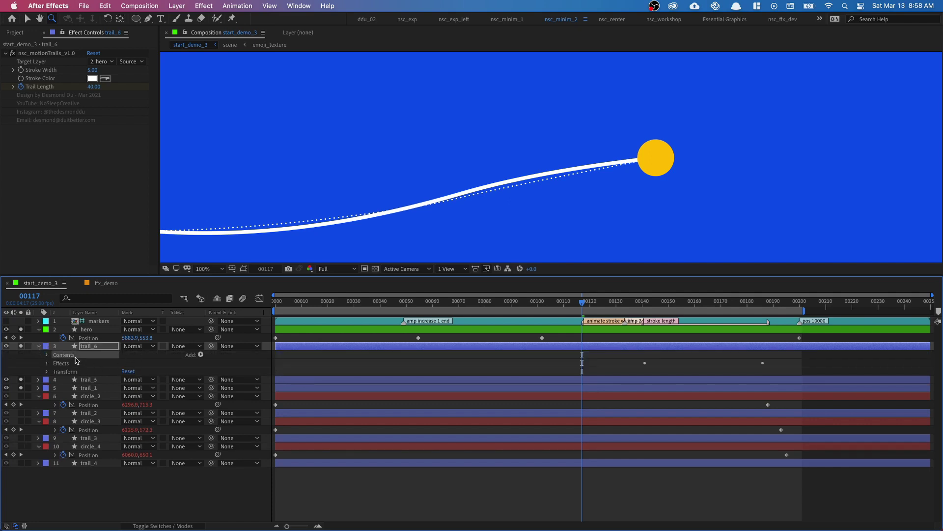
pyautogui.click(46, 354)
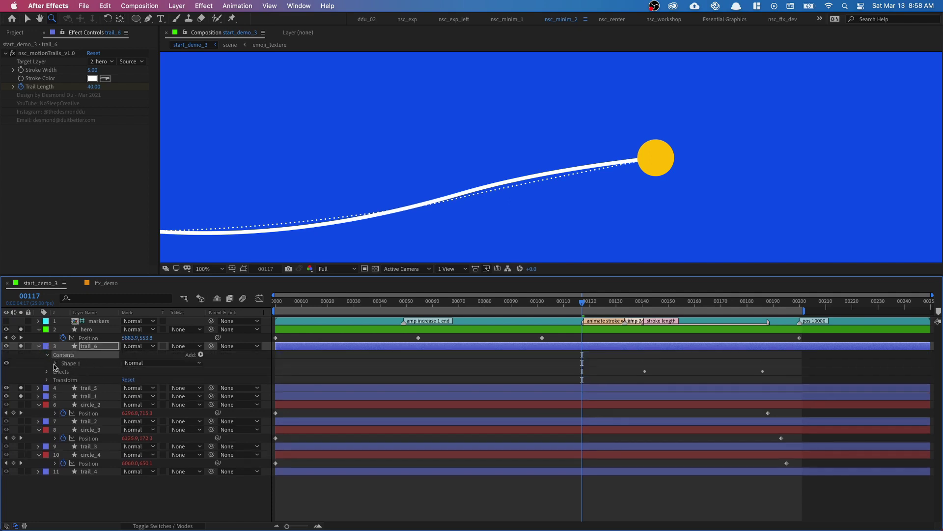
pyautogui.click(55, 364)
pyautogui.click(63, 396)
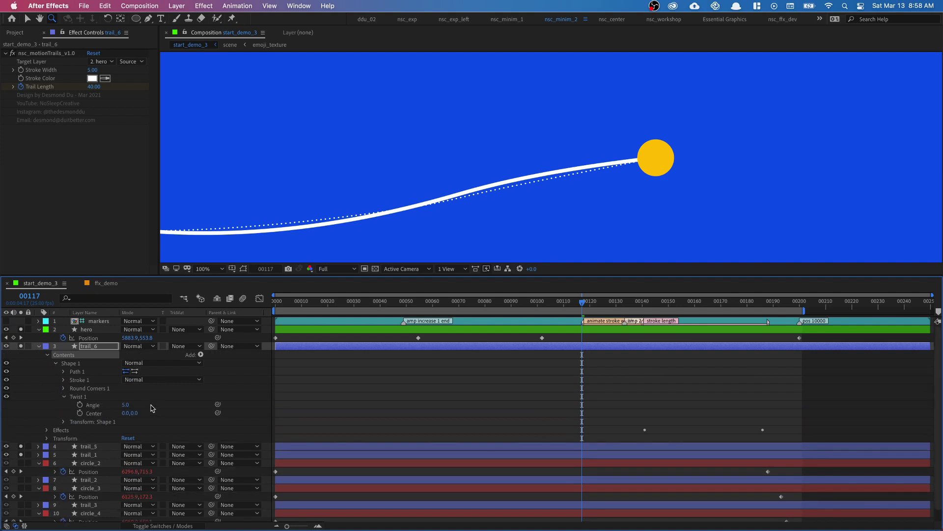
pyautogui.click(125, 405)
pyautogui.write('15')
pyautogui.press('Return')
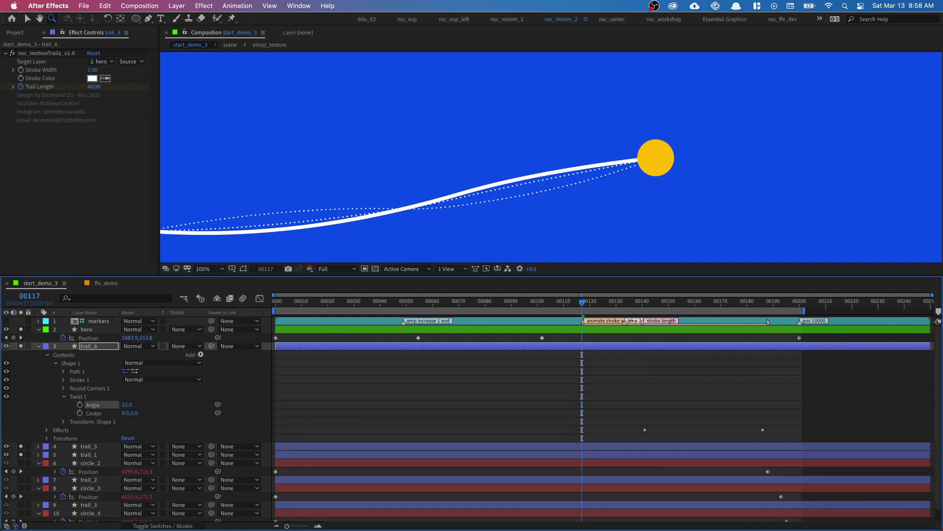
# Turn off the dashes on trail_6's Stroke 1 and open the stroke's Taper settings
pyautogui.click(63, 379)
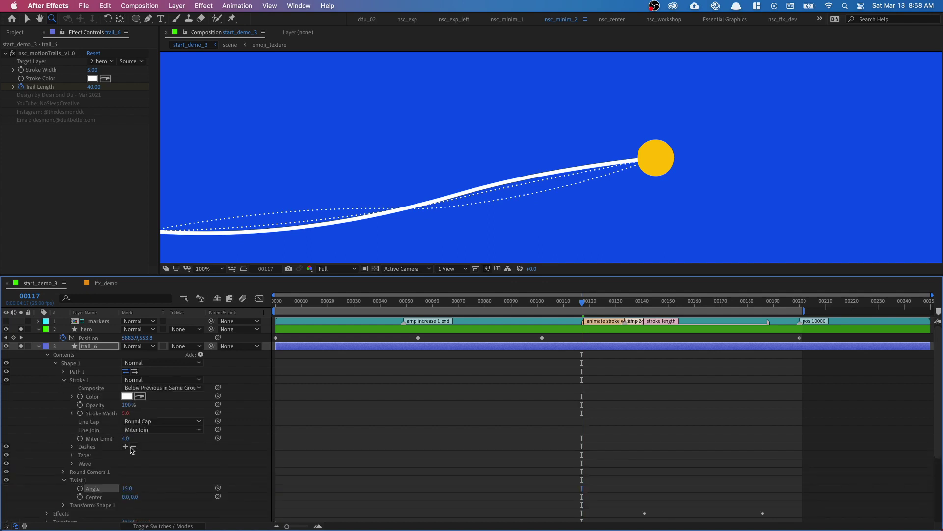
pyautogui.click(6, 448)
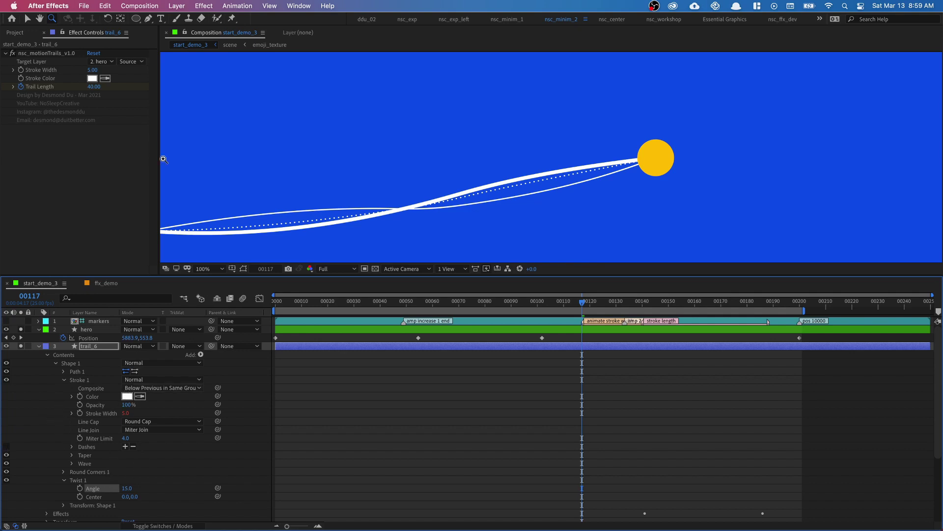
pyautogui.scroll(-2, 97, 400)
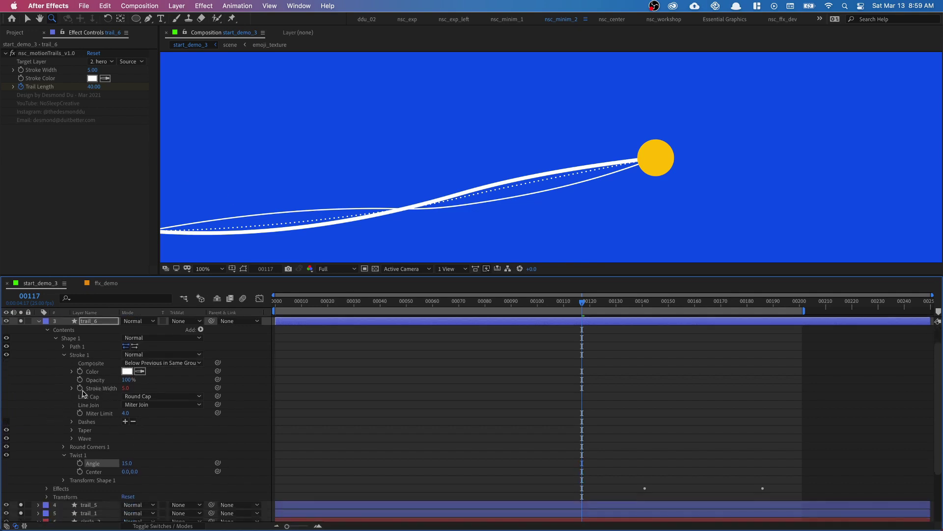
pyautogui.click(73, 430)
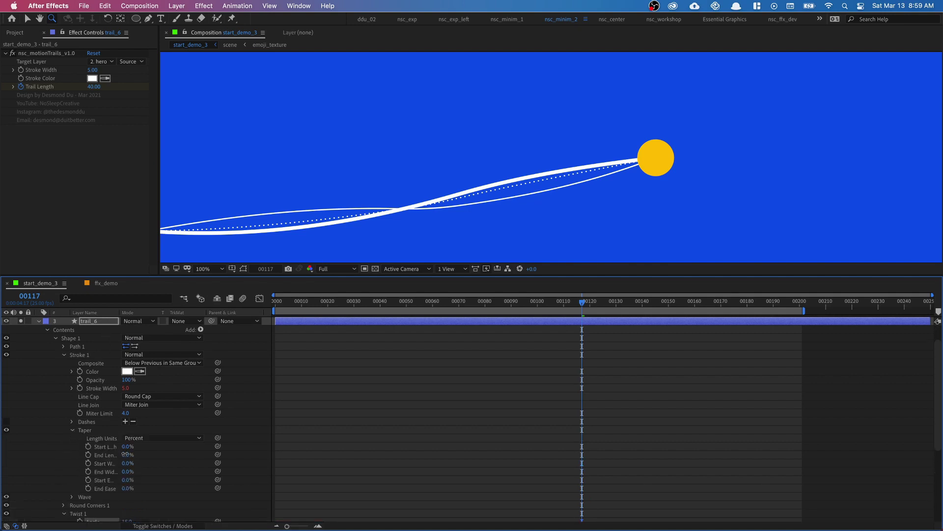
# Try a Taper End Length of 100% on trail_6's Stroke 1 and undo it
pyautogui.moveTo(126, 454)
pyautogui.mouseDown()
pyautogui.moveTo(222, 456)
pyautogui.moveTo(133, 453)
pyautogui.moveTo(171, 449)
pyautogui.mouseUp()
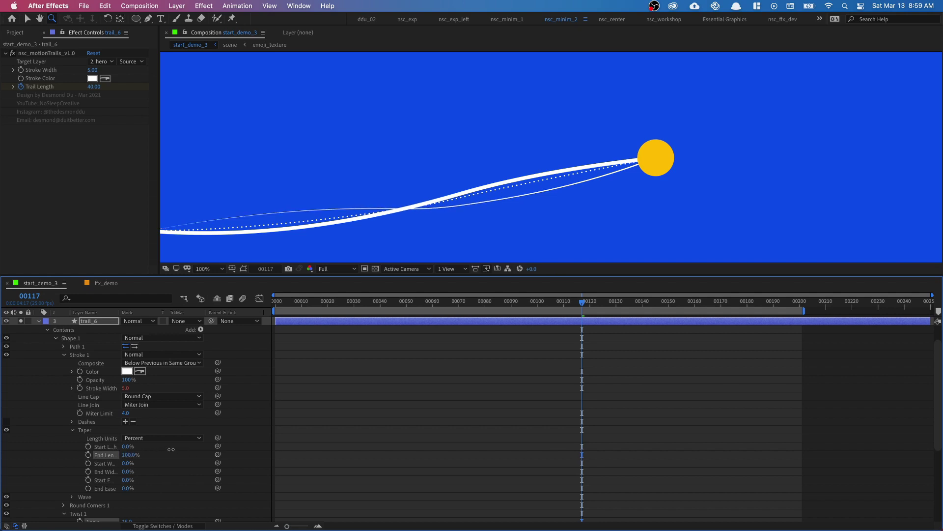
pyautogui.moveTo(314, 209); pyautogui.dragTo(409, 171)
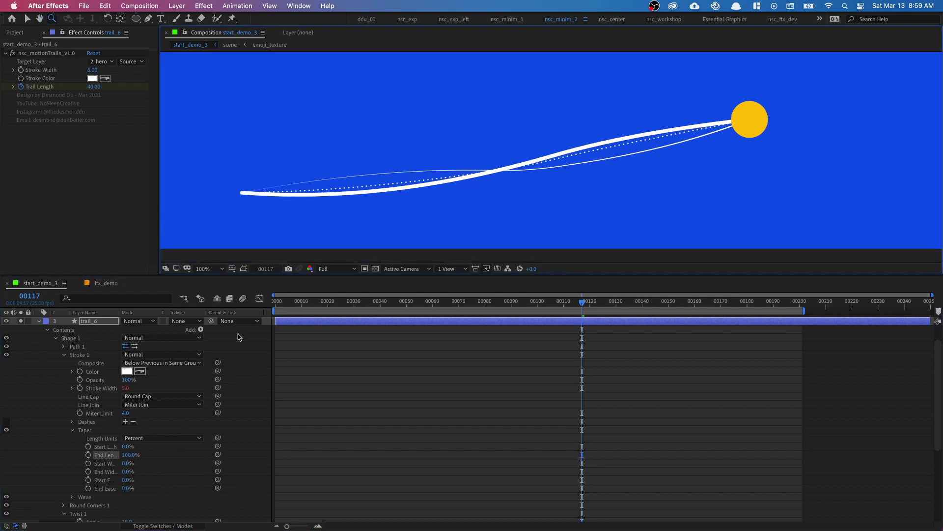
pyautogui.press('super+z')
# Set the Taper Start Length of trail_6's Stroke 1 to 100%
pyautogui.moveTo(126, 447); pyautogui.dragTo(167, 447)
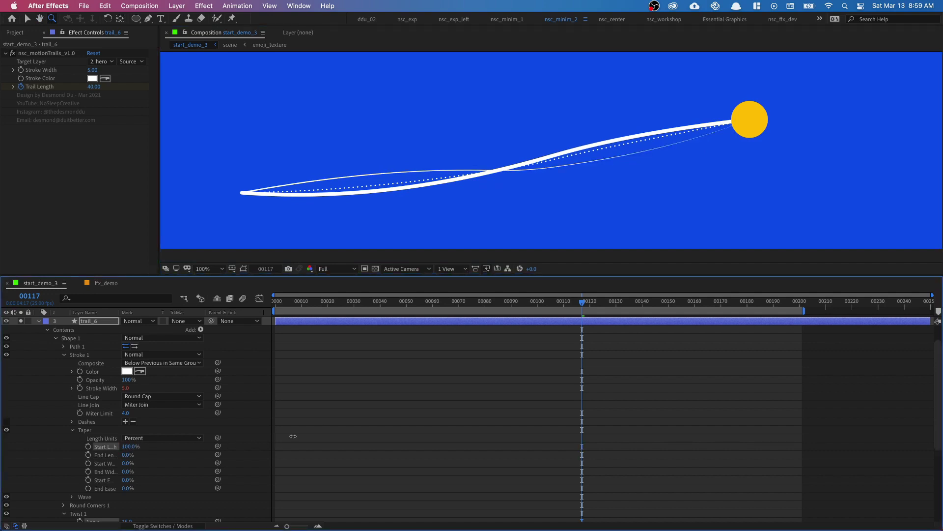
pyautogui.moveTo(742, 159); pyautogui.dragTo(651, 175)
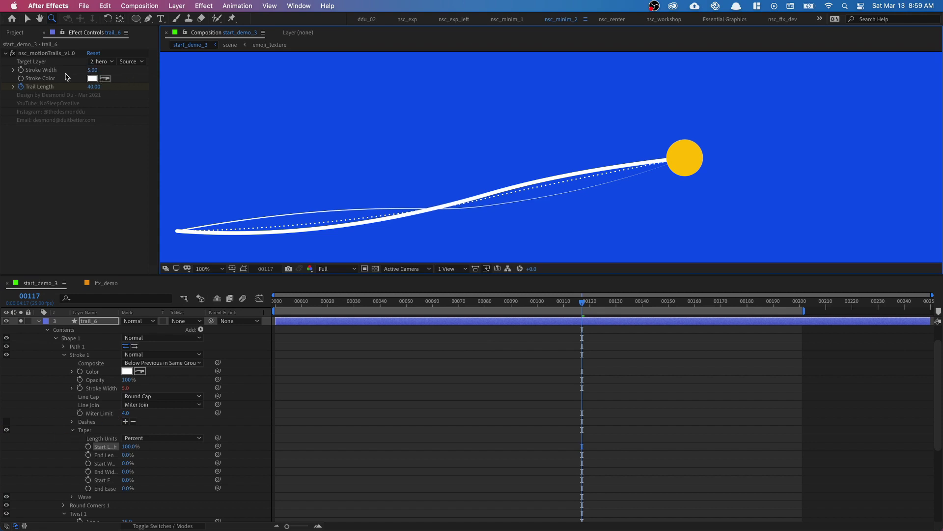
# Enable keyframing for trail_6's motion trail Stroke Width at frame 117 and show the layer's keyframed properties
pyautogui.click(52, 91)
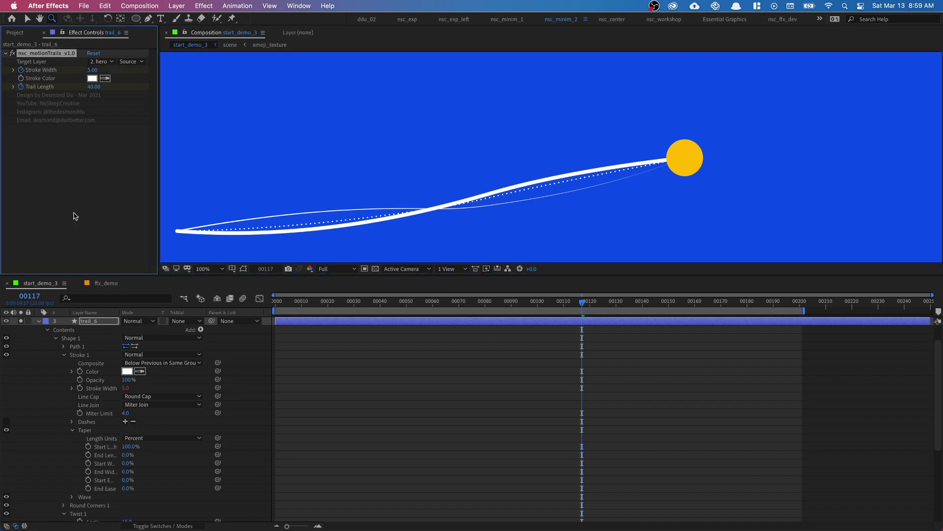
pyautogui.press('u')
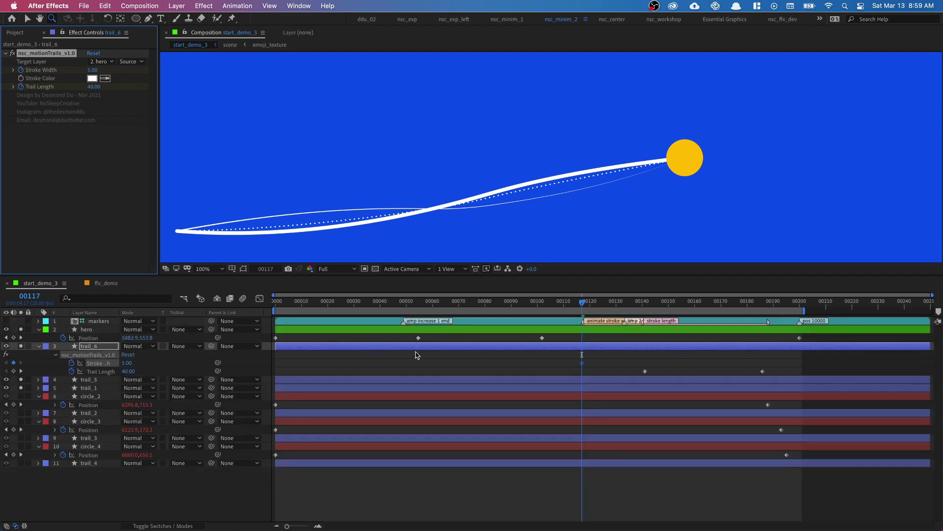
pyautogui.click(582, 364)
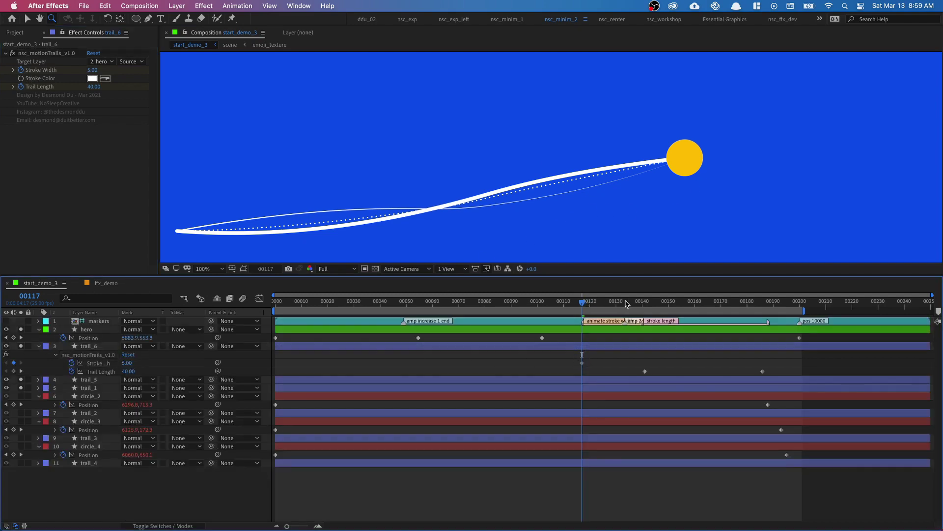
# At frame 160, set trail_6's motion trail Stroke Width to 101
pyautogui.moveTo(610, 302)
pyautogui.mouseDown()
pyautogui.moveTo(717, 305)
pyautogui.moveTo(695, 306)
pyautogui.mouseUp()
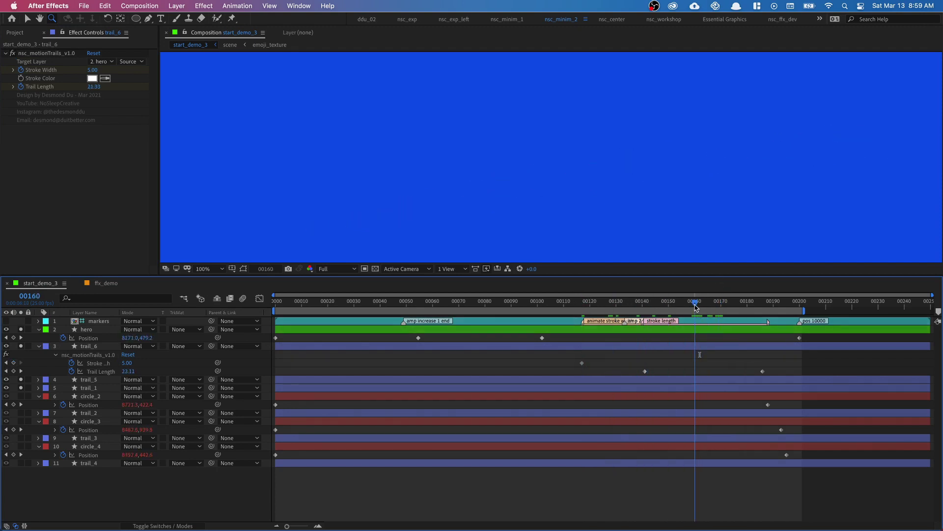
pyautogui.press(',')
pyautogui.moveTo(697, 146); pyautogui.dragTo(559, 161)
pyautogui.click(753, 176)
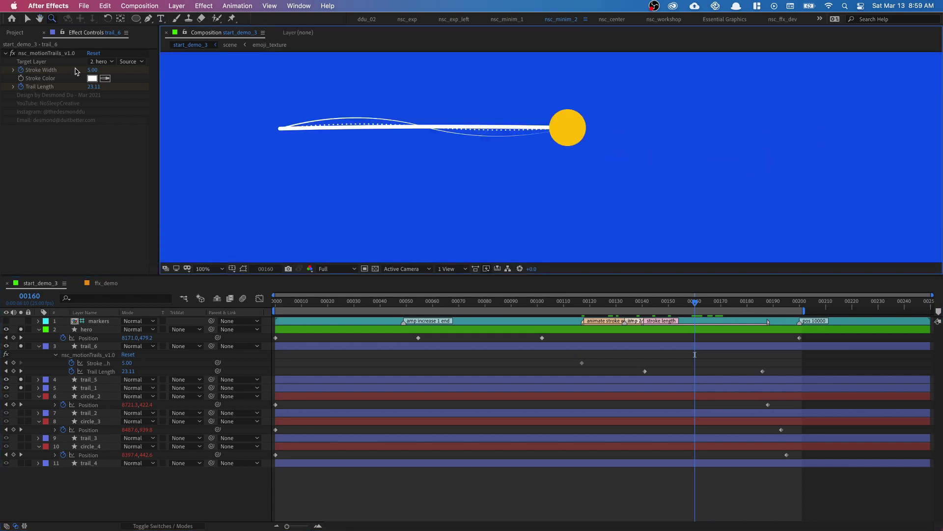
pyautogui.moveTo(92, 73); pyautogui.dragTo(144, 73)
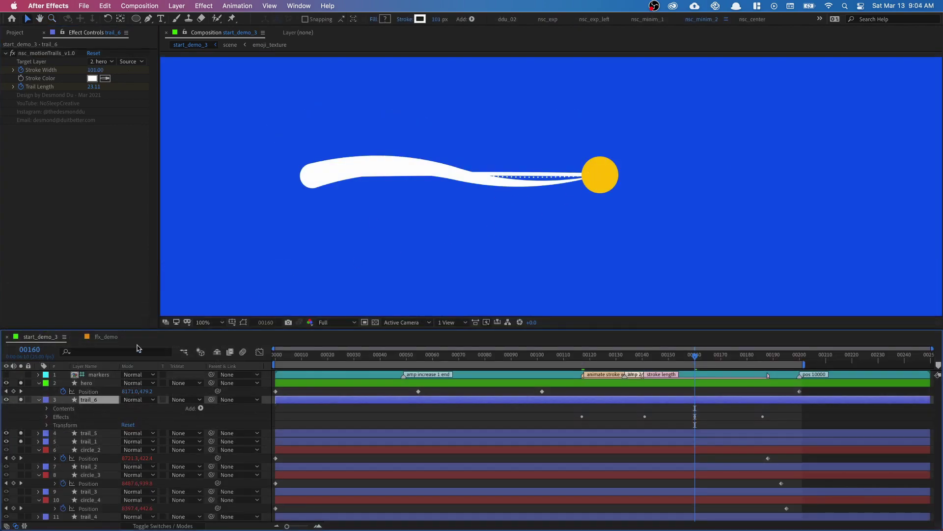
# Unsolo hero, trail_5 and trail_1, leaving only trail_6 soloed, and apply the nsc_layerStyle_faux3D_stroke.ffx animation preset to trail_6
pyautogui.click(21, 383)
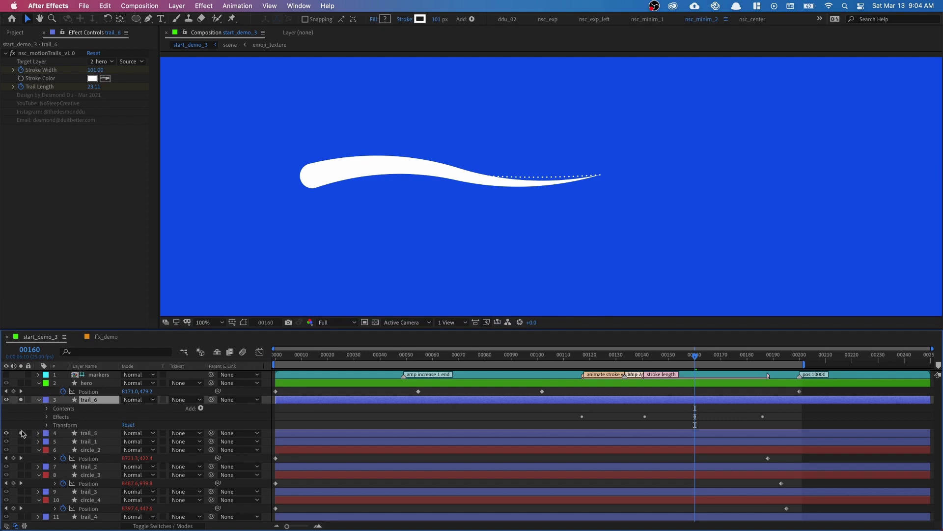
pyautogui.click(21, 433)
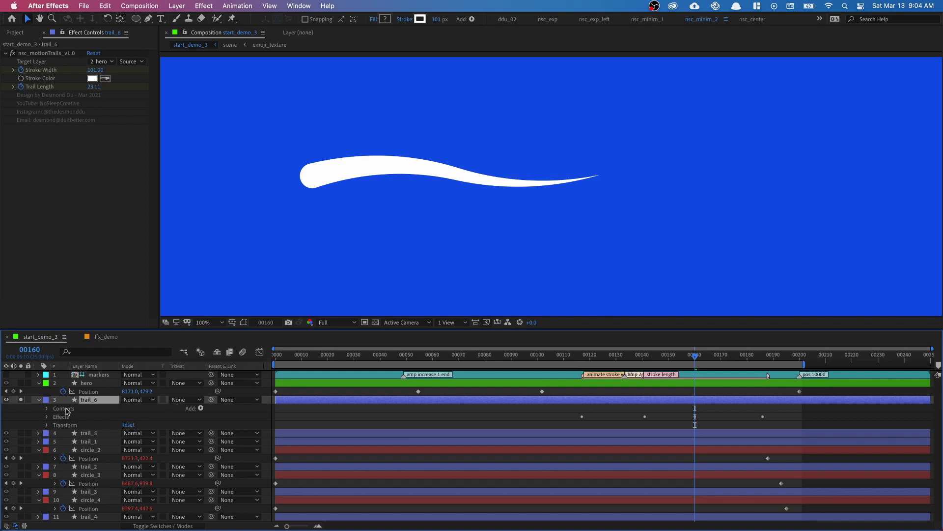
pyautogui.click(238, 5)
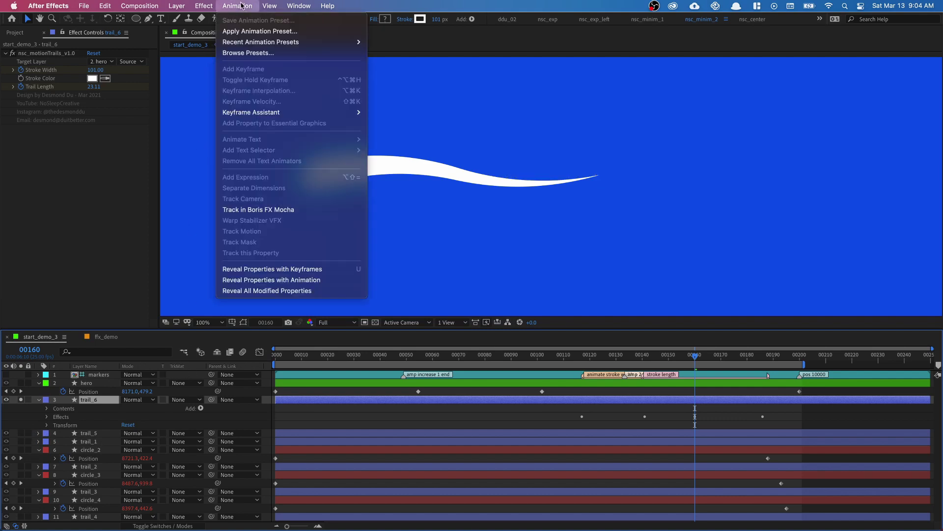
pyautogui.click(248, 31)
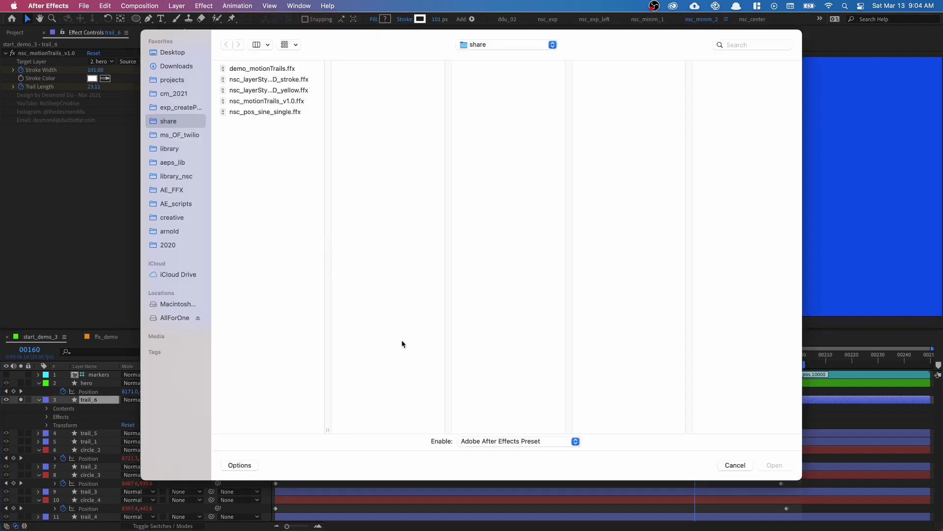
pyautogui.moveTo(324, 434); pyautogui.dragTo(402, 429)
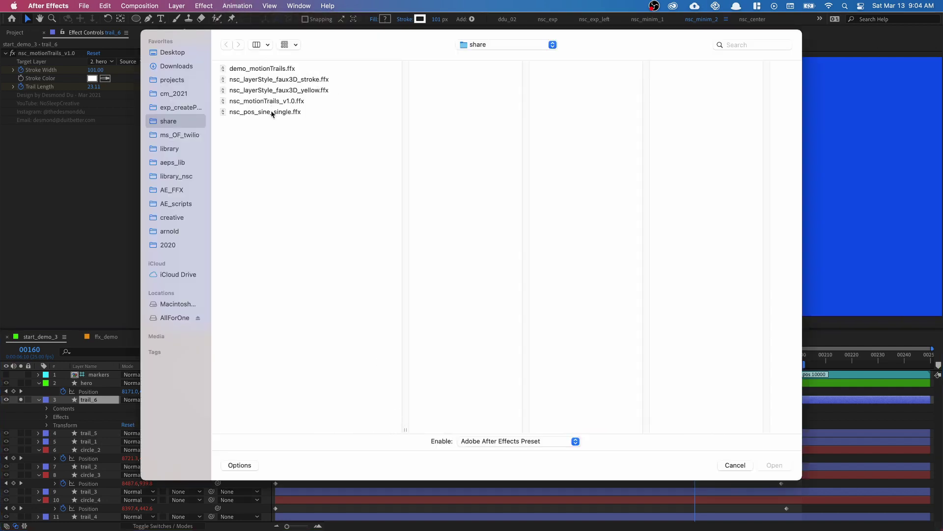
pyautogui.click(297, 82)
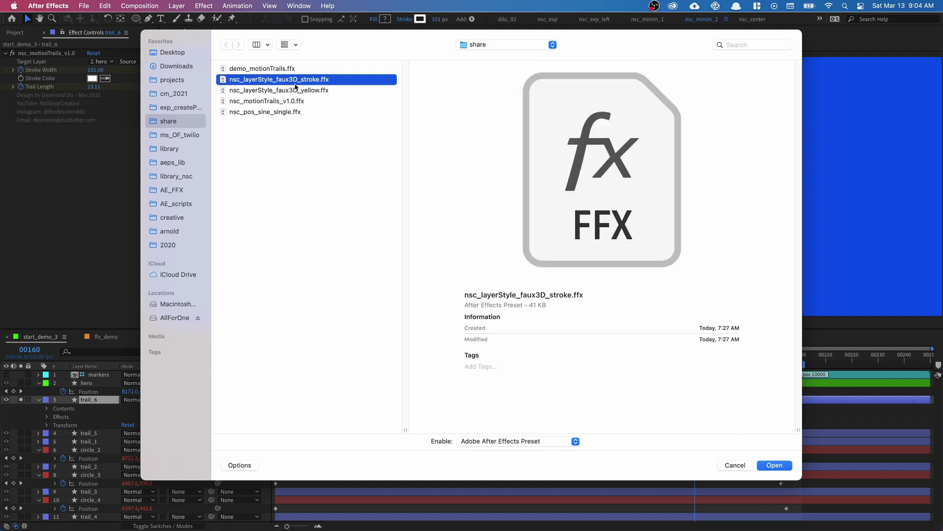
pyautogui.doubleClick(308, 82)
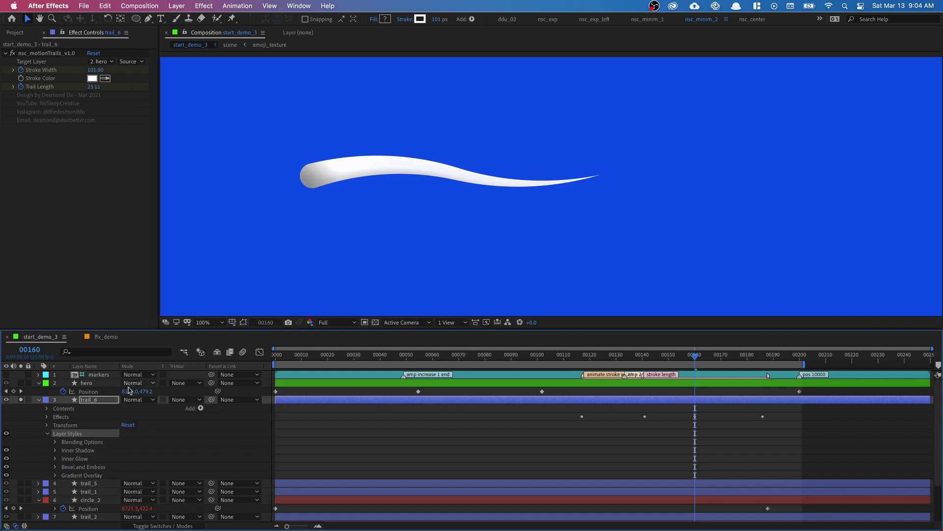
# Set the starting color of trail_6's Gradient Overlay to purple B408FF at frame 160
pyautogui.click(55, 476)
pyautogui.scroll(-5, 147, 408)
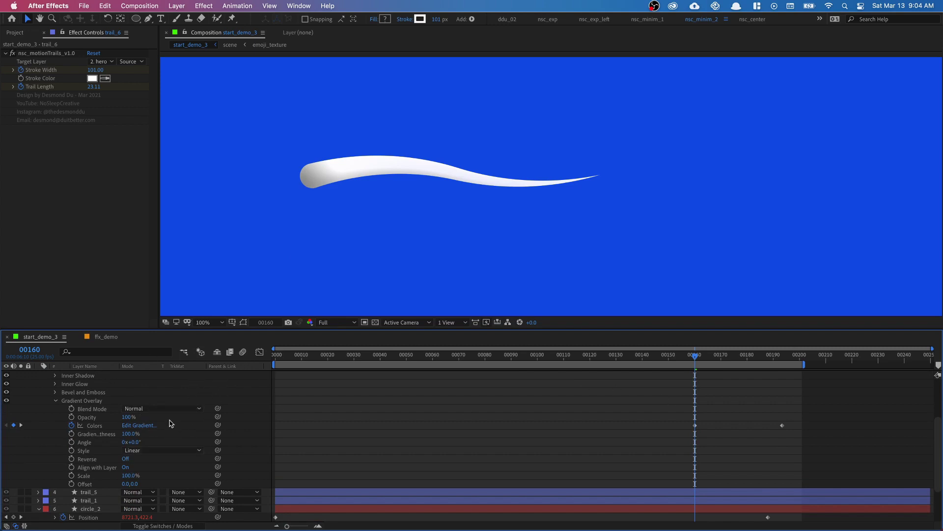
pyautogui.click(152, 426)
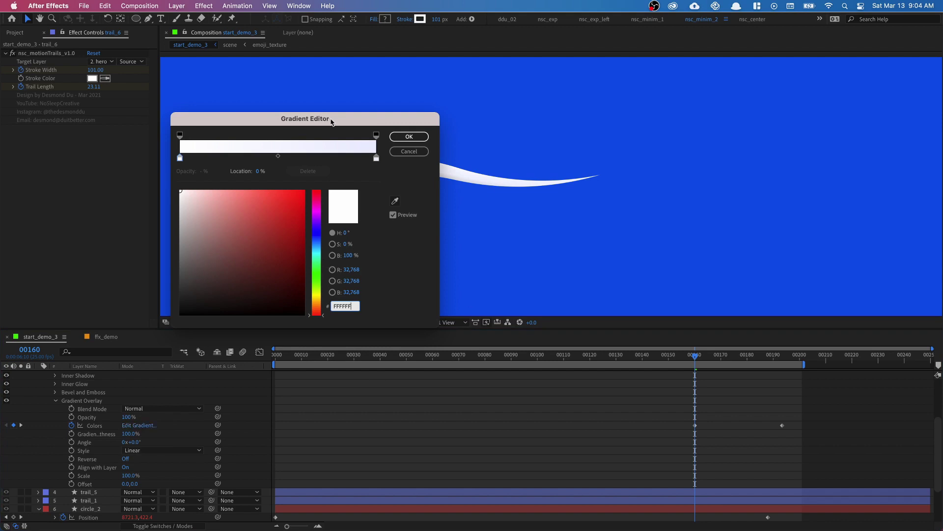
pyautogui.moveTo(329, 120)
pyautogui.mouseDown()
pyautogui.moveTo(401, 229)
pyautogui.moveTo(406, 255)
pyautogui.mouseUp()
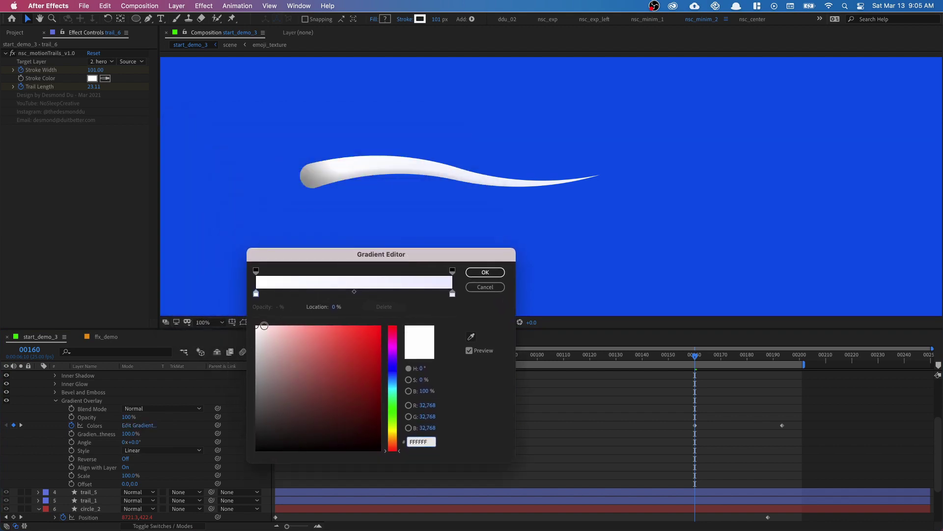
pyautogui.click(393, 353)
pyautogui.click(381, 327)
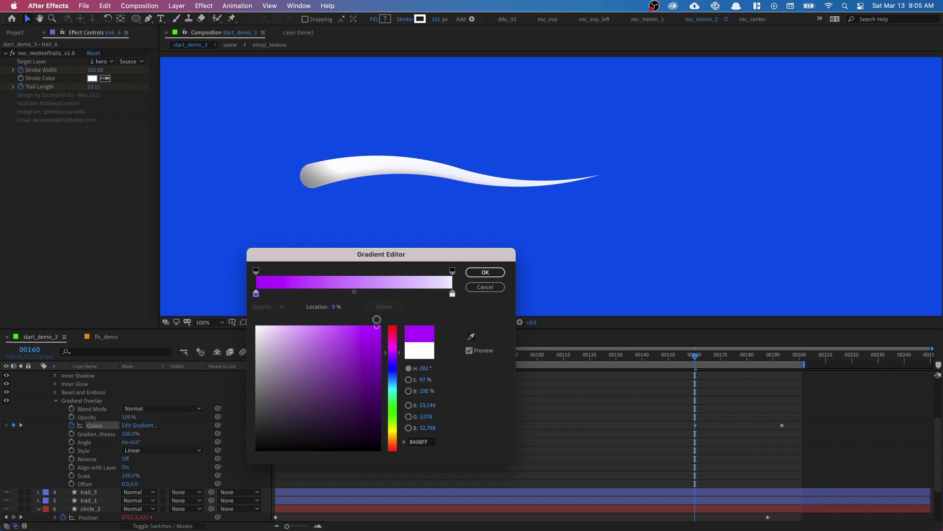
# Set the end color of trail_6's Gradient Overlay to light blue 0397FF and apply the gradient
pyautogui.click(453, 294)
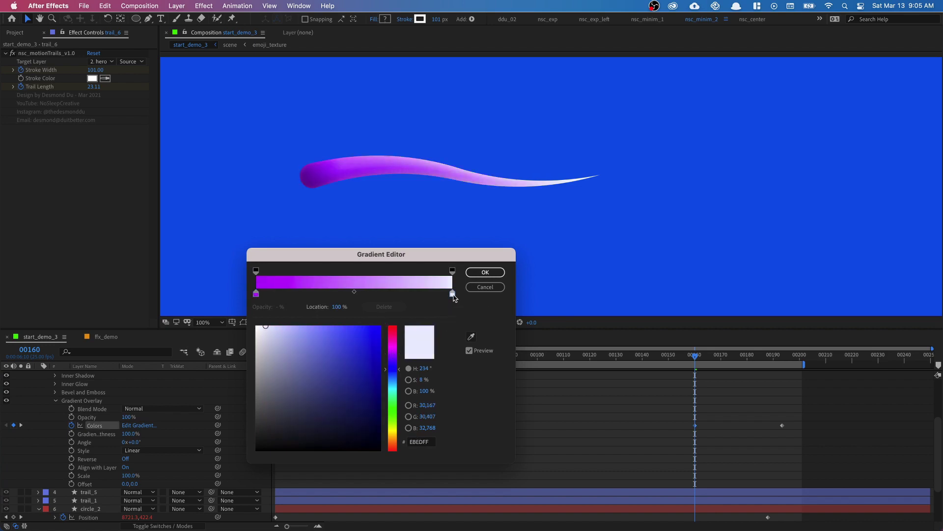
pyautogui.moveTo(372, 341); pyautogui.dragTo(380, 326)
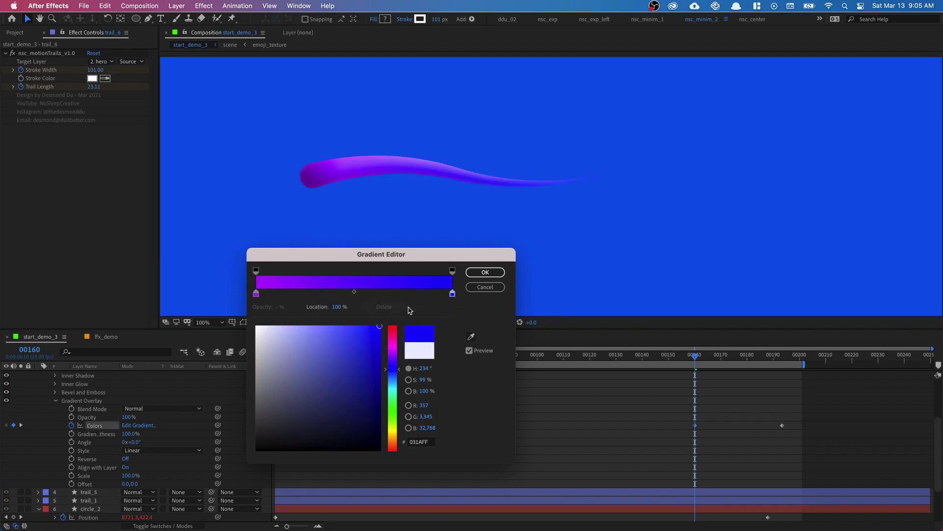
pyautogui.click(395, 376)
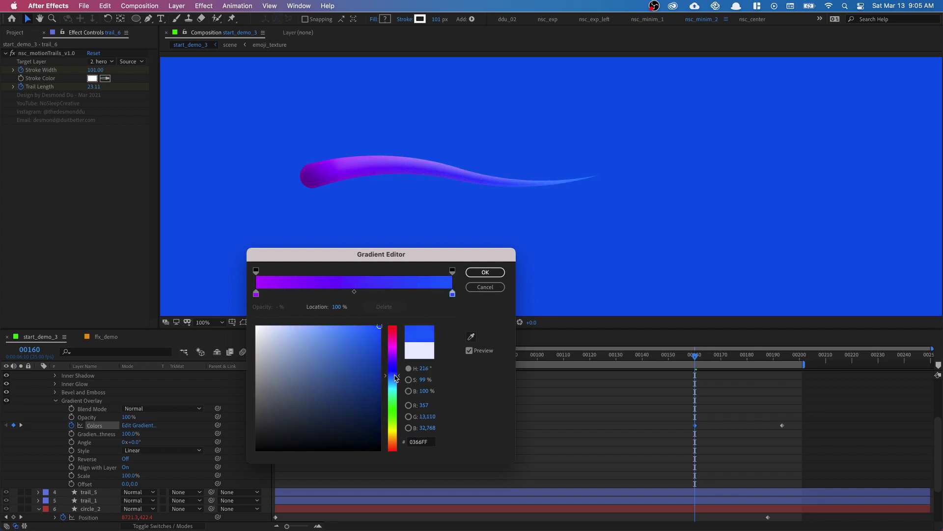
pyautogui.moveTo(395, 377); pyautogui.dragTo(399, 381)
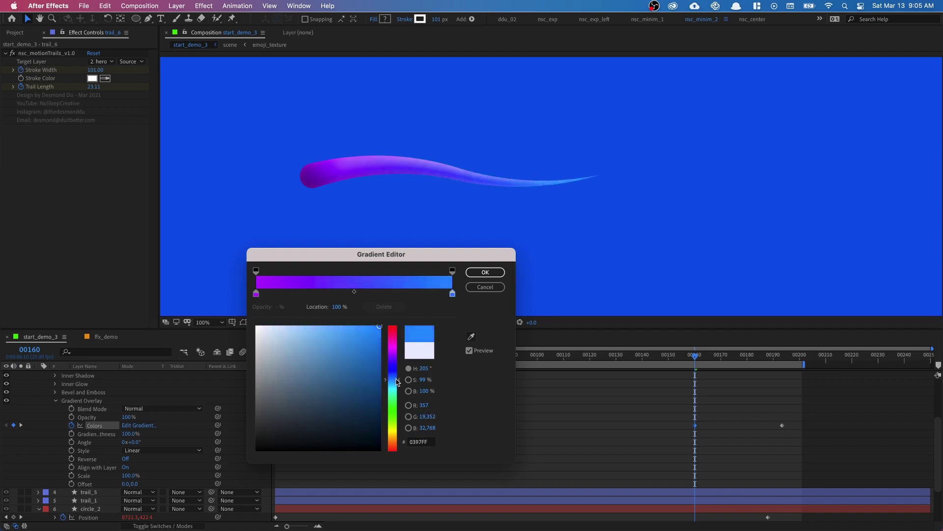
pyautogui.click(485, 272)
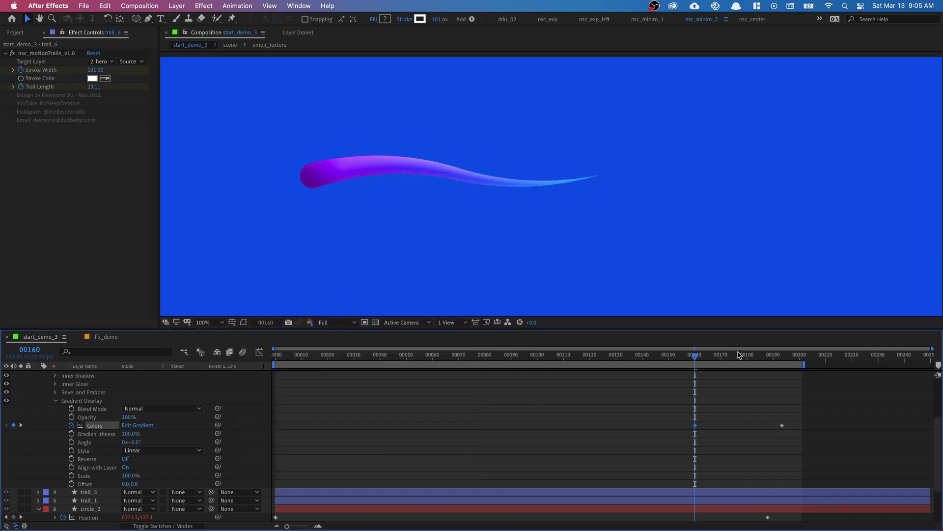
# Scrub between frames 153 and 167 to check trail_6's gradient and collapse the layer's Layer Styles group
pyautogui.moveTo(688, 360); pyautogui.dragTo(325, 358)
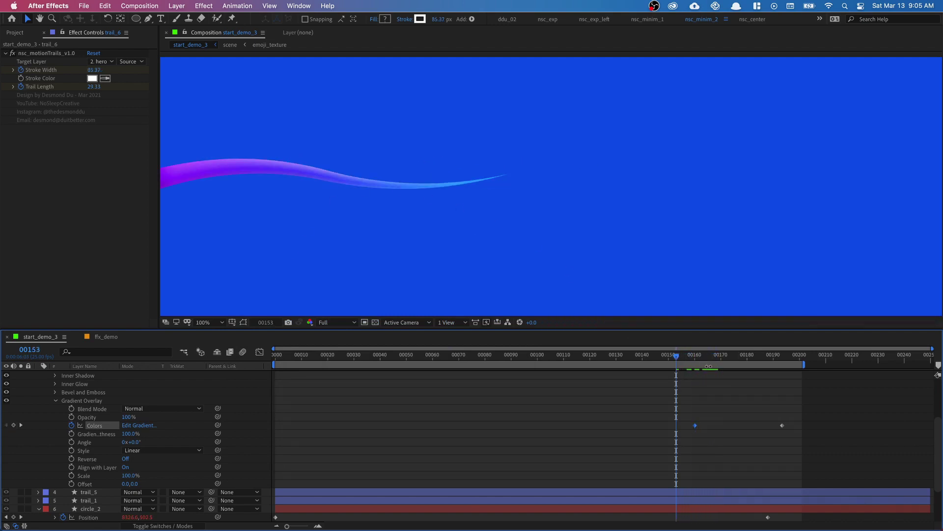
pyautogui.moveTo(691, 357); pyautogui.dragTo(706, 358)
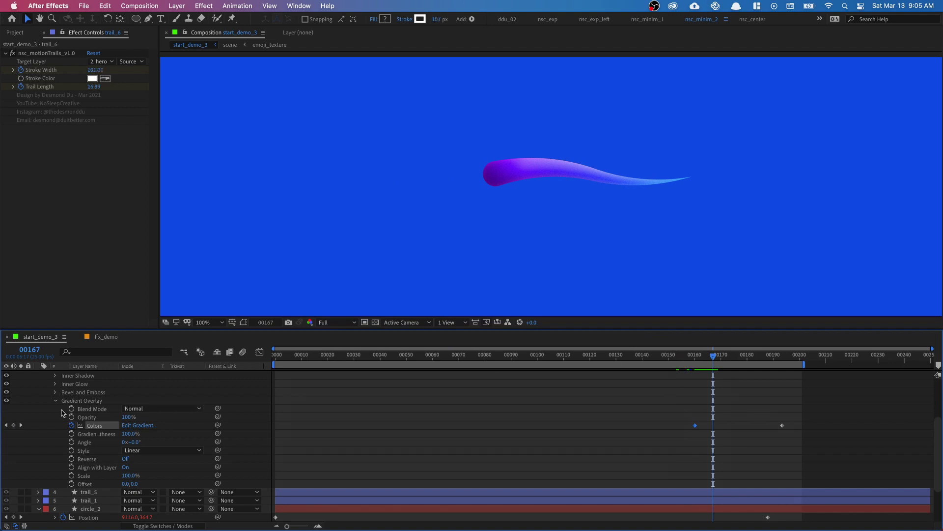
pyautogui.scroll(3, 43, 413)
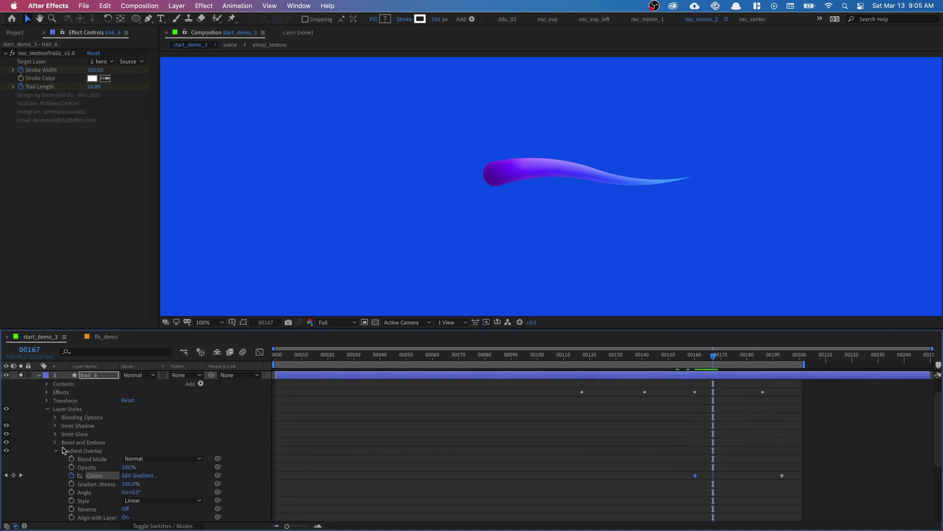
pyautogui.click(56, 452)
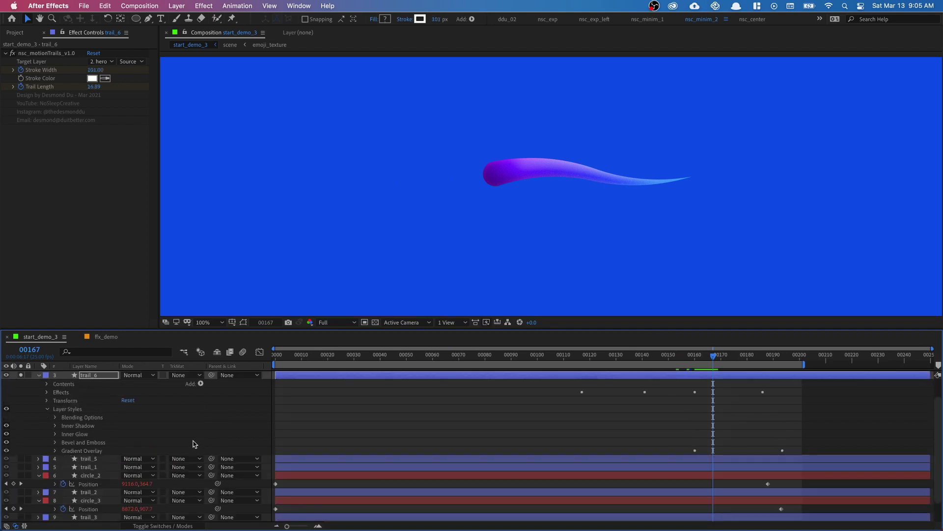
pyautogui.click(49, 409)
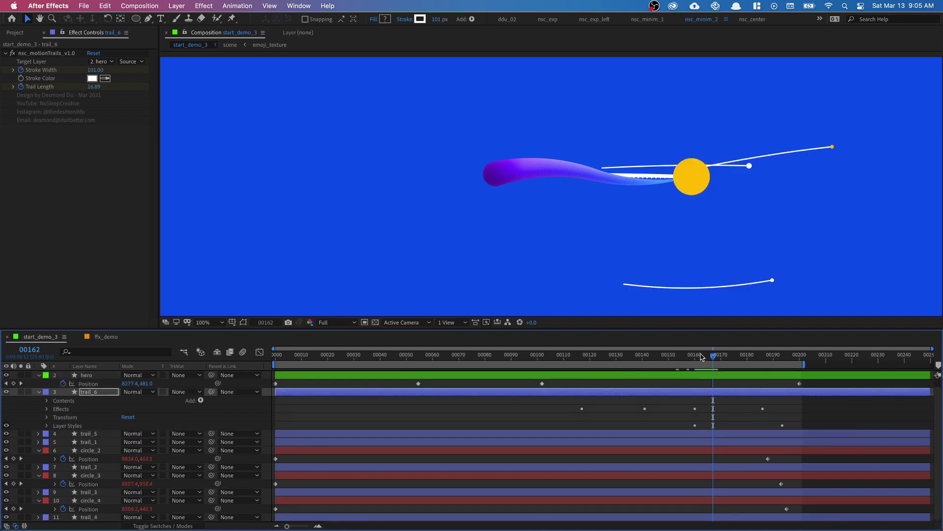
# Play back the animation with all layers shown, including from frame 126, to review the gradient trail behind the hero circle
pyautogui.moveTo(702, 357); pyautogui.dragTo(640, 358)
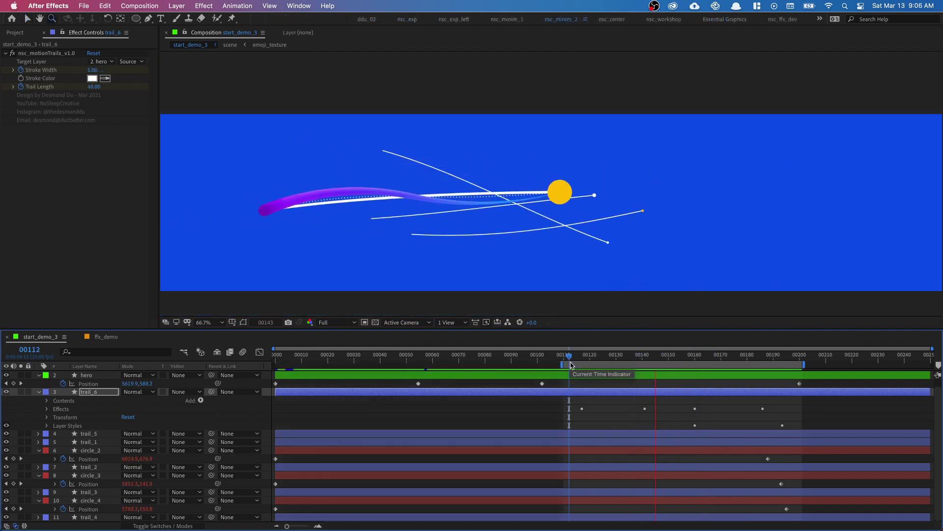
pyautogui.press('space')
pyautogui.press('z')
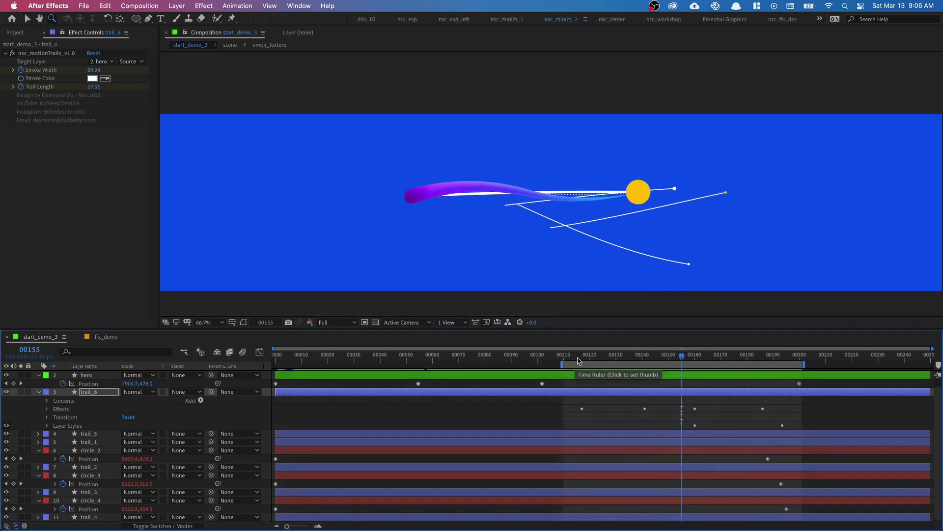
pyautogui.click(607, 362)
pyautogui.press('space')
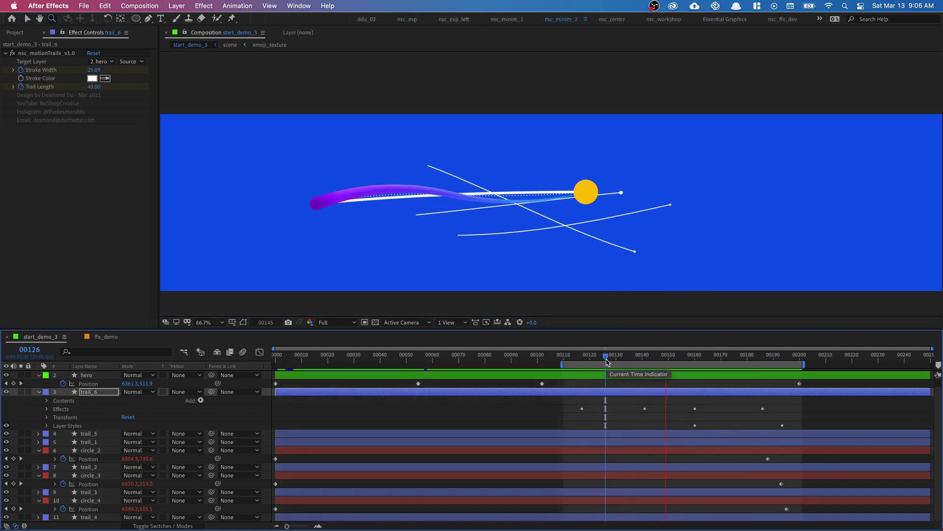
pyautogui.press('space')
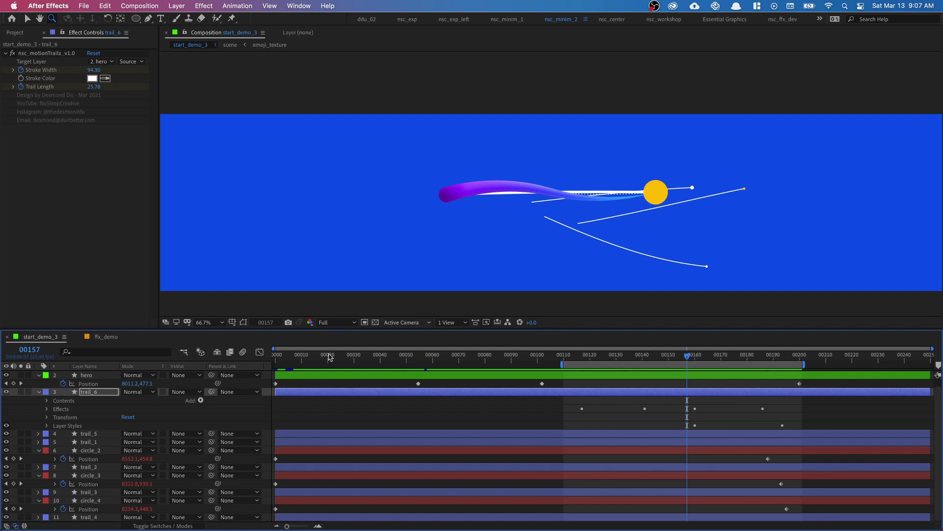
# Show layer controls for hero and pull the incoming motion path handle of its last Position keyframe downward
pyautogui.click(106, 375)
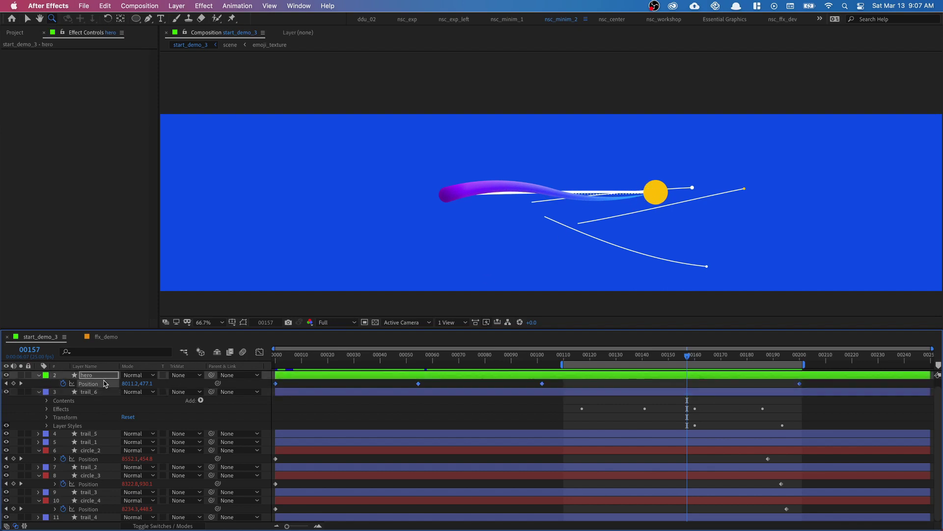
pyautogui.press('super+shift+h')
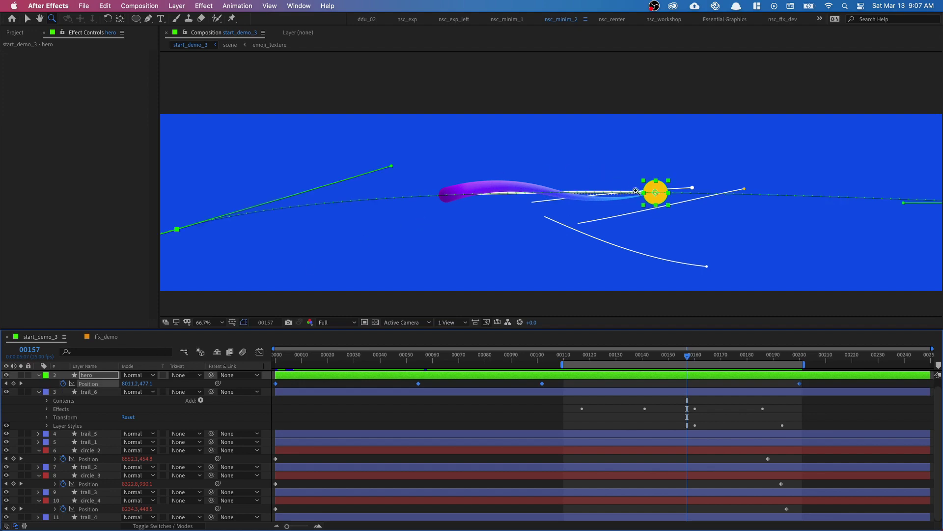
pyautogui.moveTo(652, 205); pyautogui.dragTo(496, 215)
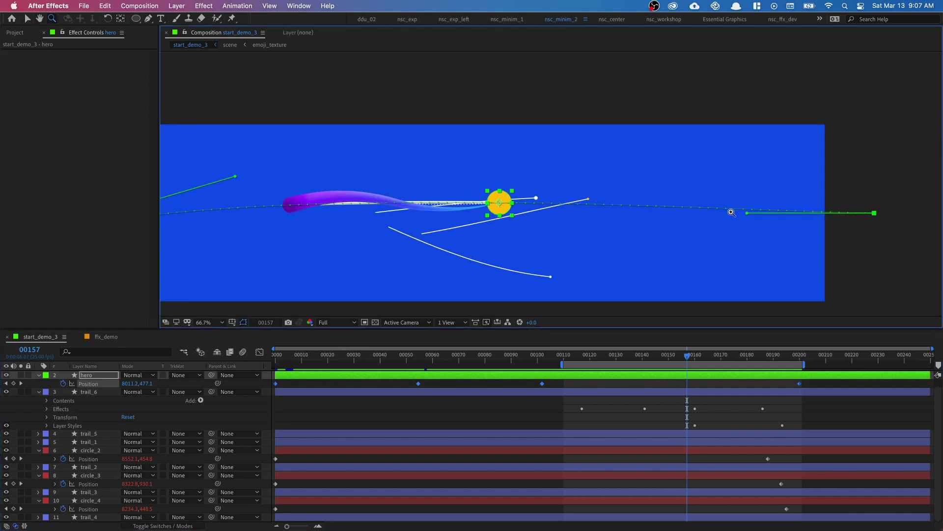
pyautogui.moveTo(746, 213); pyautogui.dragTo(736, 251)
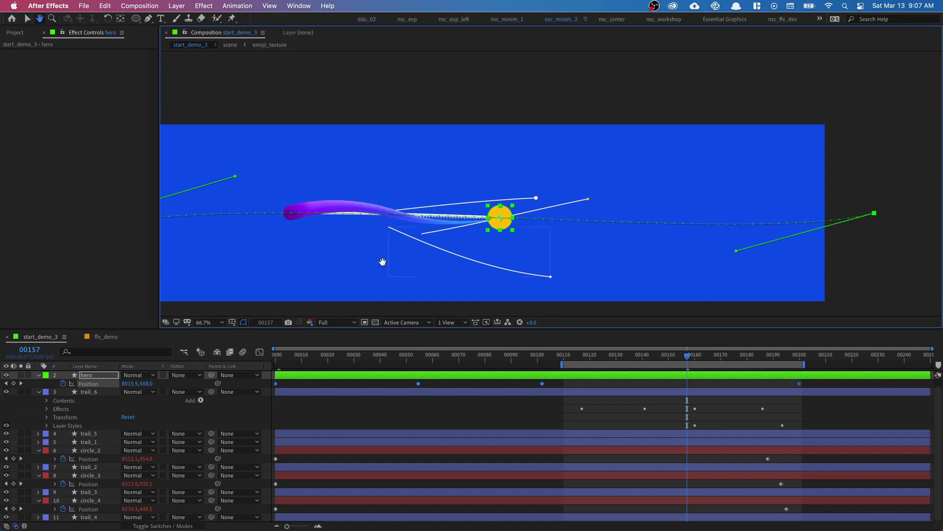
# Raise the outgoing motion path handle of hero's Position keyframe at frame 102 for a stronger curve
pyautogui.moveTo(398, 254); pyautogui.dragTo(445, 226)
pyautogui.moveTo(288, 177); pyautogui.dragTo(373, 100)
pyautogui.moveTo(500, 155); pyautogui.dragTo(449, 165)
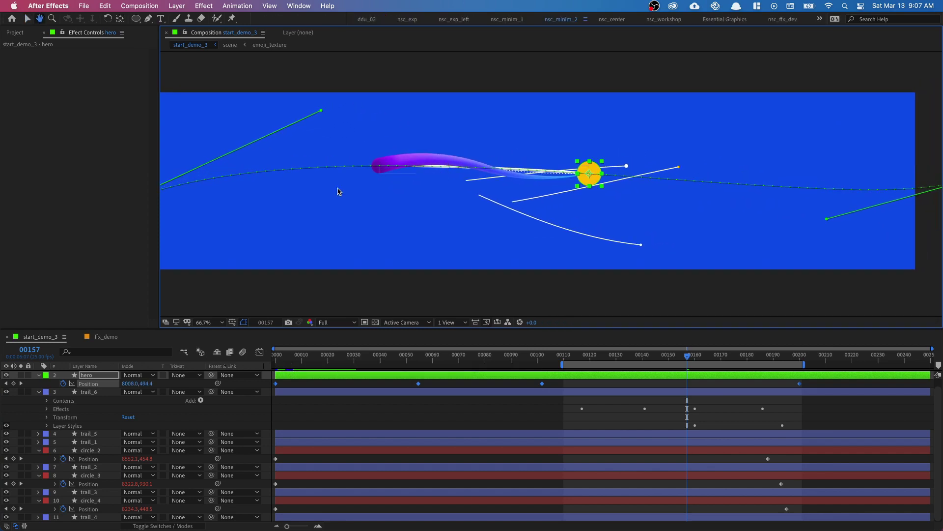
pyautogui.moveTo(425, 131); pyautogui.dragTo(490, 135)
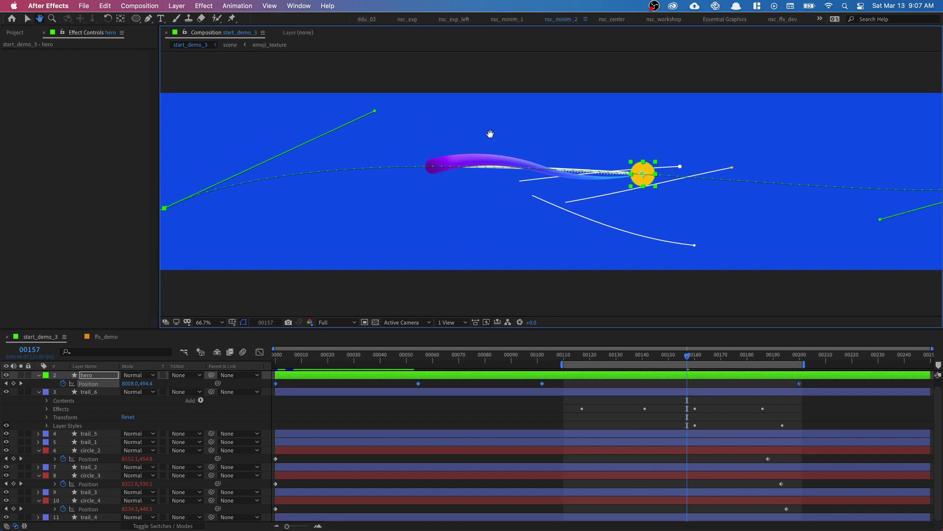
# Activate the Pen tool for editing hero's motion path
pyautogui.press('g')
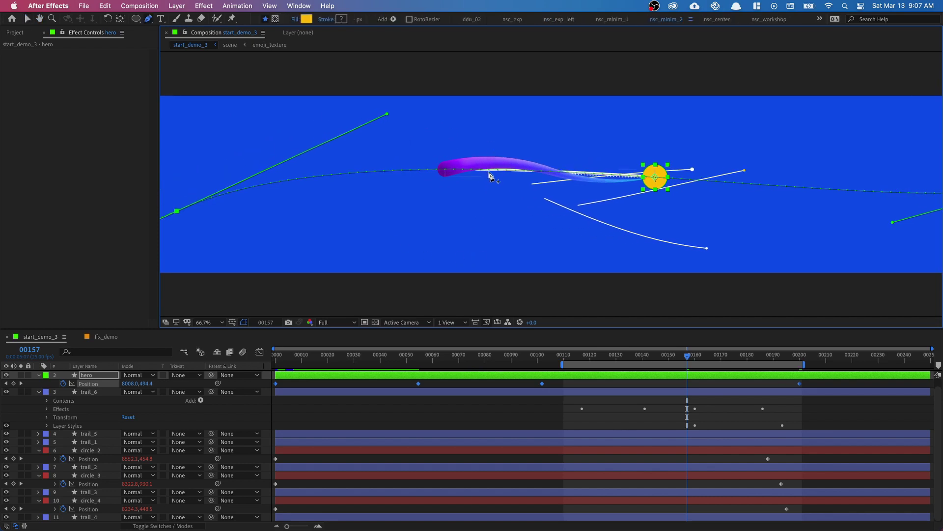
# Add a smooth curve point to the hero layer's motion path near the trail's tail, with its handles sloping down towards the circle
pyautogui.moveTo(487, 172); pyautogui.dragTo(617, 220)
pyautogui.moveTo(704, 227); pyautogui.dragTo(633, 212)
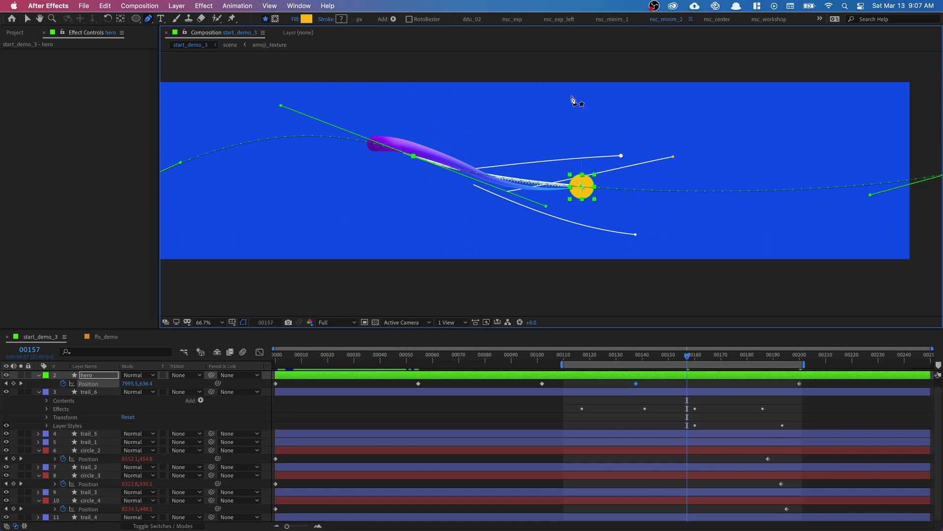
pyautogui.press('v')
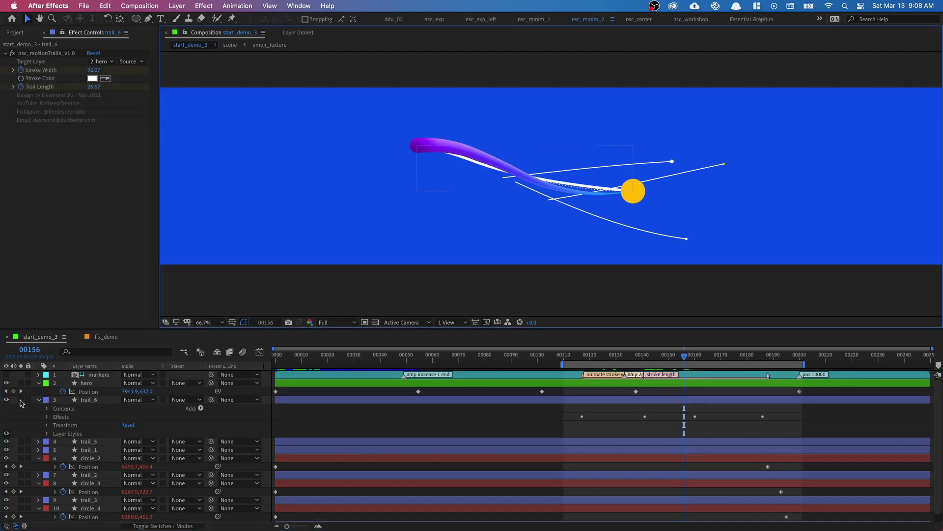
# Solo trail_6 and keyframe its Gradient Overlay Colors, placing the keyframe at about frame 141 in line with the second effect keyframe
pyautogui.click(21, 400)
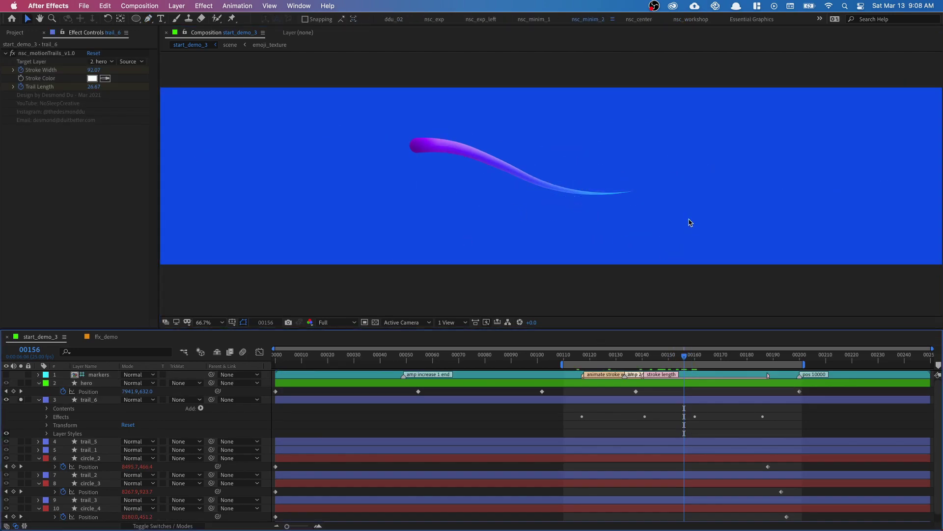
pyautogui.click(47, 434)
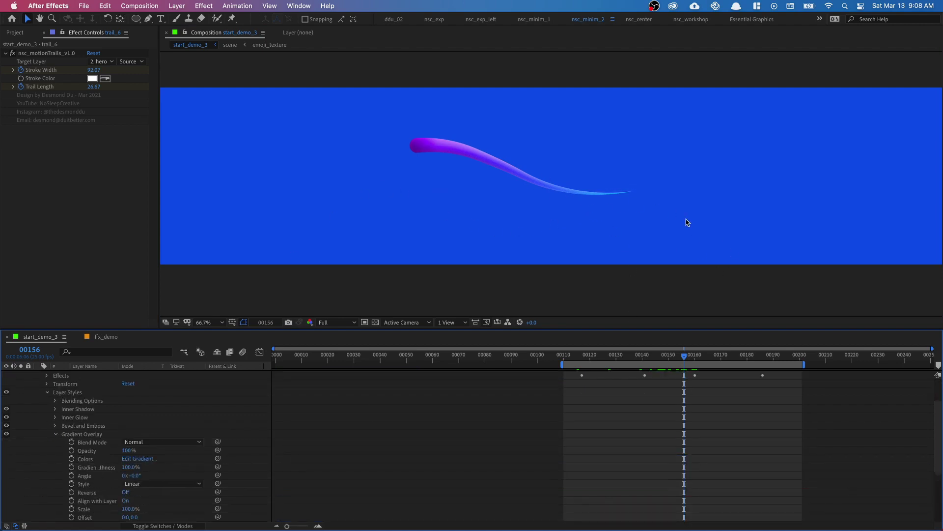
pyautogui.scroll(-3, 122, 416)
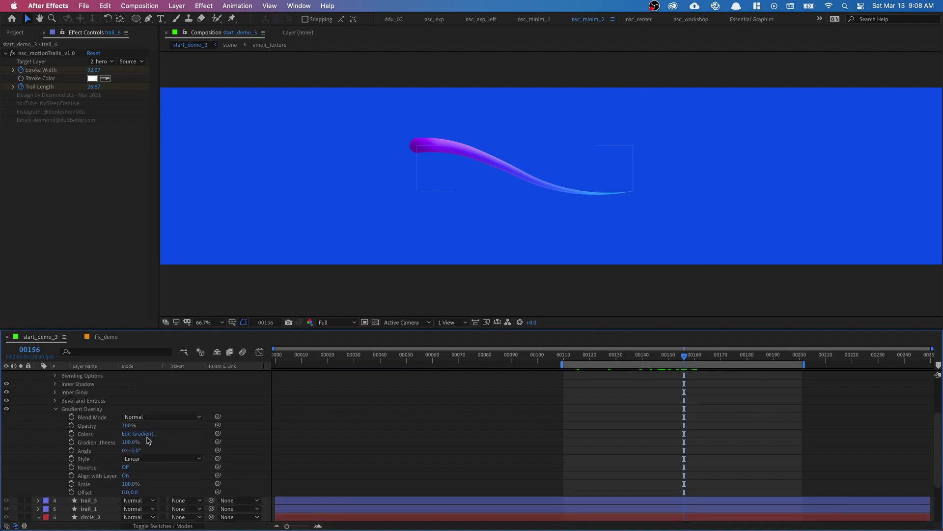
pyautogui.click(72, 434)
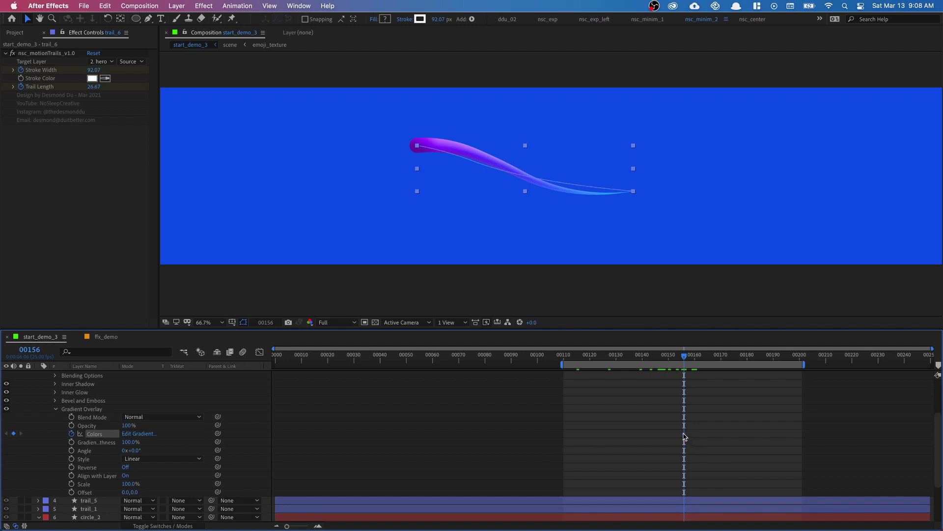
pyautogui.moveTo(647, 429); pyautogui.dragTo(645, 430)
# At frame 112, keyframe trail_6's Gradient Overlay with both color stops set to white (FFFFFF)
pyautogui.moveTo(647, 360); pyautogui.dragTo(570, 371)
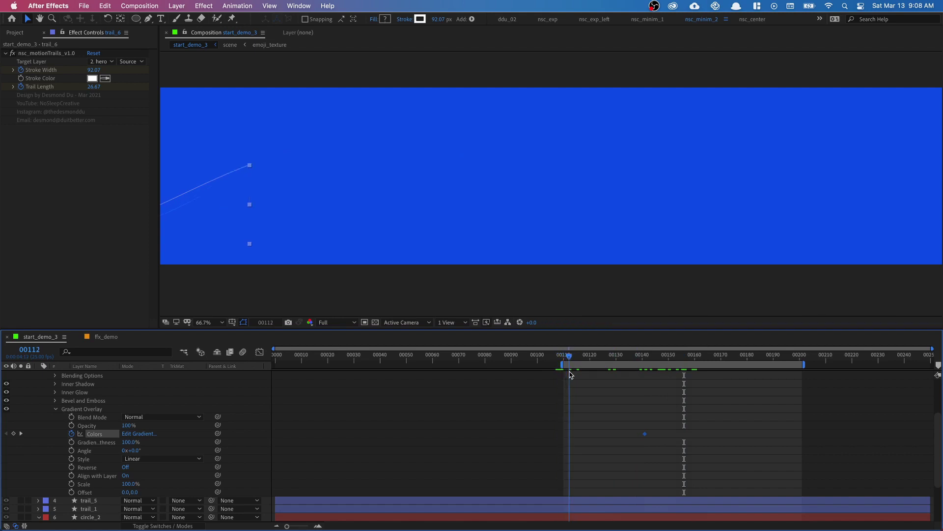
pyautogui.click(152, 434)
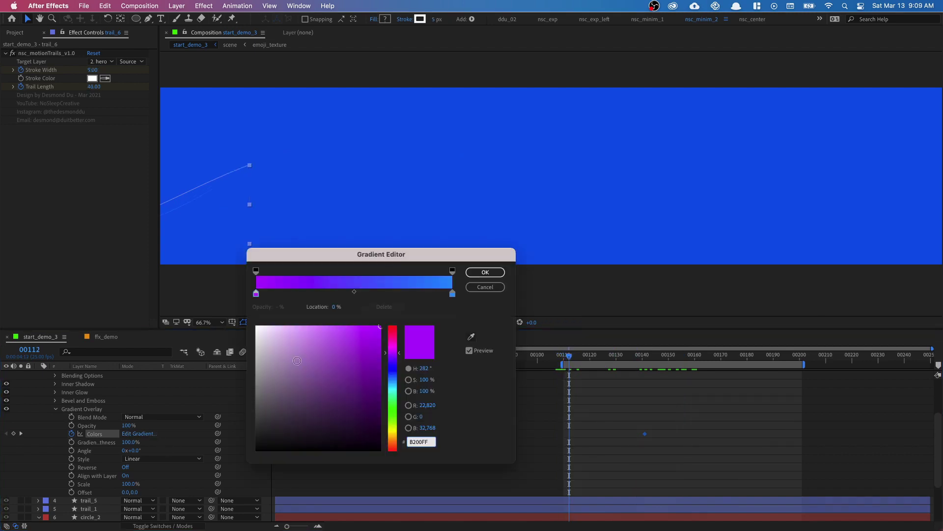
pyautogui.moveTo(299, 356); pyautogui.dragTo(244, 309)
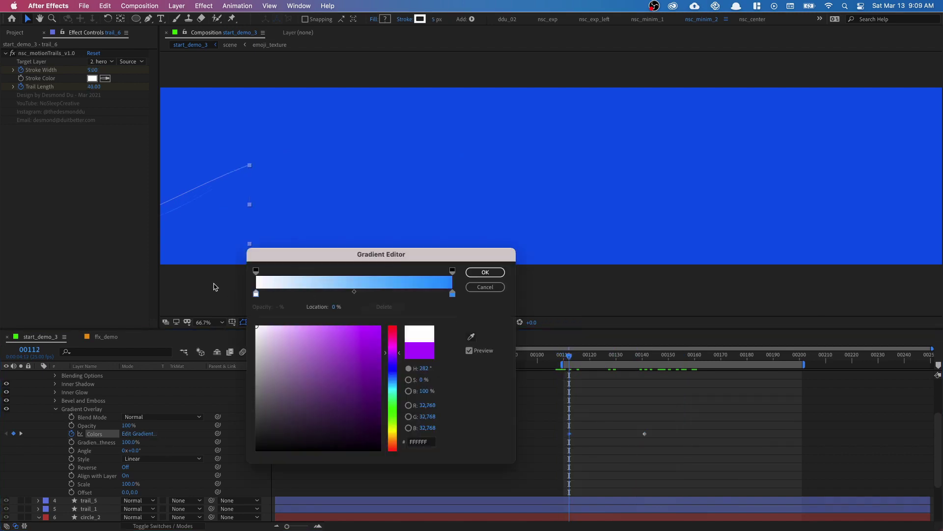
pyautogui.click(452, 294)
pyautogui.moveTo(306, 361); pyautogui.dragTo(225, 276)
pyautogui.click(468, 274)
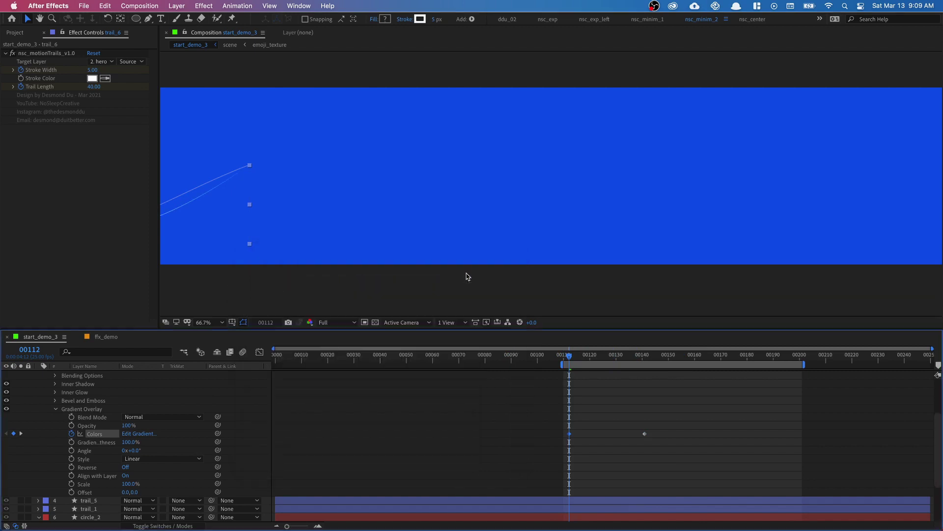
# Preview the gradient transition on trail_6 and move its white gradient keyframe to about frame 122
pyautogui.moveTo(329, 228); pyautogui.dragTo(437, 223)
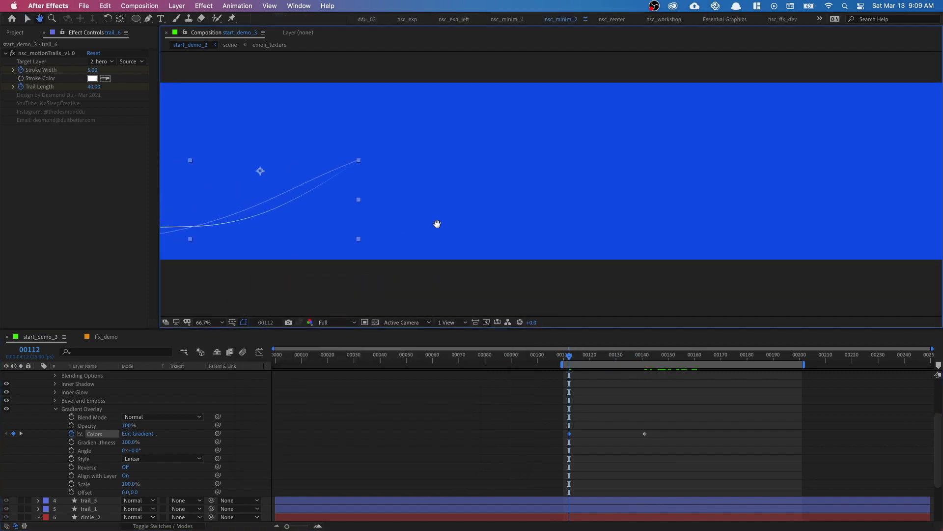
pyautogui.press('space')
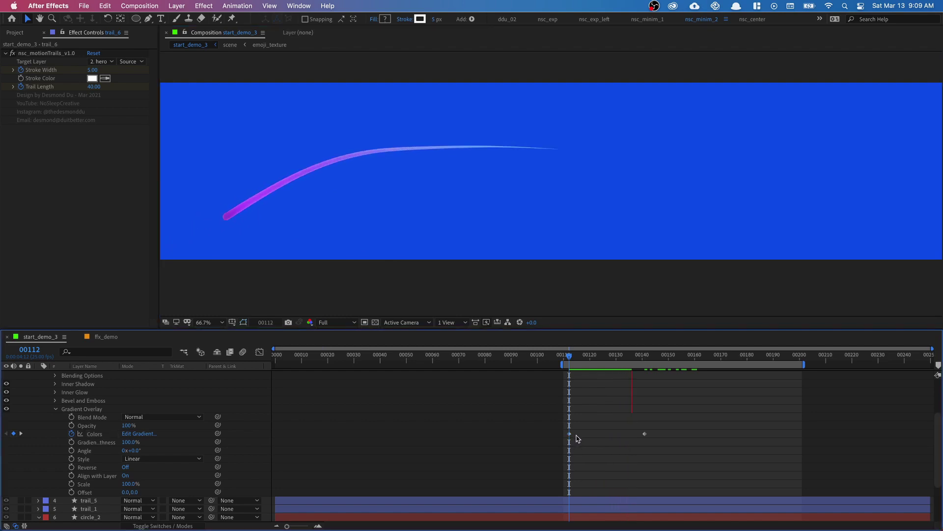
pyautogui.moveTo(569, 434); pyautogui.dragTo(597, 436)
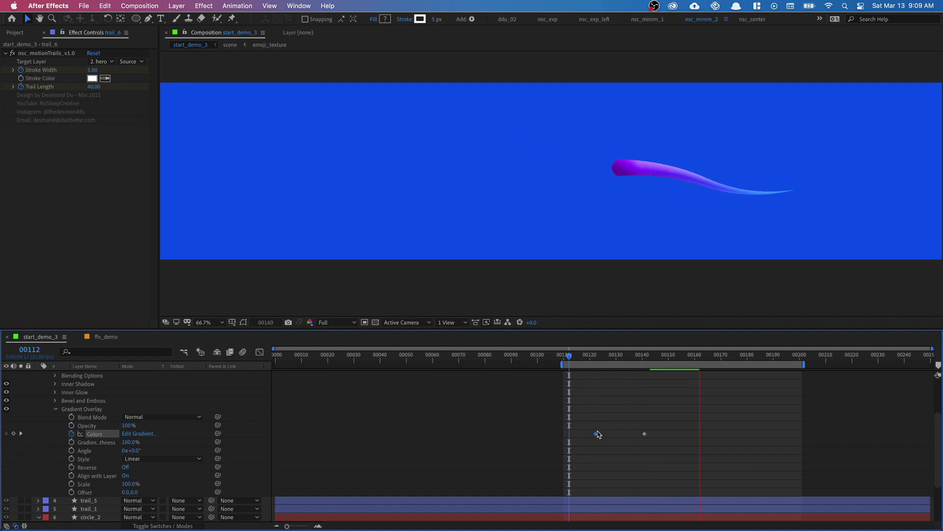
pyautogui.press('space')
# Turn off the solo on trail_6 and preview the animation with all layers
pyautogui.scroll(5, 27, 390)
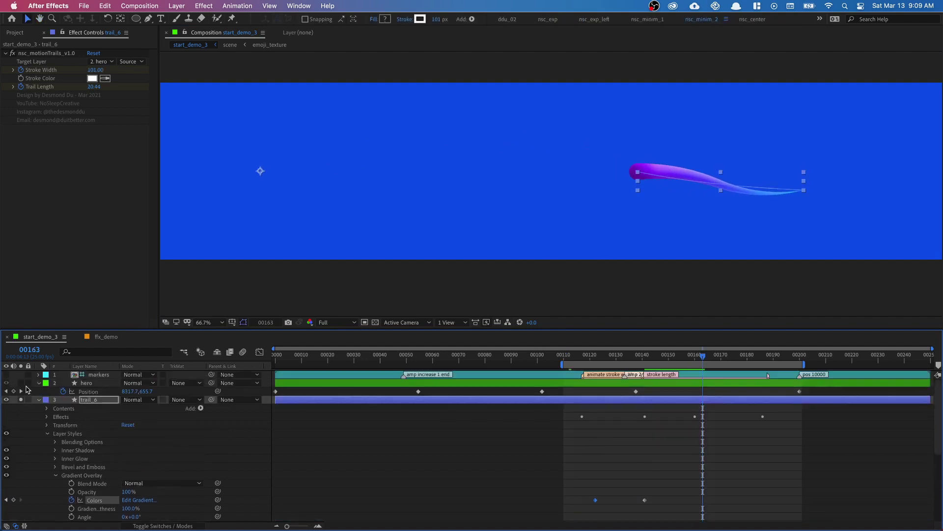
pyautogui.press('space')
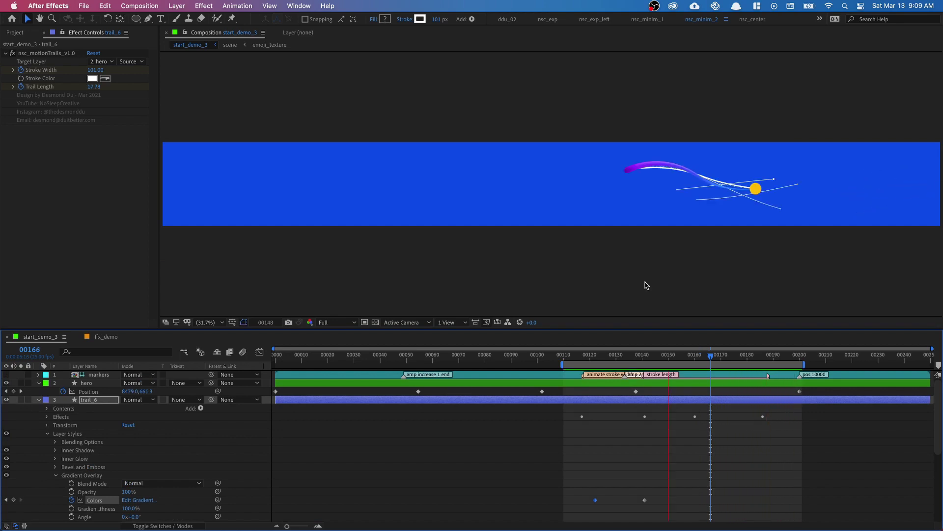
pyautogui.press('space')
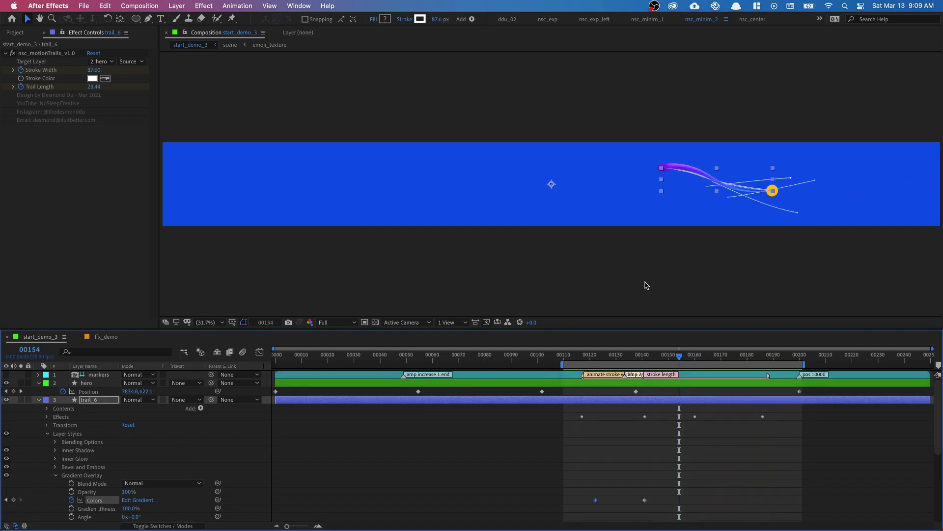
# At frame 160, apply the nsc_layerStyle_faux3D_yellow.ffx animation preset to the hero circle layer
pyautogui.moveTo(690, 242); pyautogui.dragTo(541, 261)
pyautogui.keyDown('super'); pyautogui.click(633, 207); pyautogui.keyUp('super')
pyautogui.keyDown('super'); pyautogui.click(633, 207); pyautogui.keyUp('super')
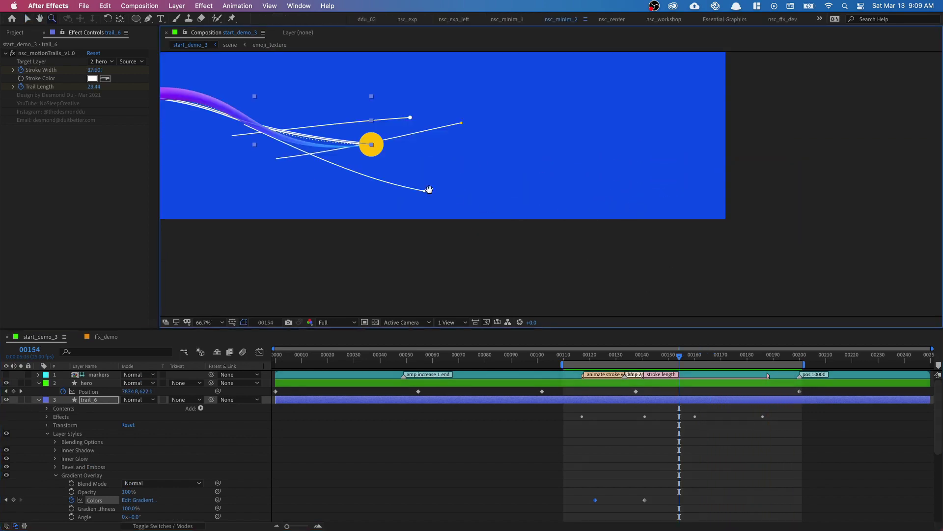
pyautogui.moveTo(391, 206); pyautogui.dragTo(443, 257)
pyautogui.press('z')
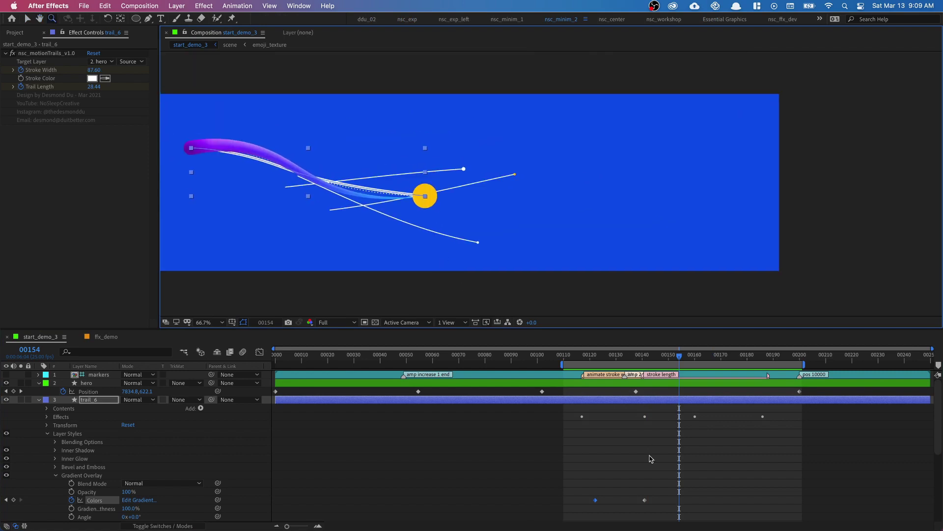
pyautogui.click(694, 356)
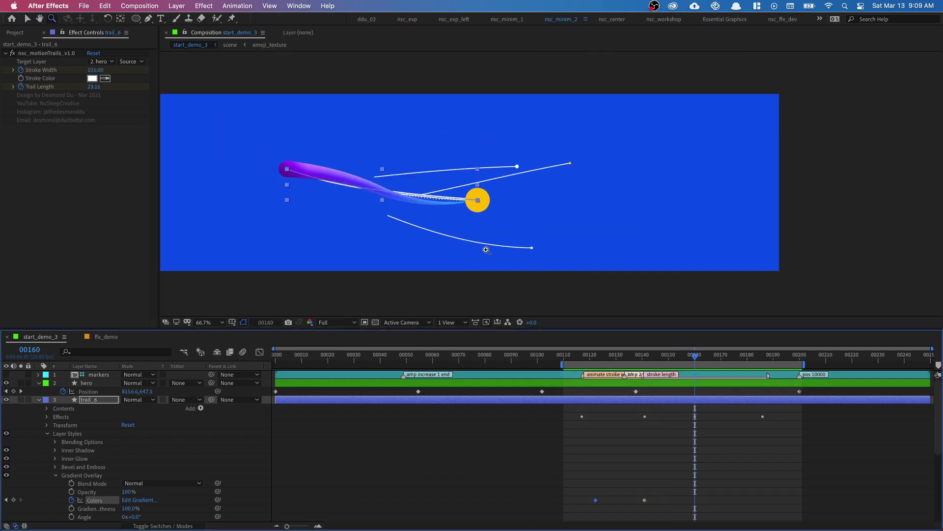
pyautogui.click(98, 384)
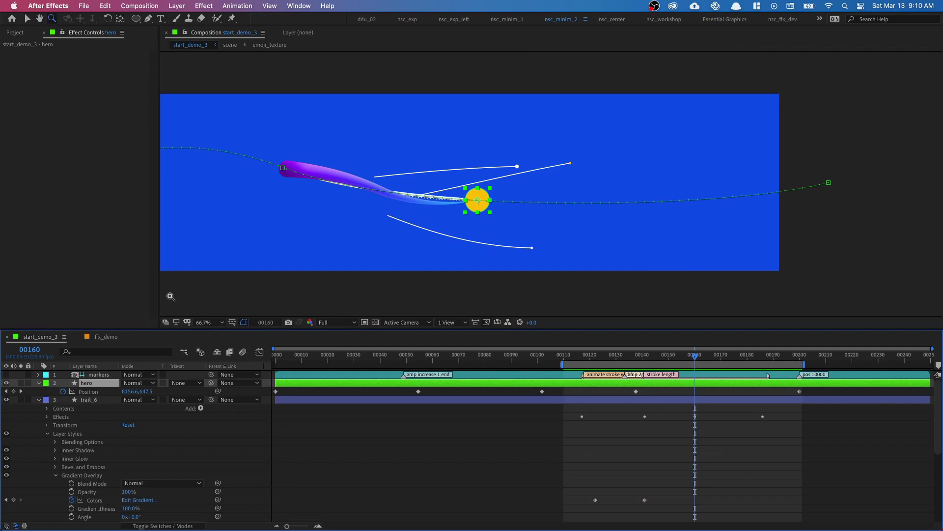
pyautogui.click(269, 5)
pyautogui.moveTo(238, 5)
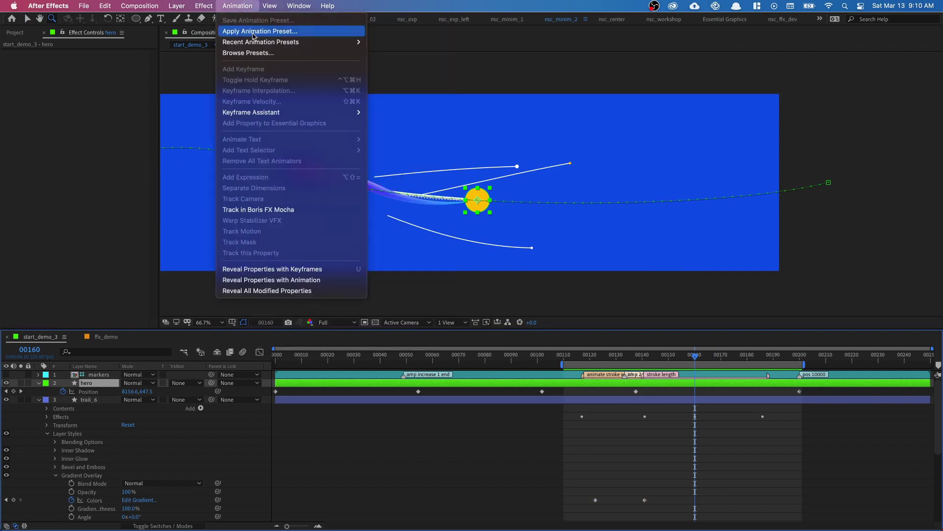
pyautogui.click(254, 34)
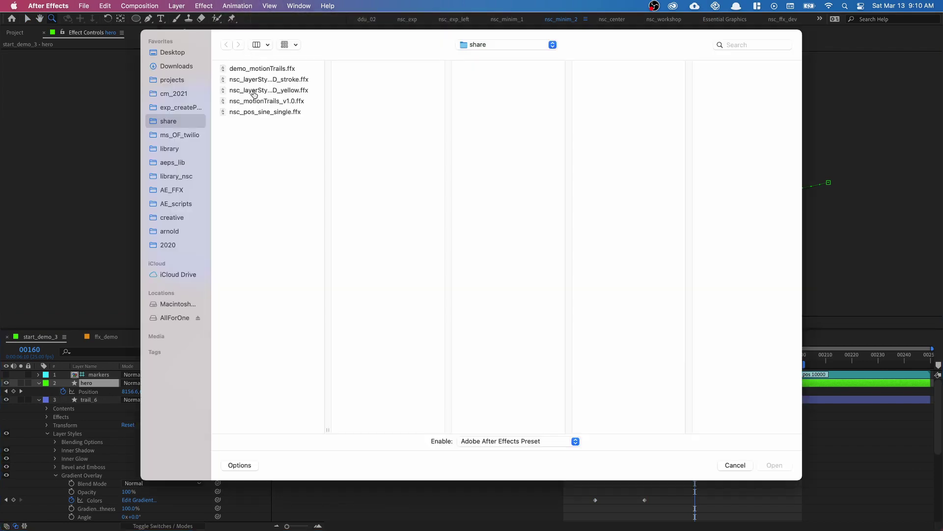
pyautogui.click(255, 90)
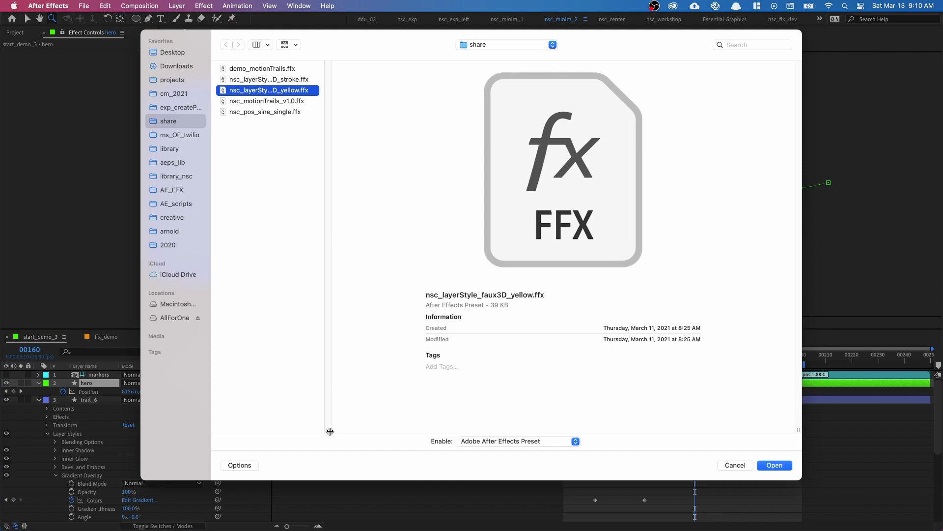
pyautogui.moveTo(330, 431); pyautogui.dragTo(486, 426)
pyautogui.doubleClick(334, 90)
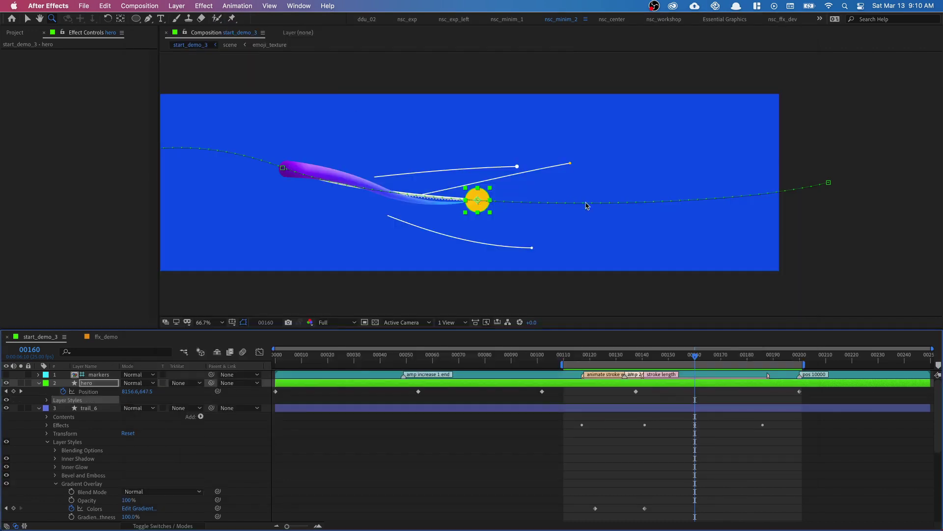
pyautogui.click(445, 279)
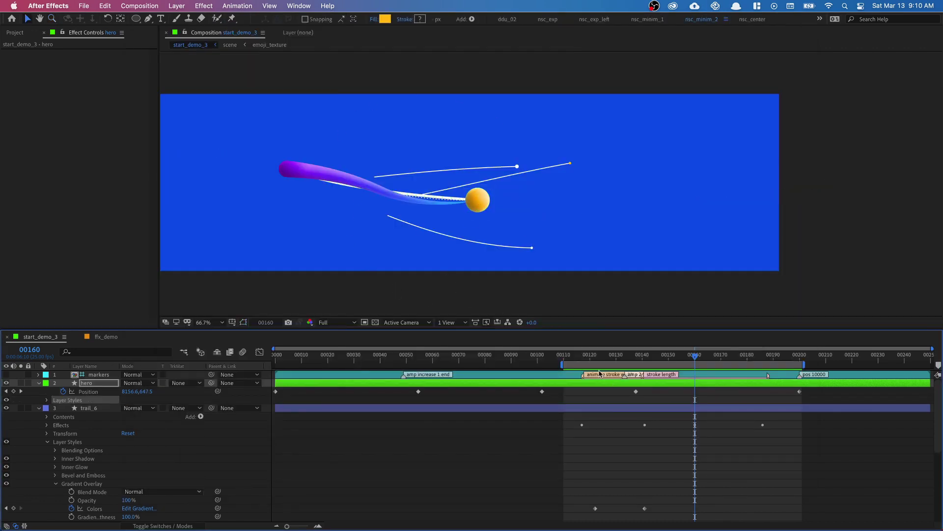
# Collapse the expanded properties of the hero, trail_6, circle_2, circle_3 and circle_4 layers
pyautogui.moveTo(451, 263); pyautogui.dragTo(501, 247)
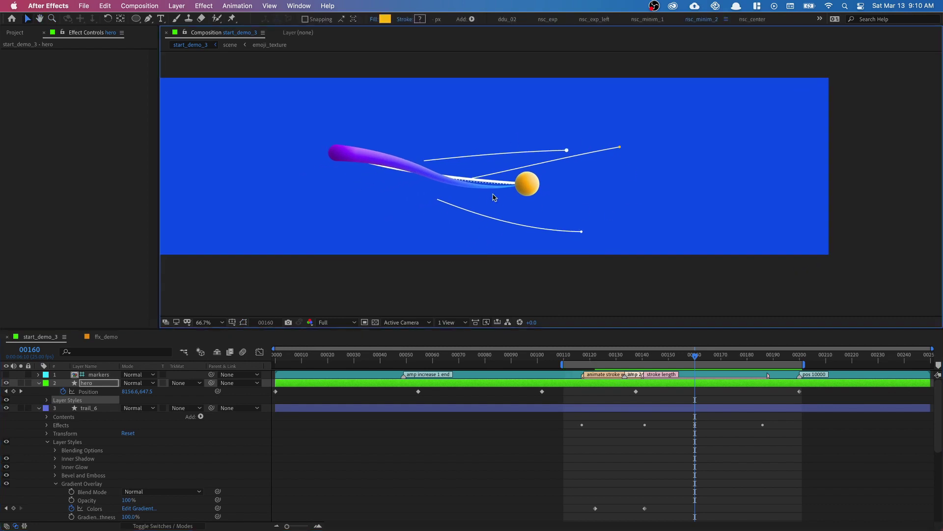
pyautogui.click(39, 382)
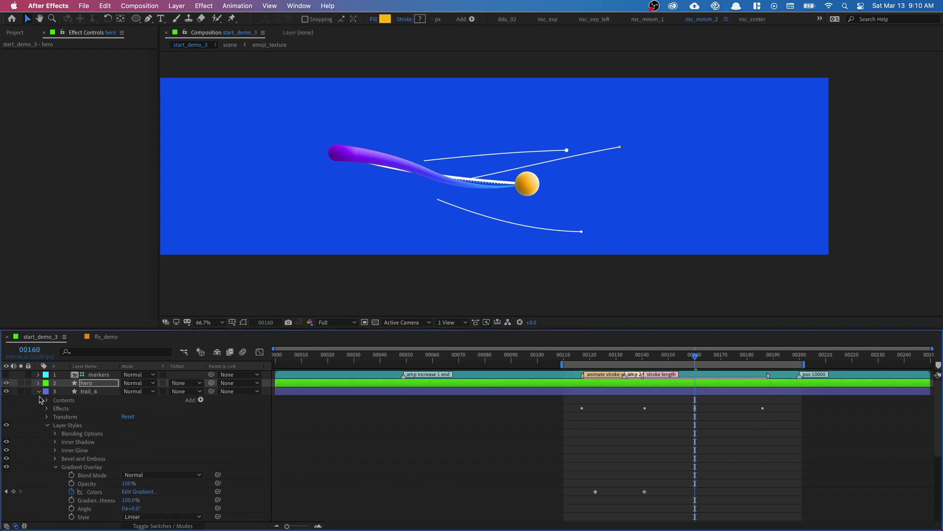
pyautogui.click(39, 392)
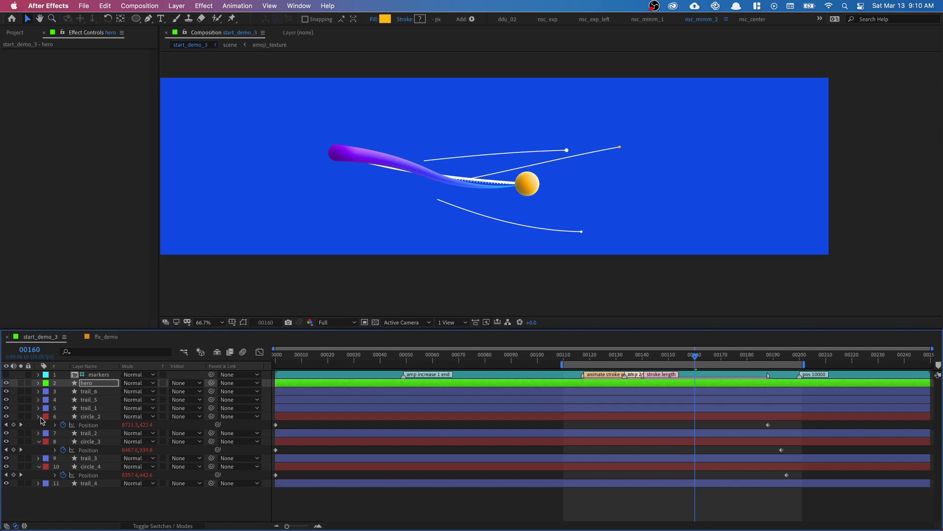
pyautogui.click(39, 417)
pyautogui.click(39, 433)
pyautogui.click(39, 433)
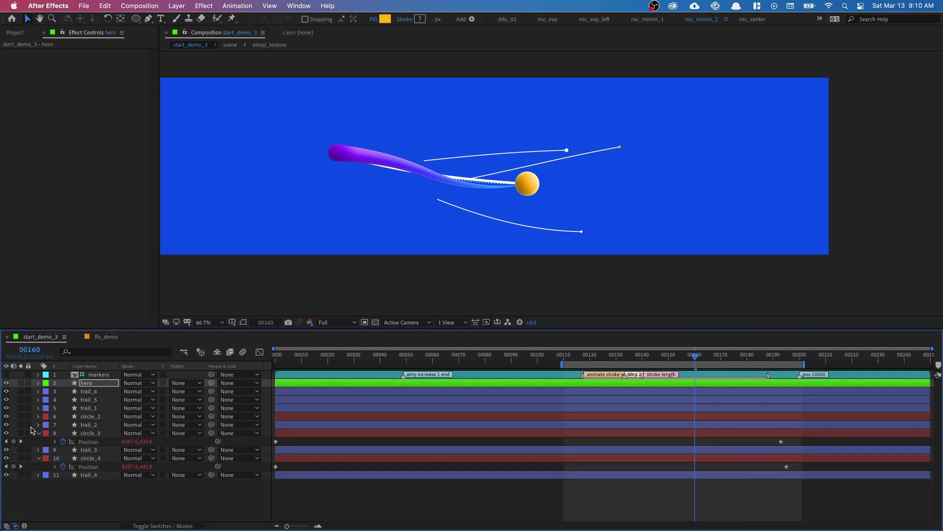
pyautogui.click(38, 433)
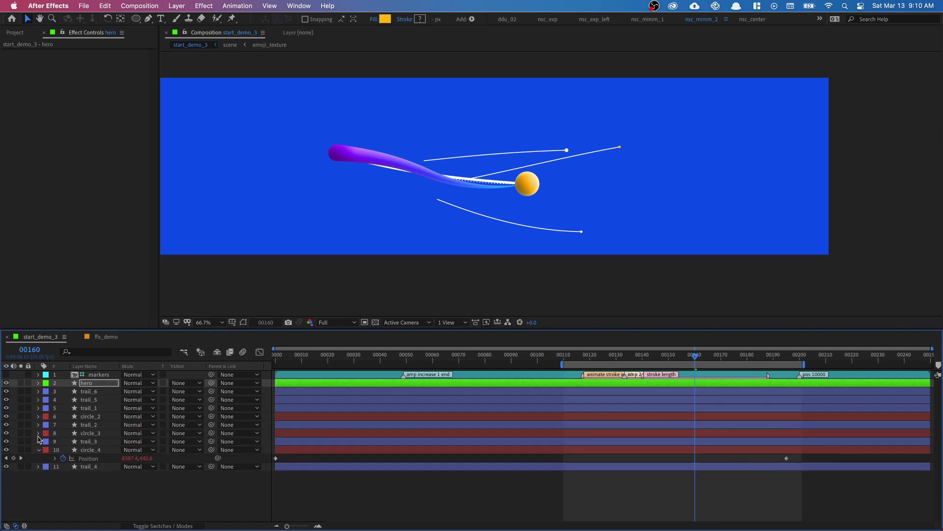
pyautogui.click(39, 449)
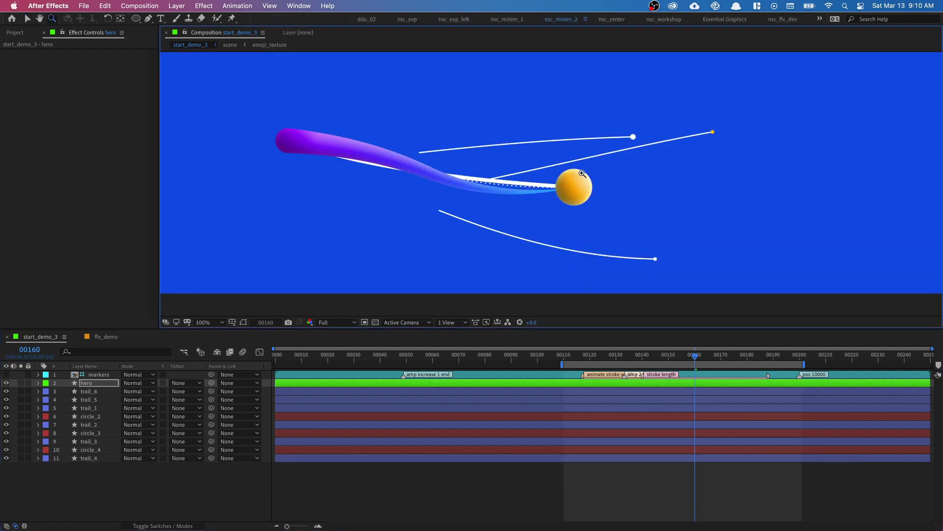
# Open the emoji_texture composition from the 01_PRECOMPS folder and select Mask 1 on its emoji image layer
pyautogui.press('z')
pyautogui.click(475, 215)
pyautogui.click(15, 33)
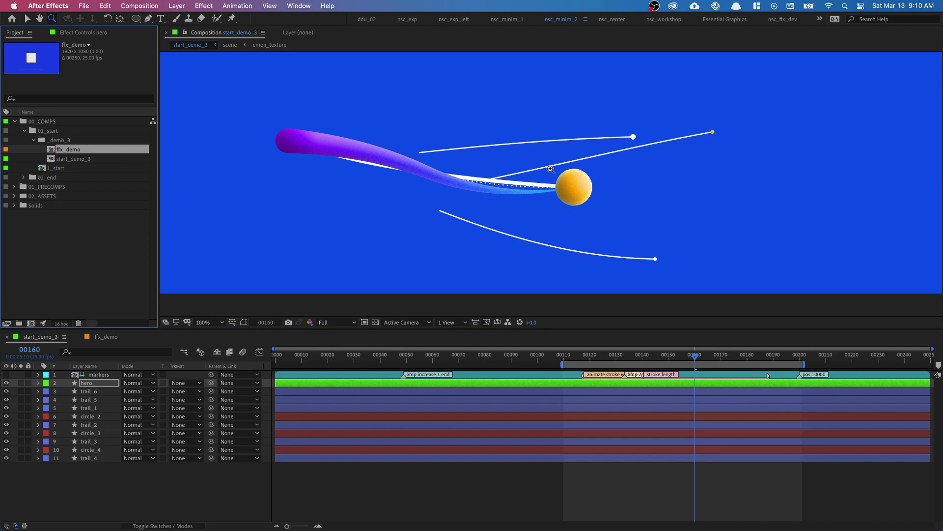
pyautogui.click(13, 187)
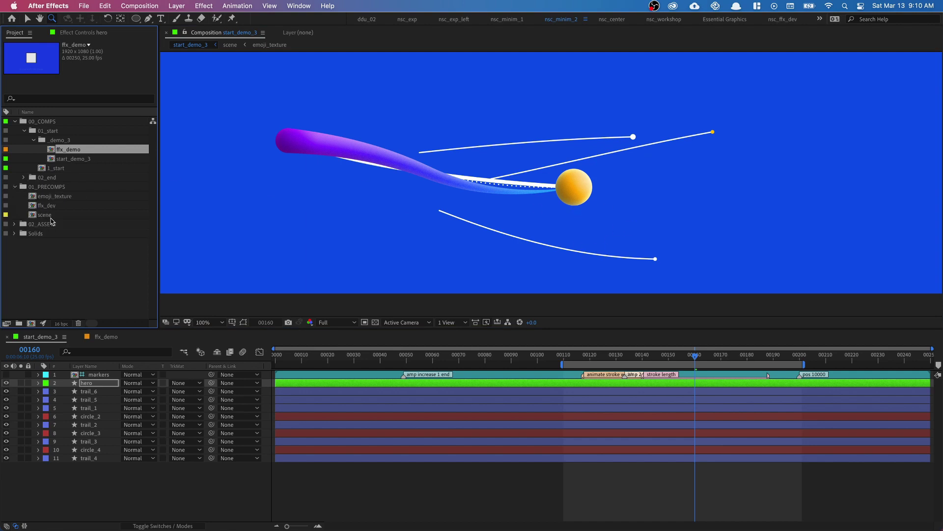
pyautogui.doubleClick(55, 196)
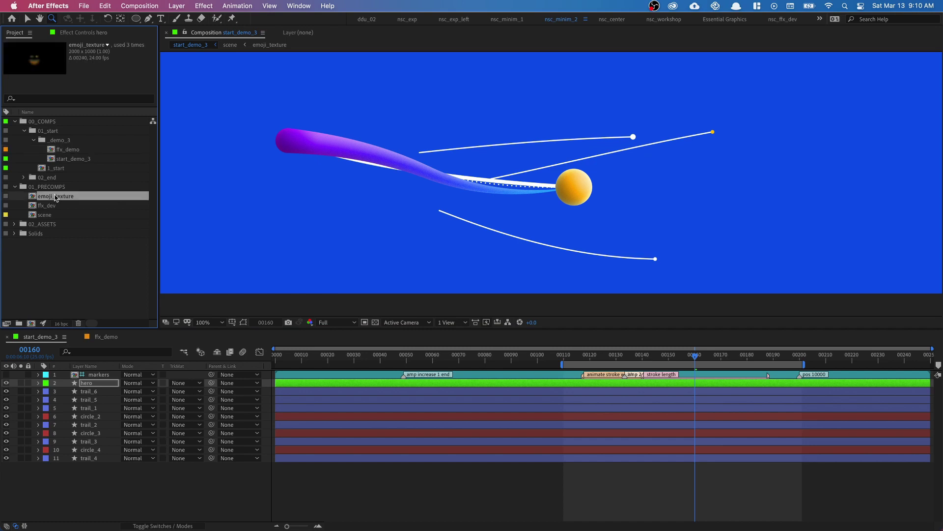
pyautogui.click(154, 391)
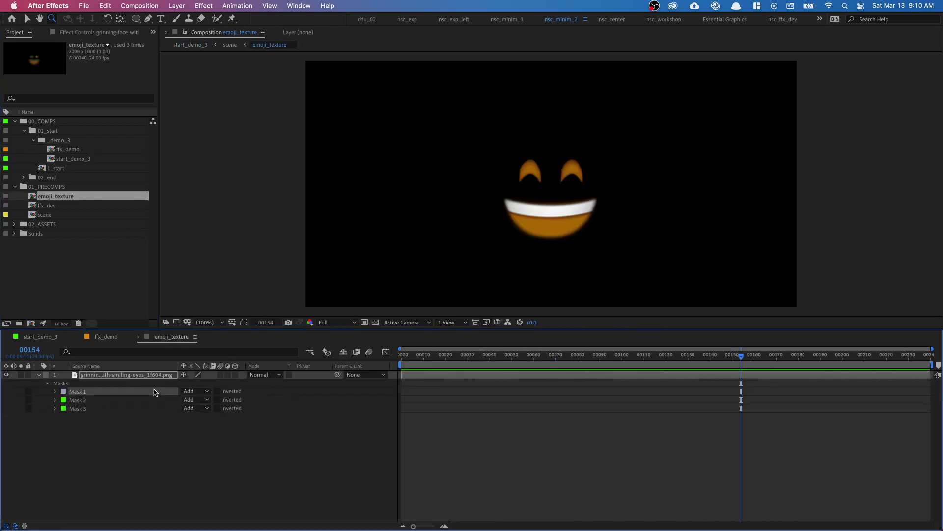
# Switch all three masks on the emoji layer to None, review the composition settings, and return the masks to Add
pyautogui.keyDown('shift'); pyautogui.click(167, 409); pyautogui.keyUp('shift')
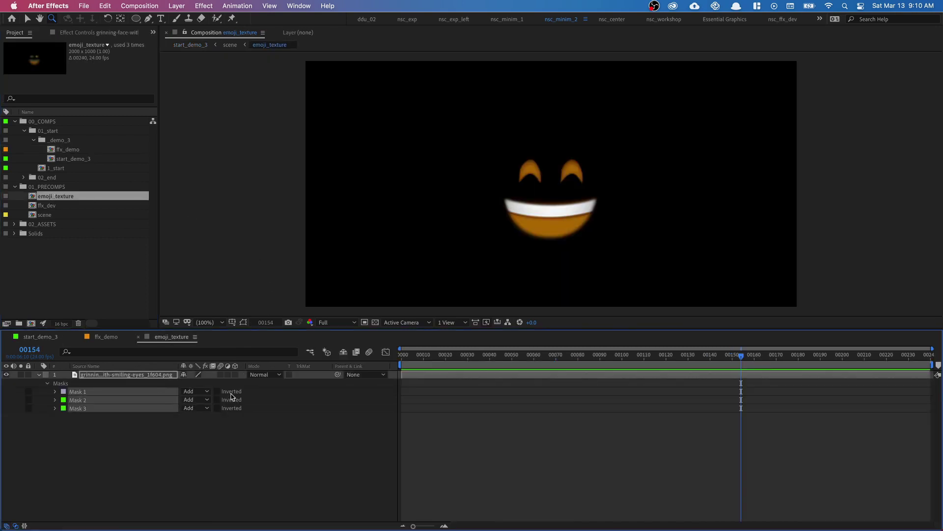
pyautogui.click(197, 391)
pyautogui.click(205, 402)
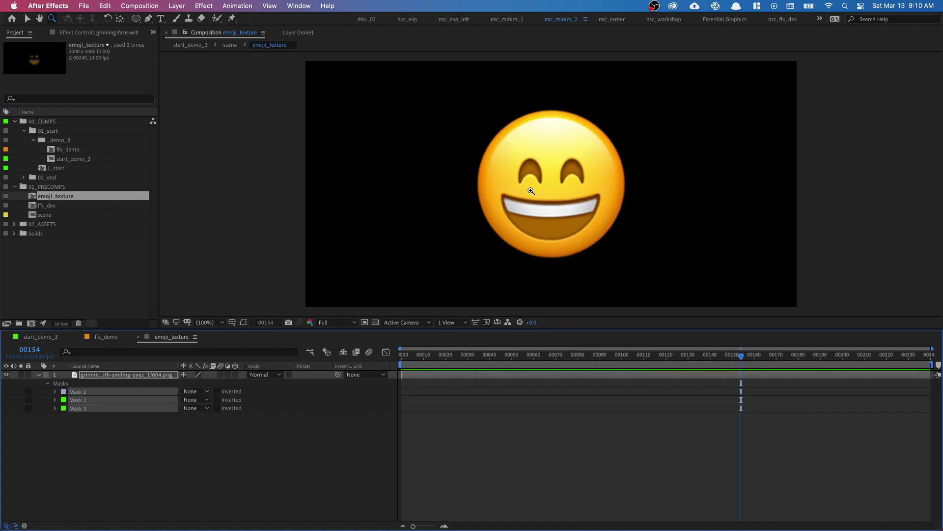
pyautogui.press('super+k')
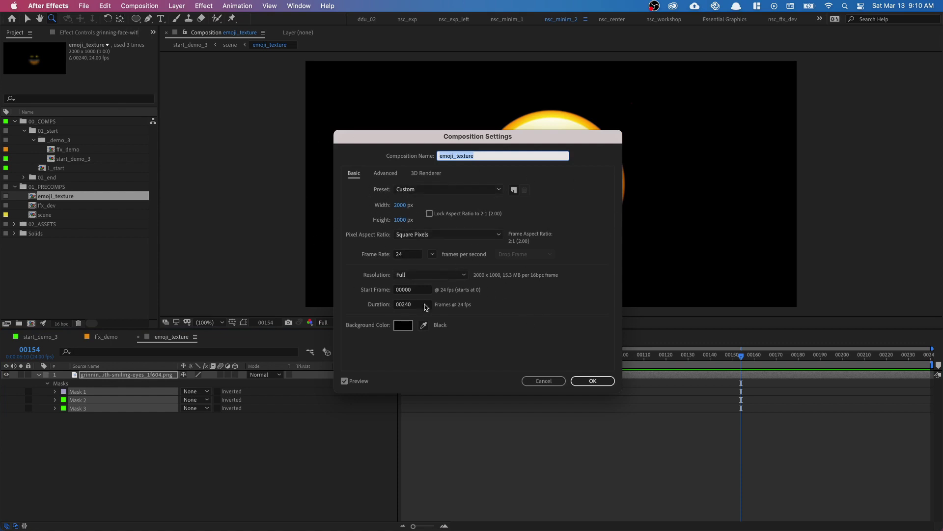
pyautogui.press('Return')
pyautogui.click(195, 391)
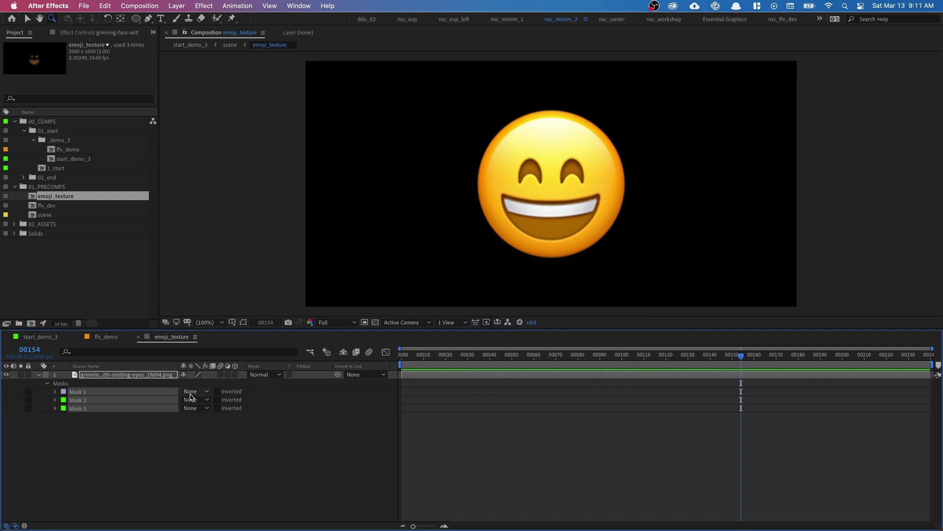
pyautogui.click(194, 399)
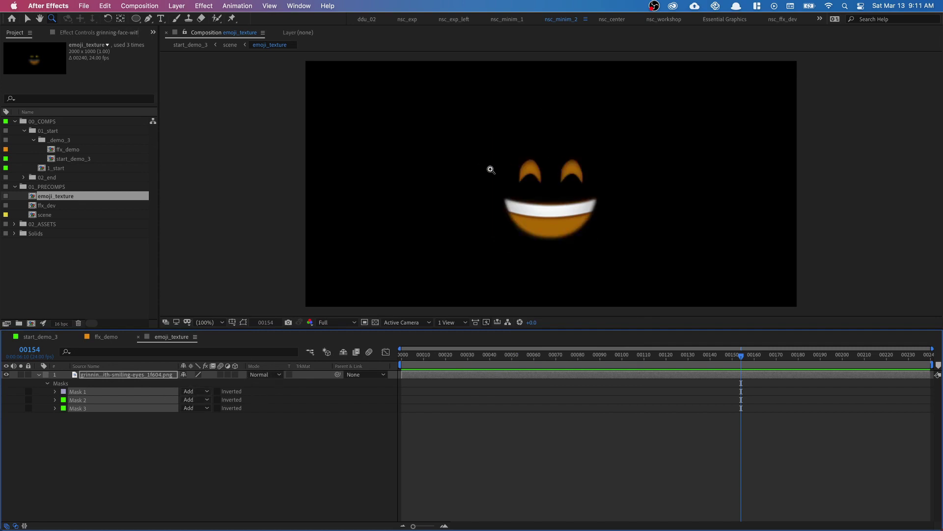
# Add the emoji_texture composition to start_demo_3 as a layer directly above the hero layer
pyautogui.click(110, 337)
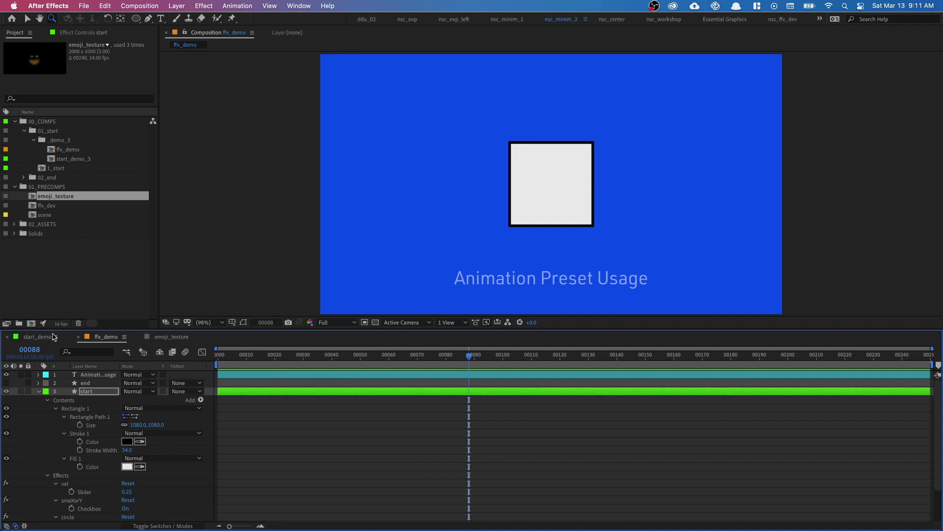
pyautogui.click(54, 337)
pyautogui.moveTo(103, 202); pyautogui.dragTo(103, 379)
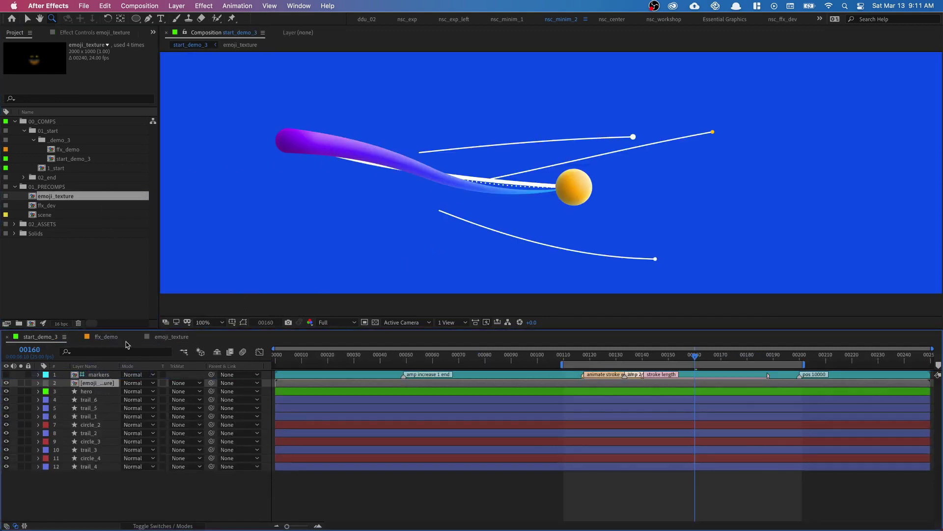
# Link the emoji_texture layer's position to the hero layer's position with an expression and check it at frame 144
pyautogui.hotkey('shift', '/')
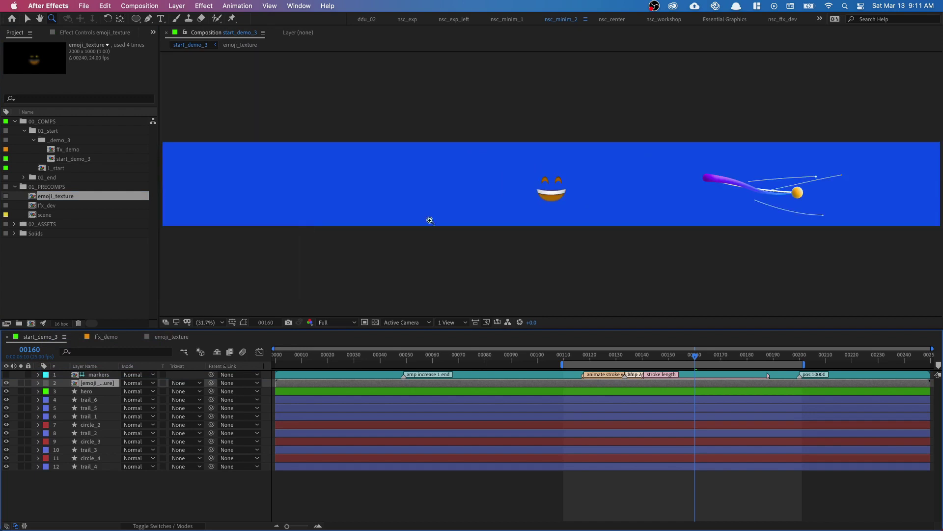
pyautogui.moveTo(614, 217); pyautogui.dragTo(455, 207)
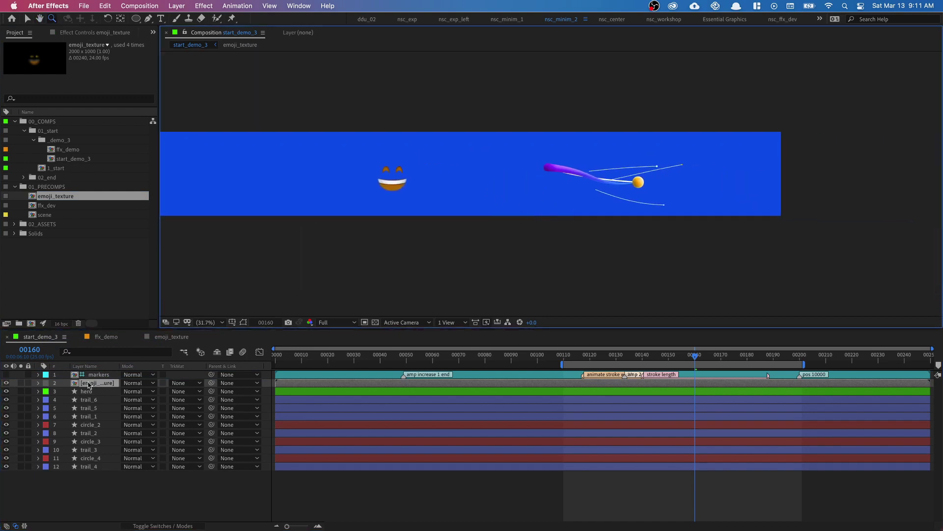
pyautogui.click(77, 393)
pyautogui.press('p')
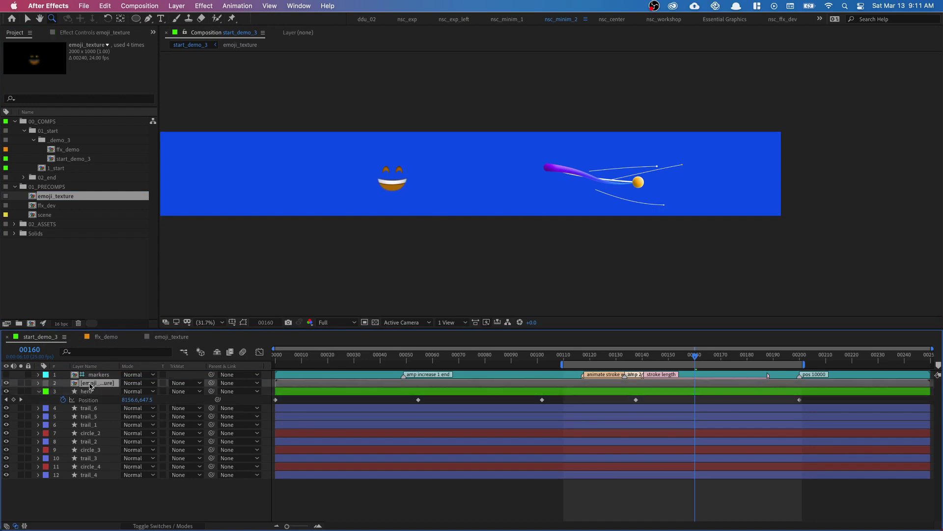
pyautogui.press('p')
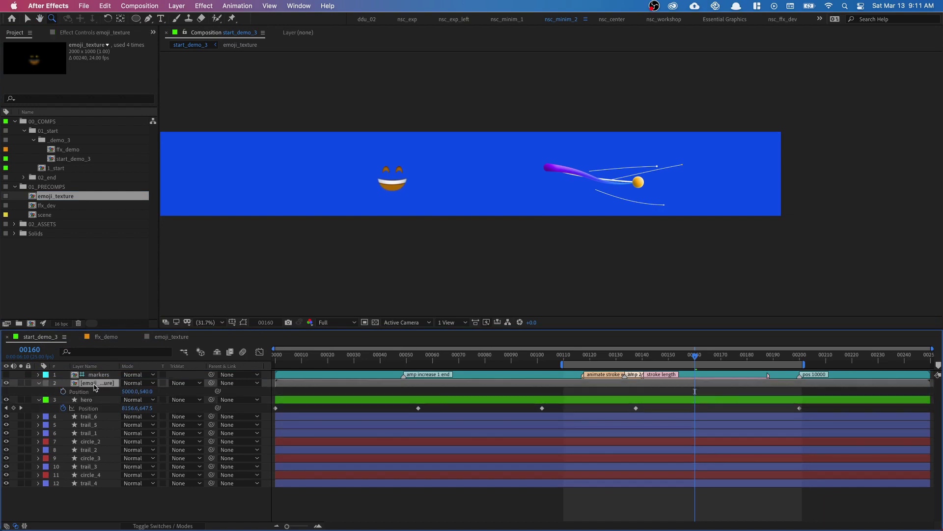
pyautogui.keyDown('alt'); pyautogui.click(64, 391); pyautogui.keyUp('alt')
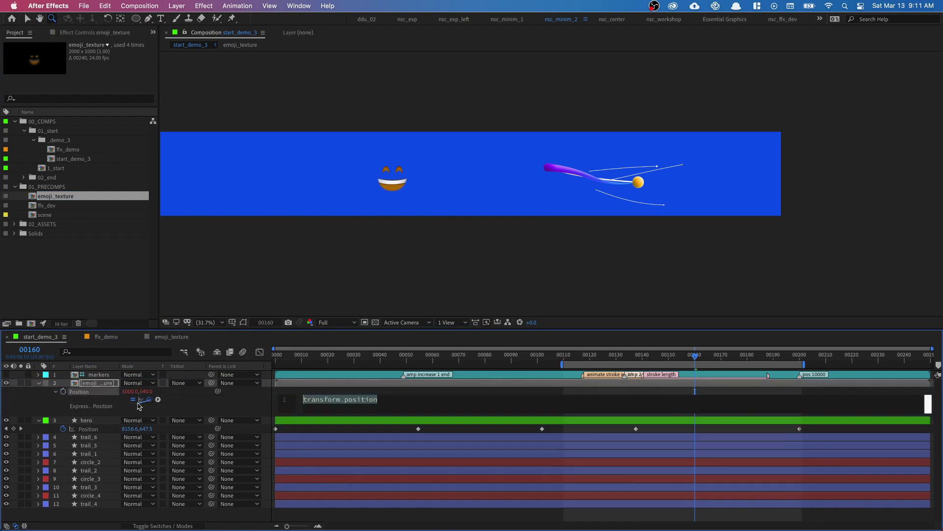
pyautogui.moveTo(149, 399); pyautogui.dragTo(93, 432)
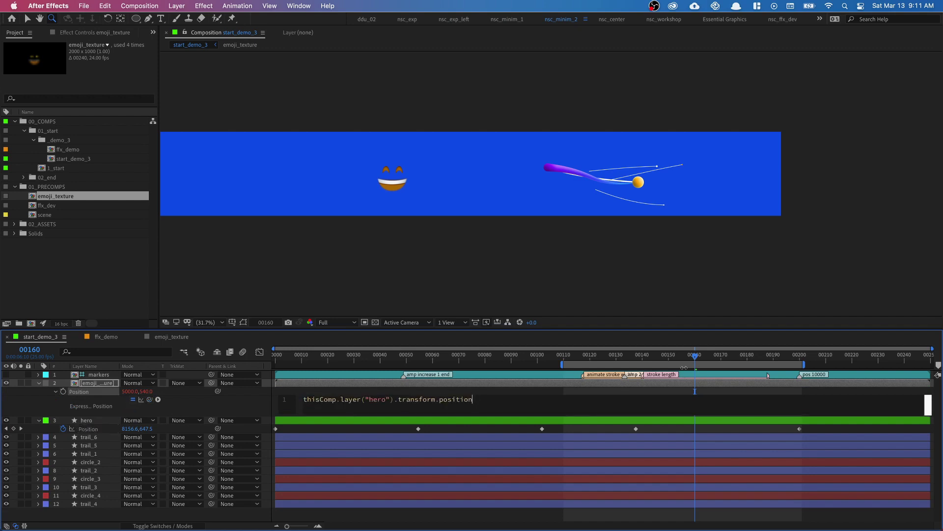
pyautogui.moveTo(693, 360); pyautogui.dragTo(655, 356)
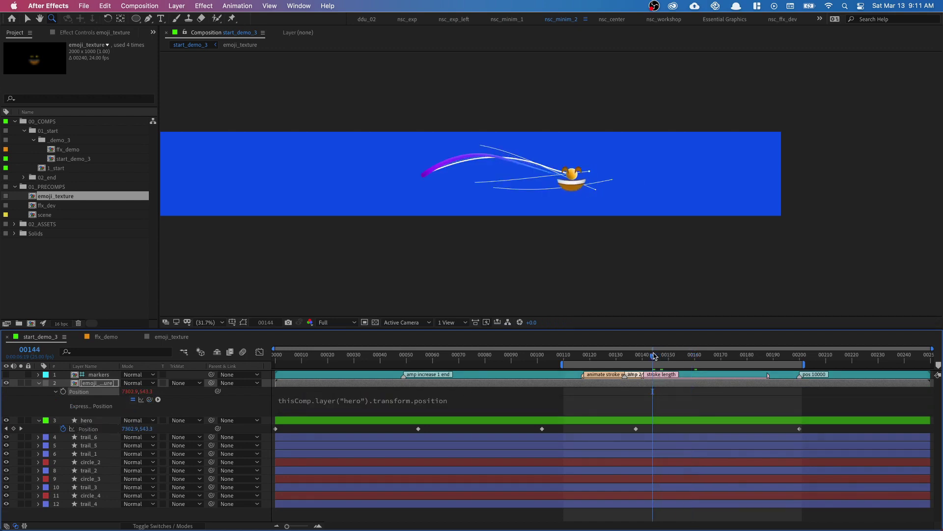
# Set the emoji_texture layer's auto-orientation to Orient Along Path
pyautogui.click(554, 158)
pyautogui.click(585, 216)
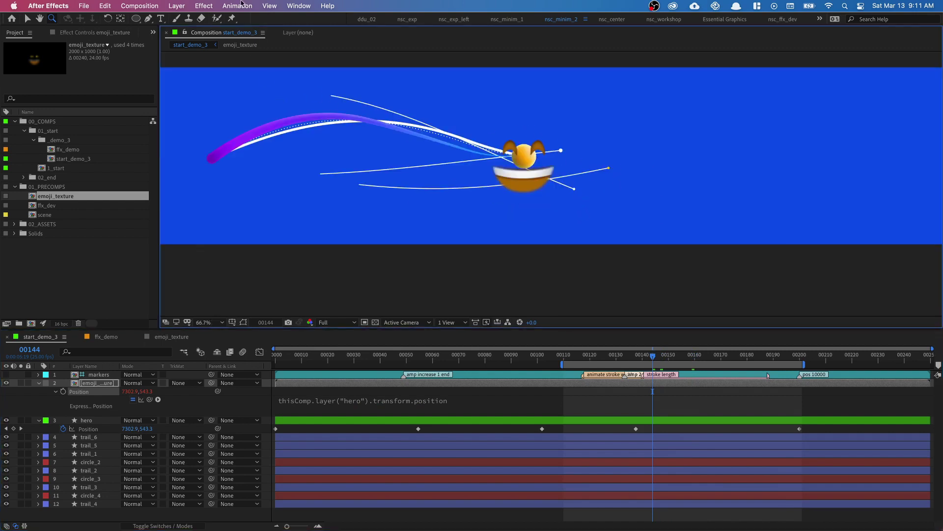
pyautogui.click(179, 5)
pyautogui.moveTo(261, 128)
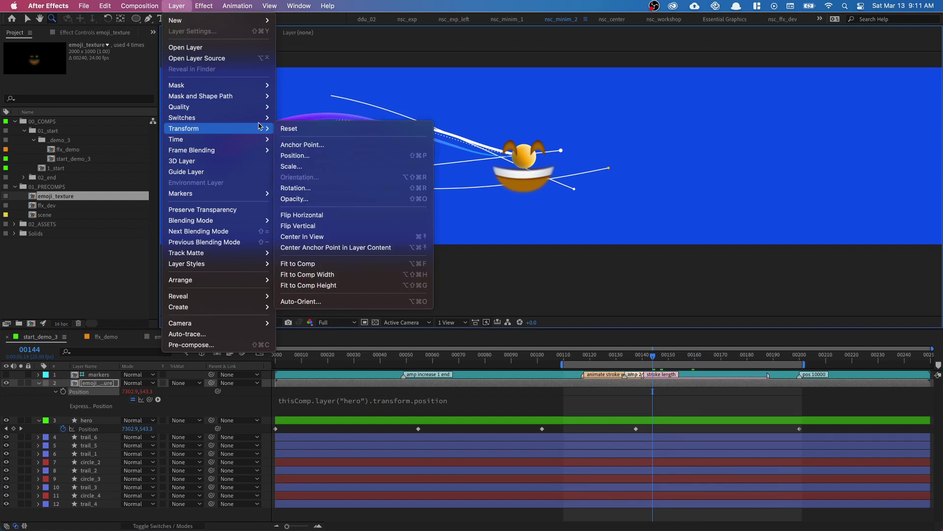
pyautogui.click(401, 302)
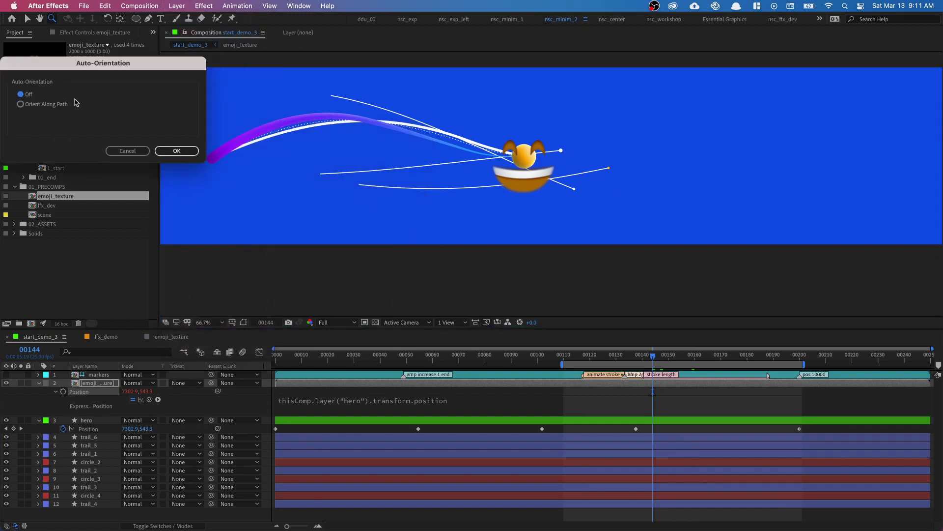
pyautogui.click(59, 105)
pyautogui.click(176, 151)
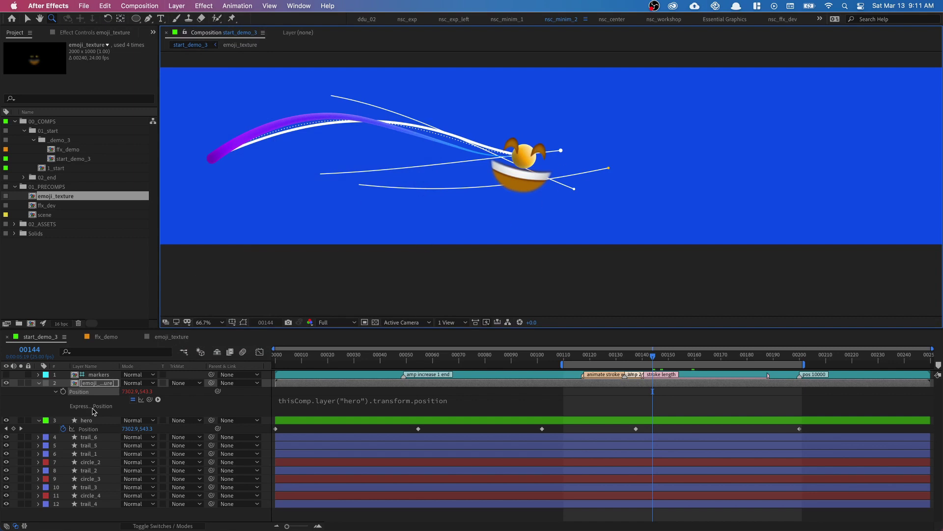
# Set the emoji_texture layer's rotation to 90° and its scale to 35%
pyautogui.press('r')
pyautogui.click(134, 391)
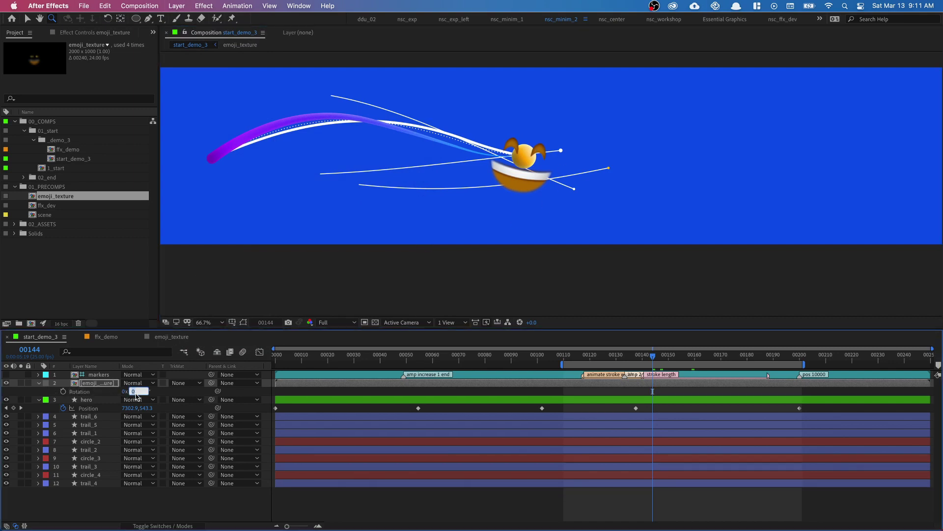
pyautogui.write('90')
pyautogui.press('Return')
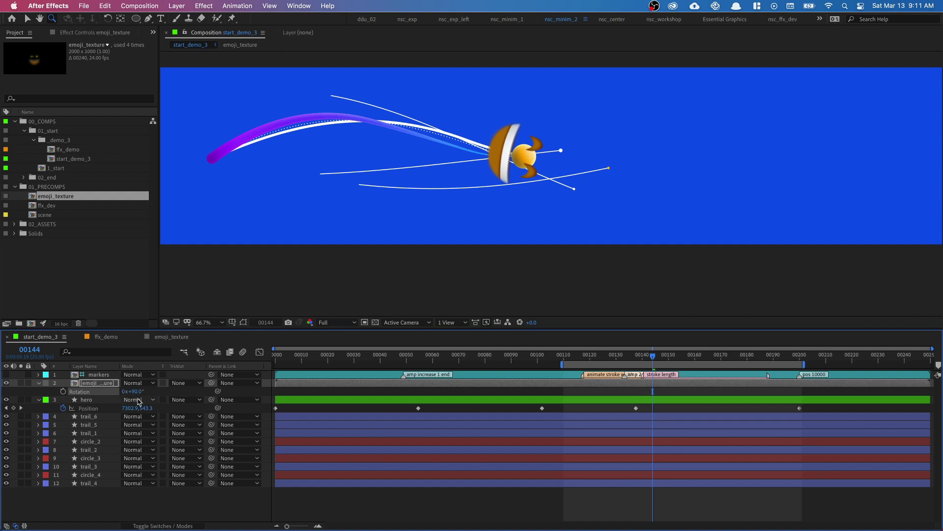
pyautogui.click(100, 383)
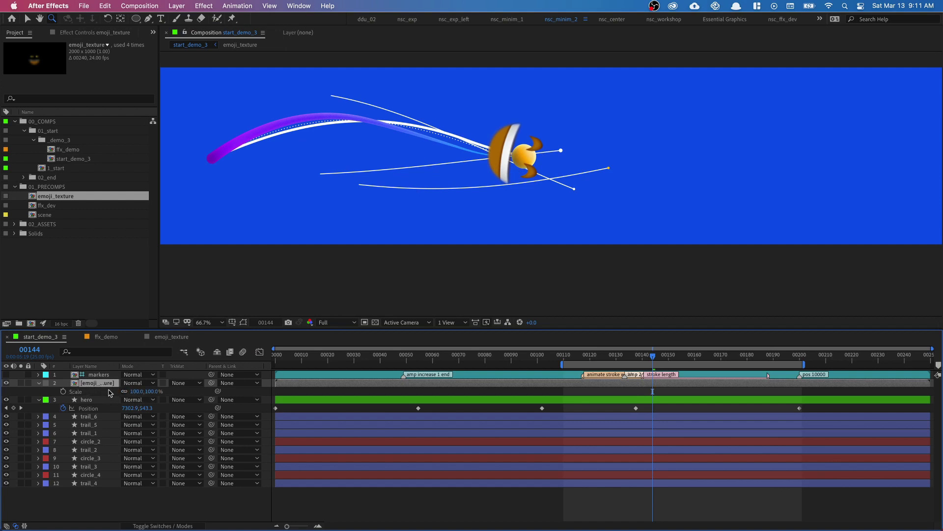
pyautogui.press('s')
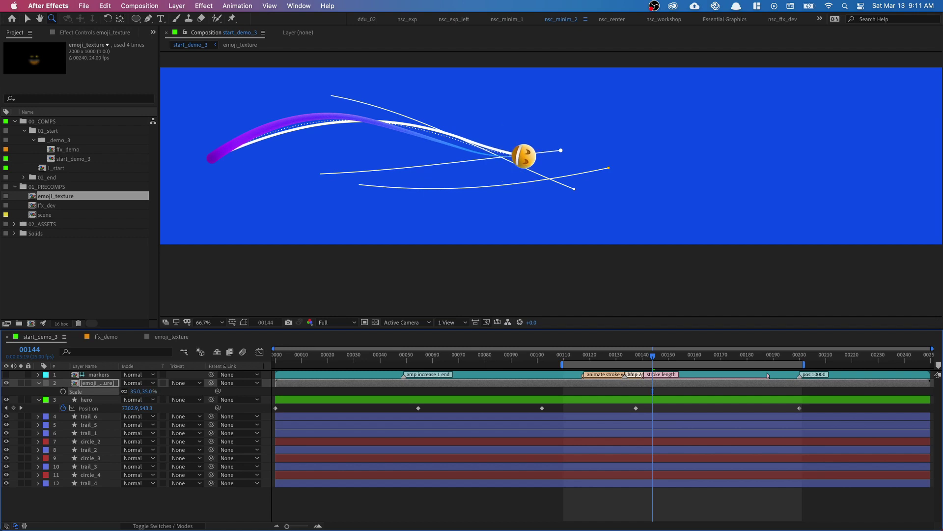
# Apply the CC Sphere effect to the emoji_texture layer
pyautogui.click(555, 154)
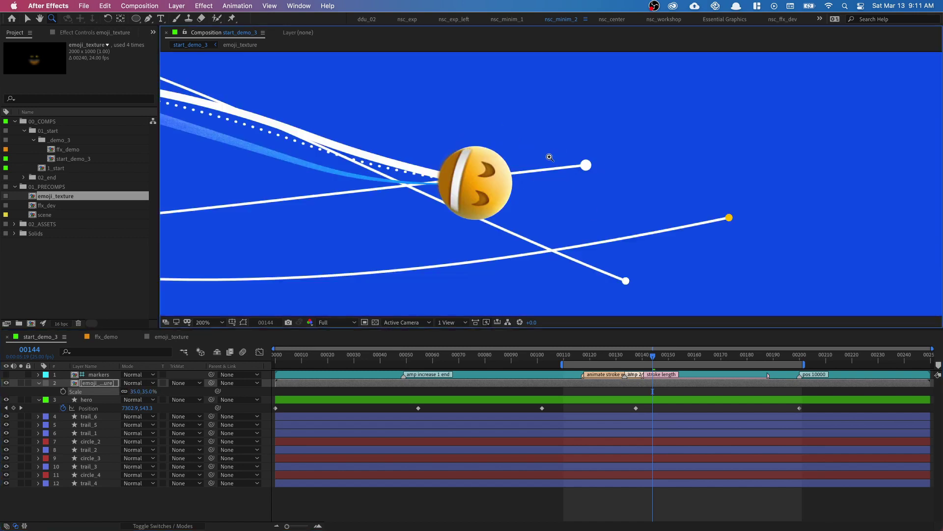
pyautogui.click(111, 383)
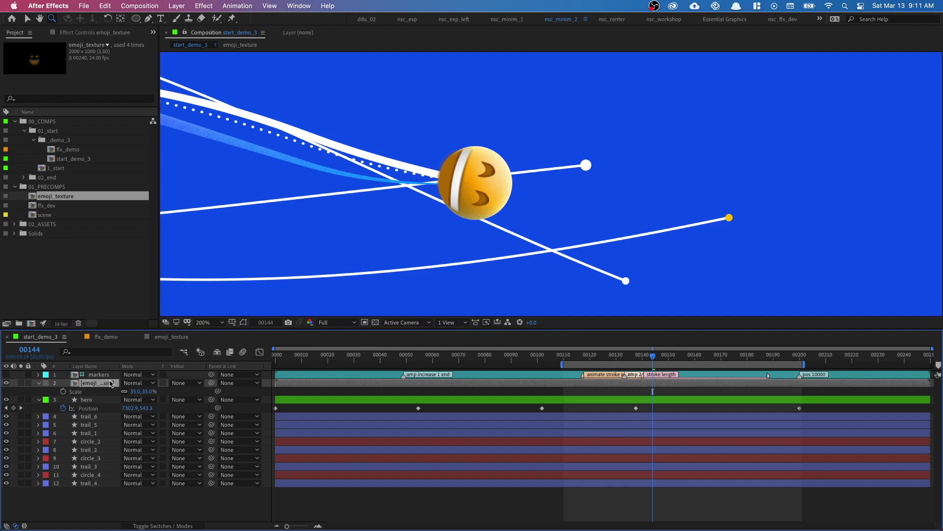
pyautogui.click(111, 35)
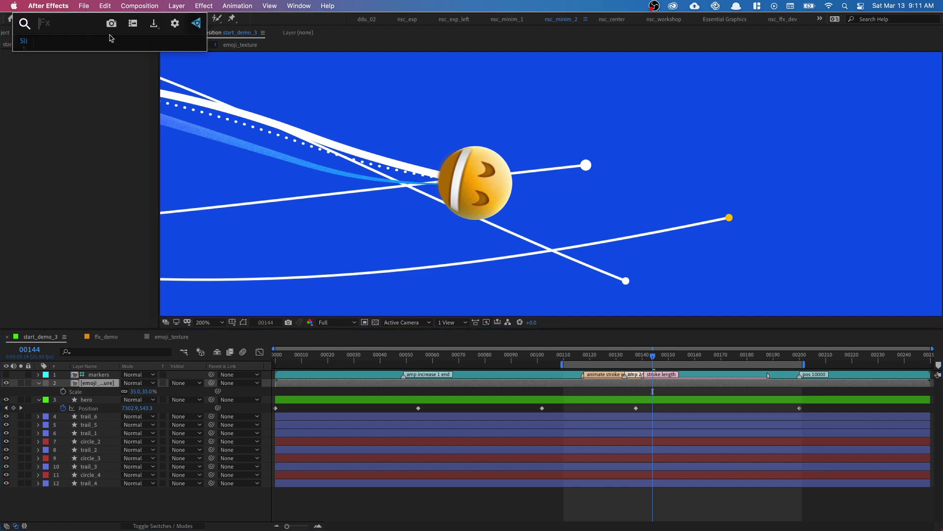
pyautogui.hotkey('ctrl', 'space')
pyautogui.write('cc sp')
pyautogui.press('Return')
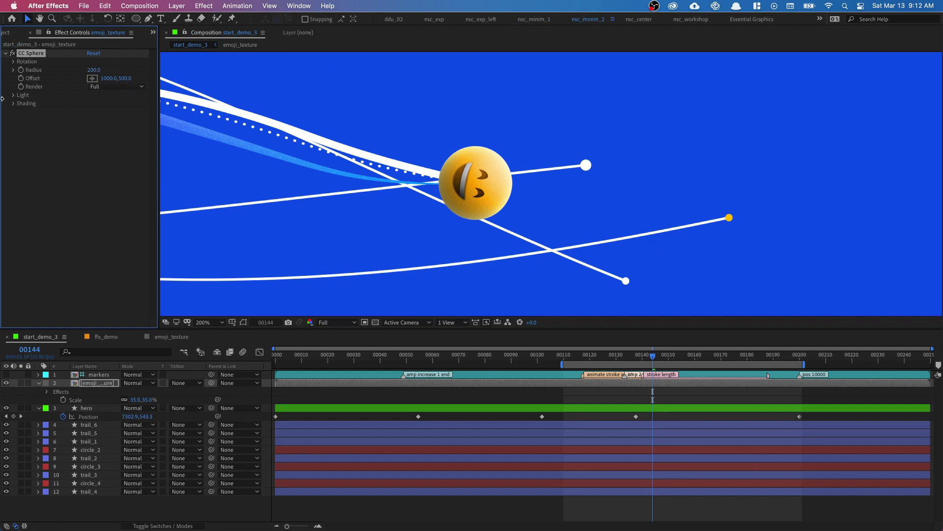
# Try a Rotation Y of 13° on the CC Sphere effect and undo it
pyautogui.click(14, 62)
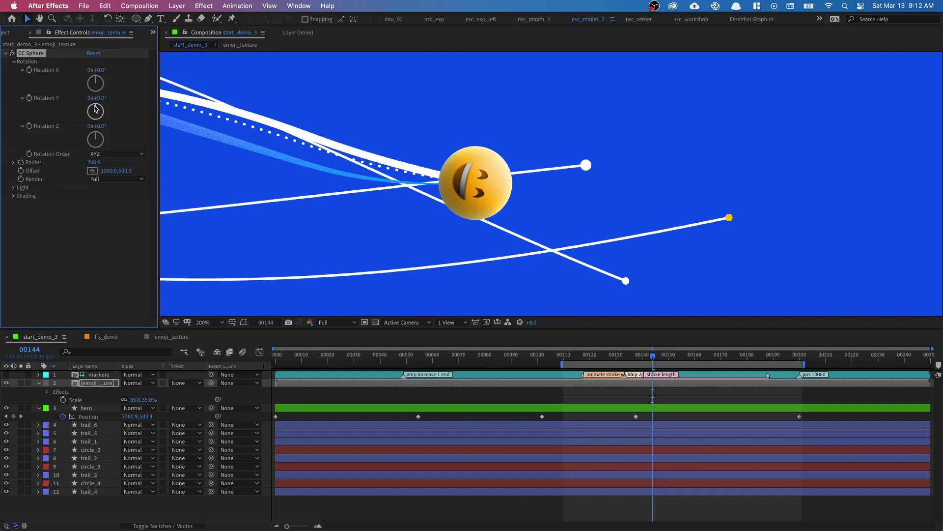
pyautogui.moveTo(96, 109)
pyautogui.mouseDown()
pyautogui.moveTo(126, 123)
pyautogui.moveTo(98, 101)
pyautogui.mouseUp()
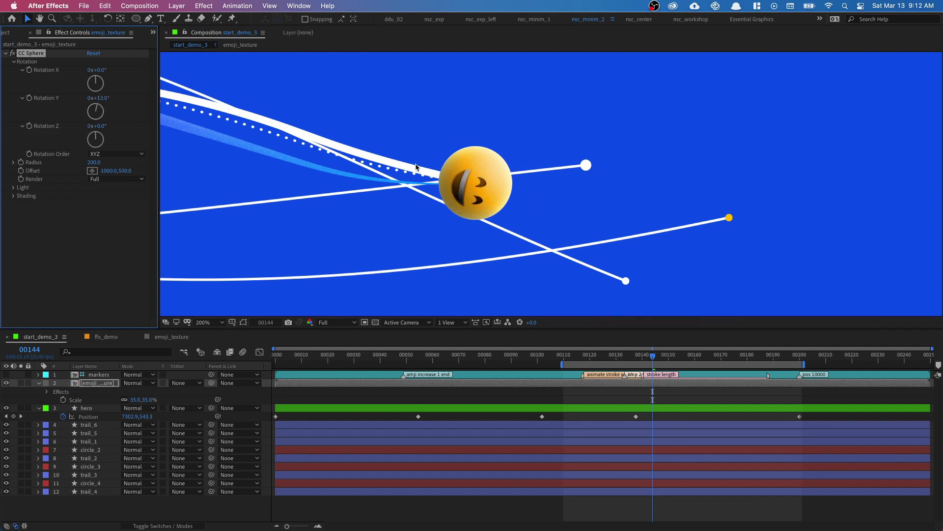
pyautogui.press('super+z')
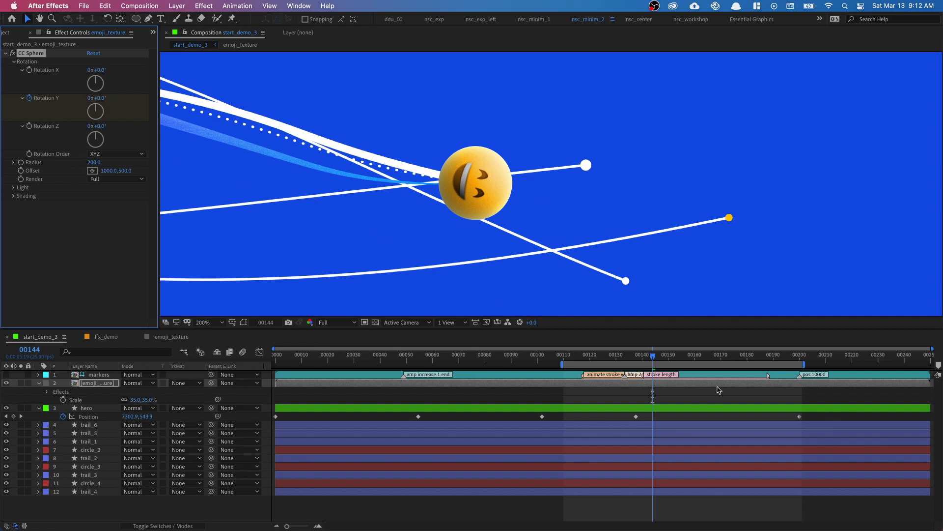
# Place the 0° CC Sphere Rotation Y keyframe at about frame 150 on the emoji_texture layer
pyautogui.press('u')
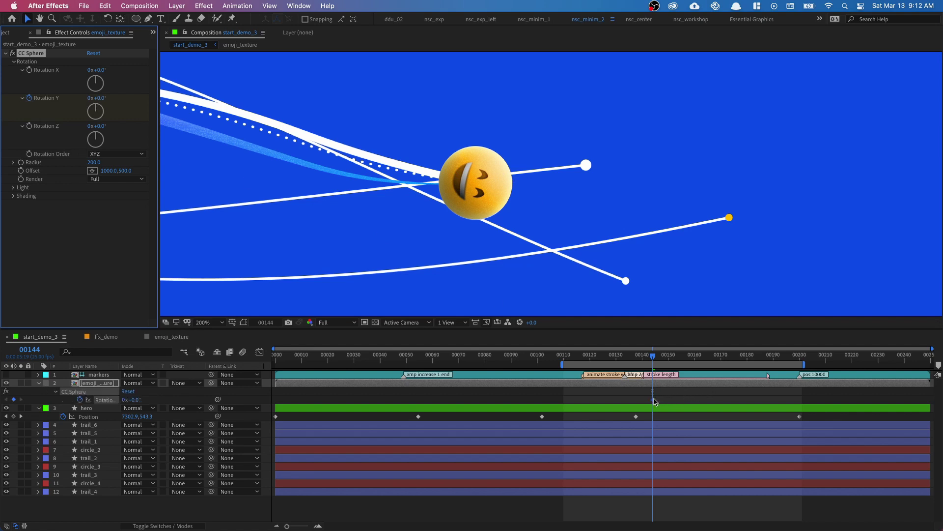
pyautogui.moveTo(653, 400); pyautogui.dragTo(579, 402)
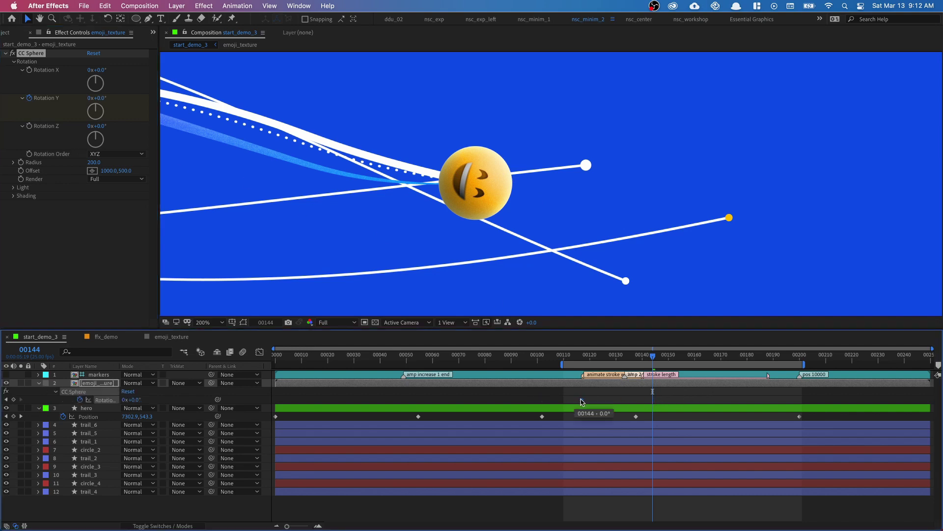
pyautogui.moveTo(666, 408); pyautogui.dragTo(663, 408)
# At frame 118, keyframe the CC Sphere Rotation Y at -110° and inspect the ball
pyautogui.moveTo(667, 357); pyautogui.dragTo(587, 360)
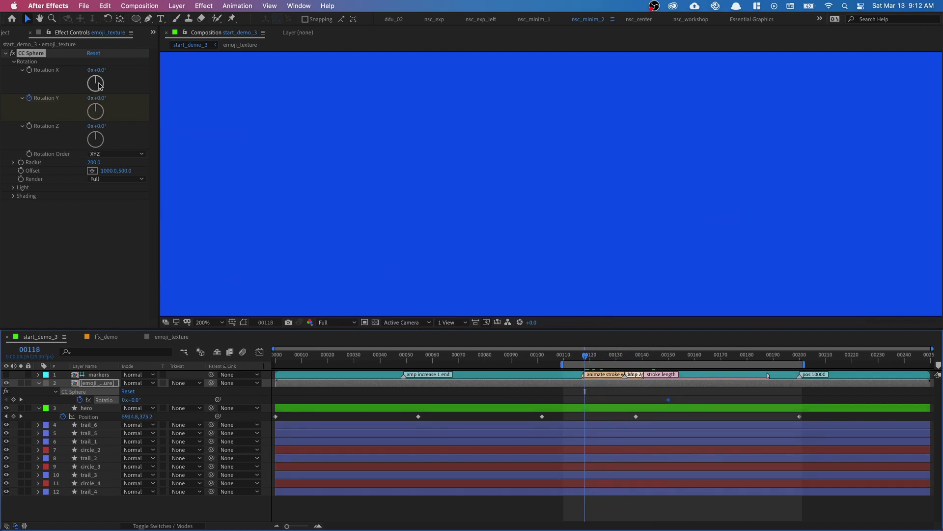
pyautogui.click(98, 99)
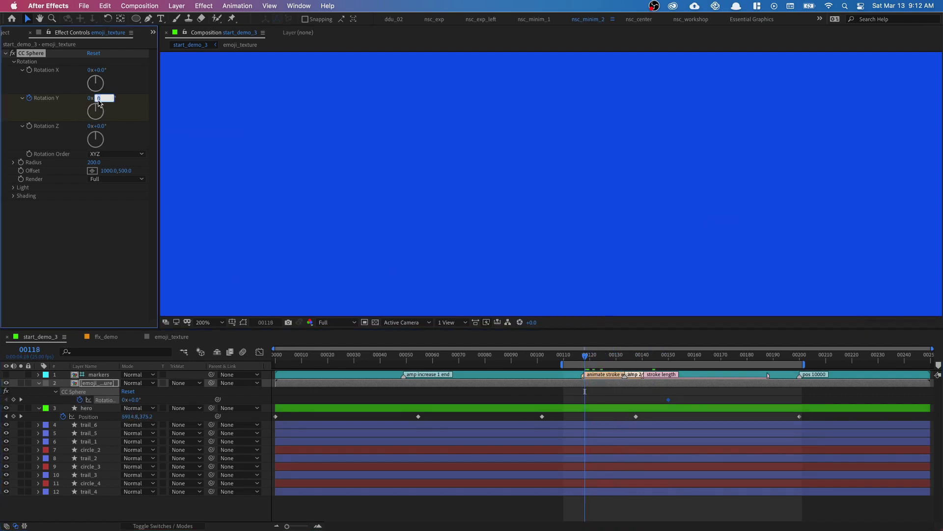
pyautogui.write('-110')
pyautogui.press('Return')
pyautogui.press(',')
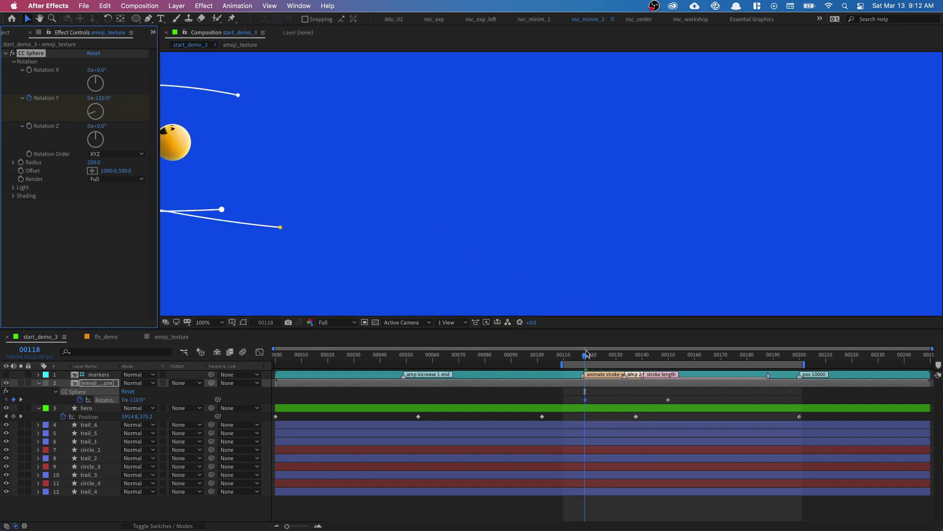
pyautogui.moveTo(398, 215); pyautogui.dragTo(530, 246)
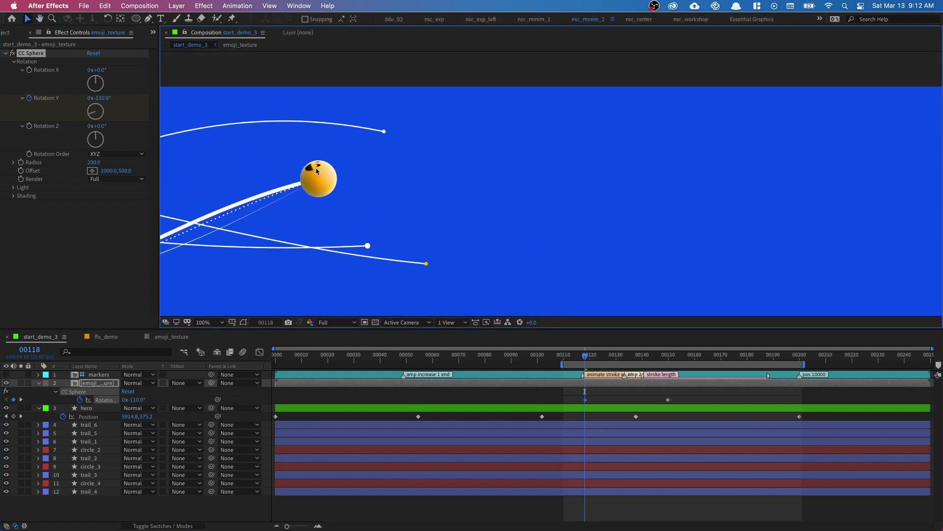
# Try a CC Sphere Rotation Y of -147° at frame 118 and undo it
pyautogui.click(90, 108)
pyautogui.moveTo(90, 109); pyautogui.dragTo(91, 119)
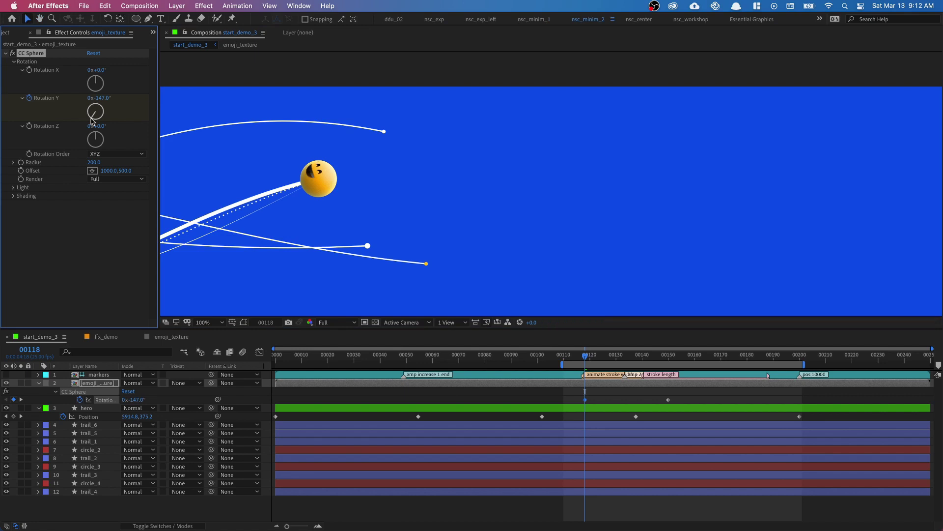
pyautogui.press('super+z')
# Solo the emoji_texture layer and set its CC Sphere Render option to Outside
pyautogui.click(109, 179)
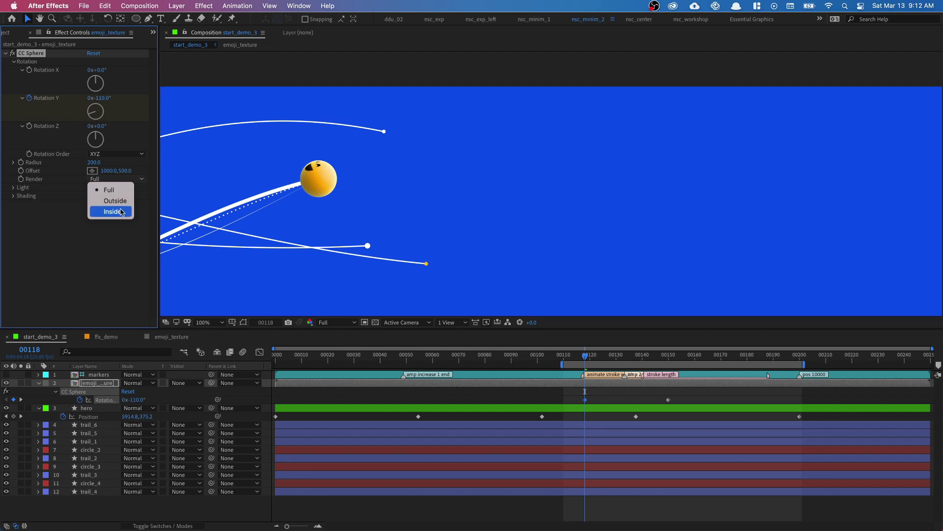
pyautogui.click(21, 383)
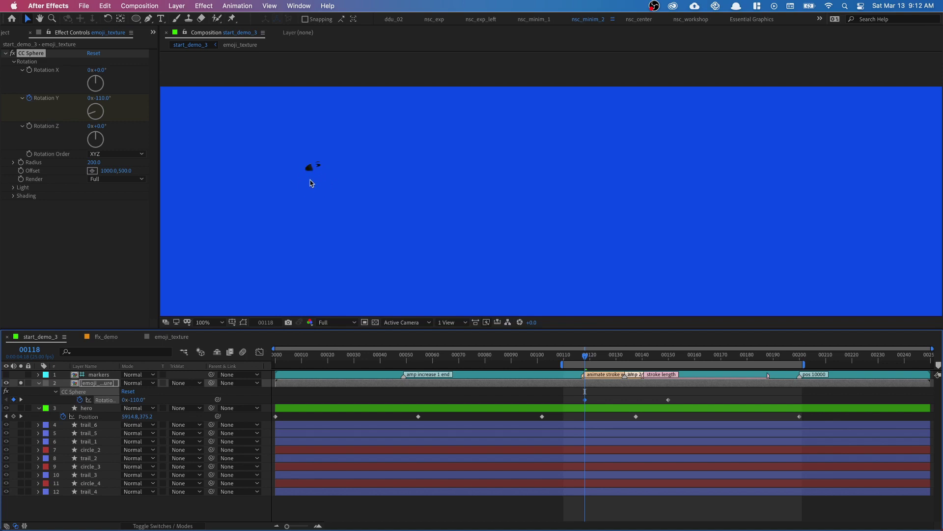
pyautogui.click(113, 180)
pyautogui.click(116, 201)
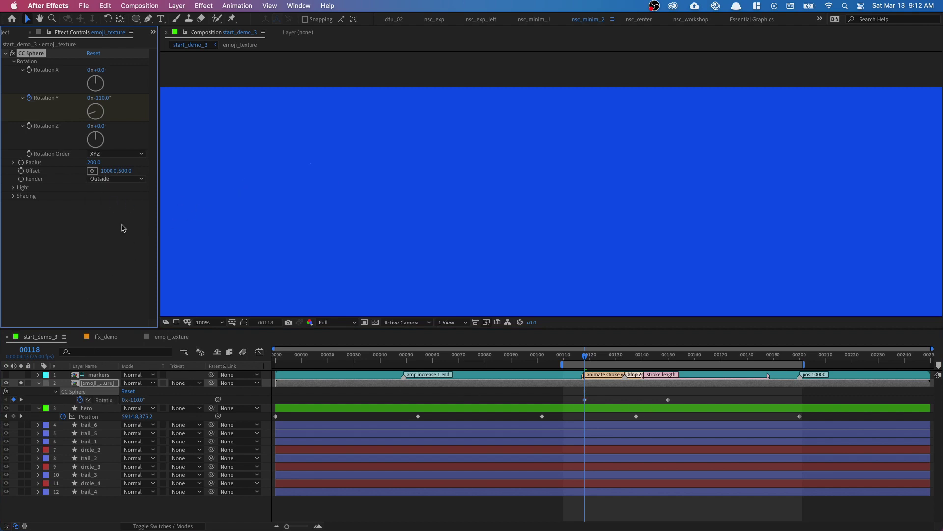
# Set the CC Sphere Rotation Y keyframe at frame 118 to -120°
pyautogui.click(103, 98)
pyautogui.write('-120')
pyautogui.press('Return')
pyautogui.press('super+z')
pyautogui.press('super+shift+z')
# Go to frame 141, unsolo the emoji_texture layer and look closely at the face on the ball
pyautogui.click(14, 189)
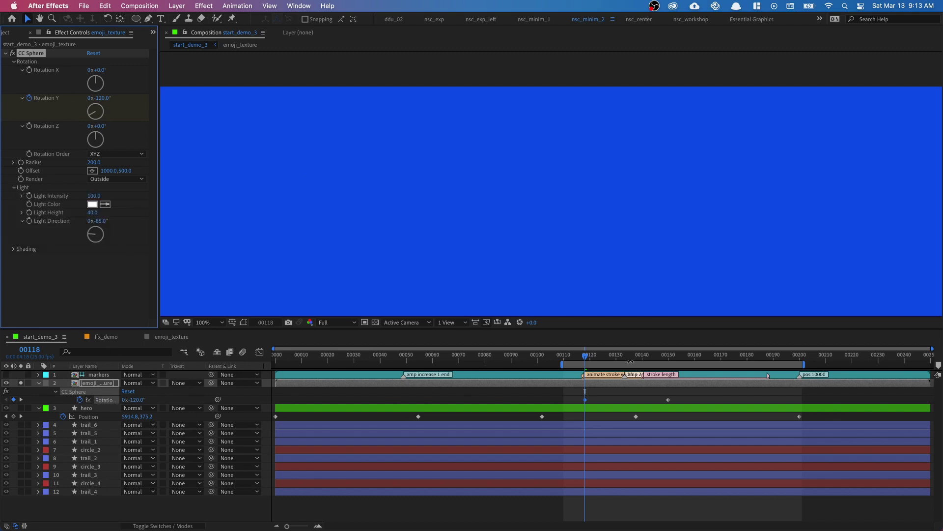
pyautogui.moveTo(631, 361); pyautogui.dragTo(645, 358)
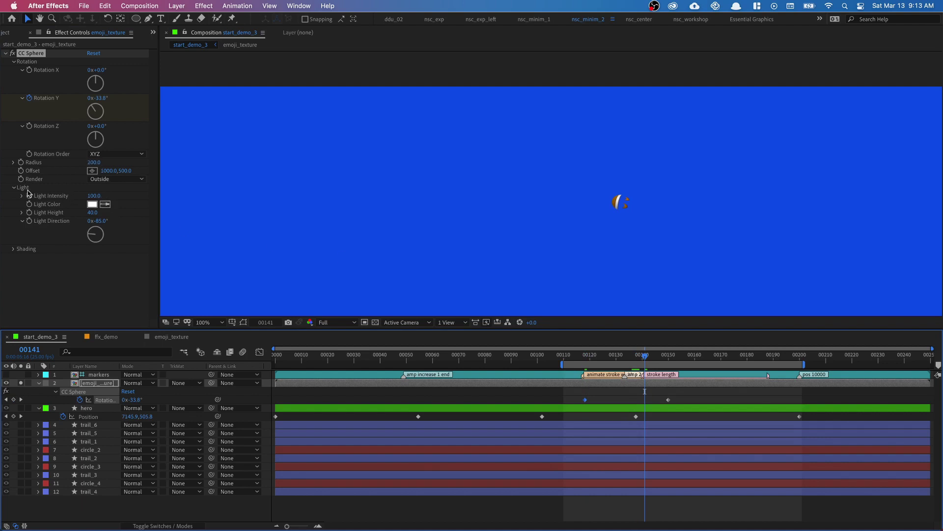
pyautogui.click(21, 383)
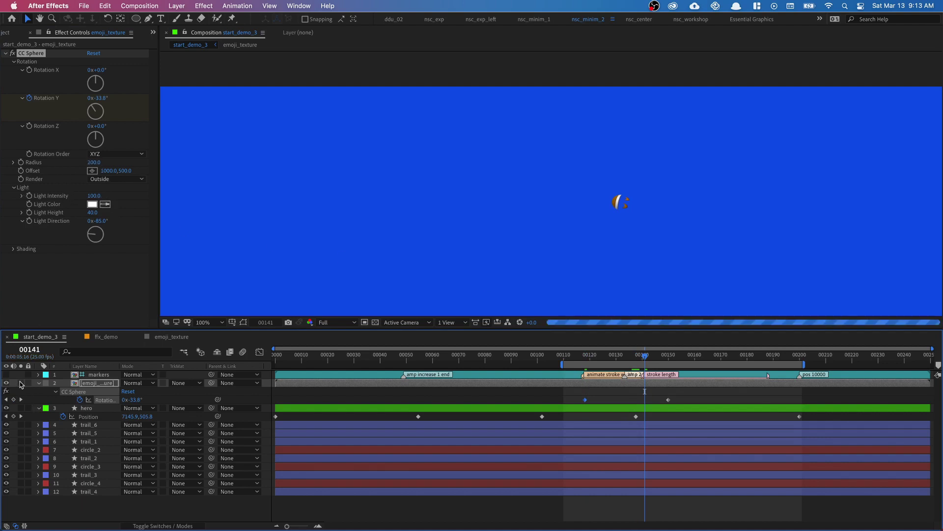
pyautogui.click(681, 192)
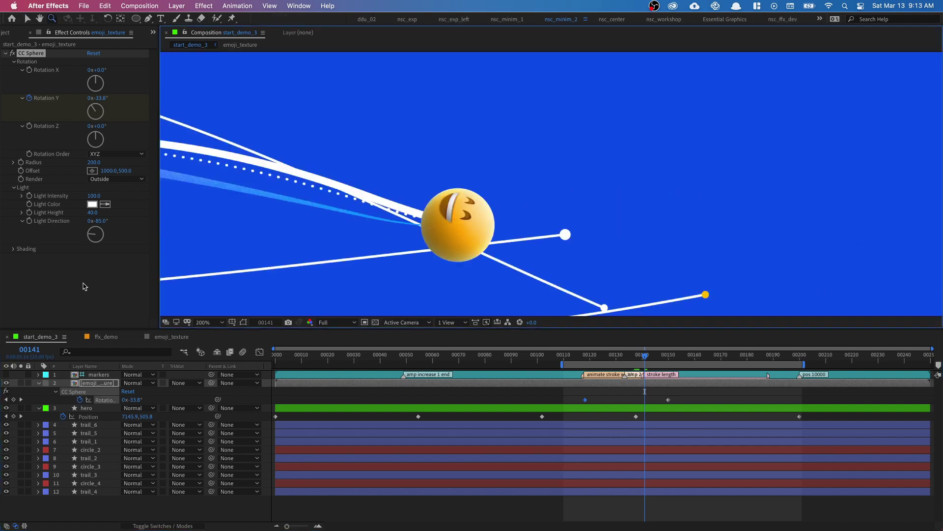
# Apply the Curves effect to the emoji_texture layer and pull the middle of the RGB curve down to darken the face
pyautogui.hotkey('ctrl', 'space')
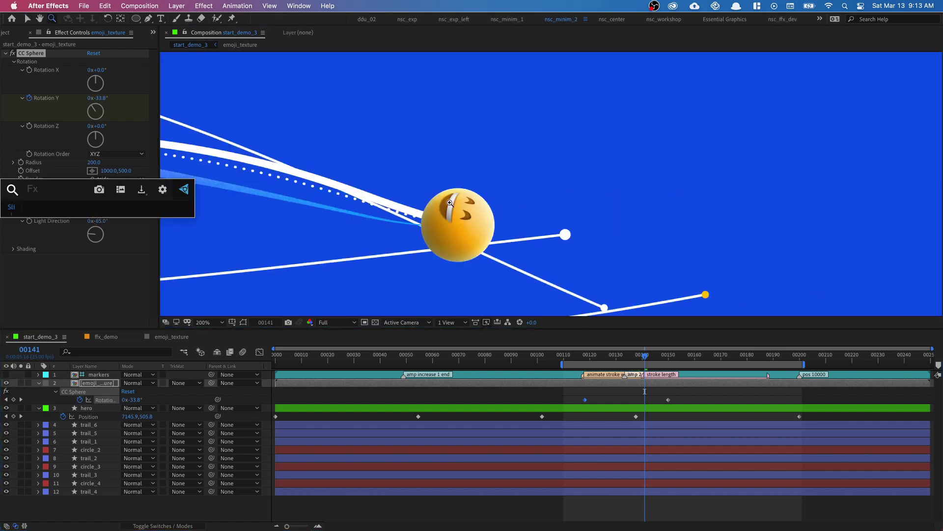
pyautogui.write('cur')
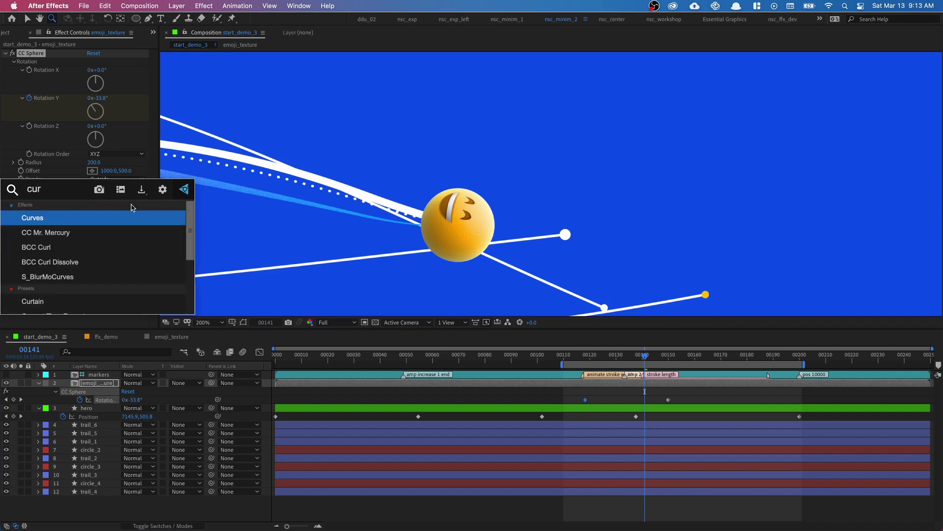
pyautogui.press('Return')
pyautogui.moveTo(86, 234); pyautogui.dragTo(105, 251)
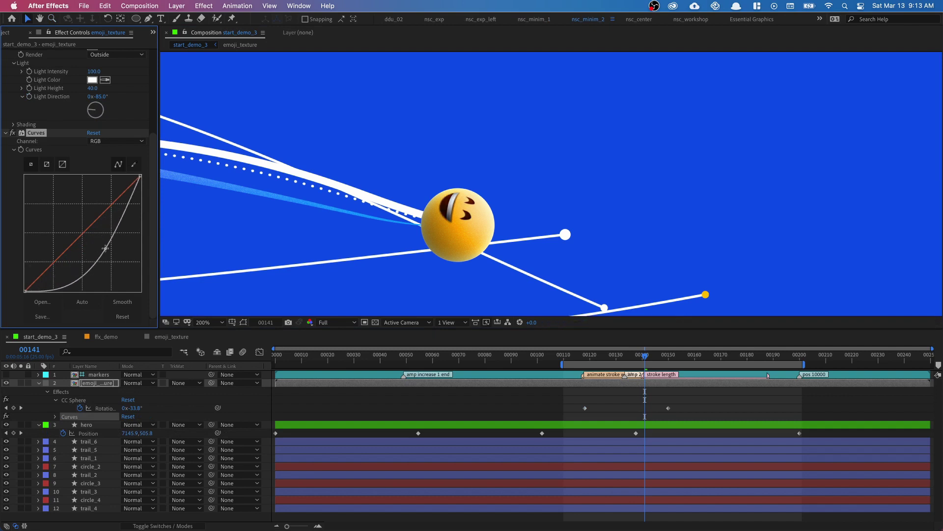
# Preview the animation from about frame 113 to check the darkened face on the rotating ball
pyautogui.click(572, 362)
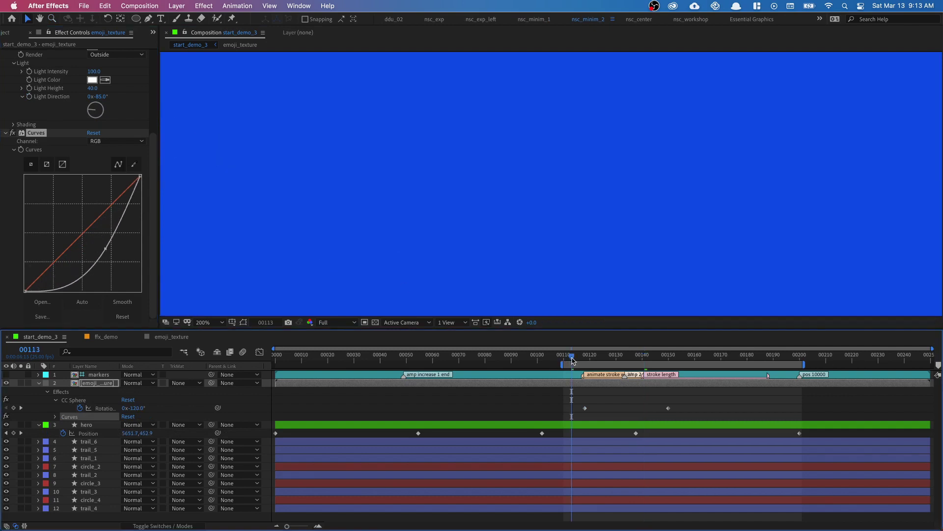
pyautogui.press(',')
pyautogui.press('space')
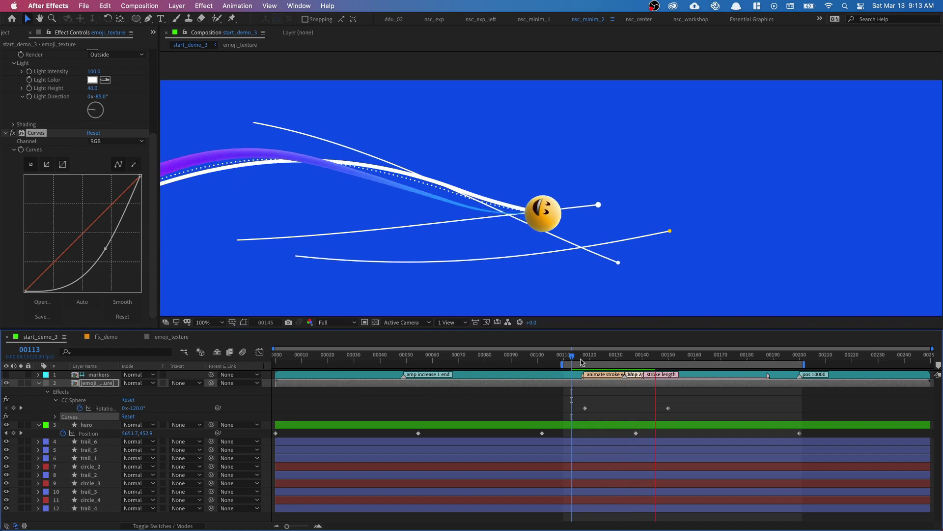
pyautogui.click(582, 361)
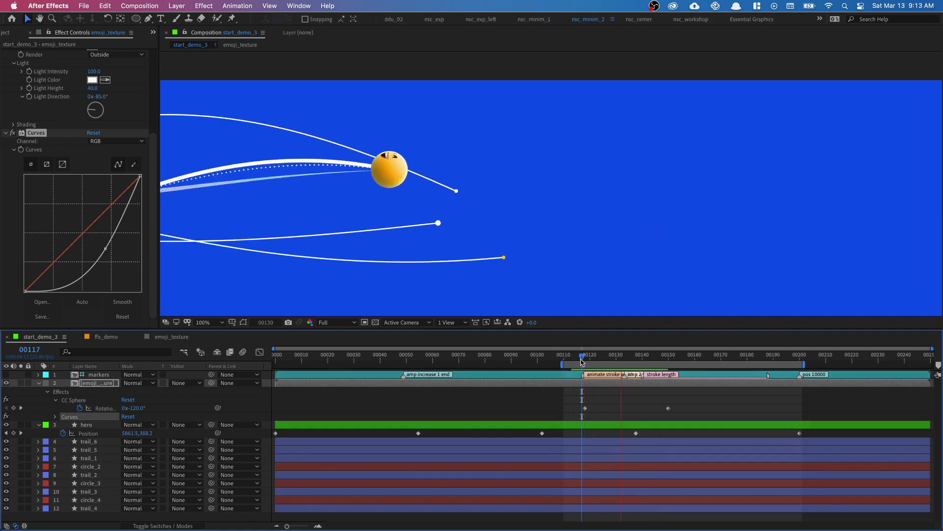
pyautogui.click(575, 358)
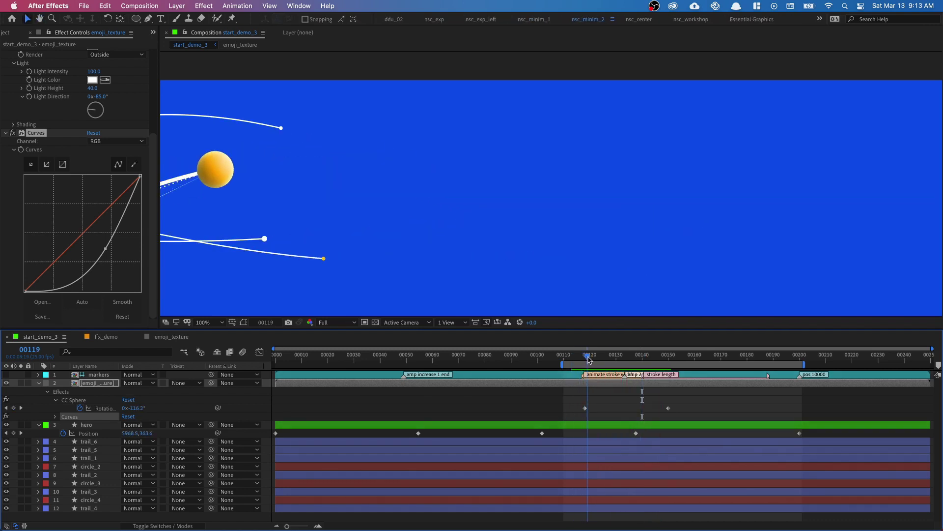
# Scale the emoji_texture layer to 38% while checking the ball's edge closely at frame 125
pyautogui.press('z')
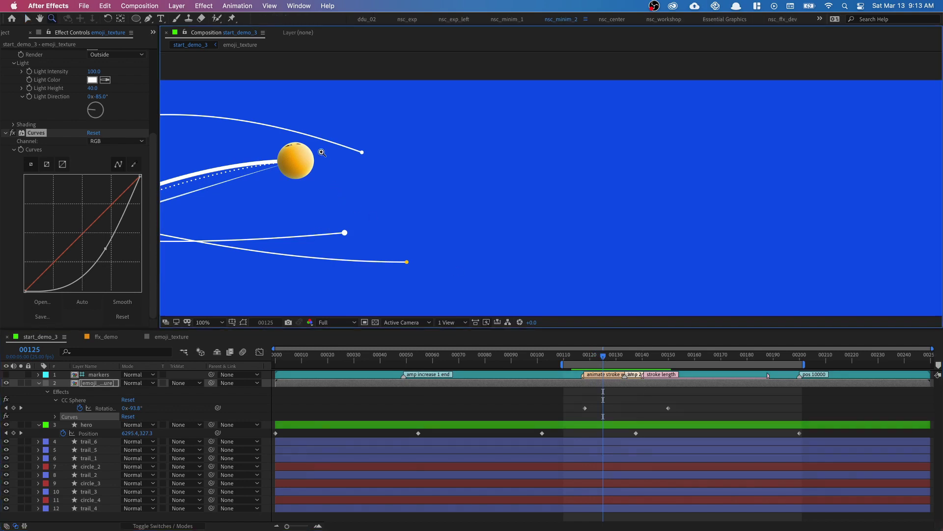
pyautogui.click(344, 161)
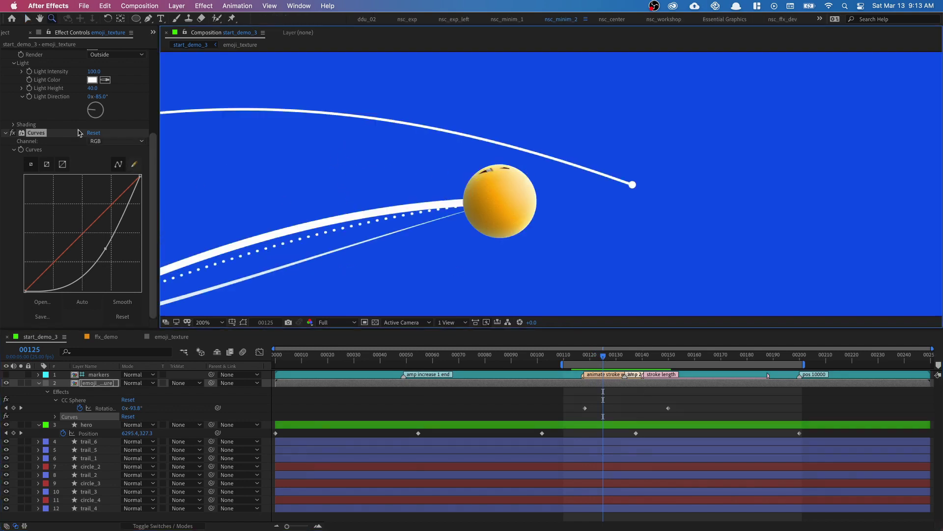
pyautogui.click(88, 385)
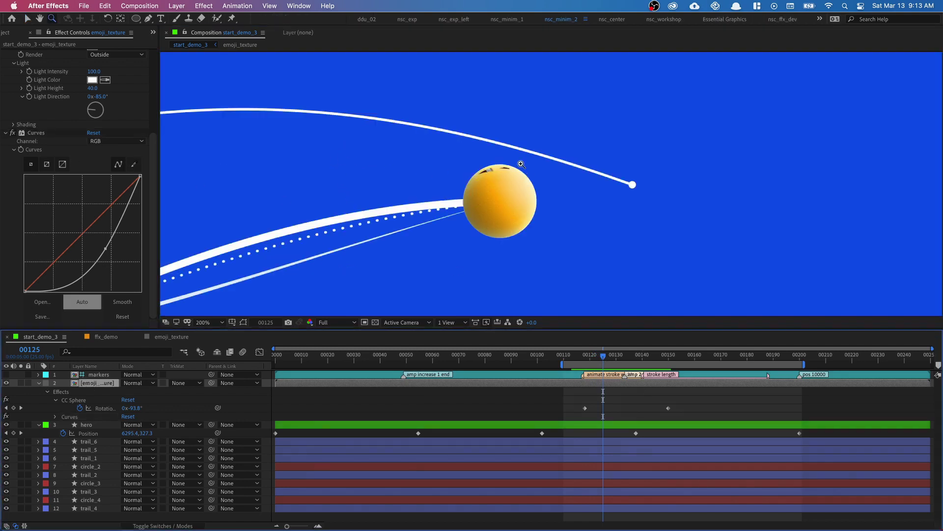
pyautogui.press('s')
pyautogui.click(134, 391)
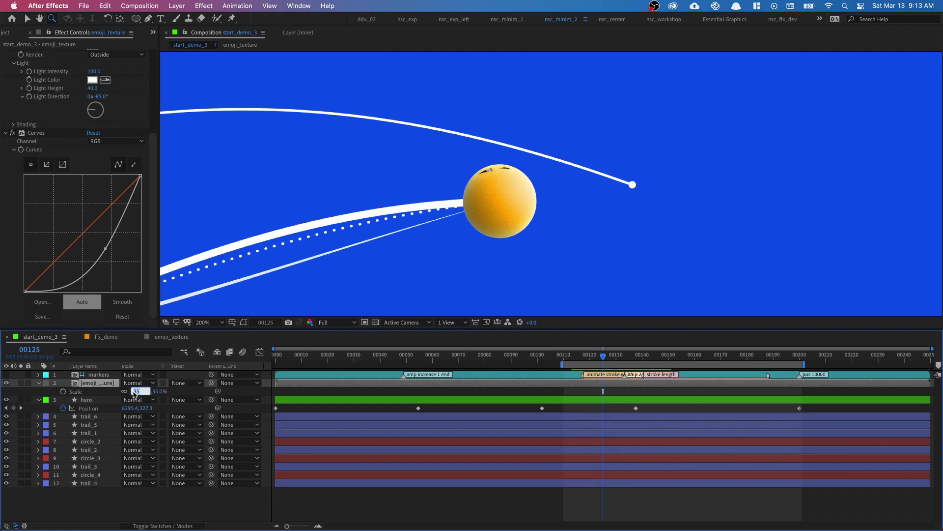
pyautogui.write('36')
pyautogui.press('Up')
pyautogui.press('Up')
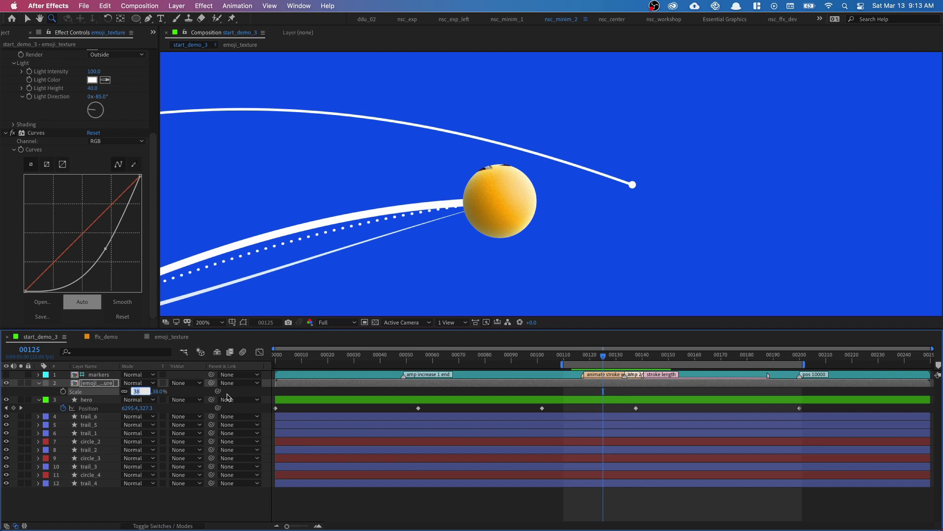
# Preview the enlarged face on the moving ball from about frame 118 and stop at frame 148
pyautogui.moveTo(574, 354); pyautogui.dragTo(585, 358)
pyautogui.press('space')
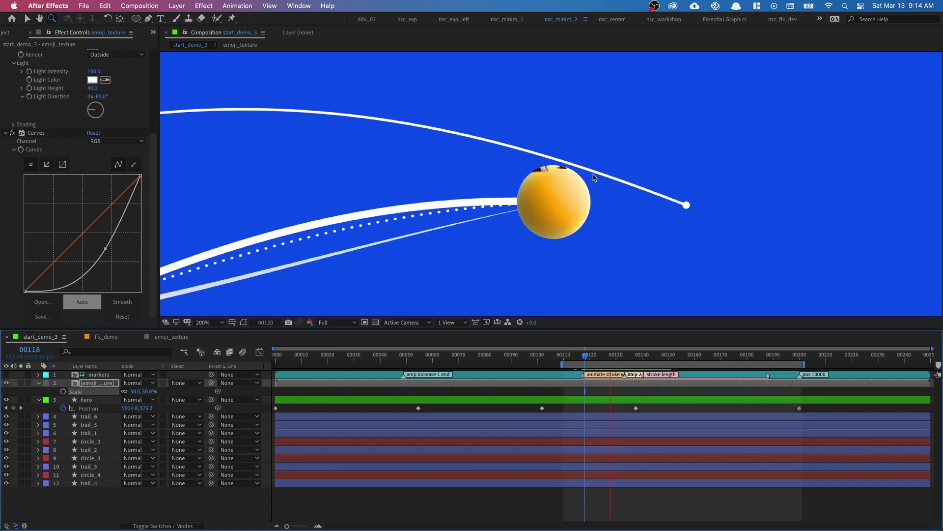
pyautogui.press('space')
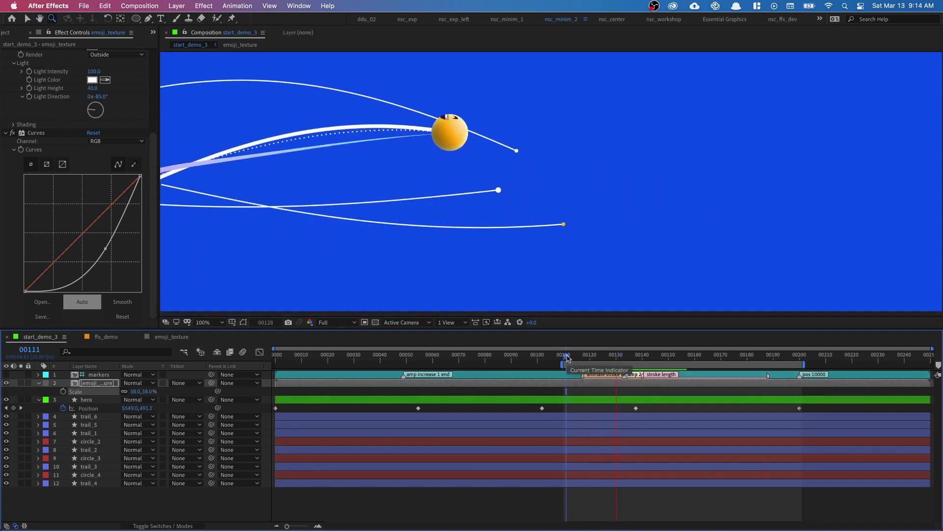
pyautogui.press('space')
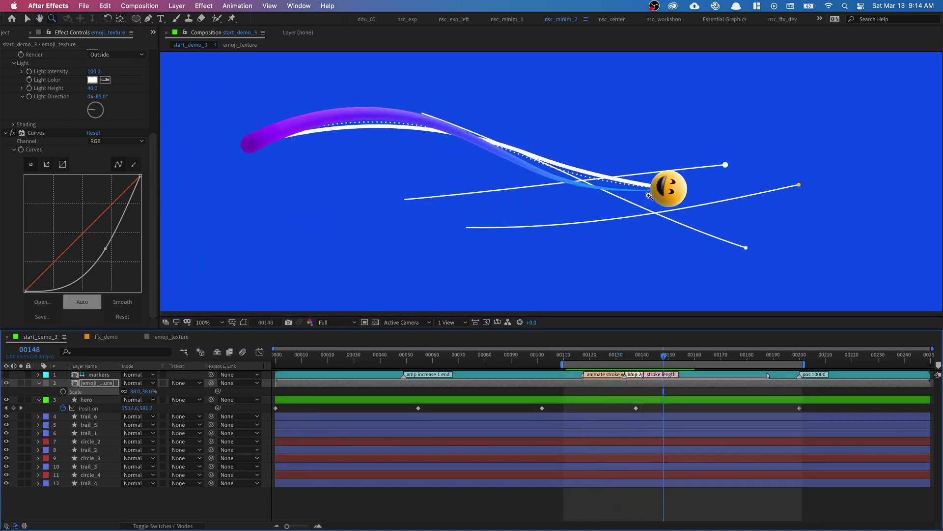
# Set the CC Sphere Light Intensity, Light Height and Light Direction revolutions to 0
pyautogui.click(664, 193)
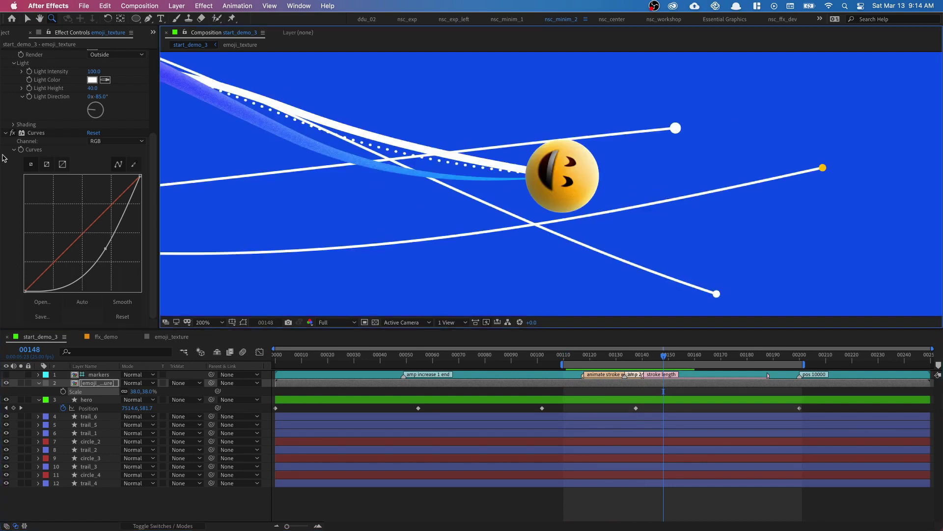
pyautogui.scroll(5, 22, 114)
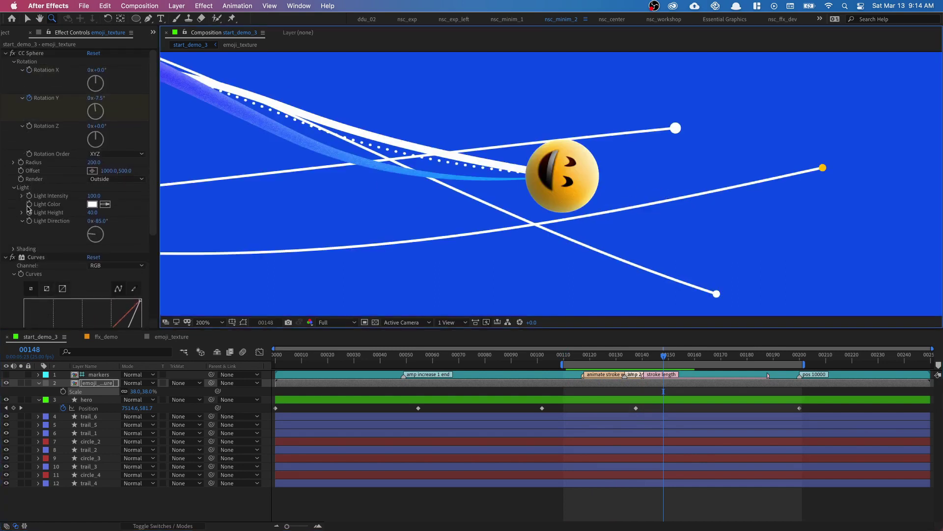
pyautogui.click(93, 196)
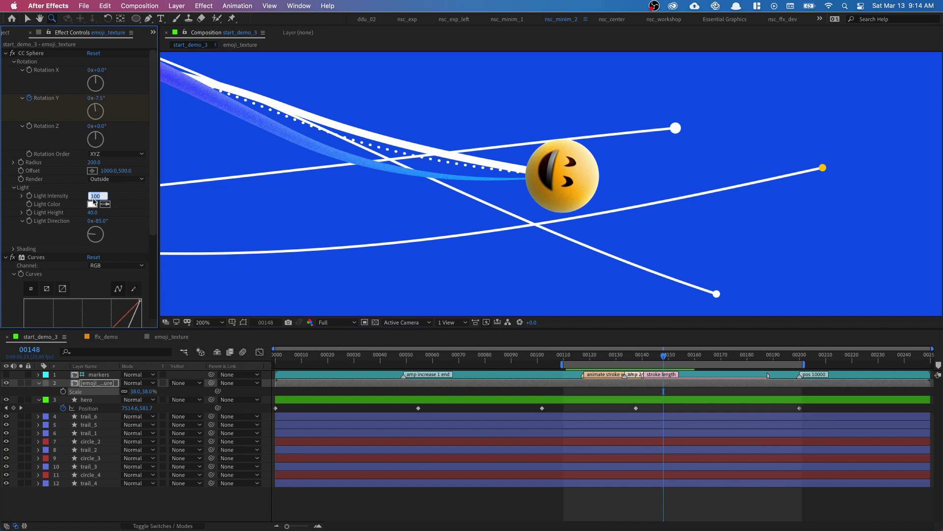
pyautogui.write('0')
pyautogui.press('Tab')
pyautogui.write('0')
pyautogui.press('Tab')
pyautogui.write('0')
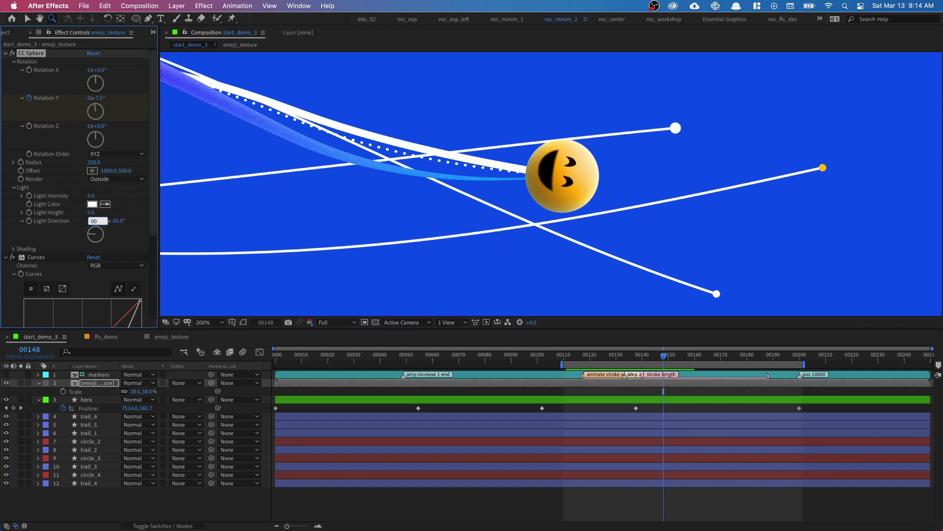
pyautogui.write('0')
pyautogui.press('Return')
# Set CC Sphere Shading to Ambient 100 with Diffuse, Specular, Roughness and Metal at 0, and check the ball at frame 134
pyautogui.click(13, 187)
pyautogui.click(14, 196)
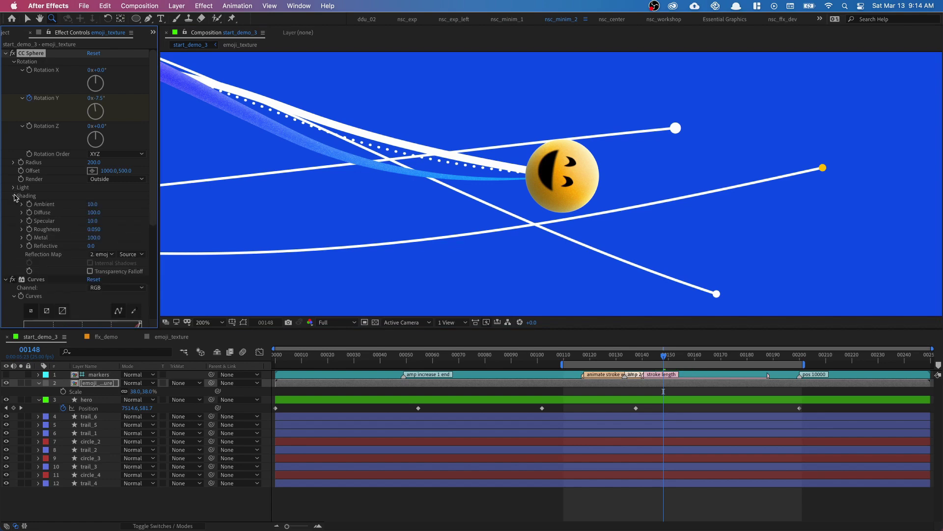
pyautogui.click(96, 205)
pyautogui.press('Tab')
pyautogui.write('0')
pyautogui.press('Tab')
pyautogui.write('0')
pyautogui.press('Tab')
pyautogui.write('0')
pyautogui.press('Tab')
pyautogui.write('0')
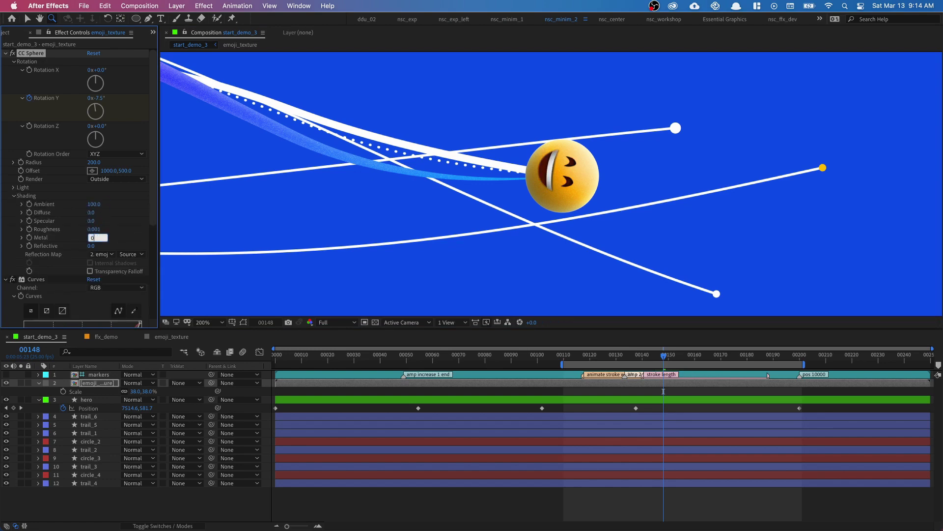
pyautogui.write('0')
pyautogui.press('Return')
pyautogui.moveTo(670, 356); pyautogui.dragTo(629, 355)
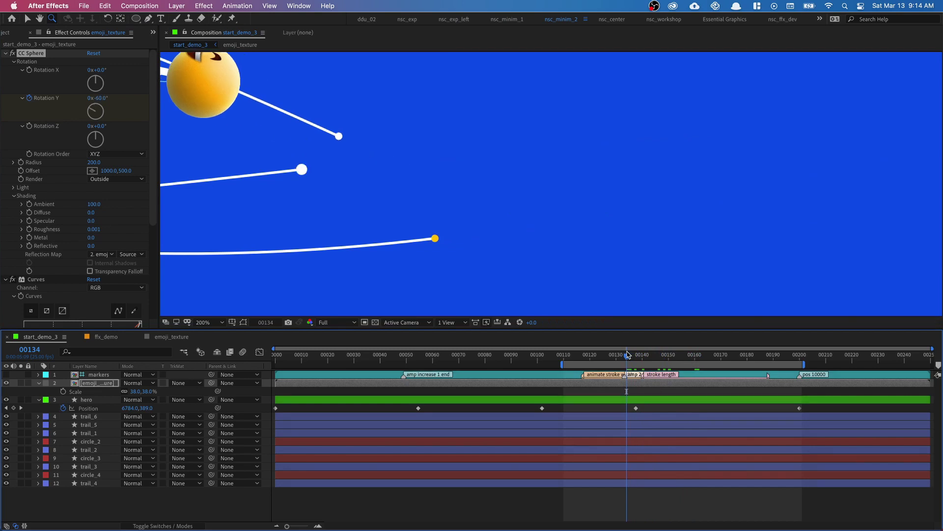
pyautogui.hotkey('shift', '/')
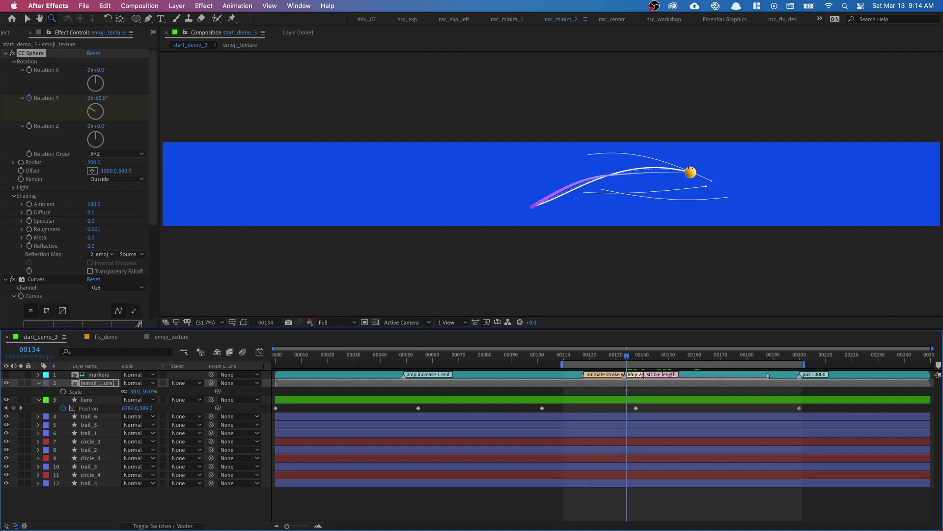
# Create a new 1920 × 1080 px composition at 25 fps in the project's demo_3 folder
pyautogui.press('super+0')
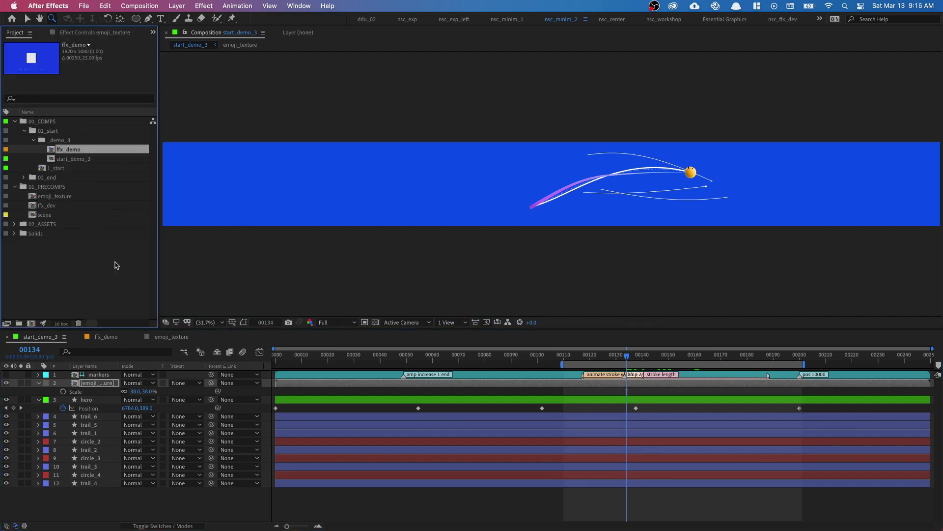
pyautogui.click(35, 323)
pyautogui.click(402, 206)
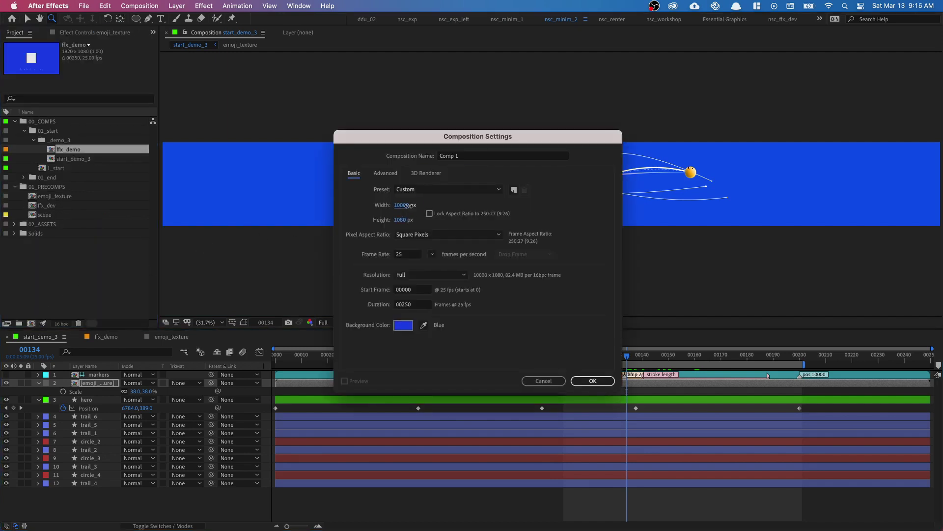
pyautogui.write('1920')
pyautogui.press('Return')
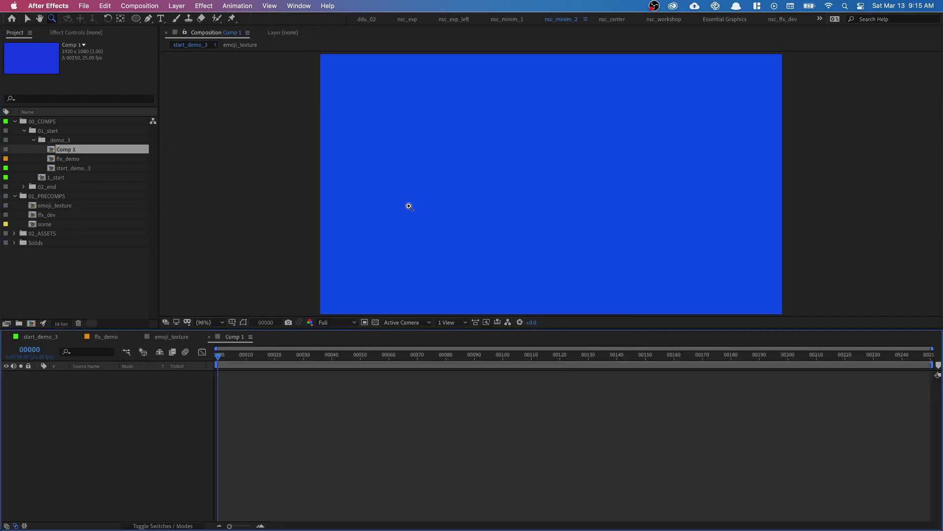
pyautogui.press('super+k')
pyautogui.write('joi')
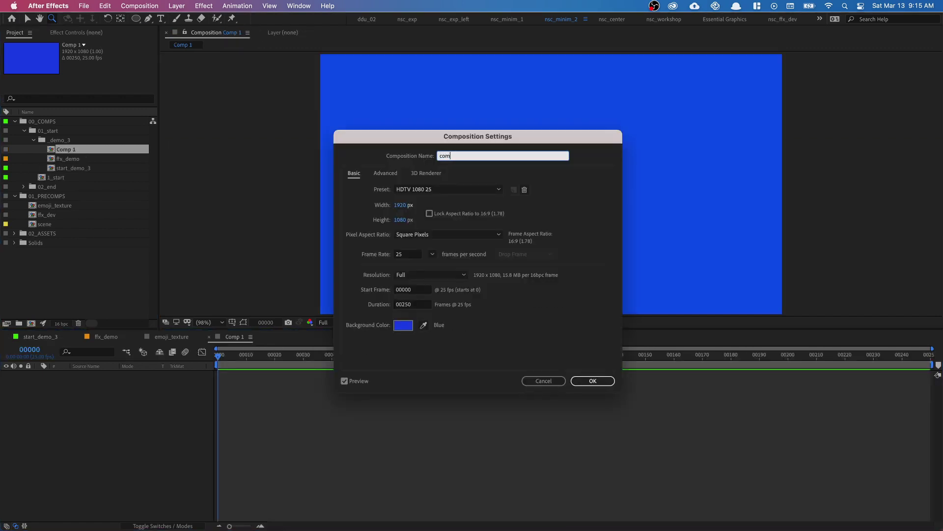
pyautogui.press('Escape')
# Add the start_demo_3 composition as a layer in Comp 1
pyautogui.press('v')
pyautogui.click(205, 267)
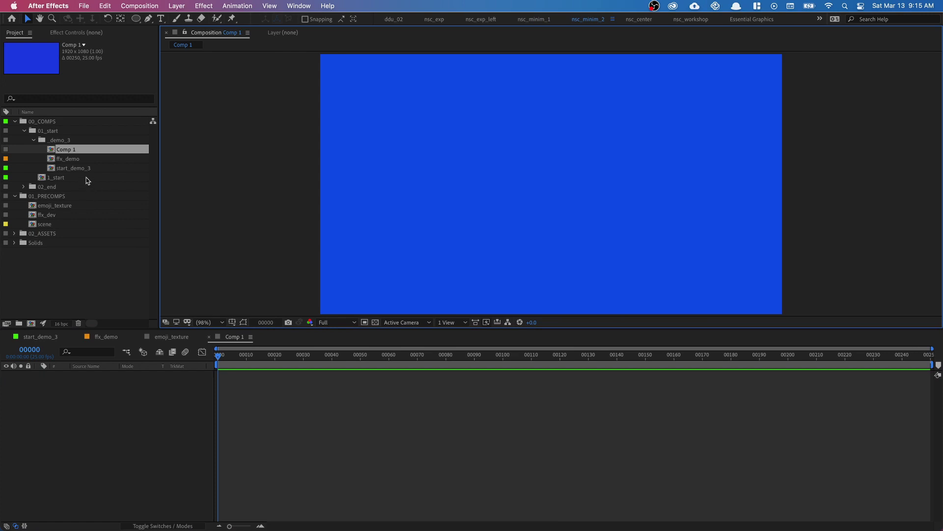
pyautogui.click(87, 169)
pyautogui.moveTo(92, 172); pyautogui.dragTo(154, 428)
# Set the start_demo_3 layer's Rotation to -90° and align the layer to the composition's bottom edge
pyautogui.press('r')
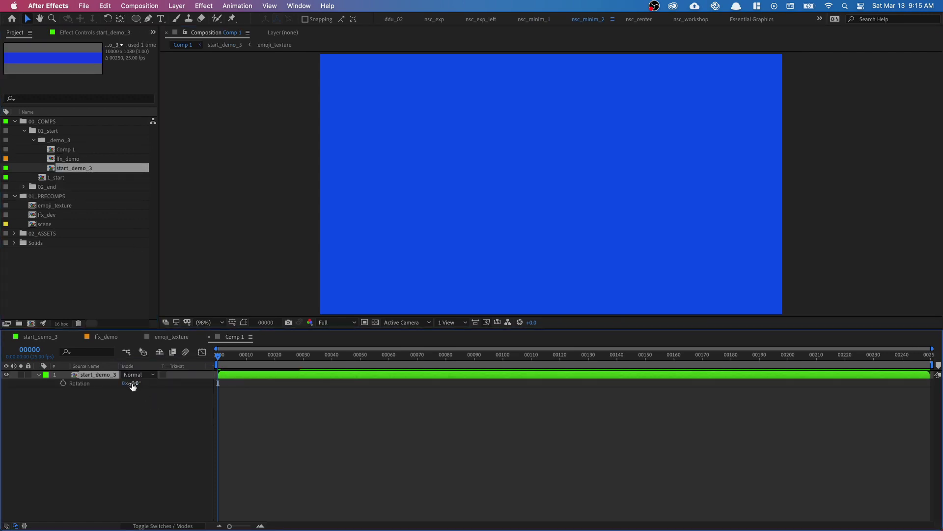
pyautogui.click(131, 383)
pyautogui.press('Return')
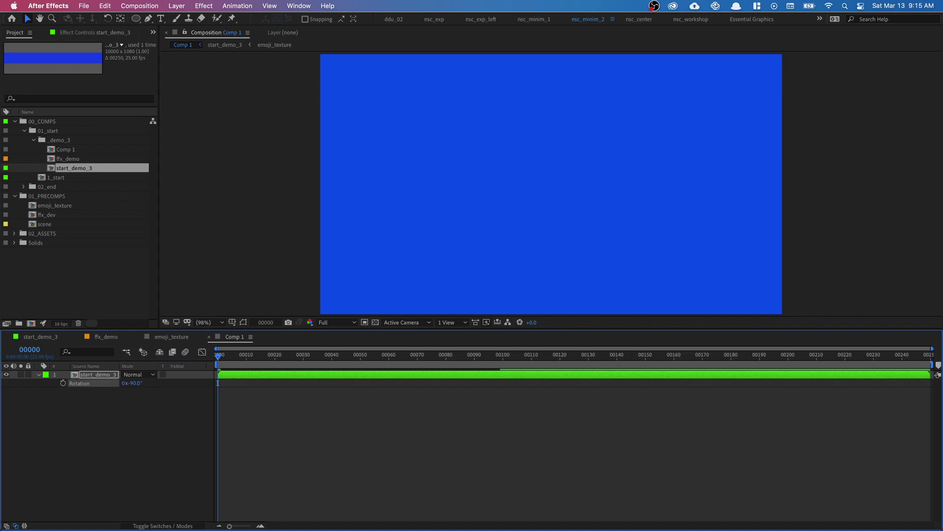
pyautogui.click(299, 5)
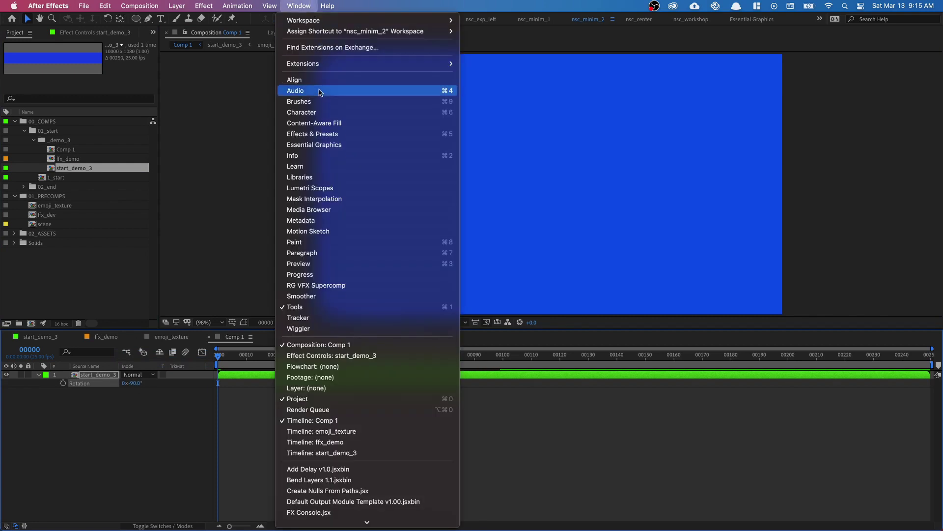
pyautogui.click(317, 85)
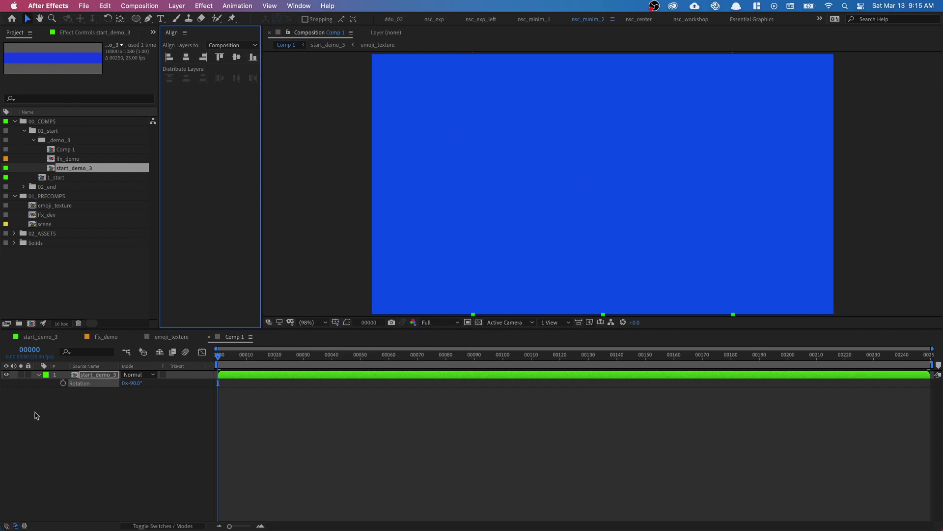
# Examine how the rotated, tall start_demo_3 layer lines up with the bottom of the composition frame
pyautogui.press('h')
pyautogui.moveTo(613, 276); pyautogui.dragTo(456, 238)
pyautogui.press('v')
pyautogui.scroll(-5, 455, 238)
pyautogui.press('h')
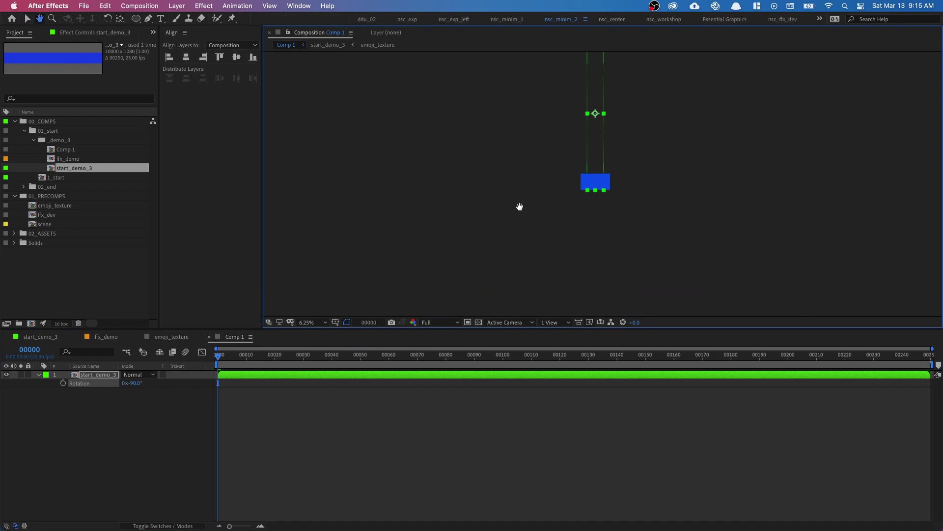
pyautogui.moveTo(518, 204); pyautogui.dragTo(432, 295)
pyautogui.press('z')
pyautogui.click(520, 233)
pyautogui.click(521, 233)
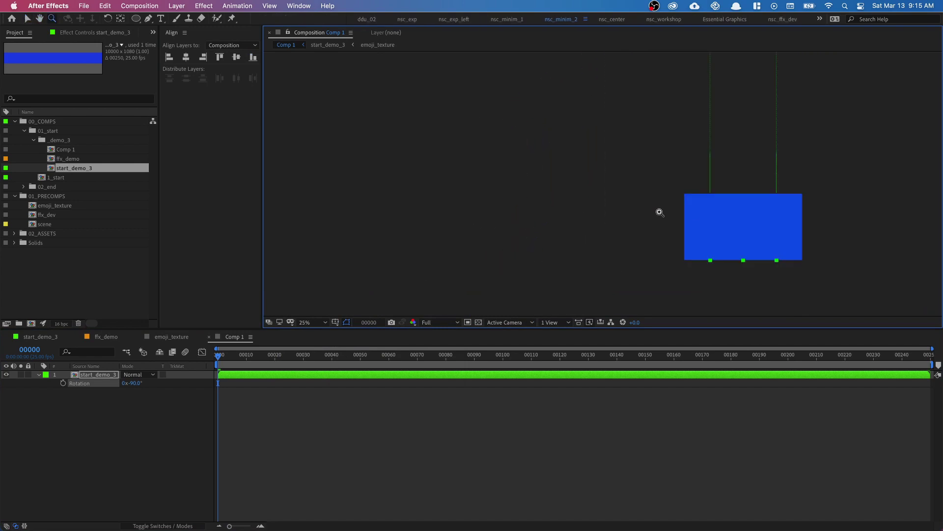
pyautogui.press('h')
pyautogui.moveTo(704, 212); pyautogui.dragTo(432, 98)
pyautogui.press('z')
pyautogui.click(577, 179)
pyautogui.press('h')
pyautogui.press('z')
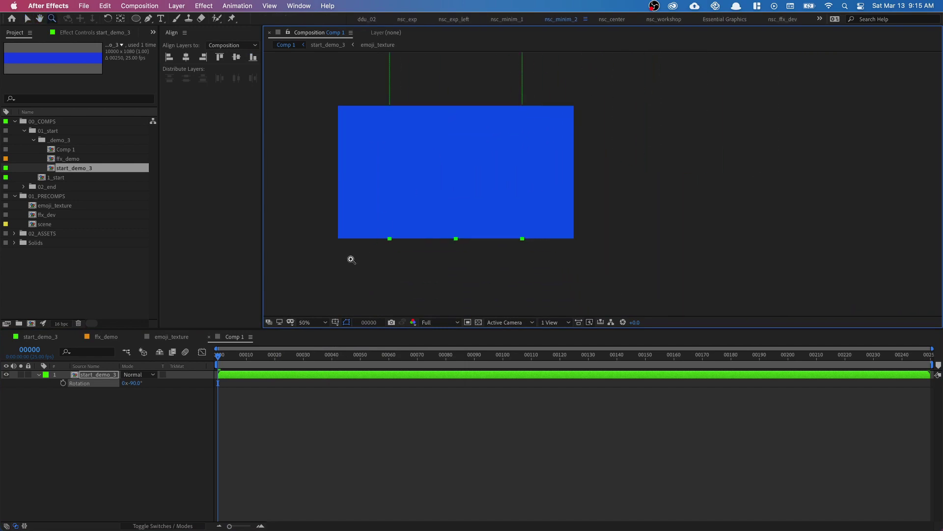
# Create a black 1920 × 10000 px solid named bg and align it to the composition's bottom edge
pyautogui.click(151, 496)
pyautogui.press('super+y')
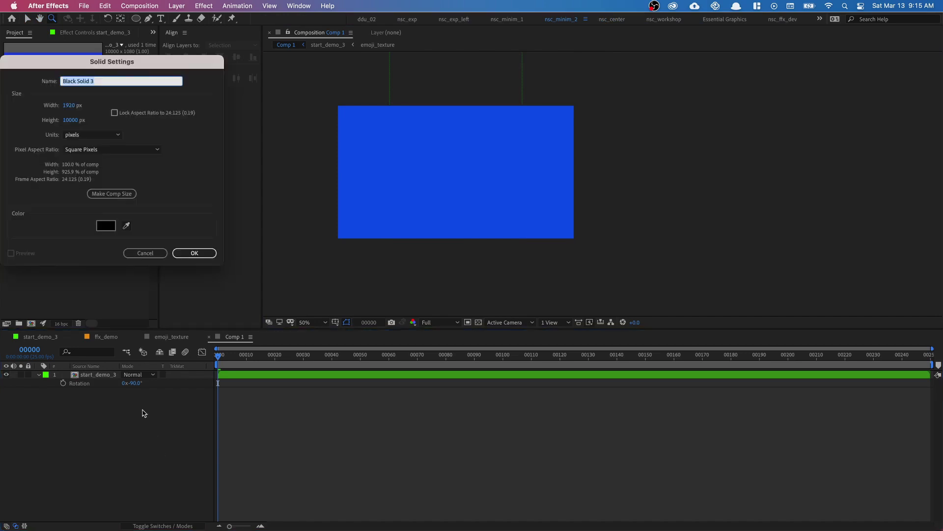
pyautogui.write('bg')
pyautogui.press('Return')
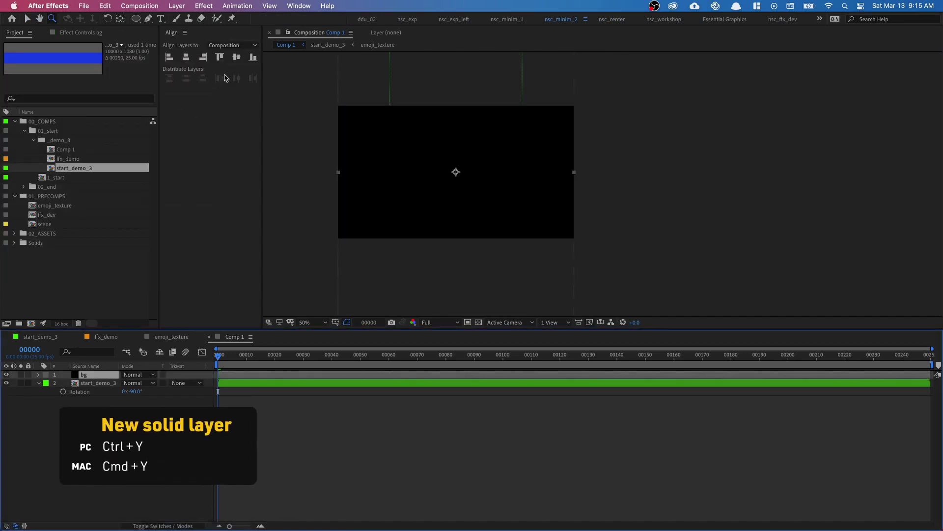
pyautogui.click(253, 57)
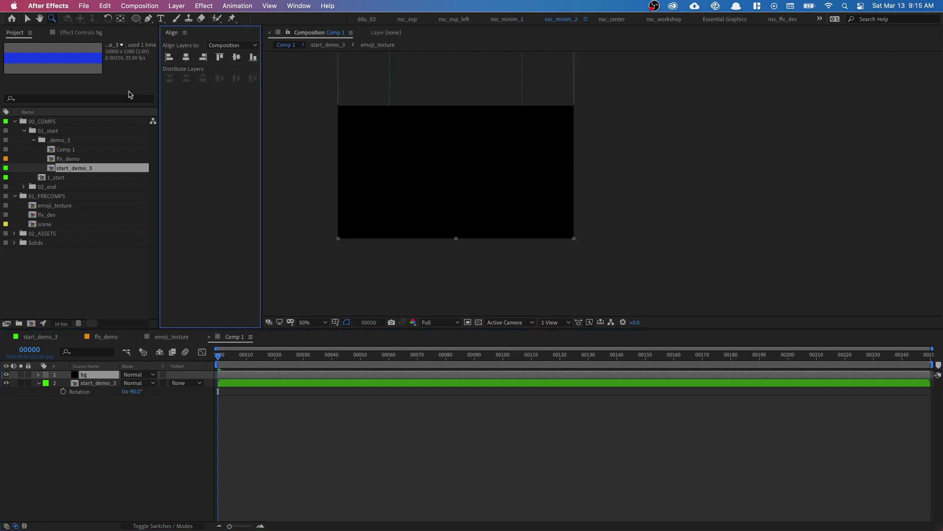
# Apply the standard Gradient Ramp effect to the bg solid
pyautogui.hotkey('ctrl', 'space')
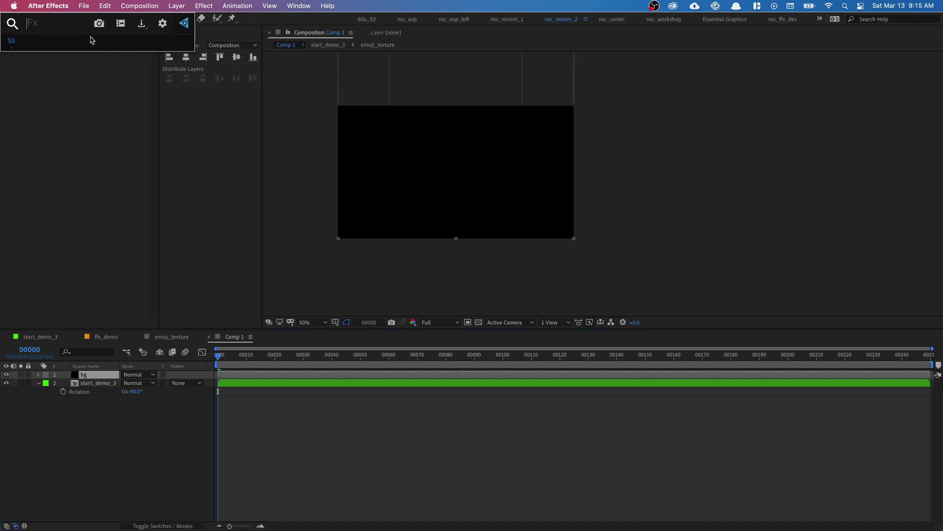
pyautogui.write('ramp')
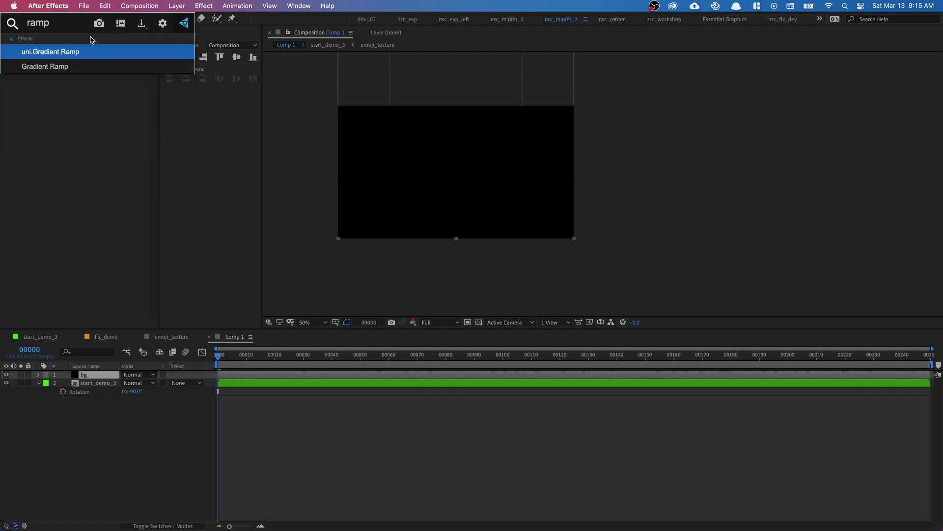
pyautogui.press('Down')
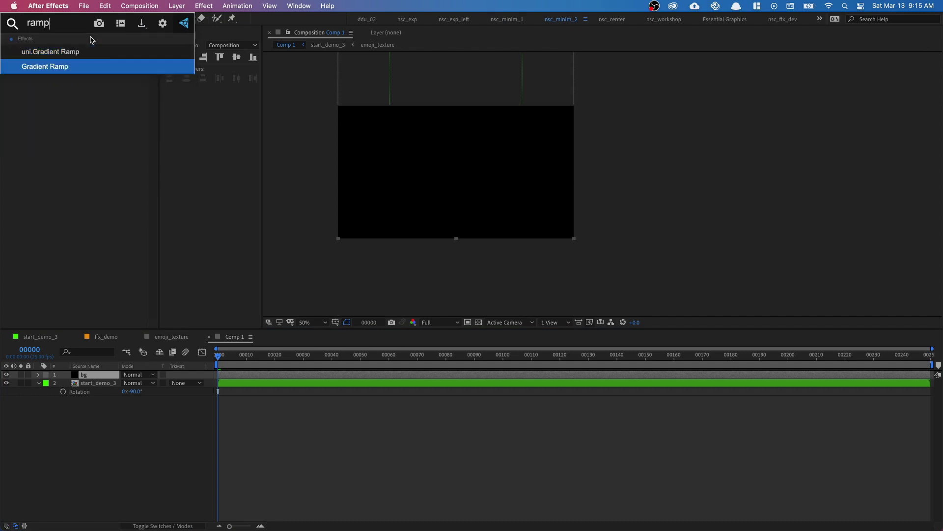
pyautogui.press('Return')
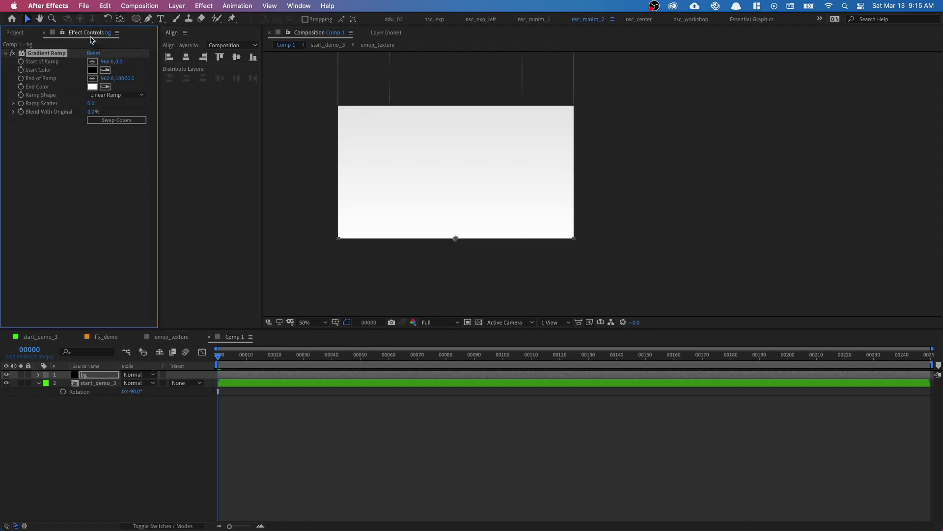
# Add a Curves effect to the bg solid after the Gradient Ramp
pyautogui.hotkey('ctrl', 'space')
pyautogui.write('Sli')
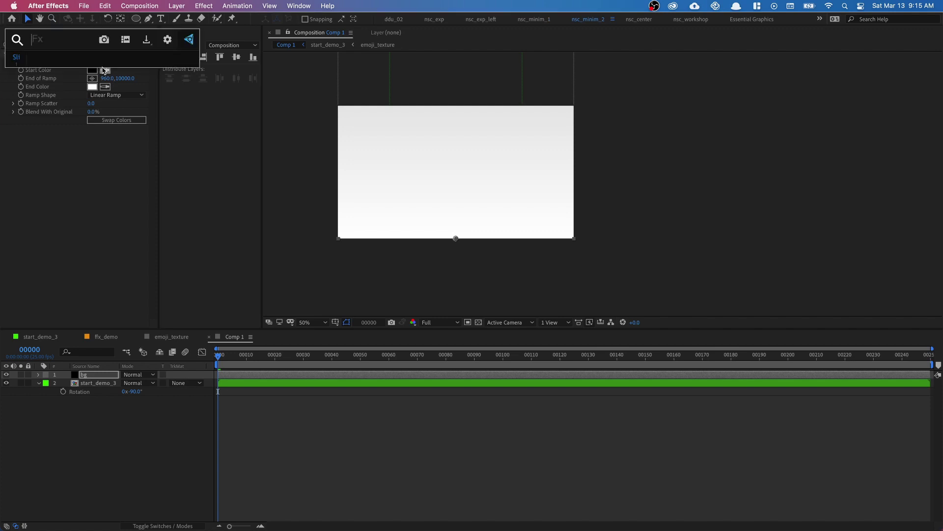
pyautogui.press('BackSpace')
pyautogui.press('BackSpace')
pyautogui.press('BackSpace')
pyautogui.write('Cur')
pyautogui.press('Return')
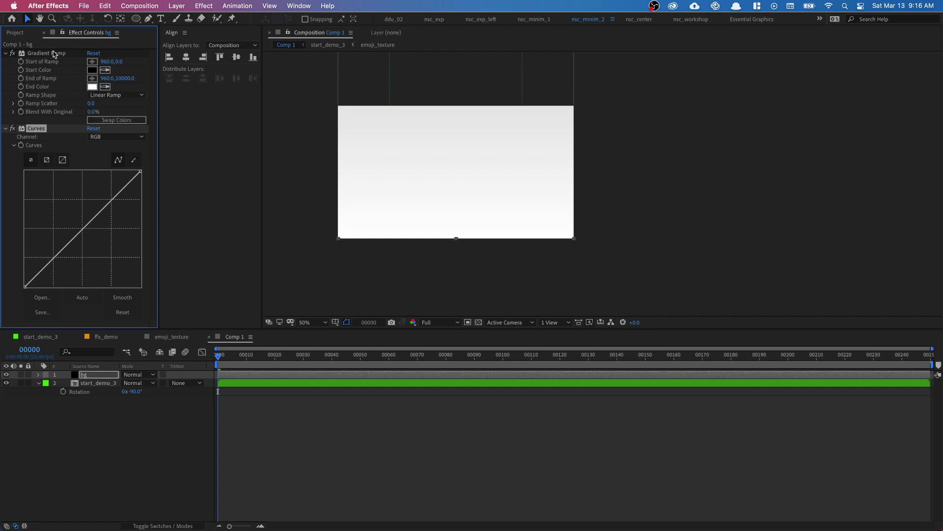
# Swap the Gradient Ramp colors and pull the middle of the Red curve strongly downward
pyautogui.click(118, 119)
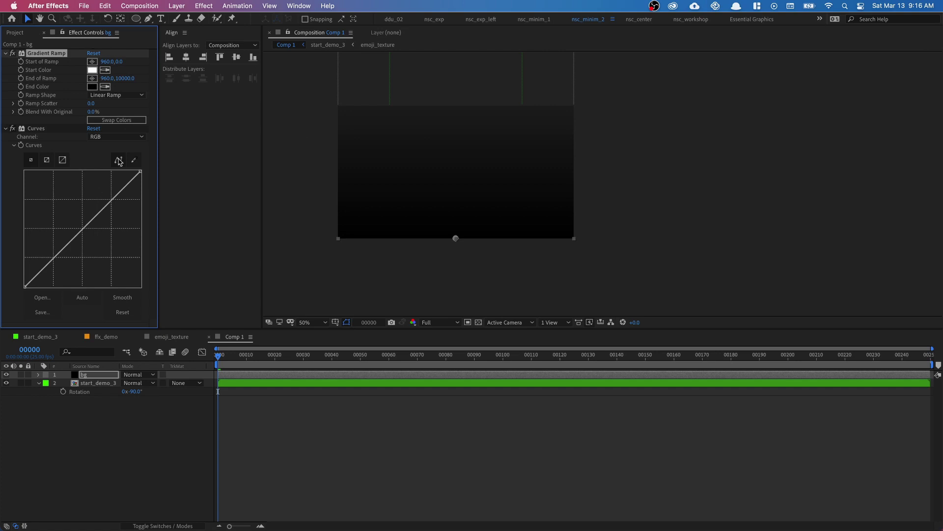
pyautogui.click(121, 137)
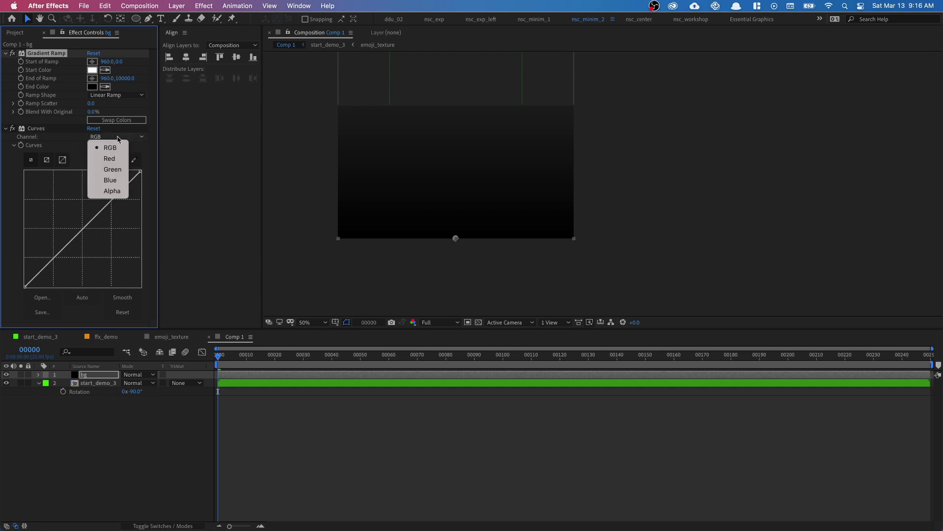
pyautogui.click(116, 158)
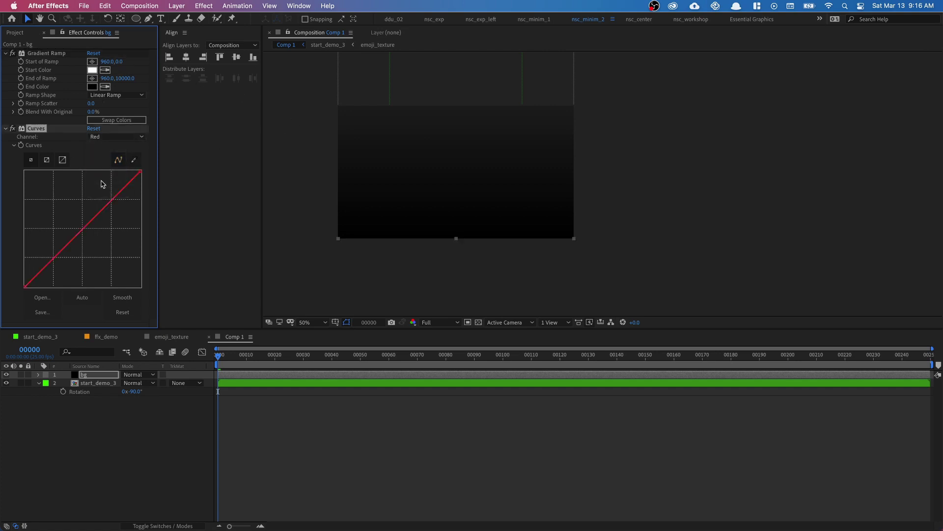
pyautogui.click(100, 252)
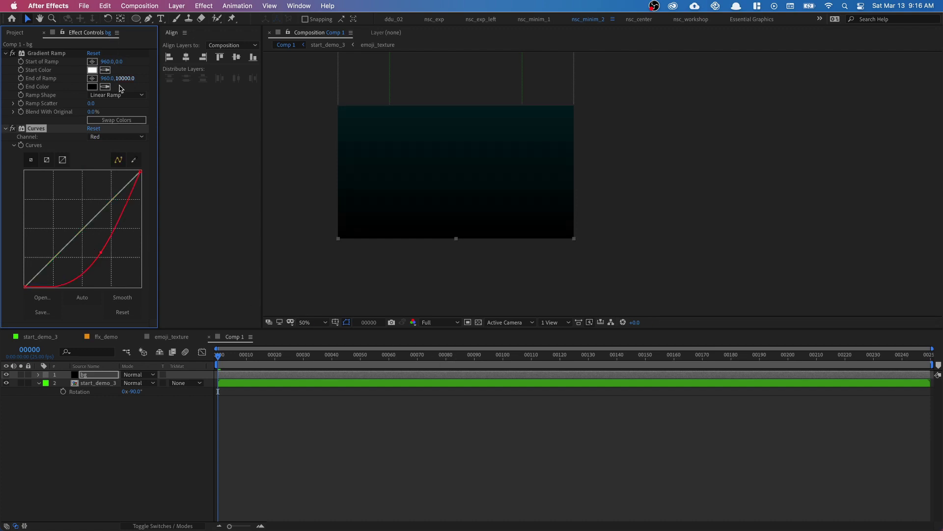
# Swap the ramp colors back to black start and white end, and bend the Green curve down slightly above the red one
pyautogui.click(138, 121)
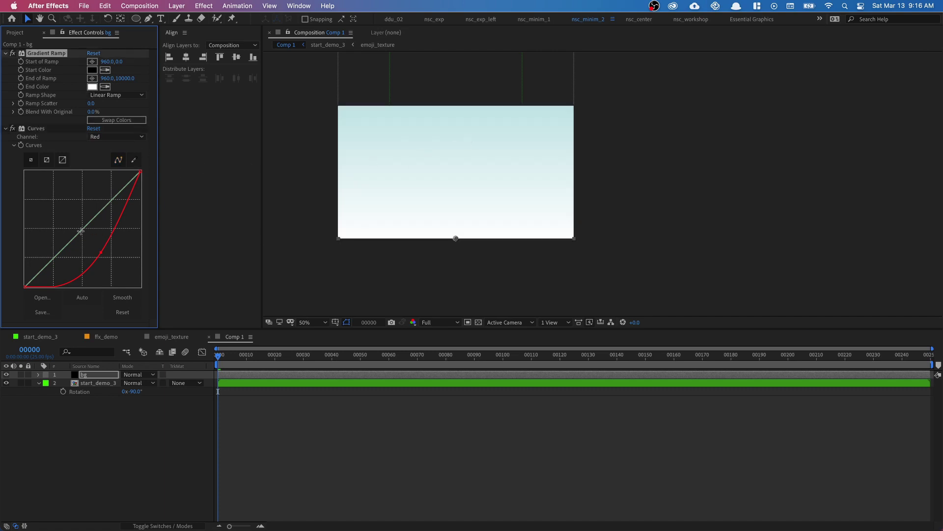
pyautogui.moveTo(81, 230); pyautogui.dragTo(87, 240)
pyautogui.press('super+z')
pyautogui.click(118, 137)
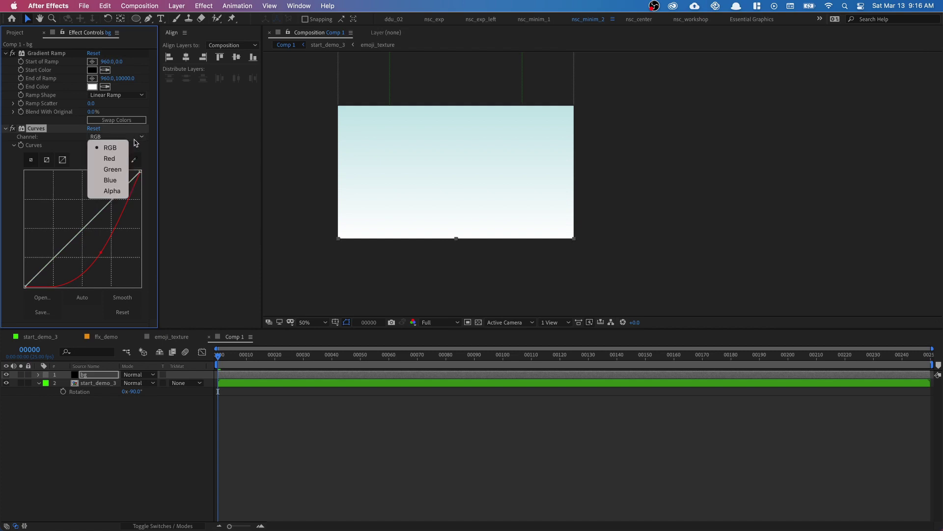
pyautogui.click(115, 169)
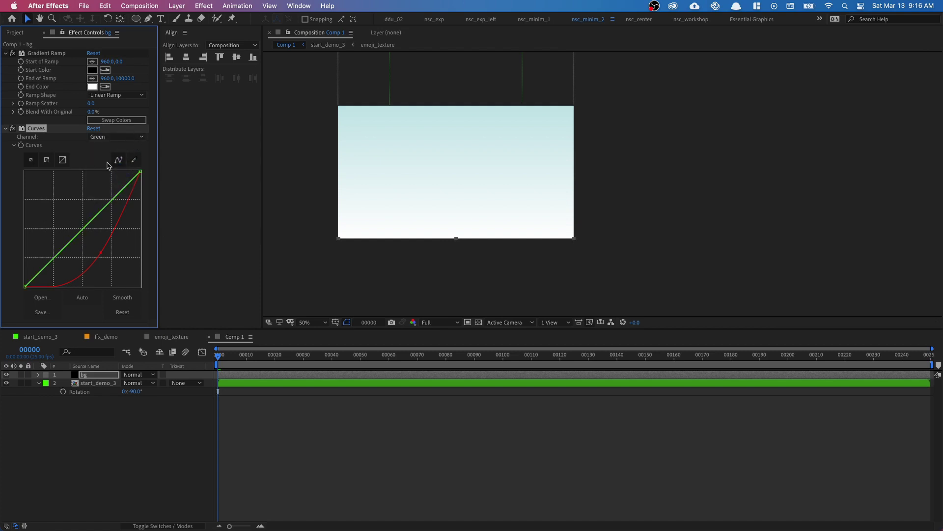
pyautogui.moveTo(77, 234); pyautogui.dragTo(99, 247)
# Bend the Blue curve upward and swap the ramp colors to a white start and black end
pyautogui.click(125, 135)
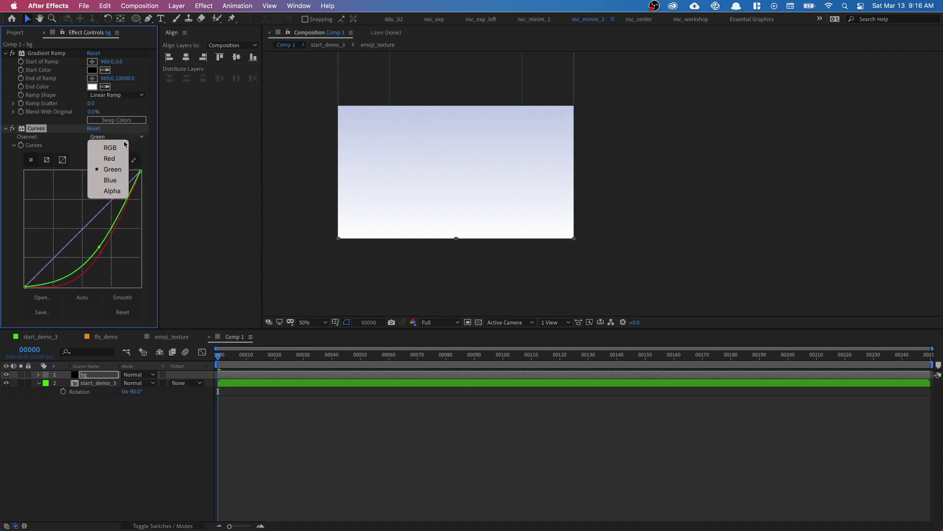
pyautogui.click(114, 181)
pyautogui.moveTo(79, 229); pyautogui.dragTo(72, 224)
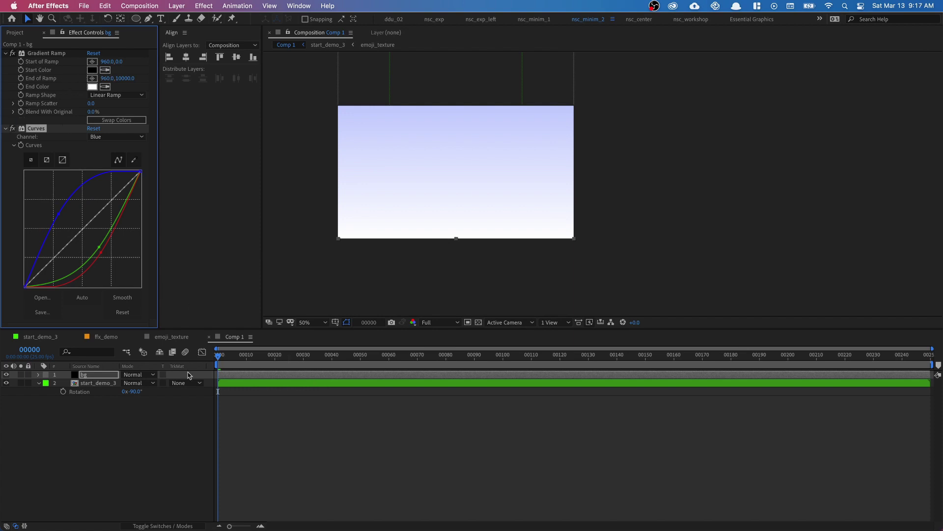
pyautogui.click(124, 120)
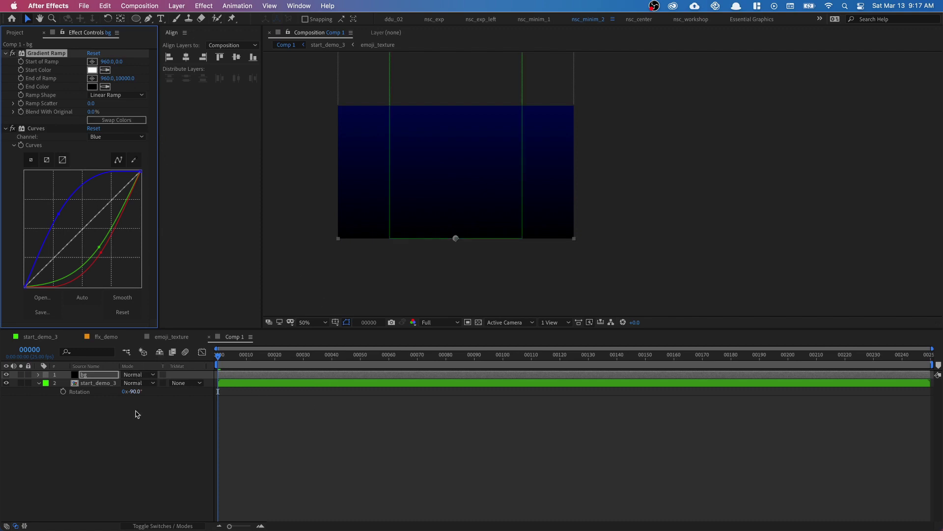
# Make the bg and start_demo_3 layers 3D and add a one-node camera with the 35mm preset
pyautogui.click(148, 526)
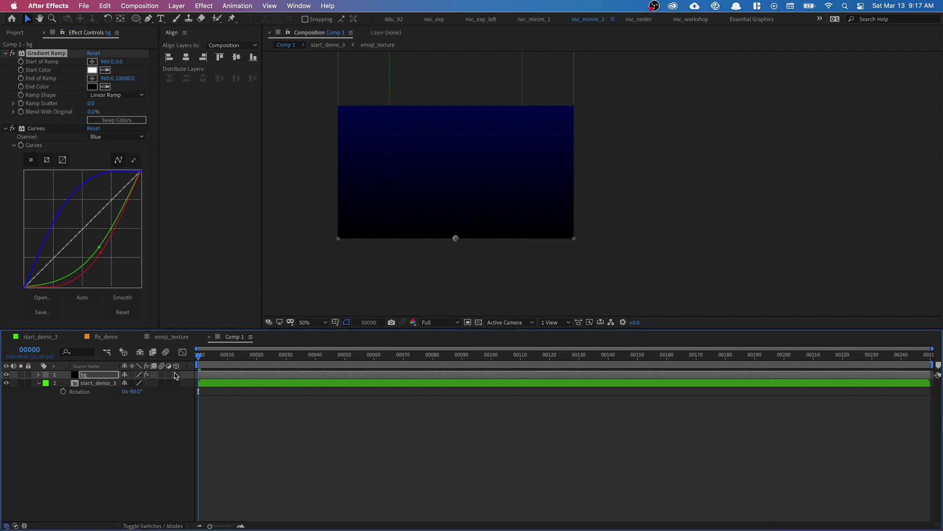
pyautogui.click(176, 383)
pyautogui.rightClick(154, 447)
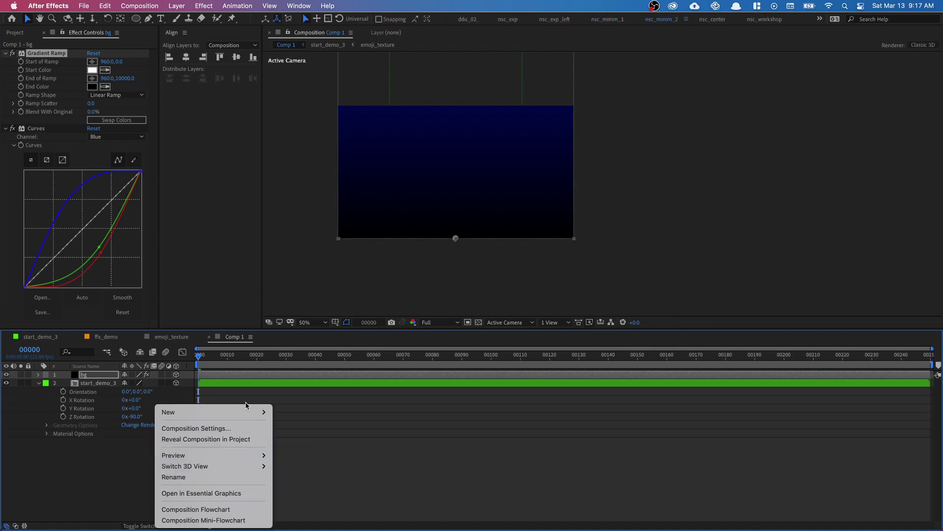
pyautogui.moveTo(256, 412)
pyautogui.click(310, 455)
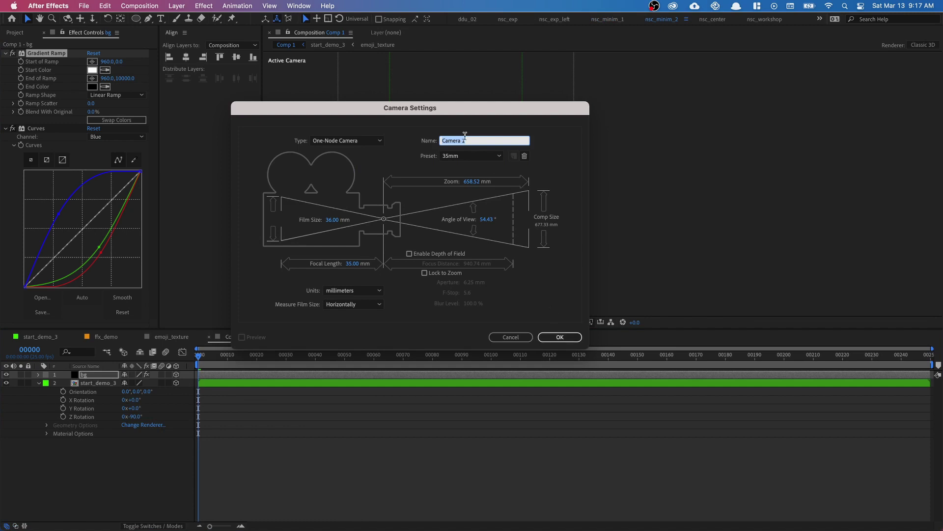
pyautogui.click(560, 337)
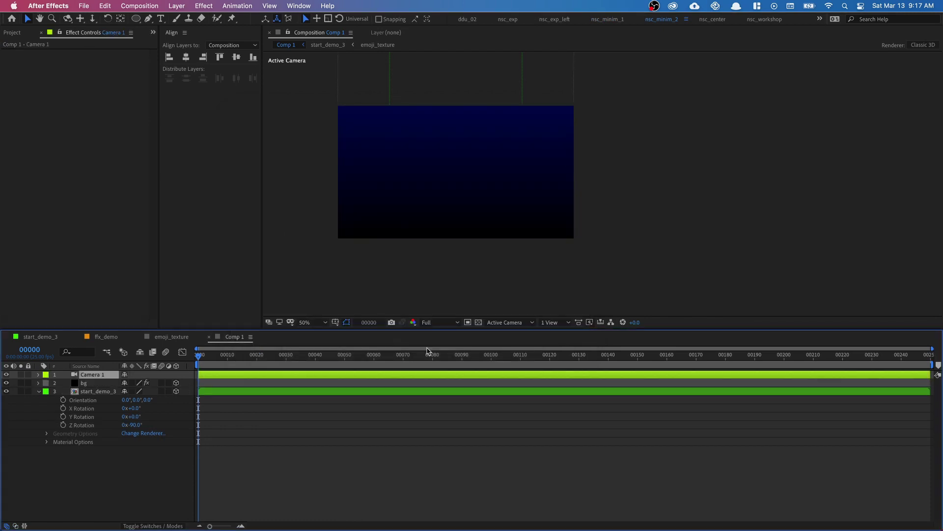
# Keyframe Camera 1's Position at frame 0, and set its Y position to -7000 at frame 179
pyautogui.press('p')
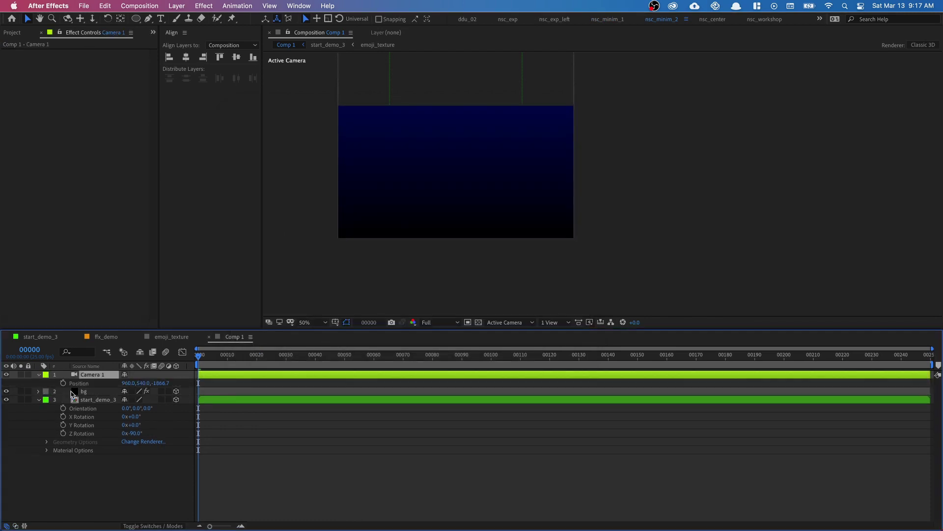
pyautogui.click(63, 383)
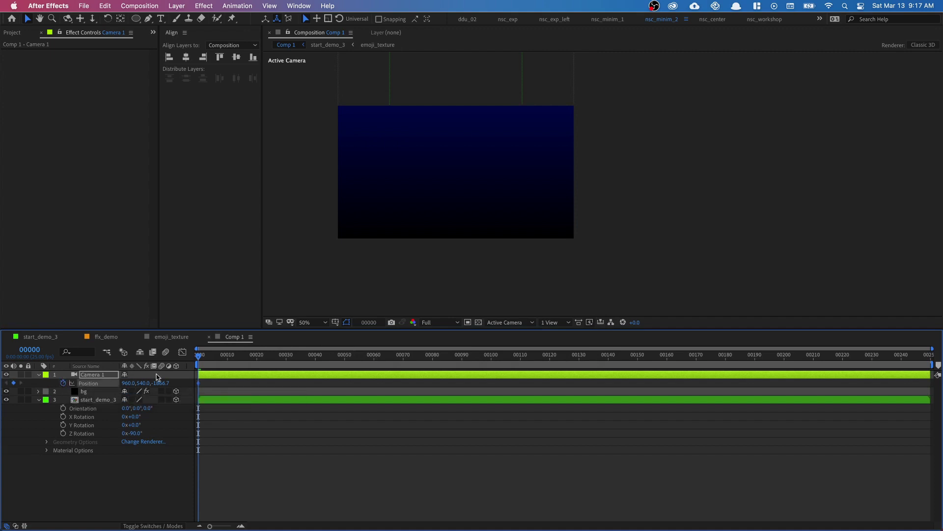
pyautogui.moveTo(199, 356); pyautogui.dragTo(686, 358)
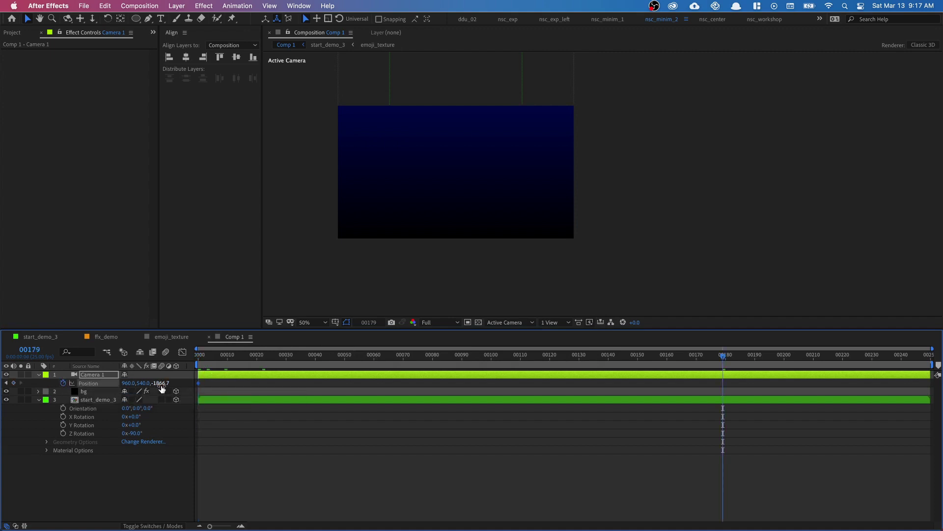
pyautogui.moveTo(145, 384); pyautogui.dragTo(14, 378)
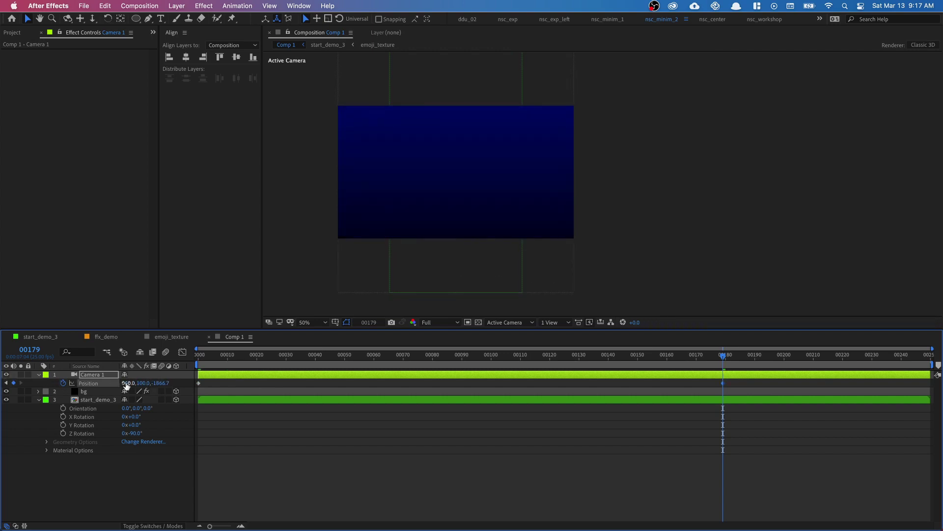
pyautogui.moveTo(145, 384); pyautogui.dragTo(27, 384)
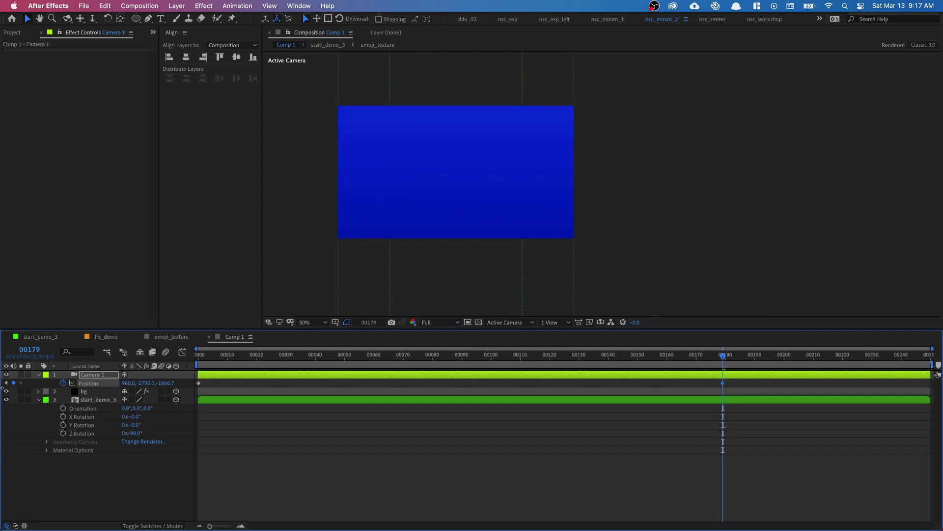
pyautogui.moveTo(138, 383); pyautogui.dragTo(3, 371)
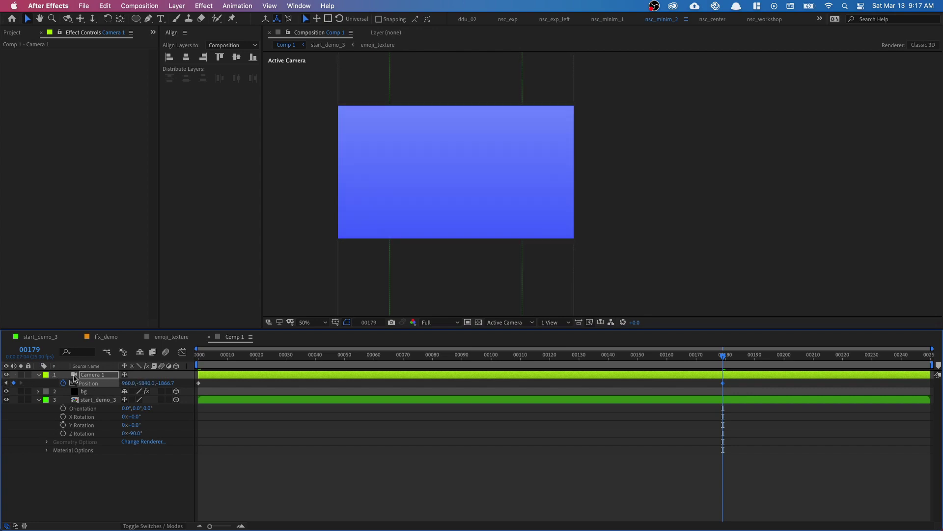
pyautogui.click(146, 383)
pyautogui.write('-7000')
pyautogui.press('Return')
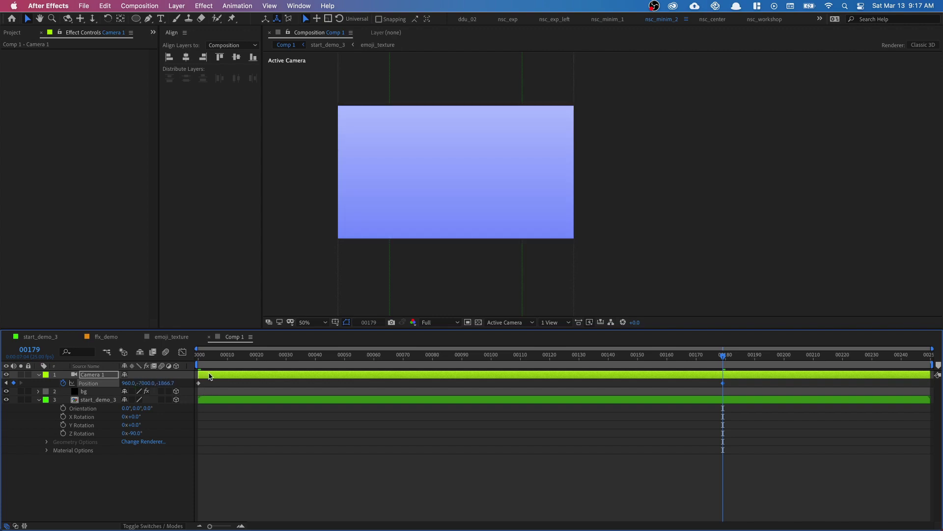
# Preview the camera move from frame 0, move start_demo_3 above bg in the layer stack, and collapse its properties
pyautogui.moveTo(206, 364); pyautogui.dragTo(183, 364)
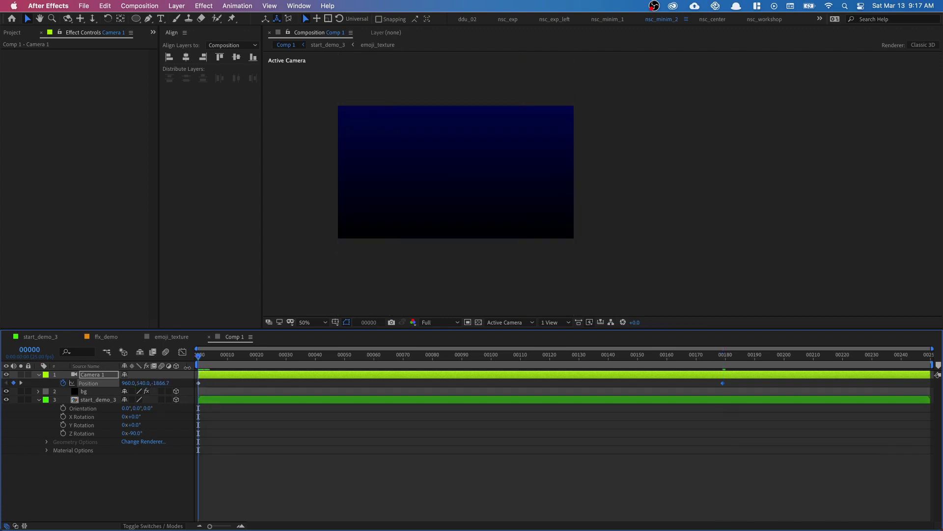
pyautogui.press('space')
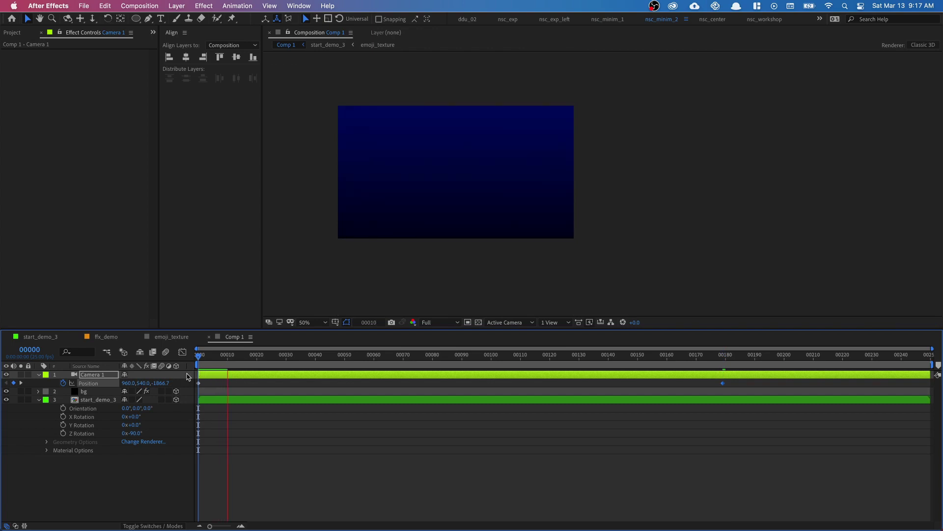
pyautogui.moveTo(109, 403); pyautogui.dragTo(98, 391)
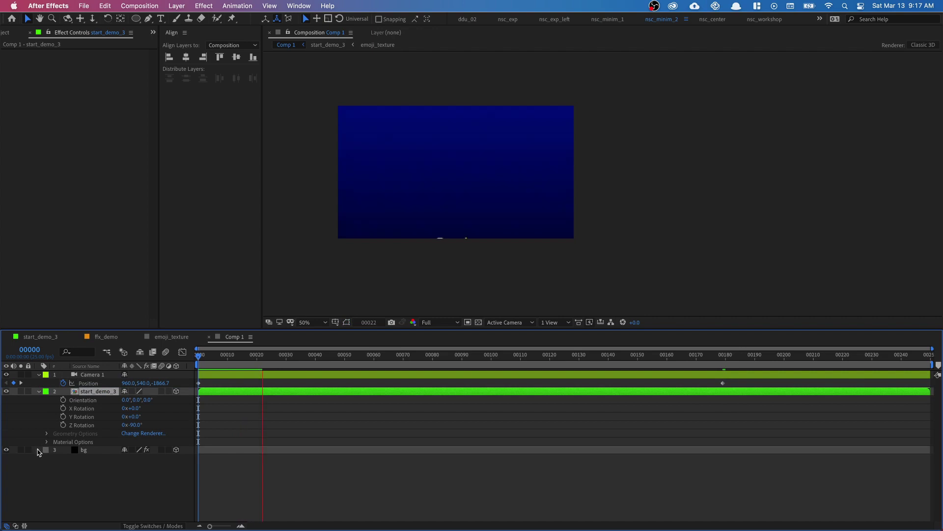
pyautogui.click(39, 450)
pyautogui.click(38, 391)
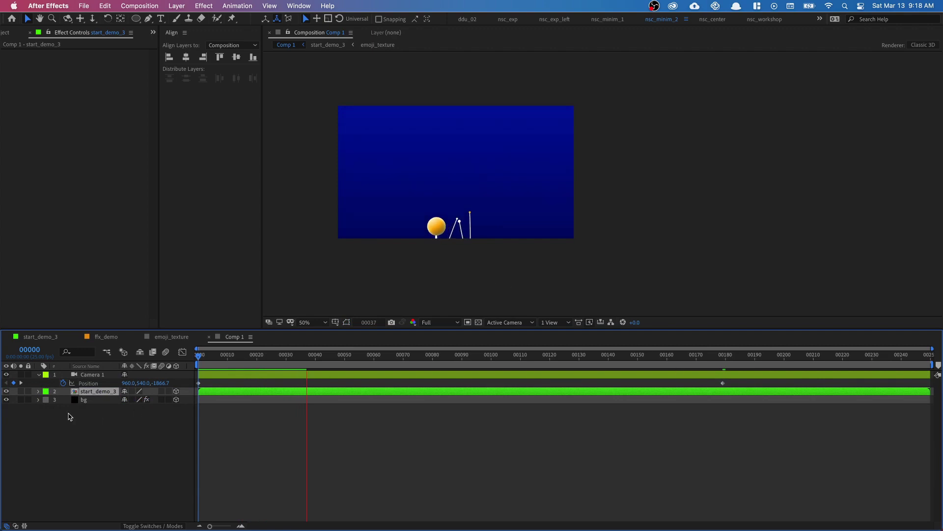
pyautogui.press('space')
# Keyframe Camera 1's Zoom, move that keyframe to about frame 68, and set Zoom to 1300 pixels at frame 37
pyautogui.click(90, 375)
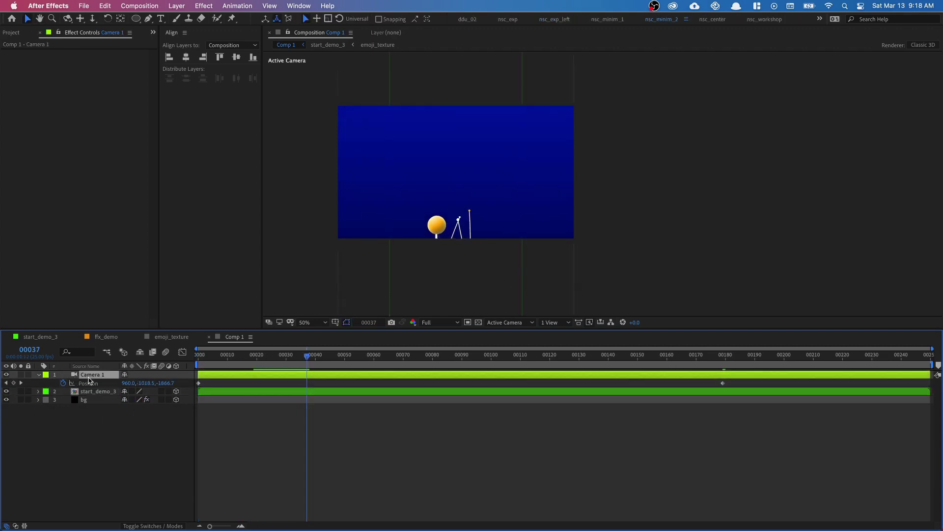
pyautogui.press('u')
pyautogui.press('u')
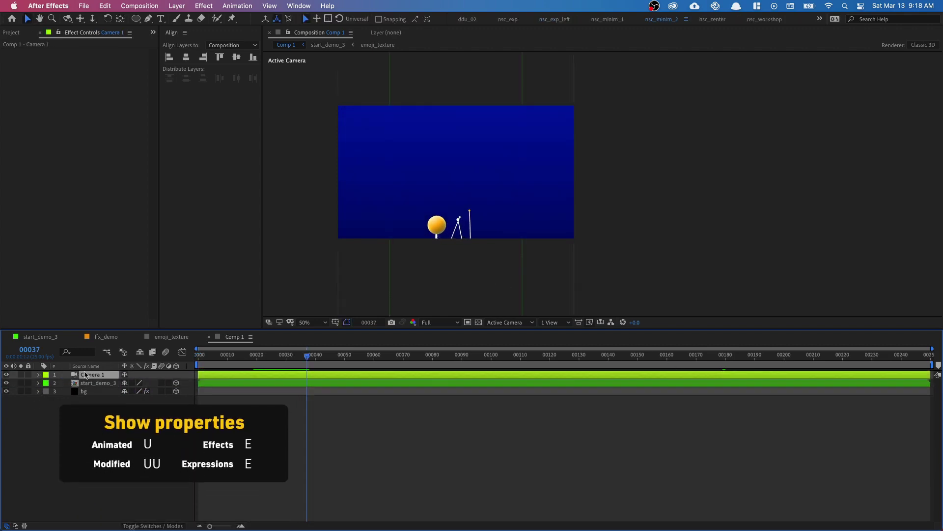
pyautogui.click(86, 408)
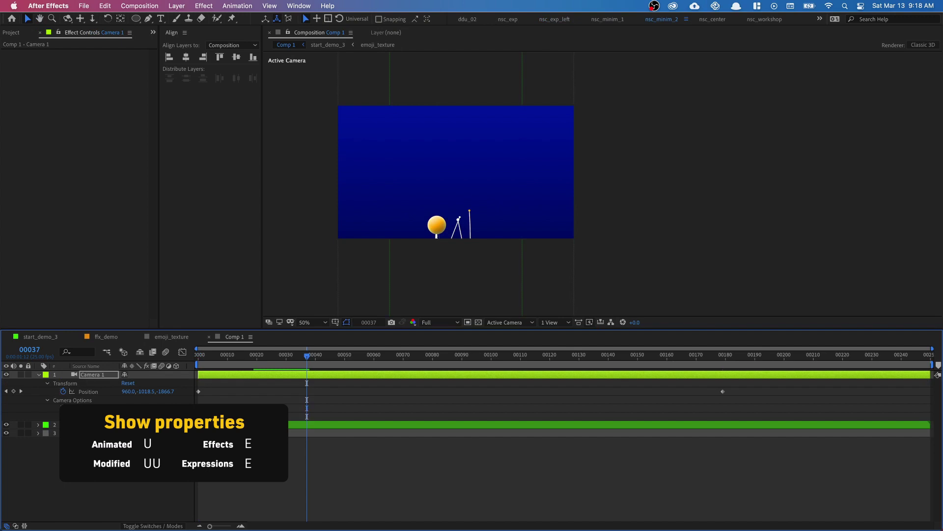
pyautogui.click(63, 408)
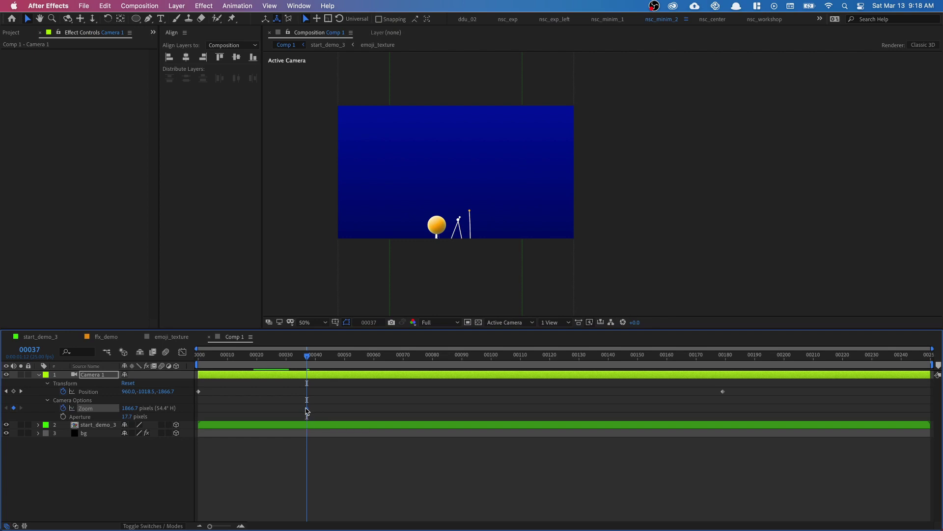
pyautogui.moveTo(307, 408); pyautogui.dragTo(398, 409)
pyautogui.moveTo(130, 411); pyautogui.dragTo(1, 412)
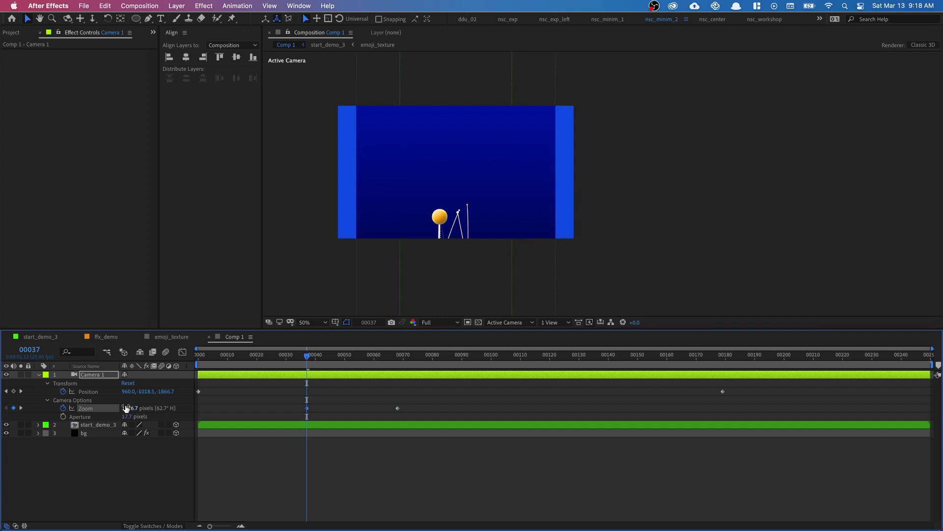
pyautogui.click(126, 409)
pyautogui.write('1300')
pyautogui.press('Return')
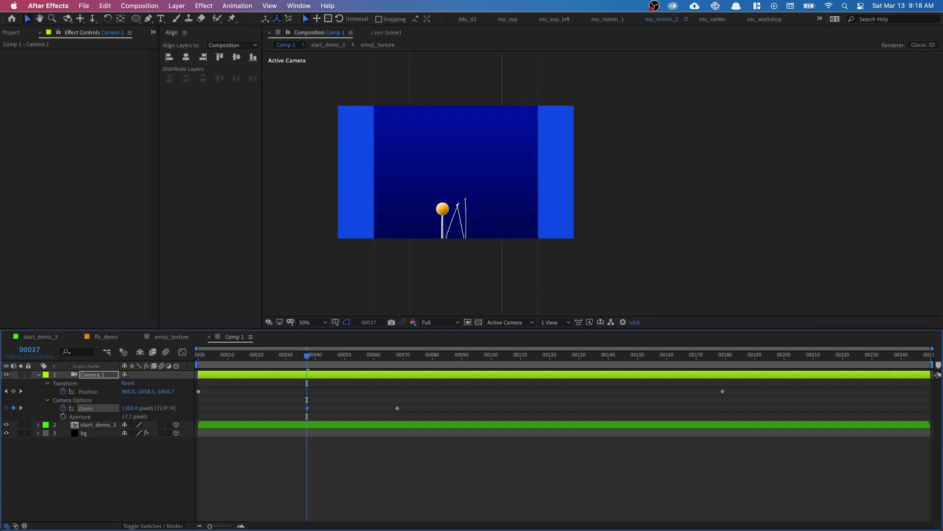
# Unlink the bg layer's Scale dimensions and widen it horizontally to 172%
pyautogui.click(86, 433)
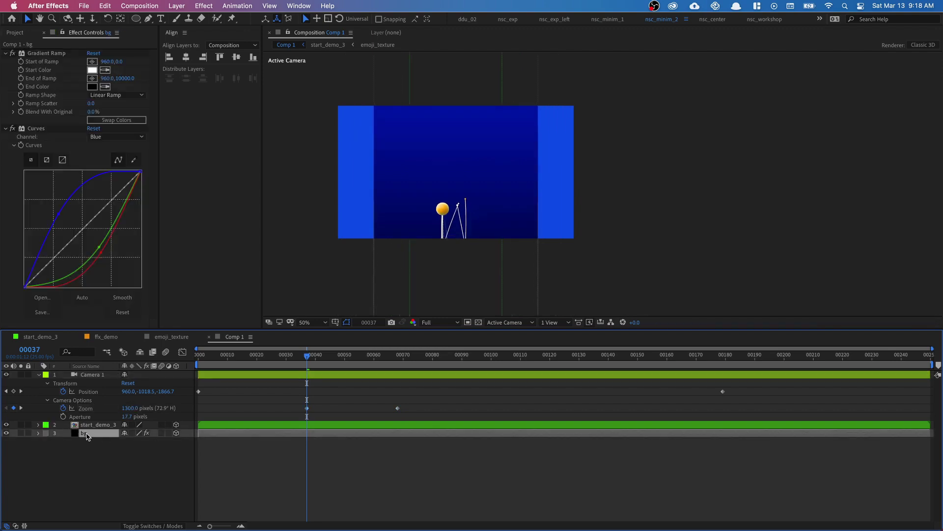
pyautogui.press('s')
pyautogui.click(124, 442)
pyautogui.moveTo(135, 442); pyautogui.dragTo(222, 427)
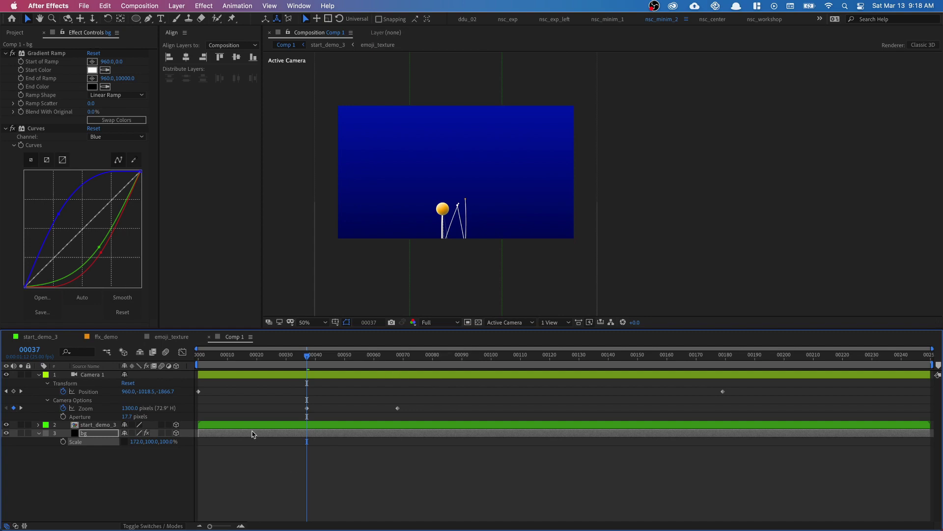
# Align the second Zoom keyframe with the last Position keyframe at frame 179 and preview from frame 0
pyautogui.moveTo(314, 356); pyautogui.dragTo(180, 371)
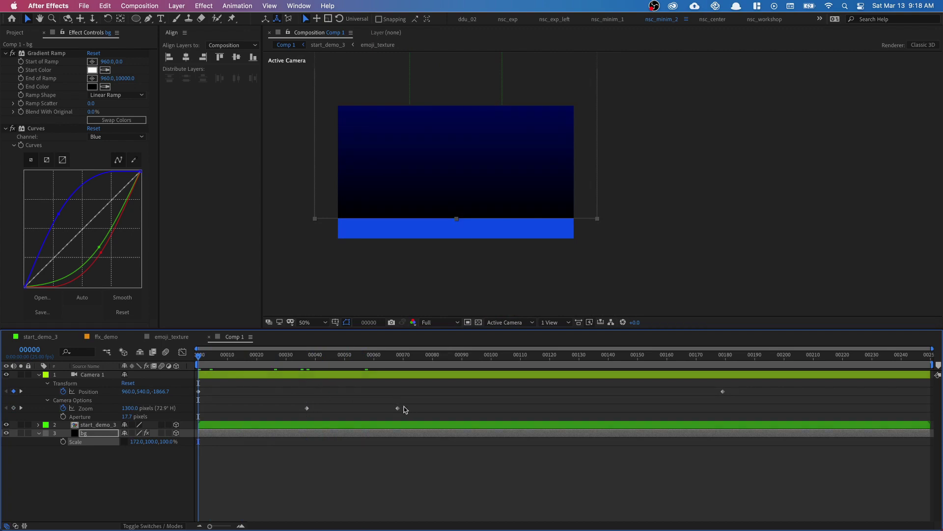
pyautogui.moveTo(398, 409); pyautogui.dragTo(724, 411)
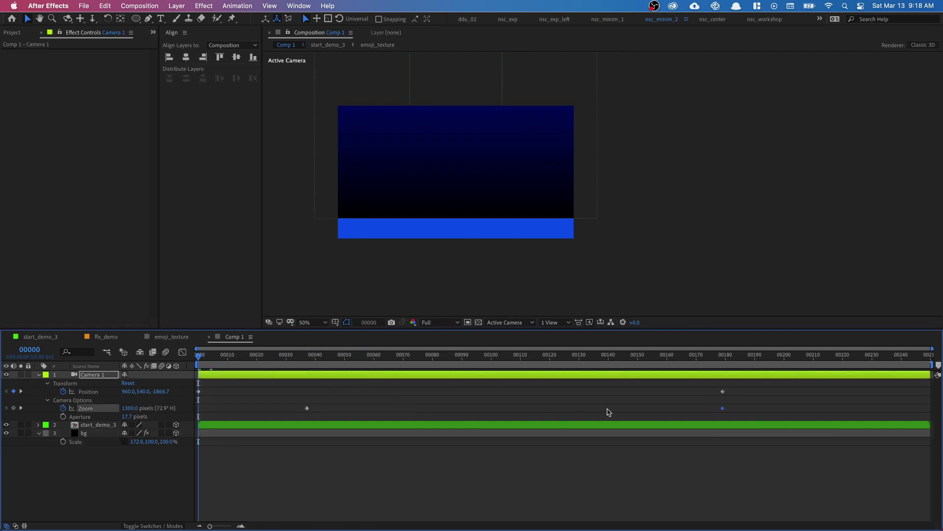
pyautogui.press('space')
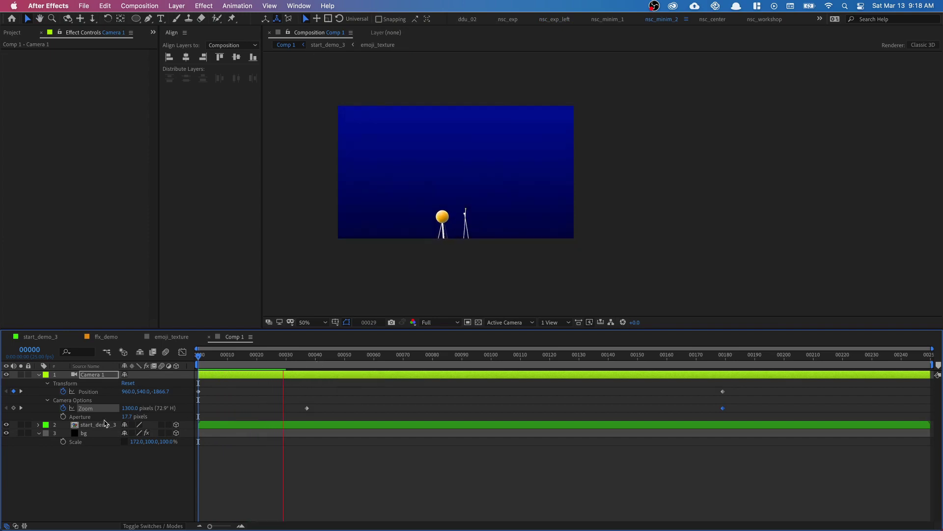
# Set the camera's Y position to 282 at frame 0 so the background fills the frame, and preview it
pyautogui.moveTo(295, 356); pyautogui.dragTo(152, 355)
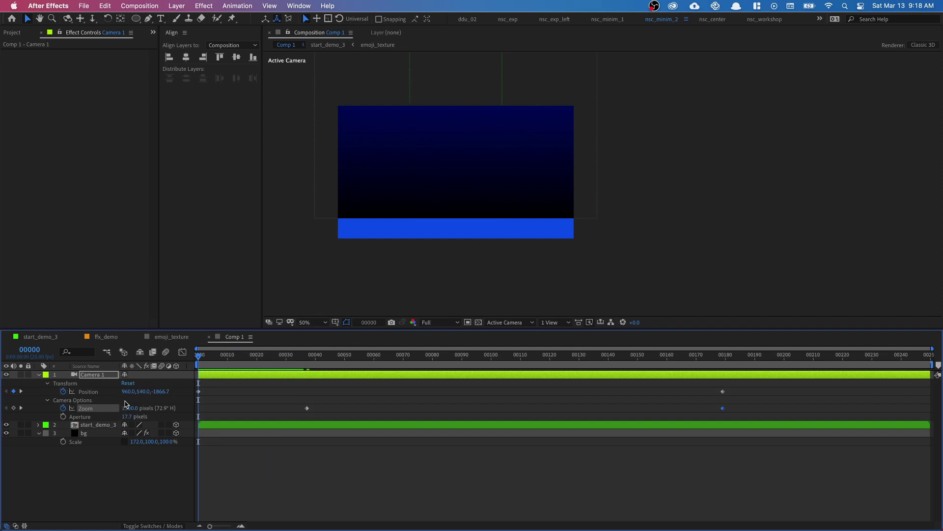
pyautogui.moveTo(143, 391); pyautogui.dragTo(32, 380)
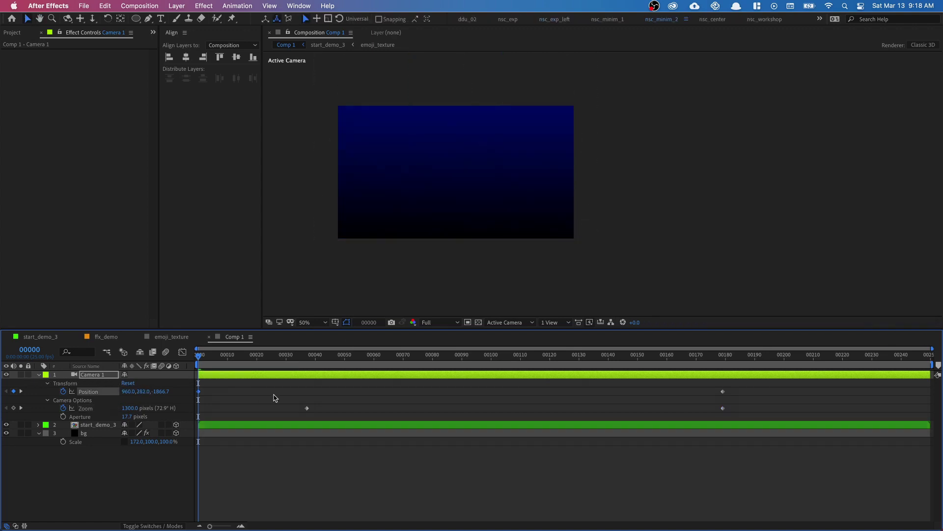
pyautogui.press('space')
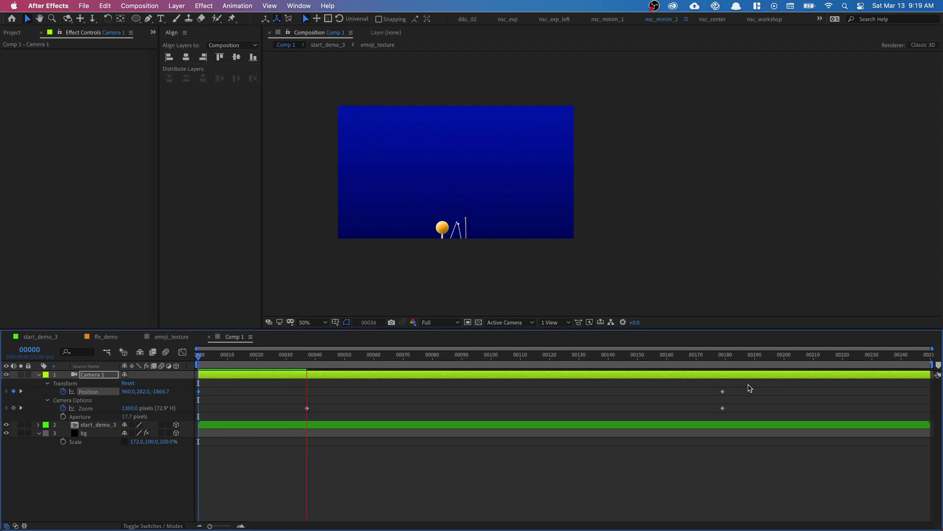
# Apply Easy Ease to both Position keyframes of Camera 1
pyautogui.moveTo(748, 384); pyautogui.dragTo(197, 408)
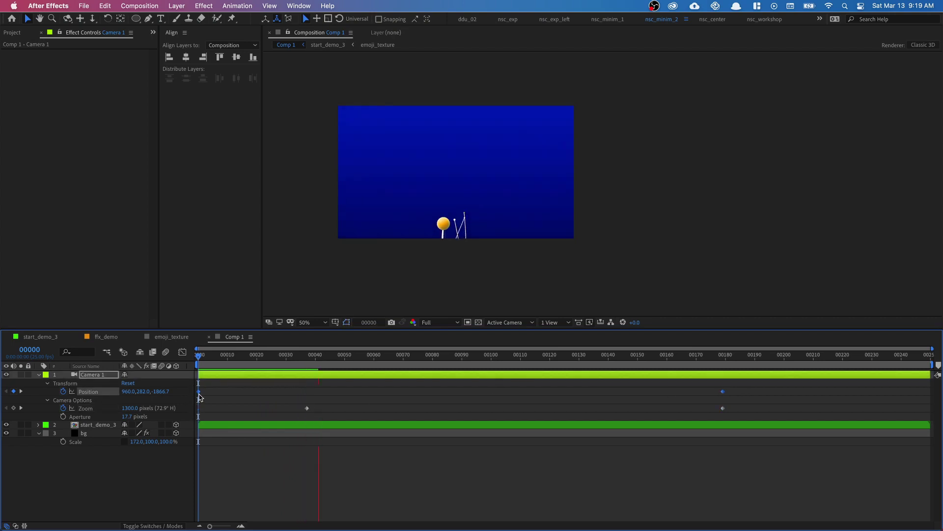
pyautogui.press('space')
pyautogui.rightClick(199, 392)
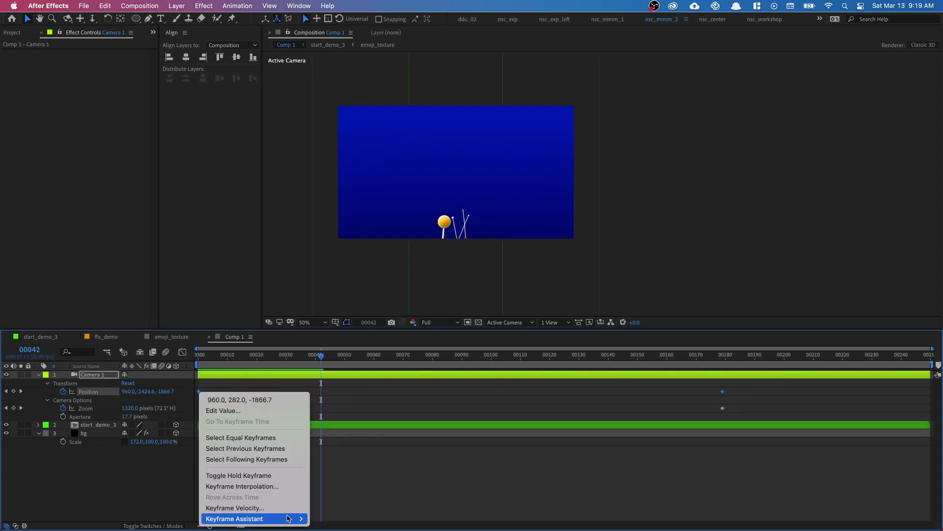
pyautogui.moveTo(265, 518)
pyautogui.click(354, 455)
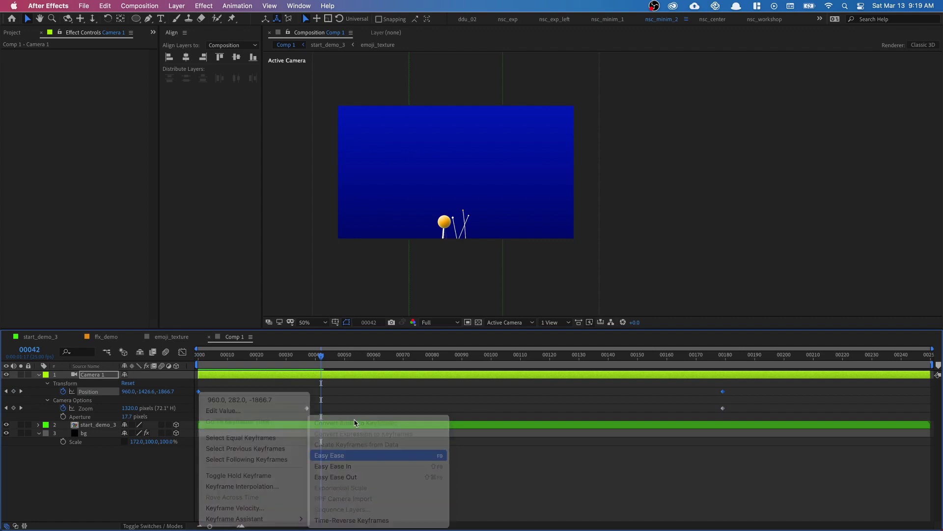
# Fit the composition in the viewer, show the camera's keyframed properties, and preview the eased animation from the start
pyautogui.press('Home')
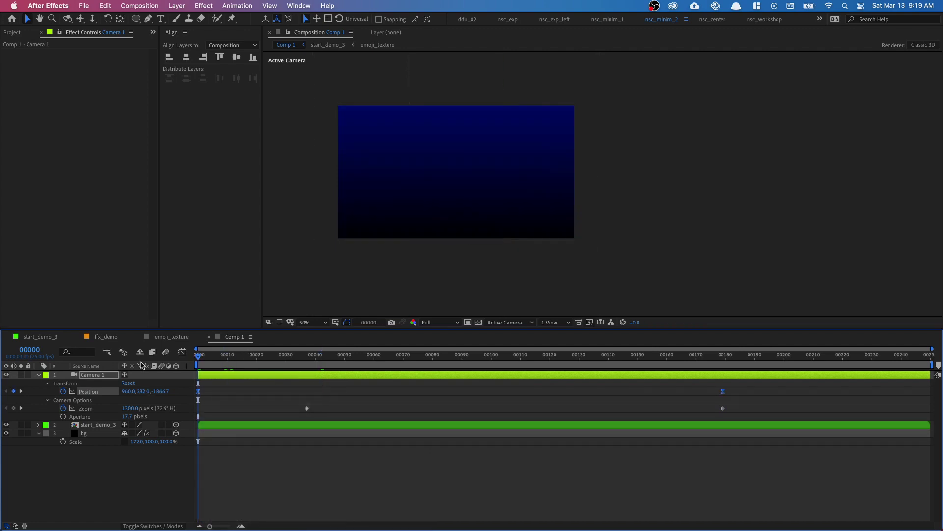
pyautogui.press('space')
pyautogui.hotkey('shift', '/')
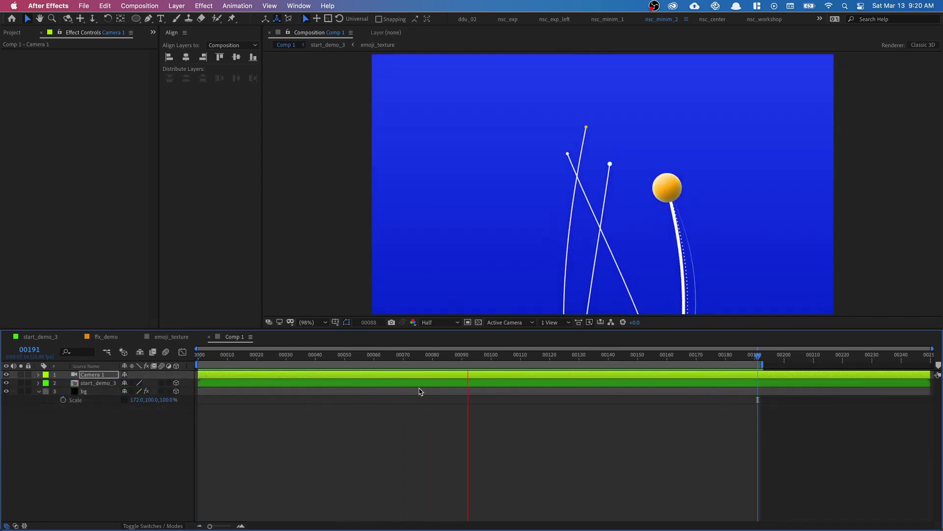
pyautogui.press('u')
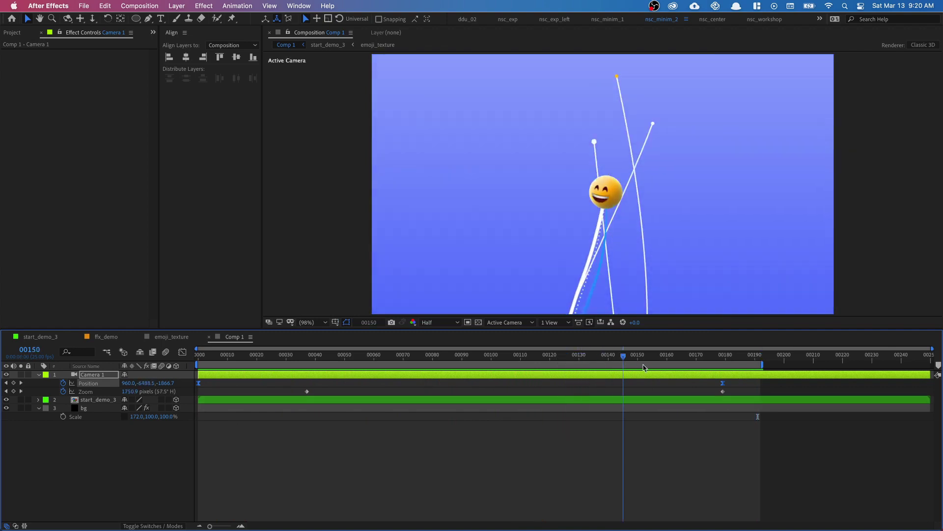
pyautogui.press('space')
pyautogui.press('space')
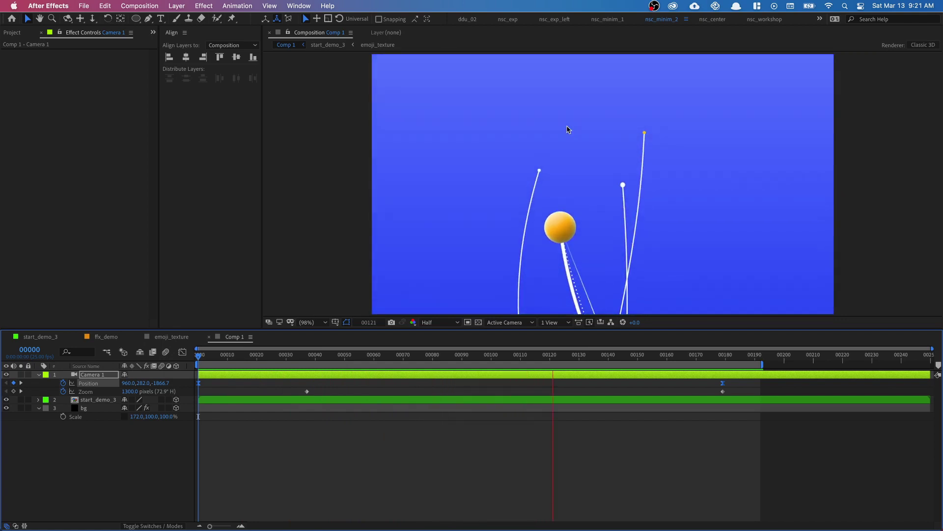
pyautogui.press('space')
# Add a new black solid layer above the camera and rename it p
pyautogui.rightClick(233, 438)
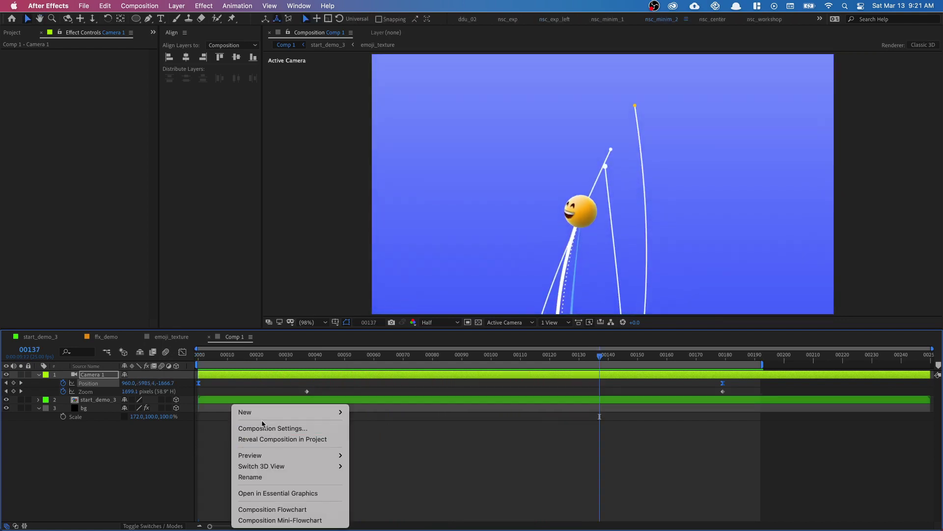
pyautogui.moveTo(318, 414)
pyautogui.click(364, 433)
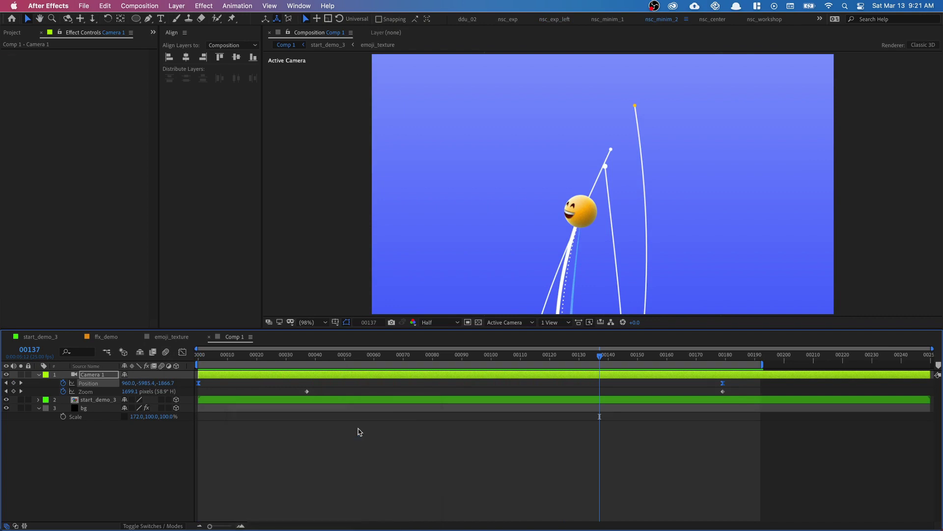
pyautogui.press('Return')
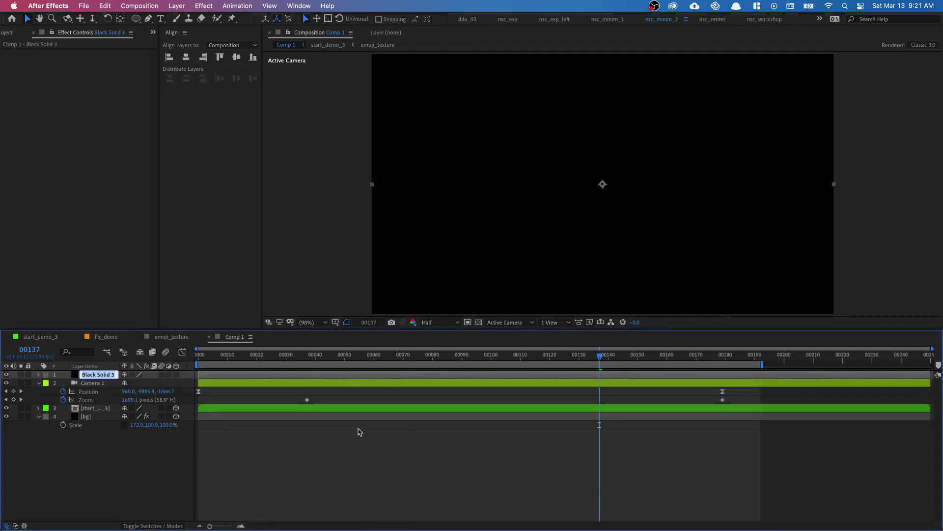
pyautogui.write('p')
# Find the CC Particle World effect and apply it to layer p
pyautogui.hotkey('ctrl', 'space')
pyautogui.write('Sli')
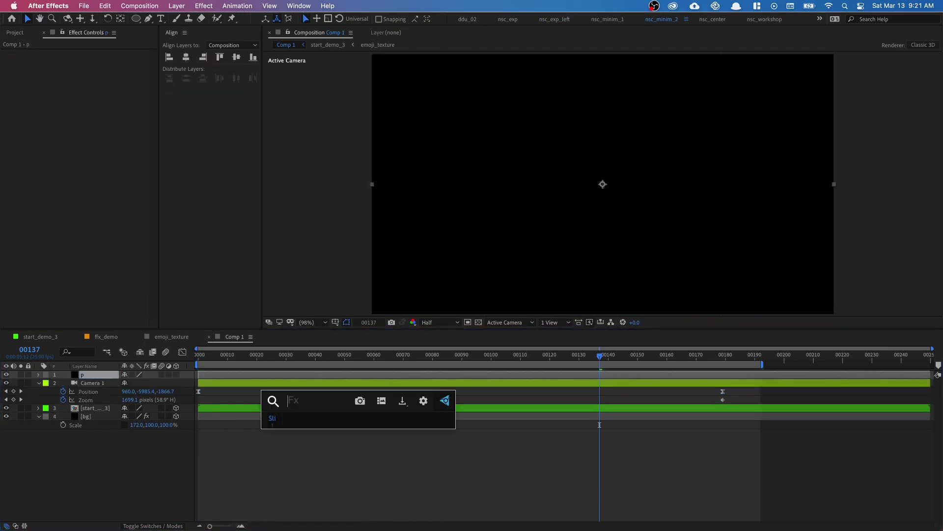
pyautogui.write('pa')
pyautogui.press('BackSpace')
pyautogui.press('BackSpace')
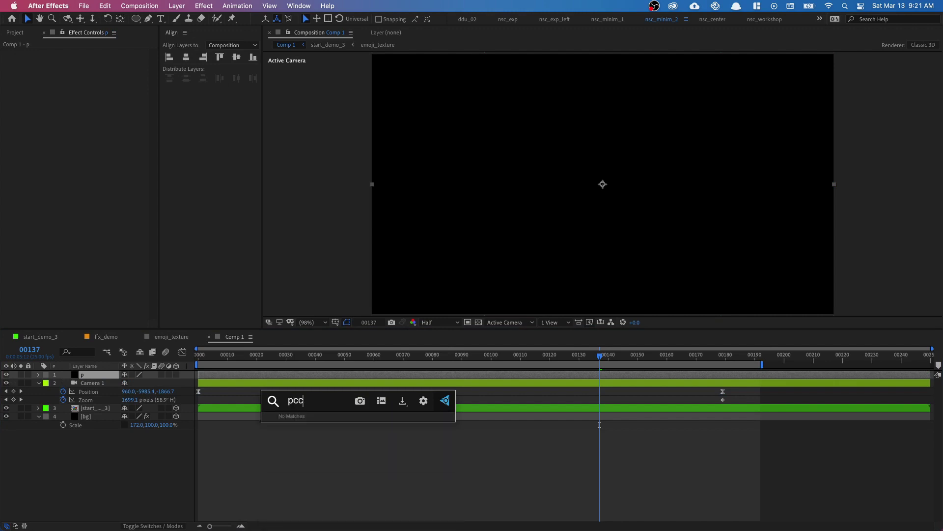
pyautogui.write('cc par')
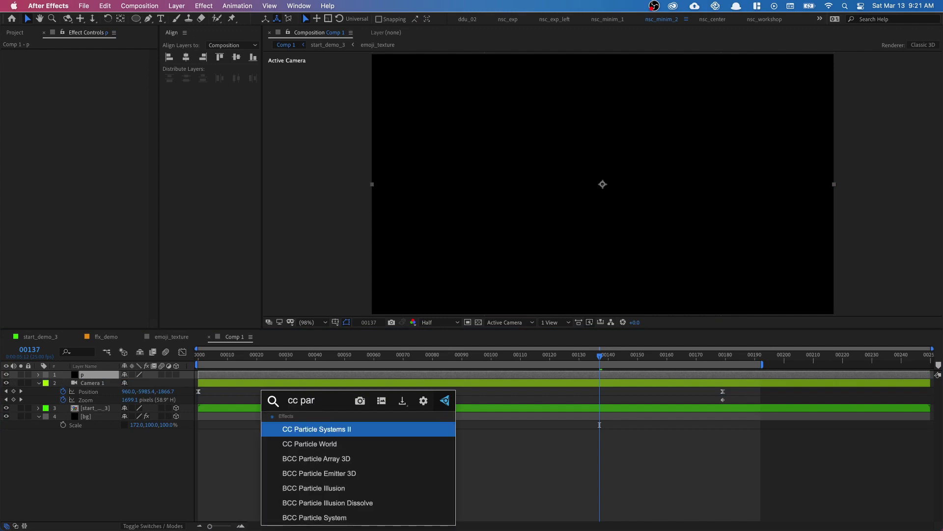
pyautogui.press('Down')
pyautogui.press('Return')
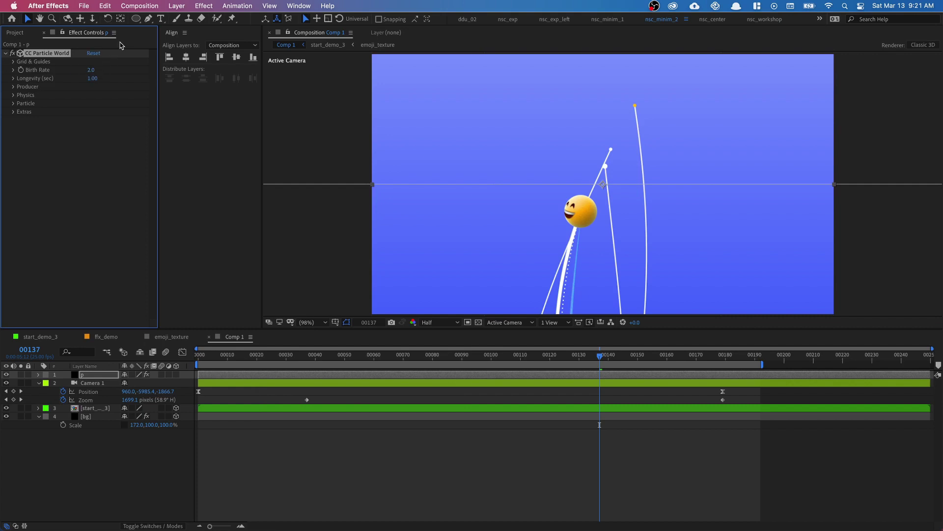
# Set the particle Birth Rate to 0.5 and the producer's Radius X to 5
pyautogui.click(93, 70)
pyautogui.write('0.5')
pyautogui.press('Return')
pyautogui.click(13, 86)
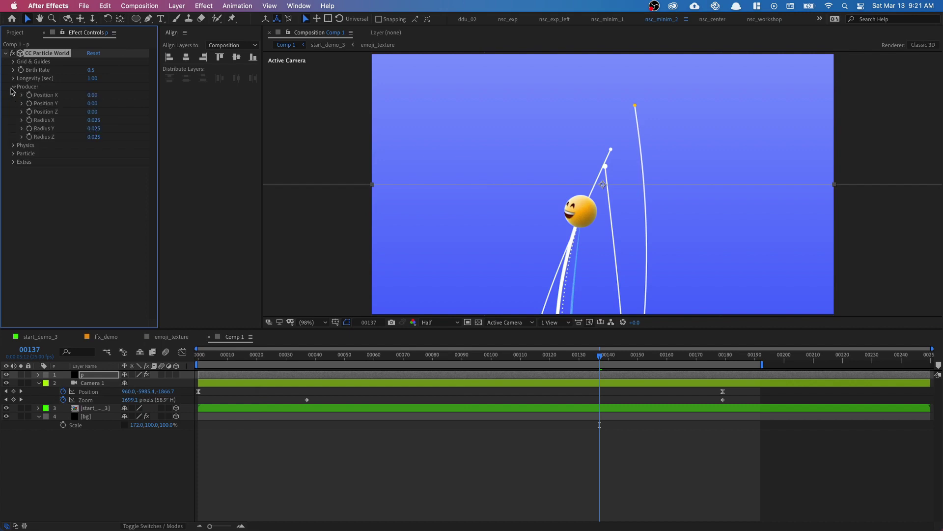
pyautogui.click(92, 123)
pyautogui.write('5')
pyautogui.press('Return')
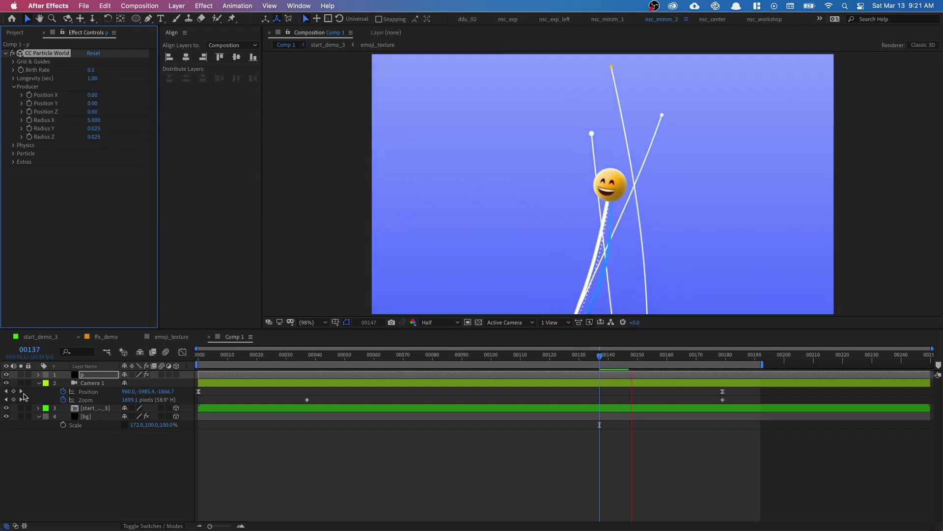
# Solo the p and bg layers and preview the particles in the early frames, ending at frame 10
pyautogui.click(20, 375)
pyautogui.press('space')
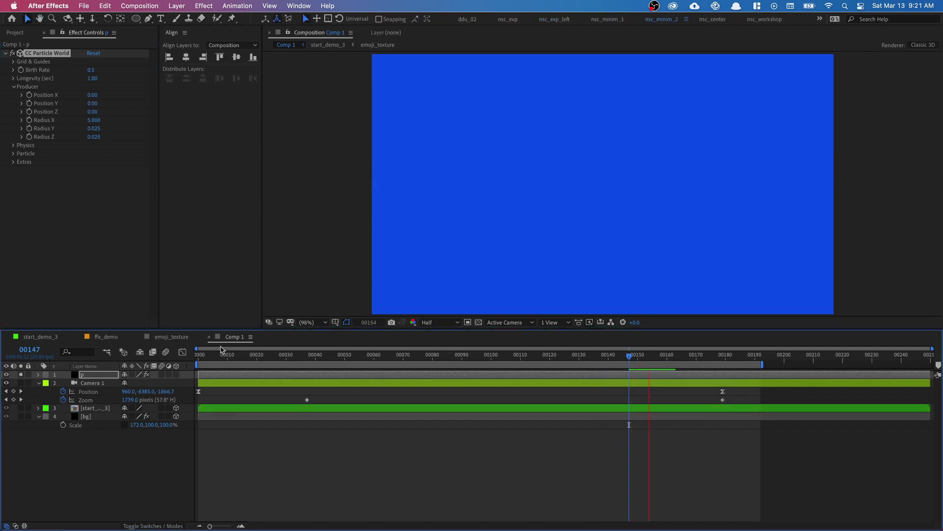
pyautogui.press('space')
pyautogui.moveTo(501, 359); pyautogui.dragTo(372, 360)
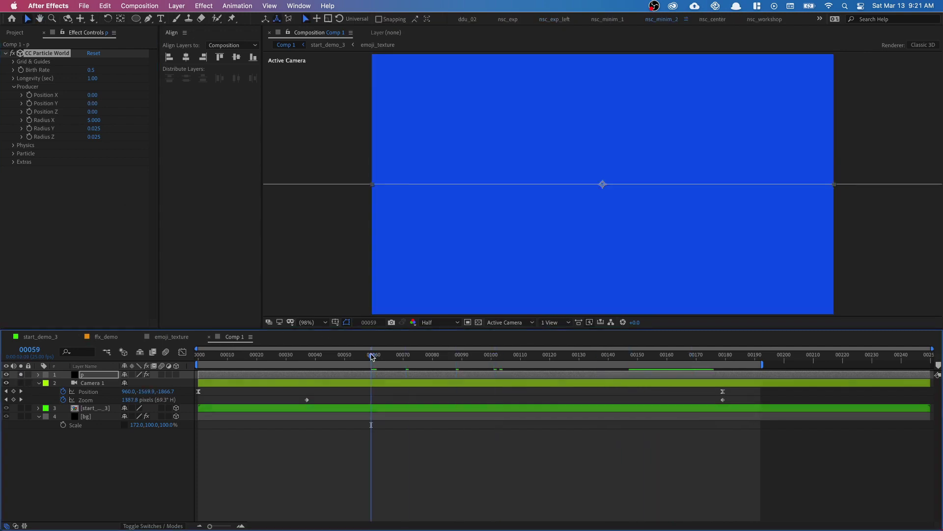
pyautogui.press('space')
pyautogui.press('space')
pyautogui.click(21, 416)
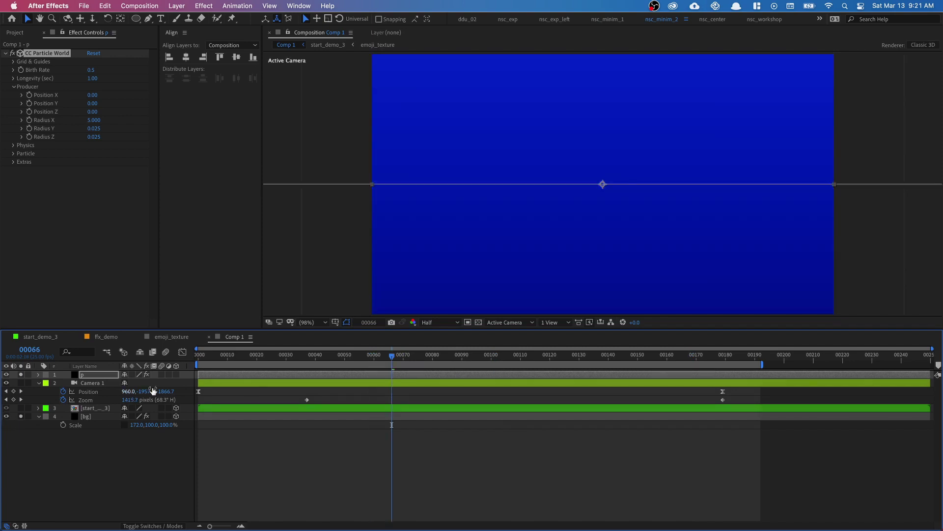
pyautogui.click(280, 360)
pyautogui.press('space')
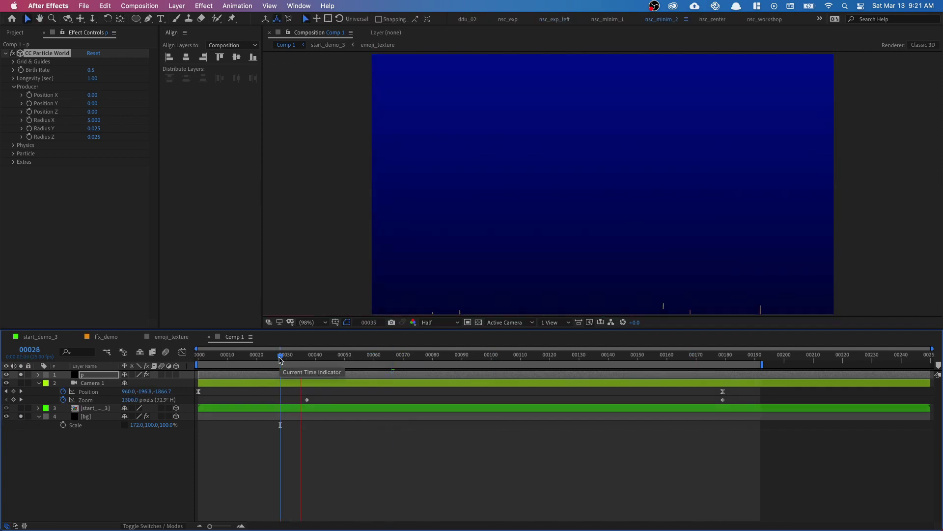
pyautogui.press('space')
pyautogui.moveTo(278, 359); pyautogui.dragTo(227, 357)
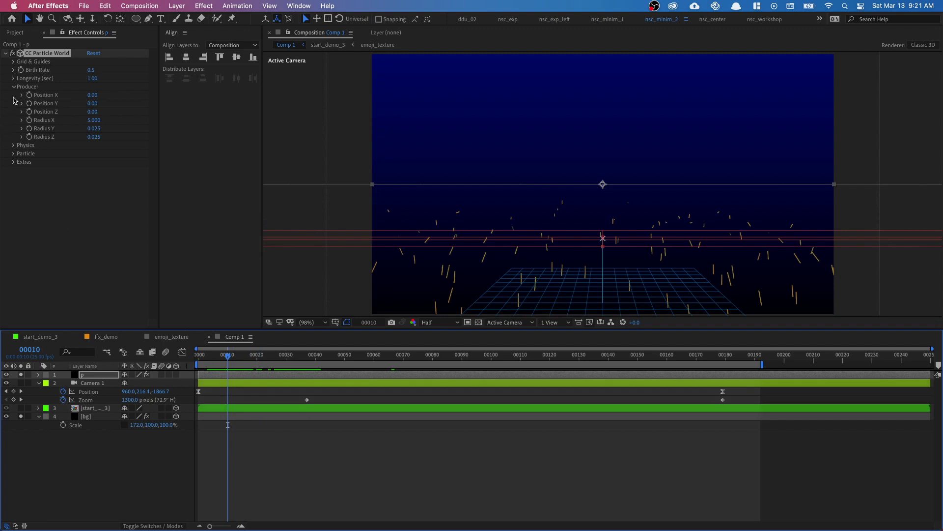
# Set the particle physics Velocity to 0 and Gravity to 3
pyautogui.click(13, 145)
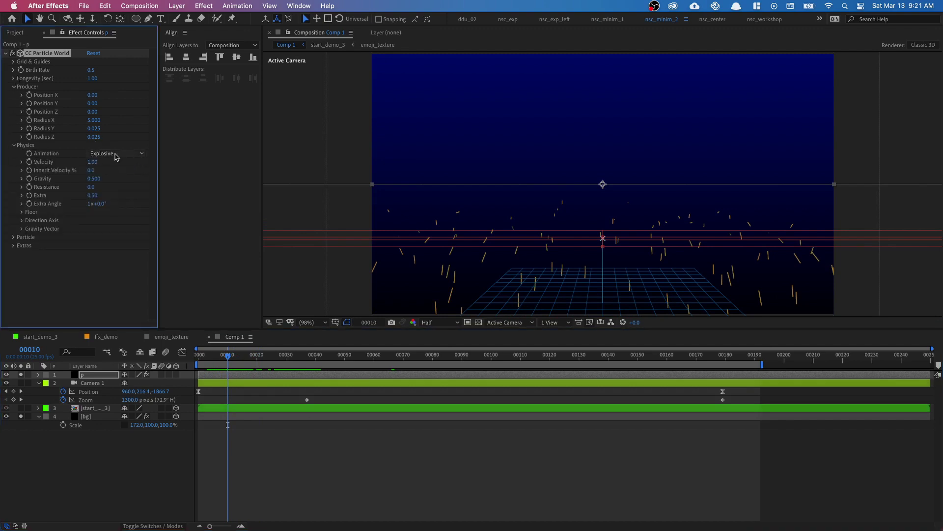
pyautogui.click(93, 162)
pyautogui.press('Tab')
pyautogui.press('Tab')
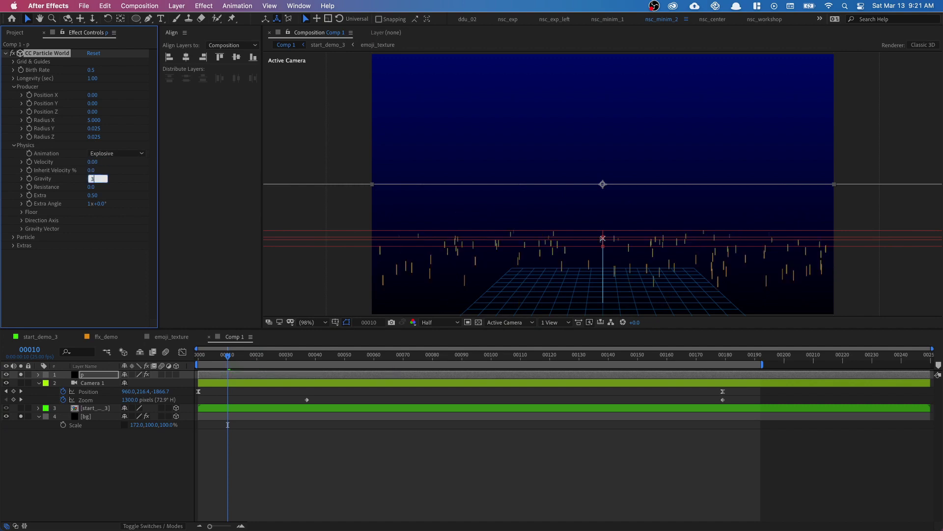
pyautogui.press('Return')
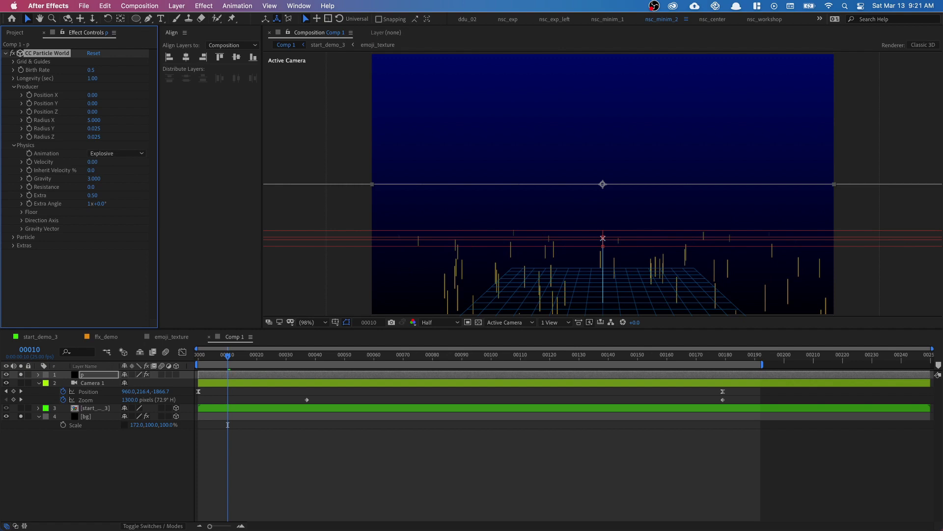
# Set the physics Extra and Extra Angle values to 0 and preview the falling particles
pyautogui.click(89, 195)
pyautogui.press('Tab')
pyautogui.press('Return')
pyautogui.click(91, 195)
pyautogui.press('Return')
pyautogui.press('space')
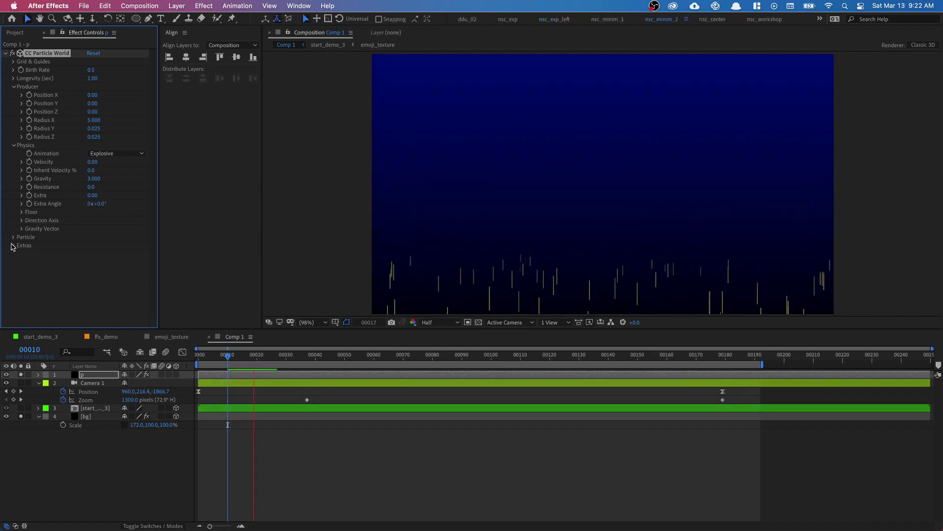
pyautogui.press('space')
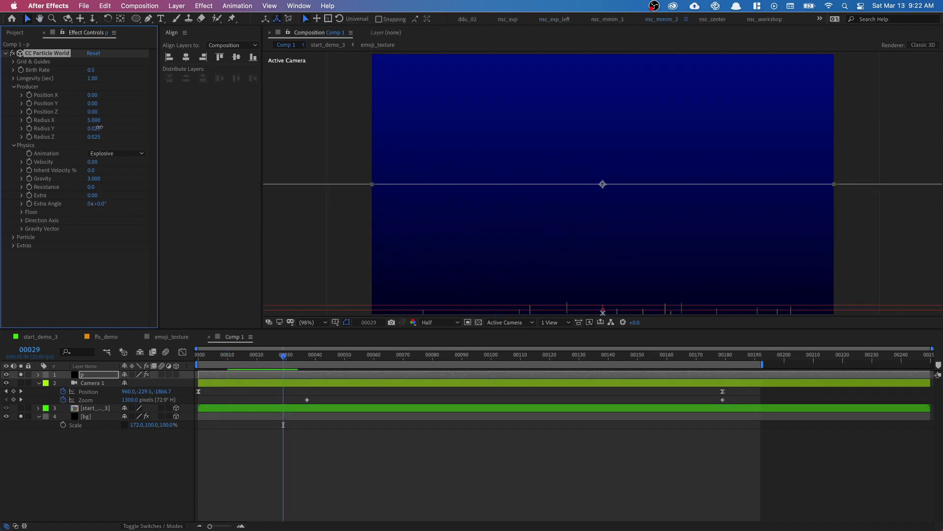
# Raise the particle producer by setting its Position Y to -1.63, and preview the result from frame 0
pyautogui.click(98, 128)
pyautogui.press('Return')
pyautogui.moveTo(95, 104)
pyautogui.mouseDown()
pyautogui.moveTo(5, 97)
pyautogui.moveTo(14, 103)
pyautogui.mouseUp()
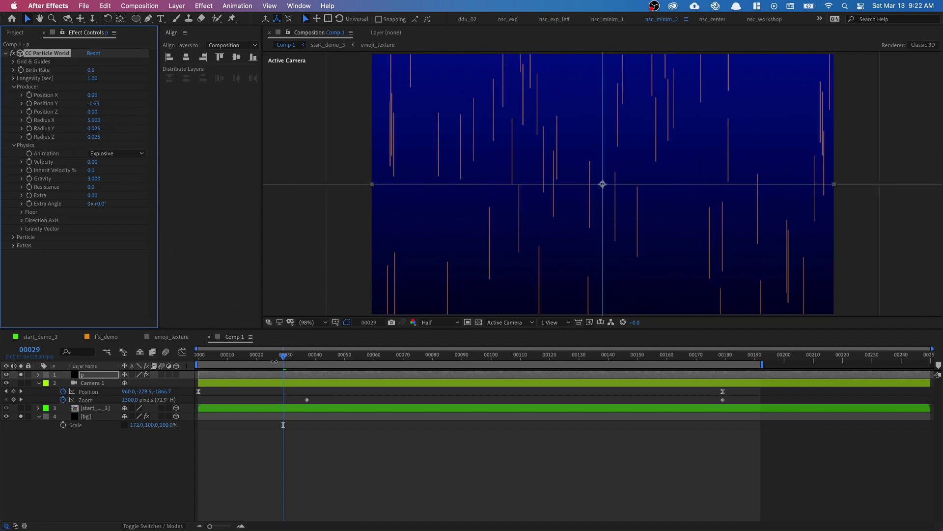
pyautogui.click(274, 361)
pyautogui.click(196, 356)
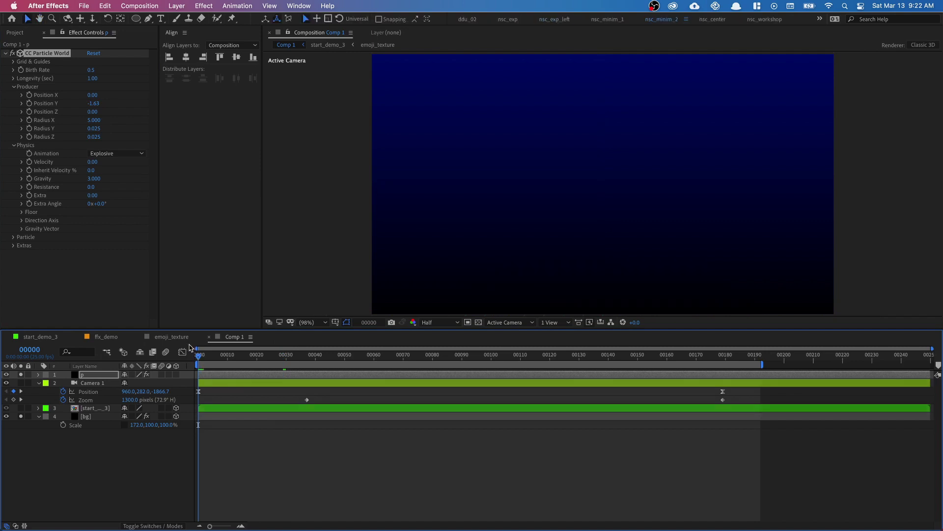
pyautogui.press('space')
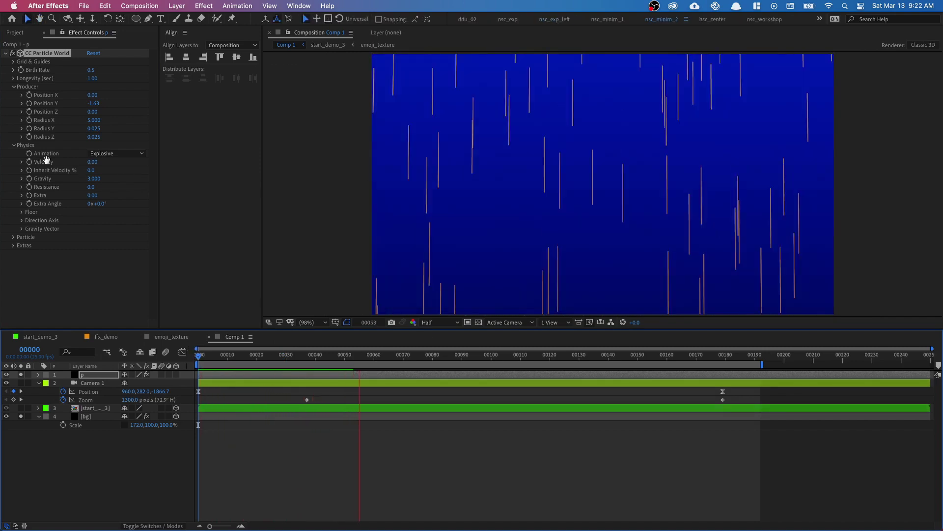
pyautogui.press('space')
# Change the particle Birth Color to blue 506AFF
pyautogui.click(14, 237)
pyautogui.scroll(-2, 101, 242)
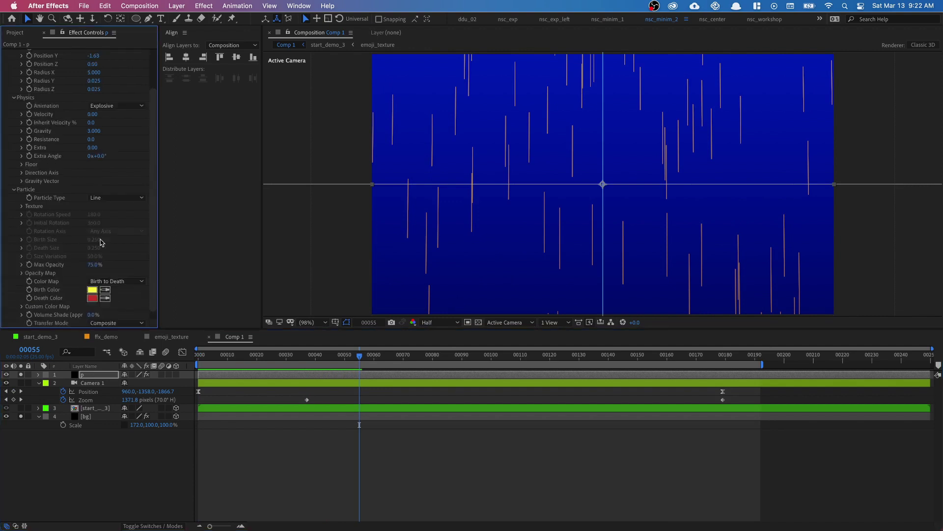
pyautogui.scroll(-1, 132, 212)
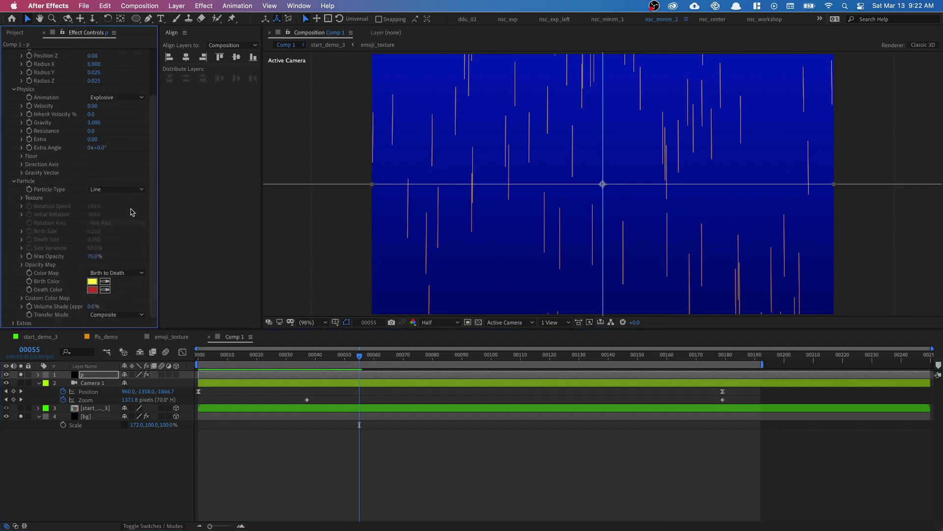
pyautogui.click(97, 281)
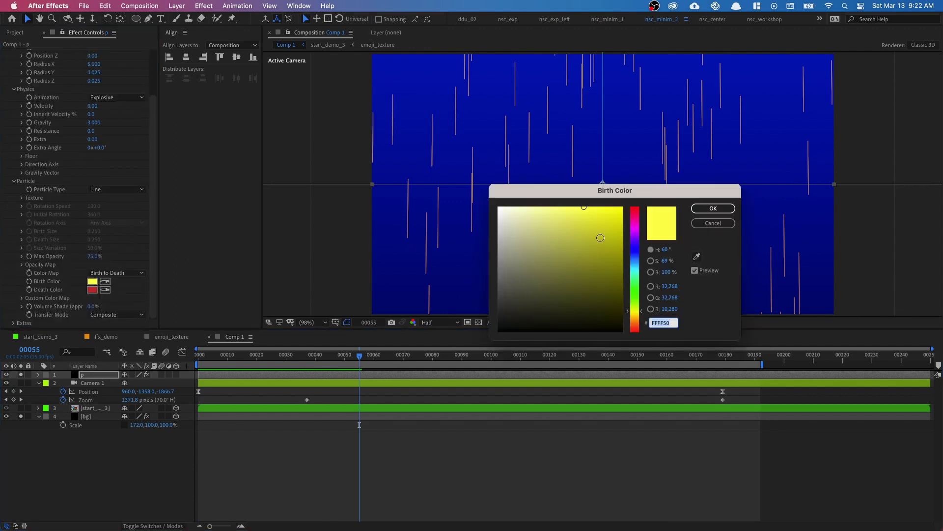
pyautogui.click(637, 252)
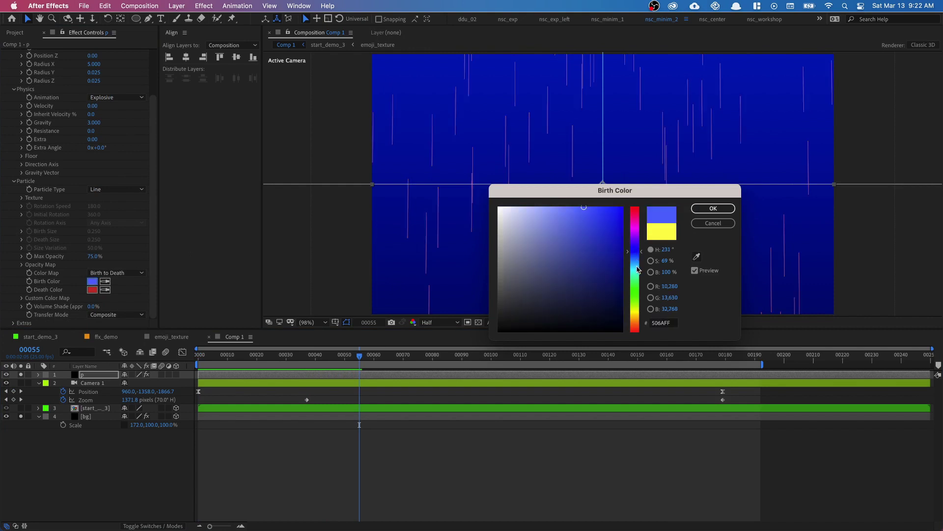
pyautogui.click(720, 212)
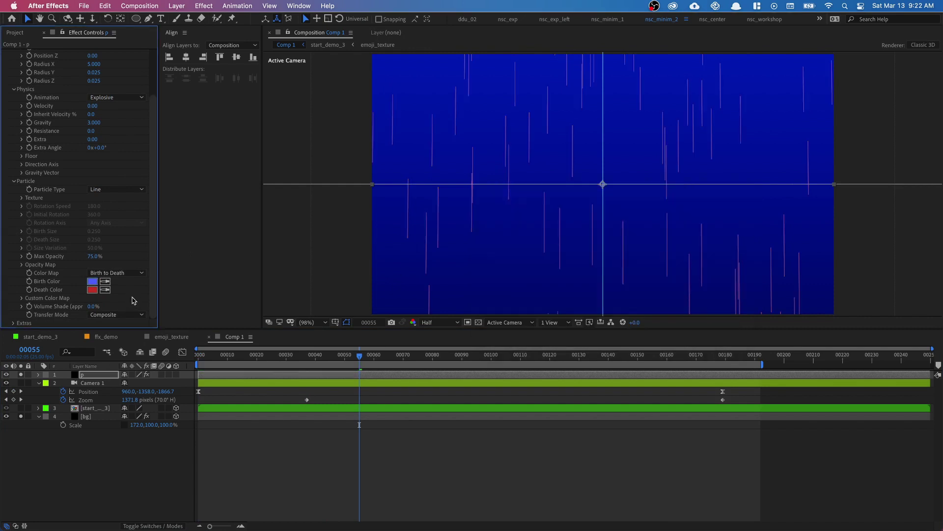
# Change the particle Death Color to white
pyautogui.click(99, 291)
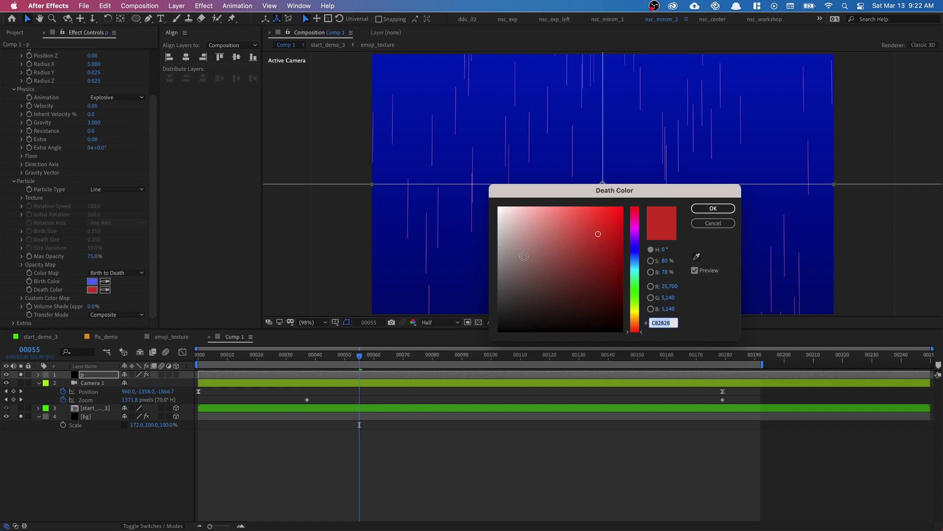
pyautogui.moveTo(524, 256); pyautogui.dragTo(482, 175)
pyautogui.click(720, 210)
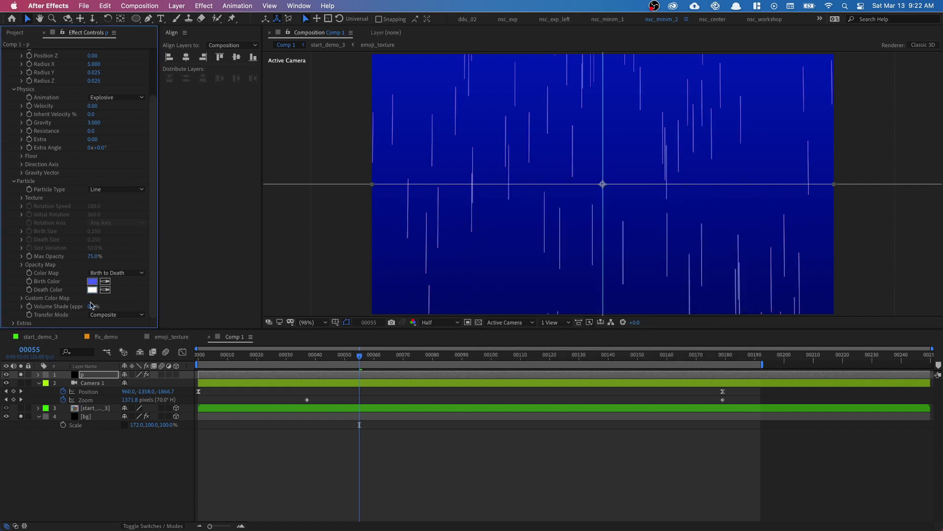
# Set the particles' Volume Shade to 39% and the light direction's Light X to -0.027
pyautogui.moveTo(104, 306); pyautogui.dragTo(119, 307)
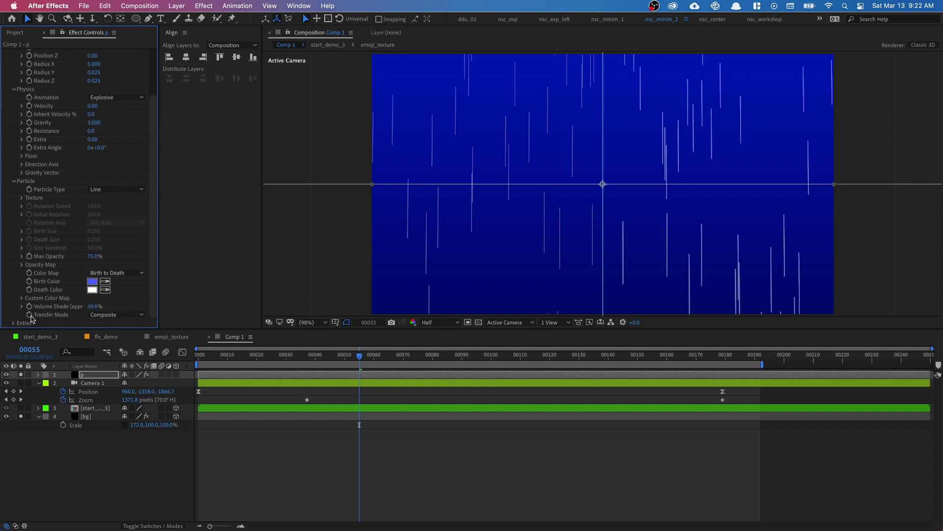
pyautogui.click(14, 323)
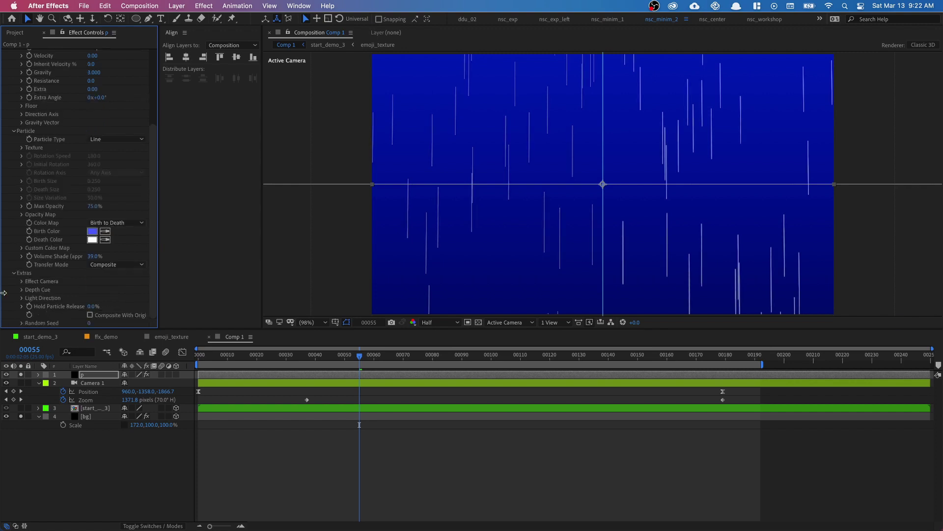
pyautogui.click(21, 298)
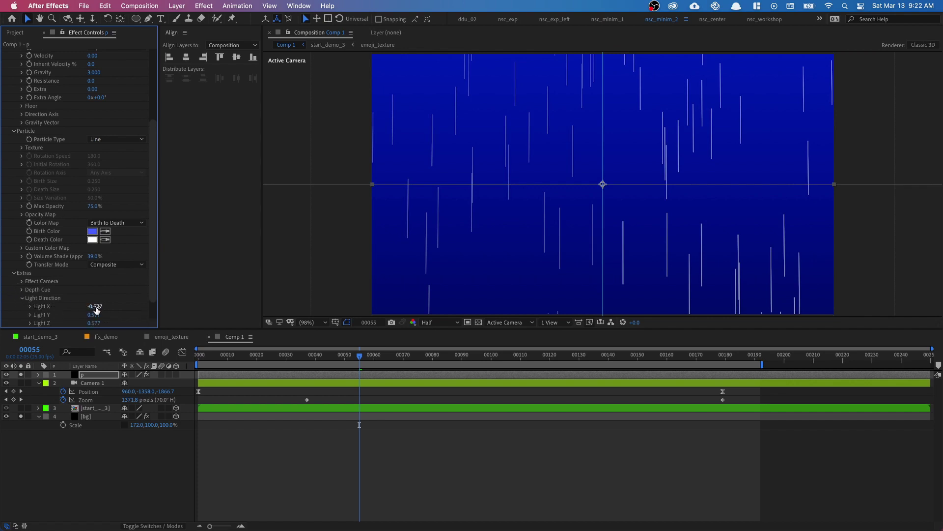
pyautogui.moveTo(135, 307)
pyautogui.mouseDown()
pyautogui.moveTo(79, 303)
pyautogui.moveTo(146, 306)
pyautogui.moveTo(122, 308)
pyautogui.mouseUp()
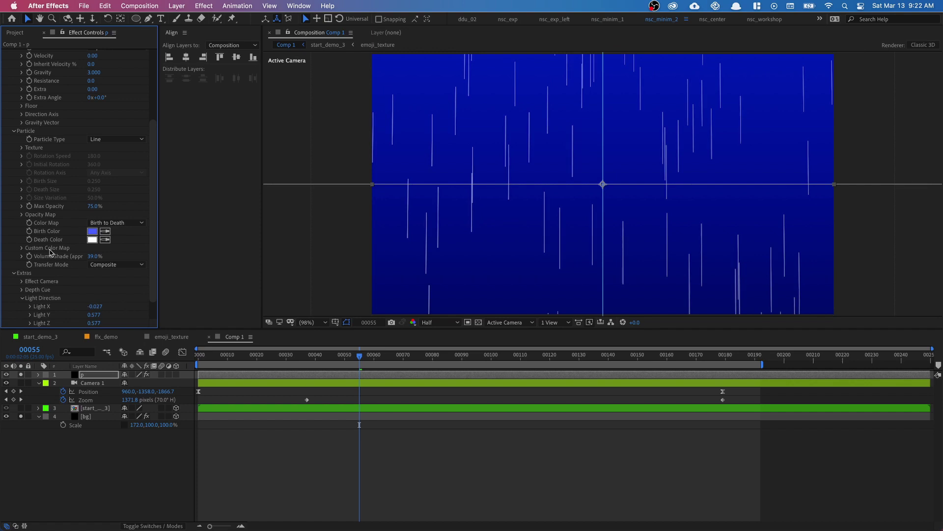
# Unsolo the p and bg layers and preview the whole composition from frame 0
pyautogui.scroll(-3, 50, 252)
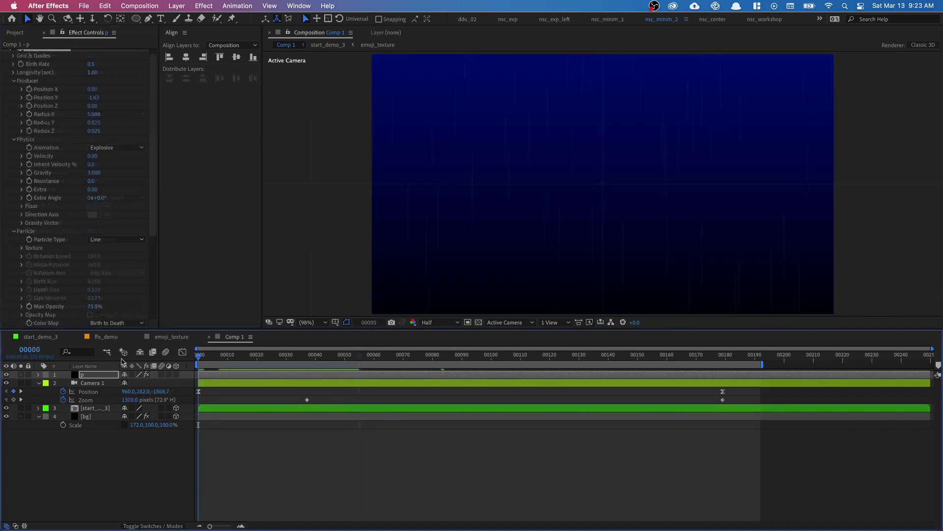
pyautogui.press('space')
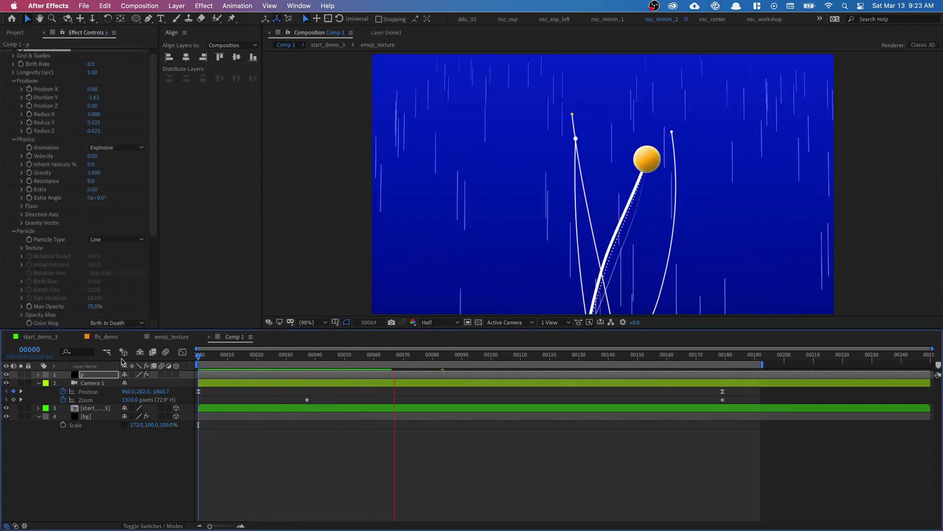
# Set the CC Particle World producer's Position Y to -3 on the p layer
pyautogui.press('space')
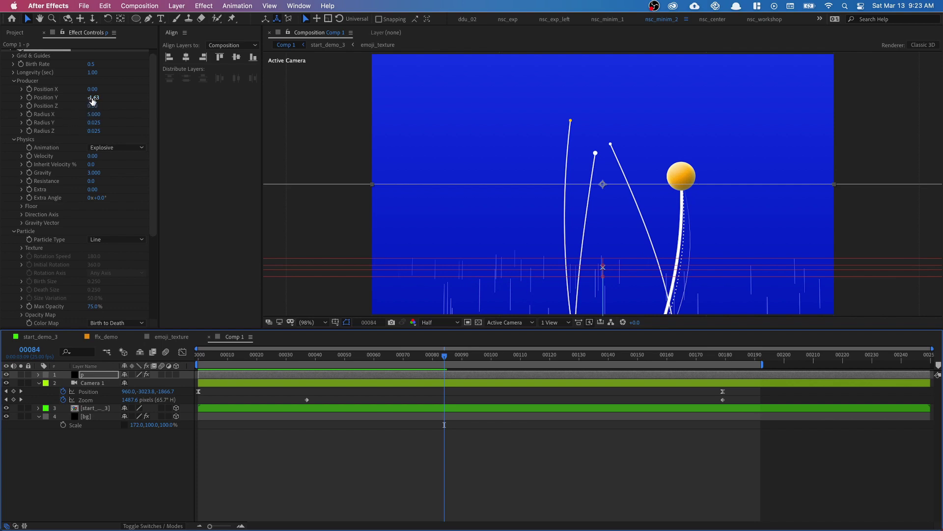
pyautogui.moveTo(93, 100); pyautogui.dragTo(26, 95)
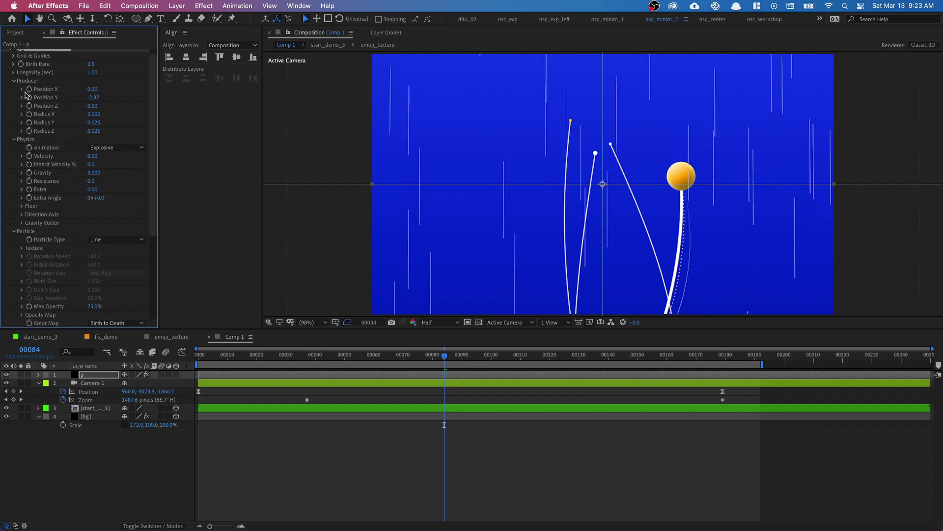
pyautogui.click(90, 99)
pyautogui.write('-3')
pyautogui.press('Return')
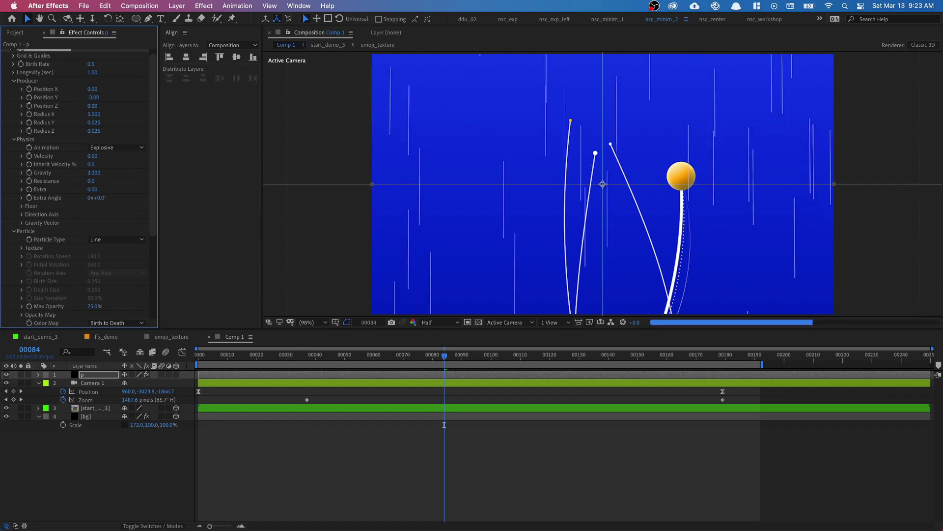
# Keyframe the particles' Birth Rate at 0.5 on frame 84 and at 0 on frame 120
pyautogui.scroll(1, 27, 82)
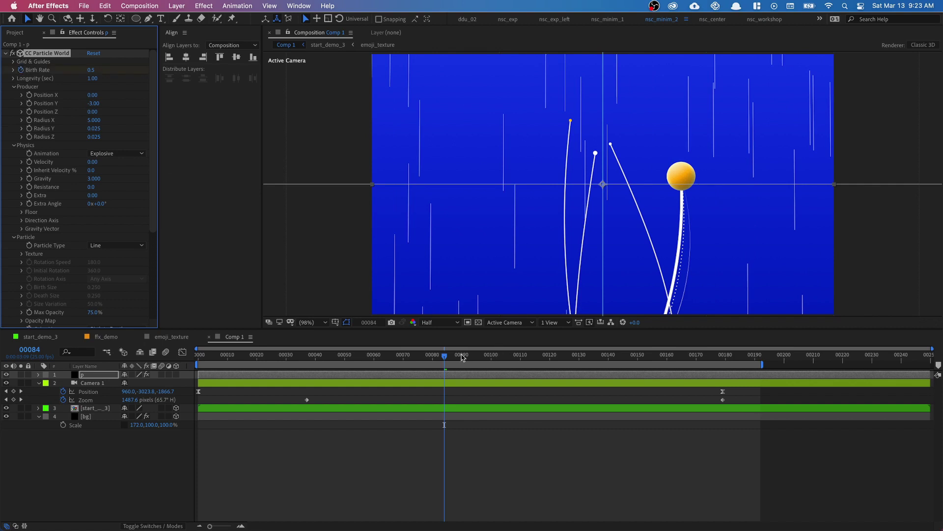
pyautogui.moveTo(462, 357); pyautogui.dragTo(551, 357)
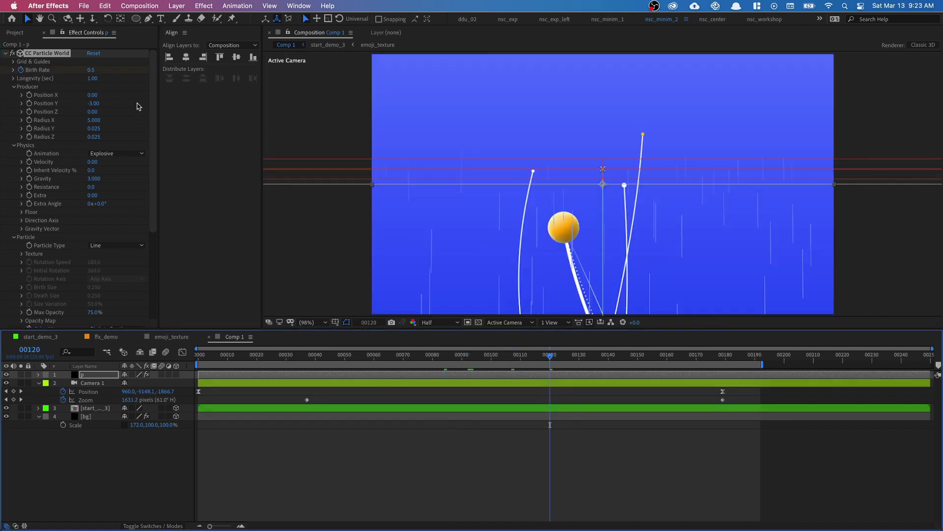
pyautogui.click(91, 70)
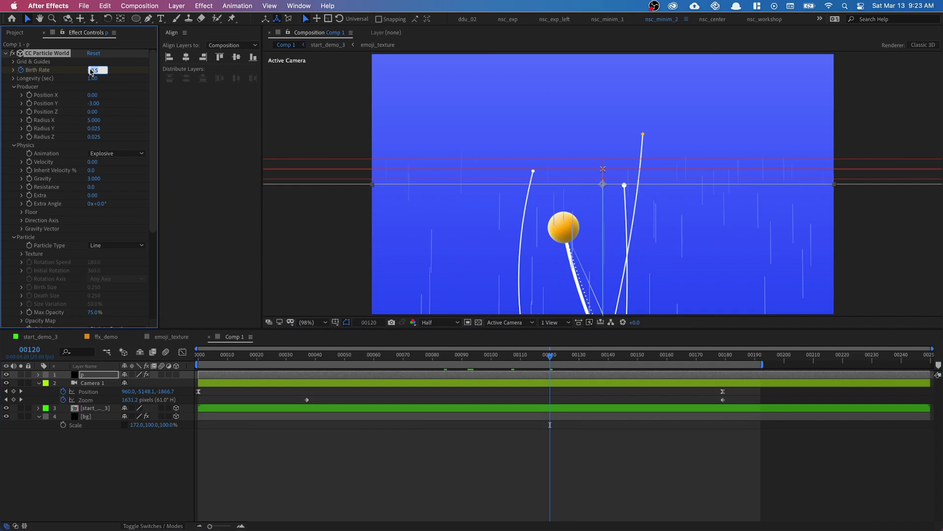
pyautogui.write('0')
pyautogui.press('Return')
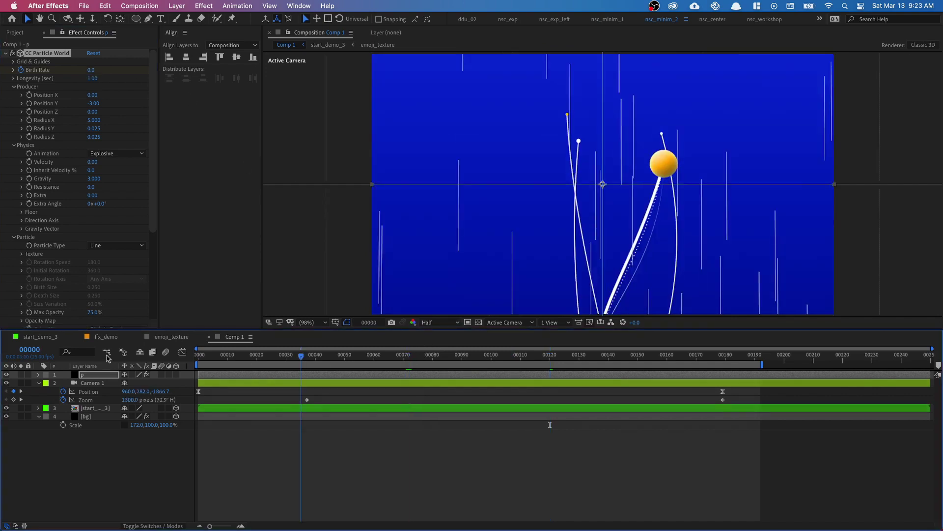
# Shift the p layer about 19 frames earlier and move it below start_demo_3, above bg
pyautogui.press('space')
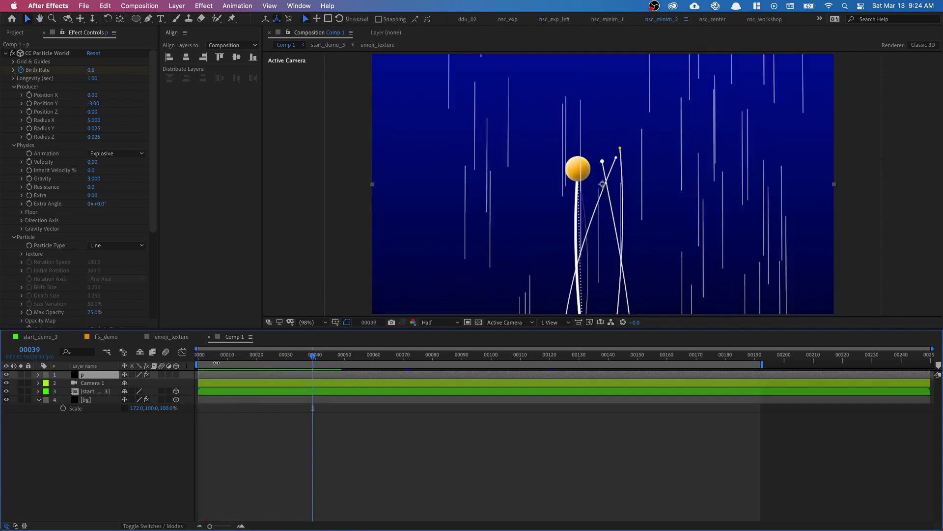
pyautogui.moveTo(216, 363); pyautogui.dragTo(201, 375)
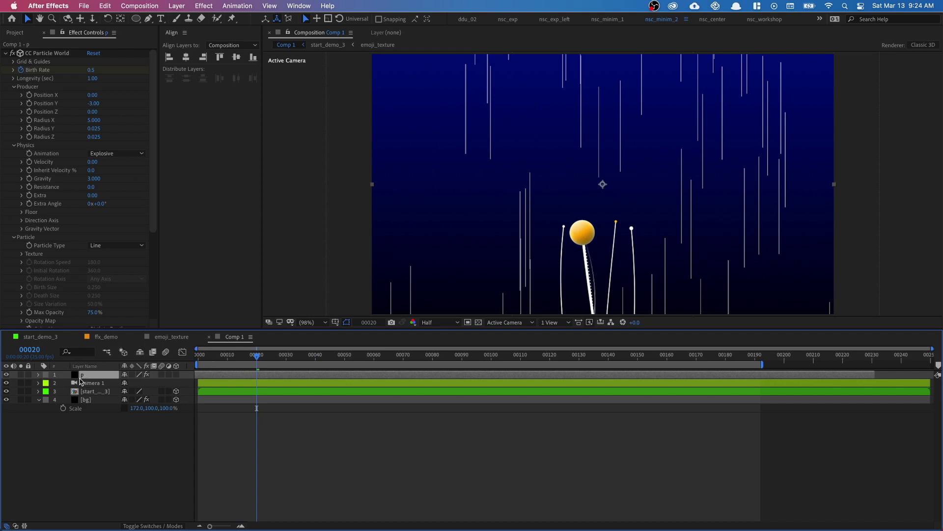
pyautogui.moveTo(82, 378); pyautogui.dragTo(86, 394)
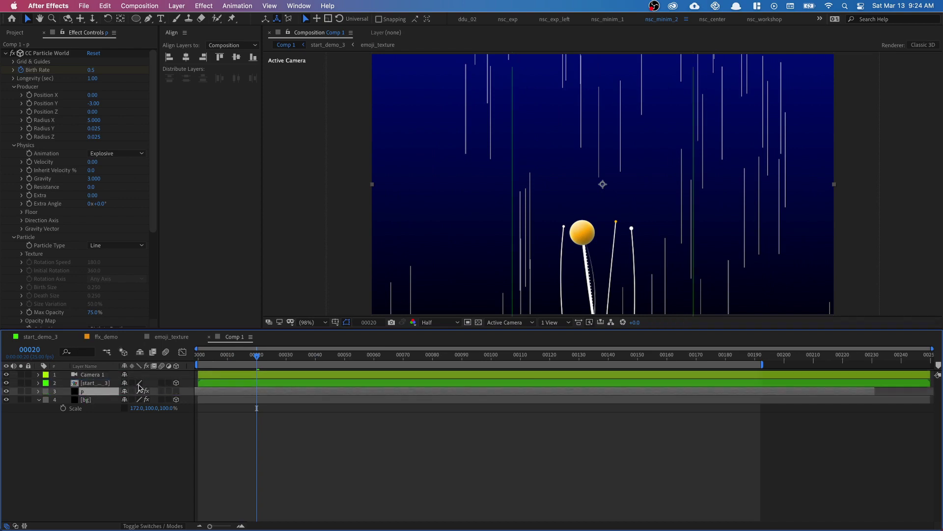
# Set the p layer's Opacity to 25% and preview the particles from frame 0
pyautogui.moveTo(231, 359); pyautogui.dragTo(122, 358)
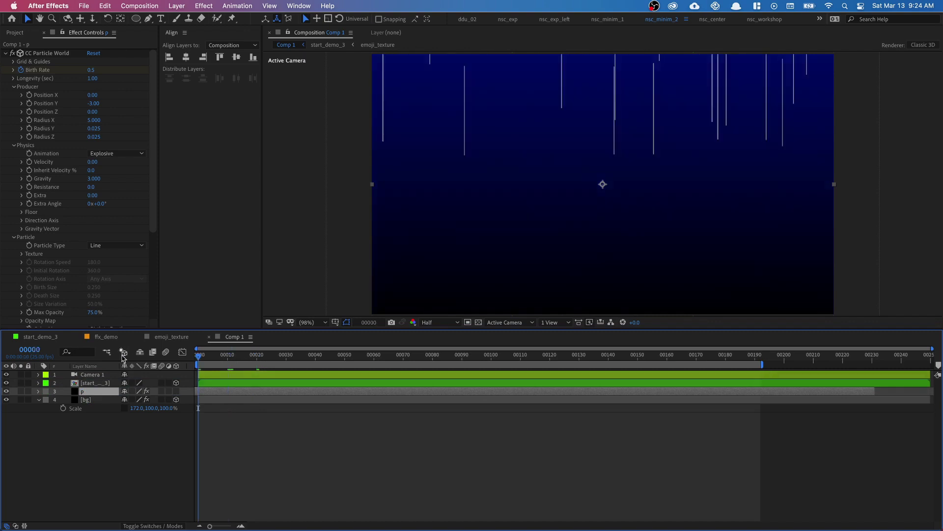
pyautogui.press('space')
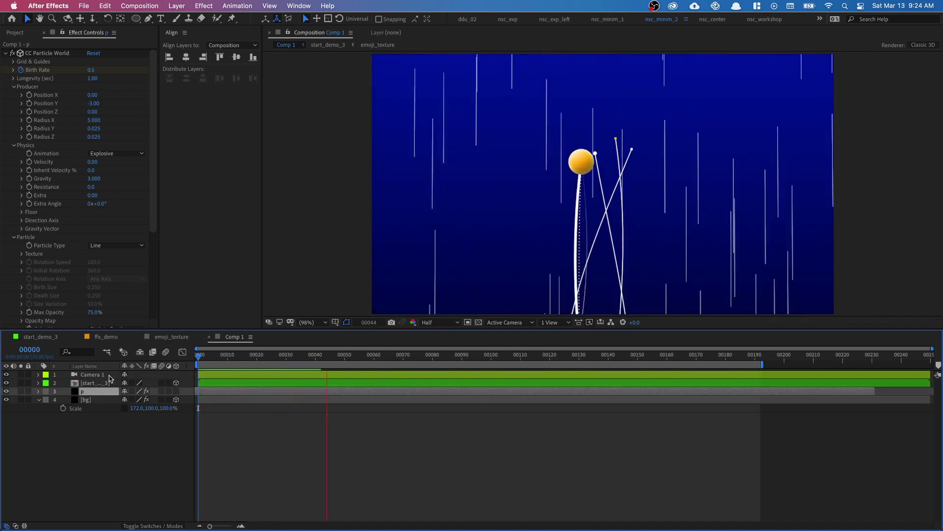
pyautogui.press('t')
pyautogui.click(126, 400)
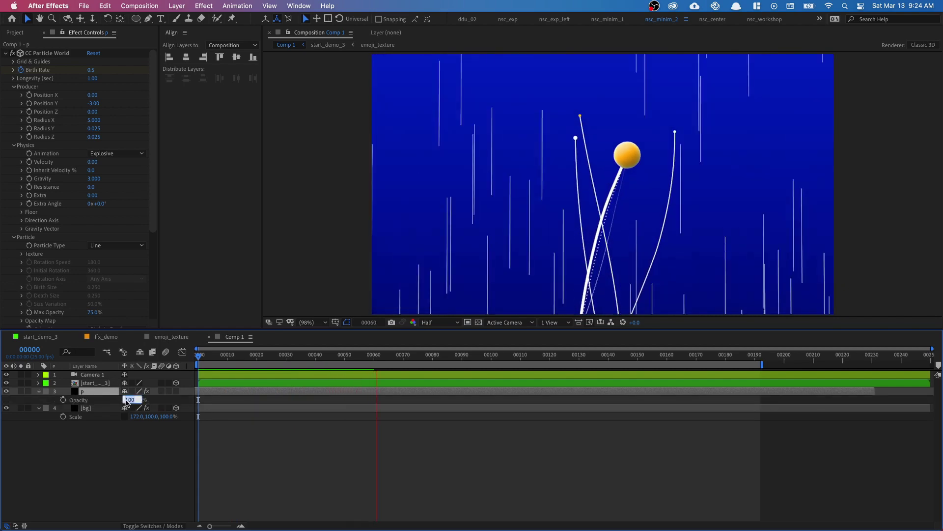
pyautogui.write('2')
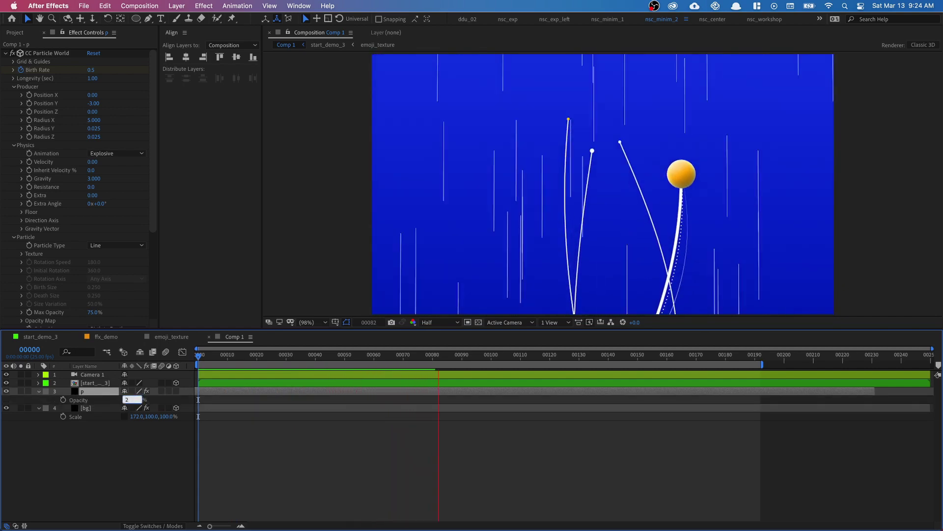
pyautogui.write('5')
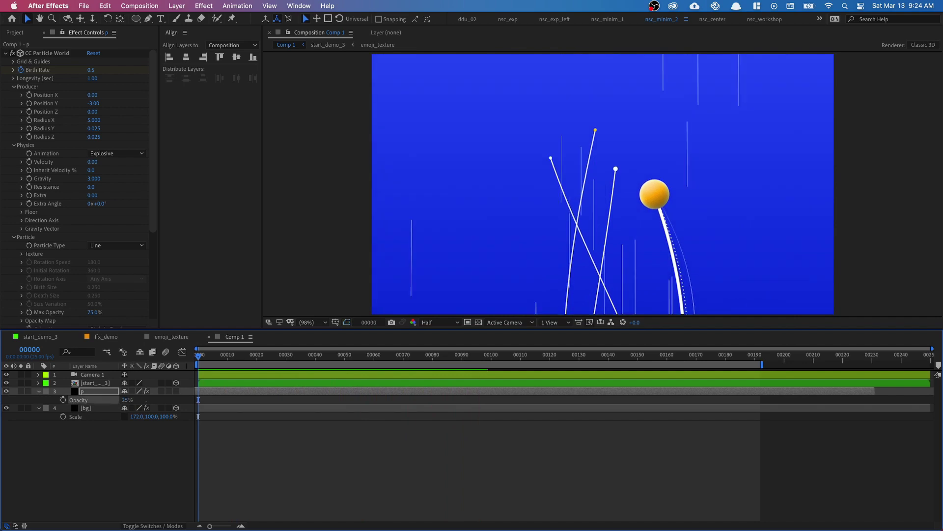
pyautogui.press('Return')
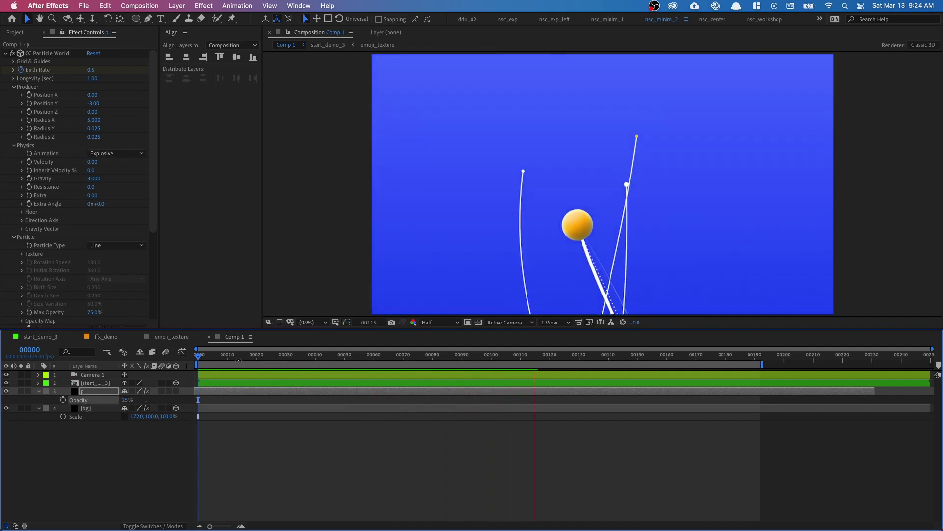
pyautogui.press('space')
pyautogui.press('space')
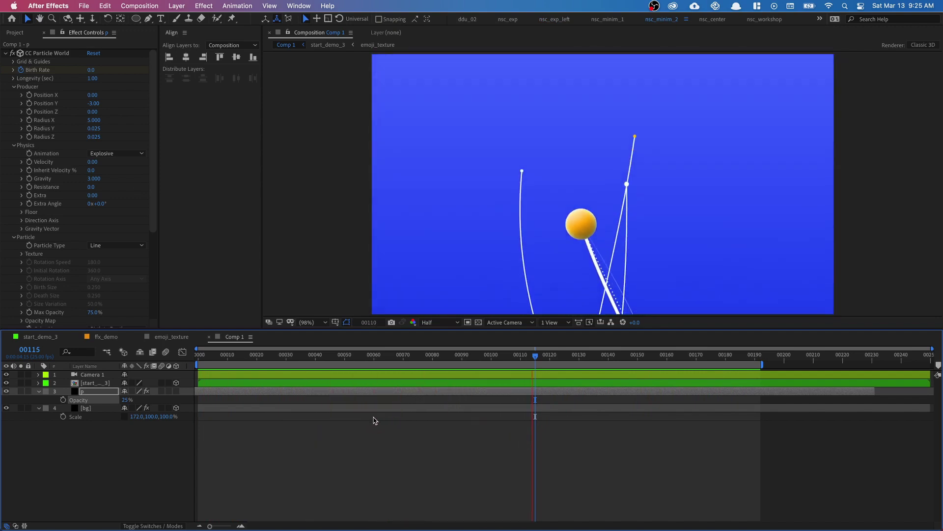
# Add an adjustment layer above start_demo_3, below Camera 1, and name it noise
pyautogui.press('space')
pyautogui.rightClick(351, 425)
pyautogui.moveTo(364, 412)
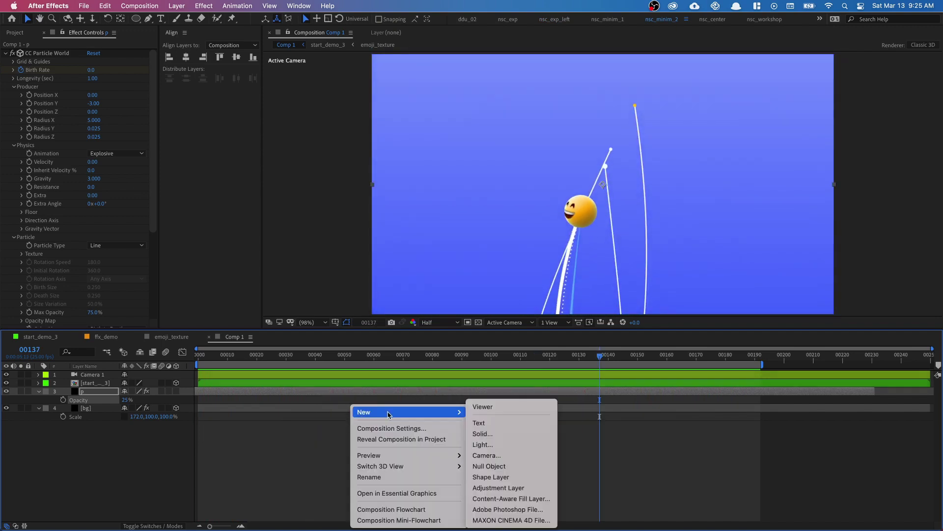
pyautogui.click(511, 487)
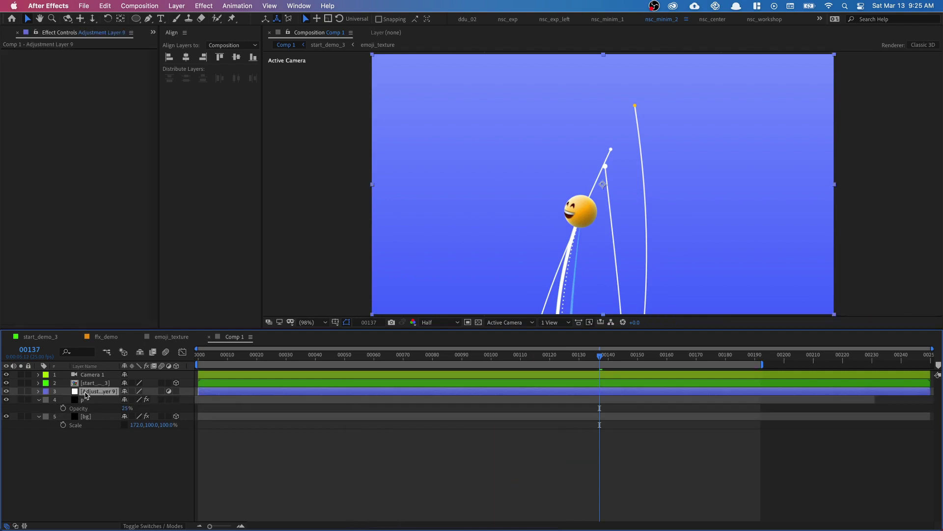
pyautogui.moveTo(85, 395); pyautogui.dragTo(82, 378)
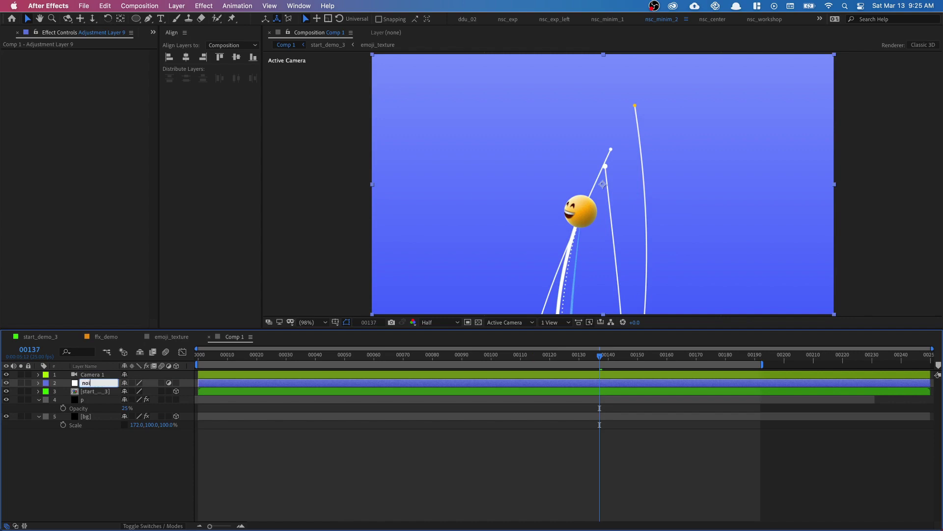
# Apply the Noise effect to the noise layer with Amount of Noise at 15%
pyautogui.hotkey('ctrl', 'space')
pyautogui.write('n')
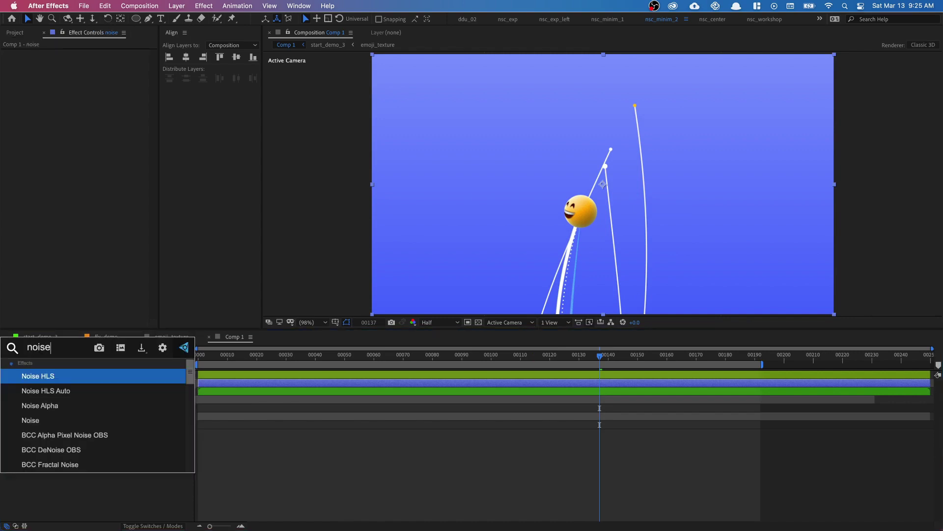
pyautogui.write('oise')
pyautogui.press('Down')
pyautogui.press('Down')
pyautogui.press('Down')
pyautogui.press('Return')
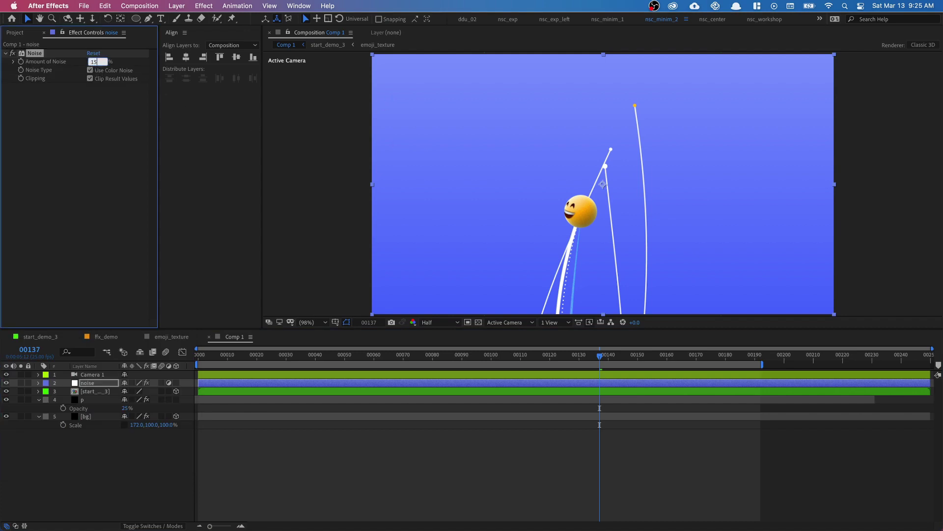
# Check the grain up close at frame 106, set Amount of Noise to 10% and turn off Clip Result Values
pyautogui.click(506, 349)
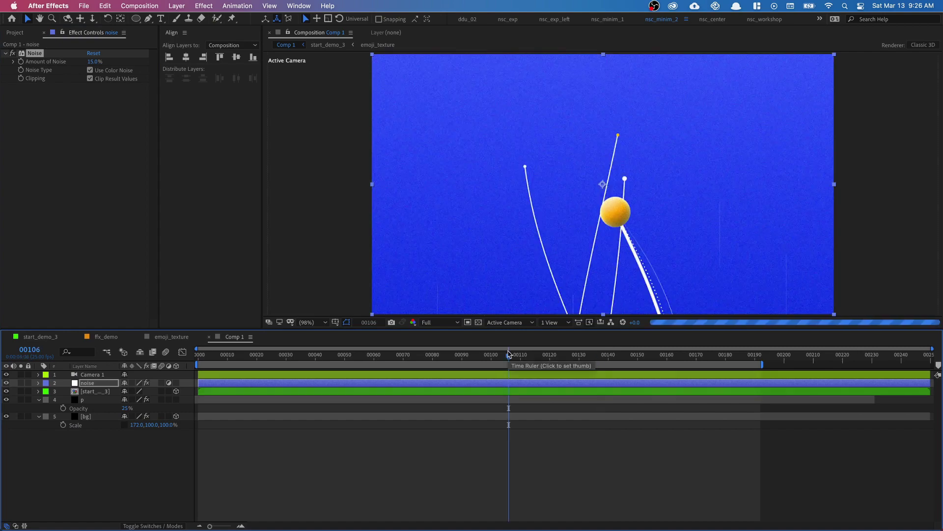
pyautogui.press('z')
pyautogui.click(604, 205)
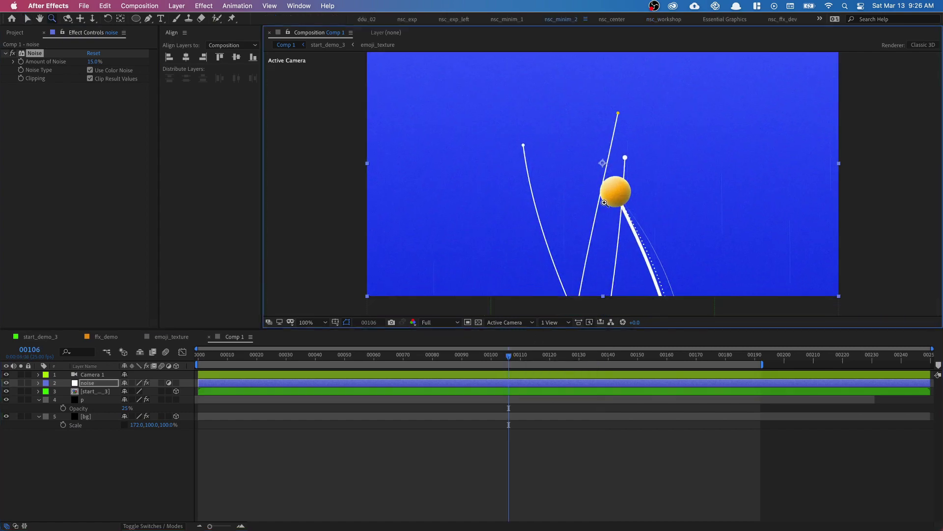
pyautogui.click(604, 203)
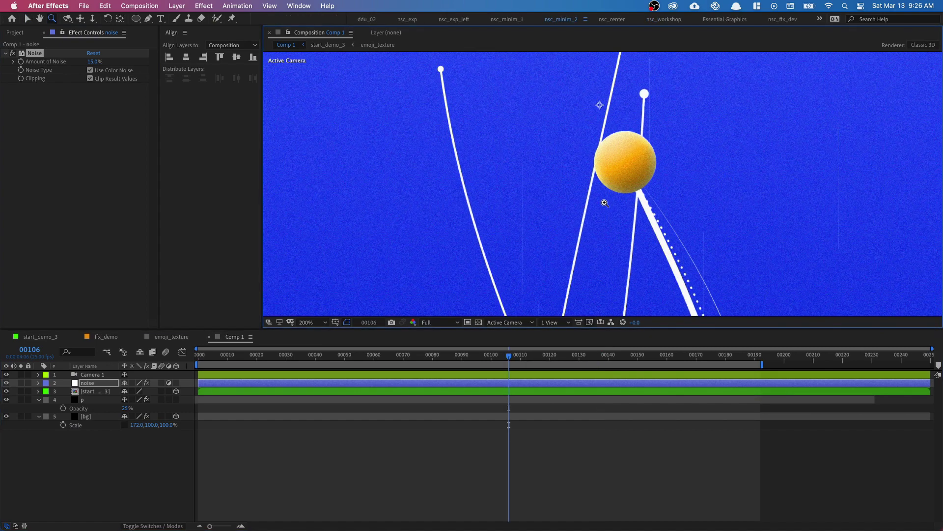
pyautogui.click(93, 62)
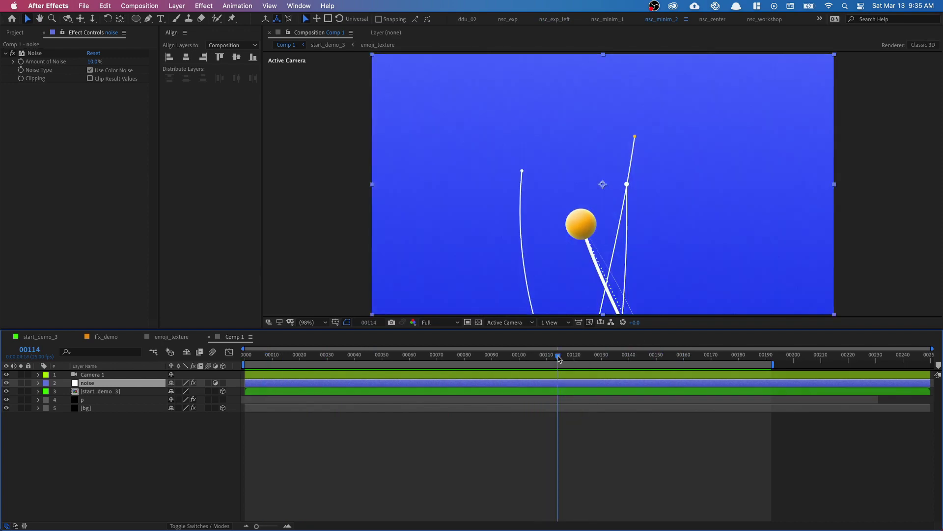
# Examine the end of the emoji trail between frames 159 and 172, and preview the full composition
pyautogui.click(607, 364)
pyautogui.moveTo(607, 366); pyautogui.dragTo(682, 375)
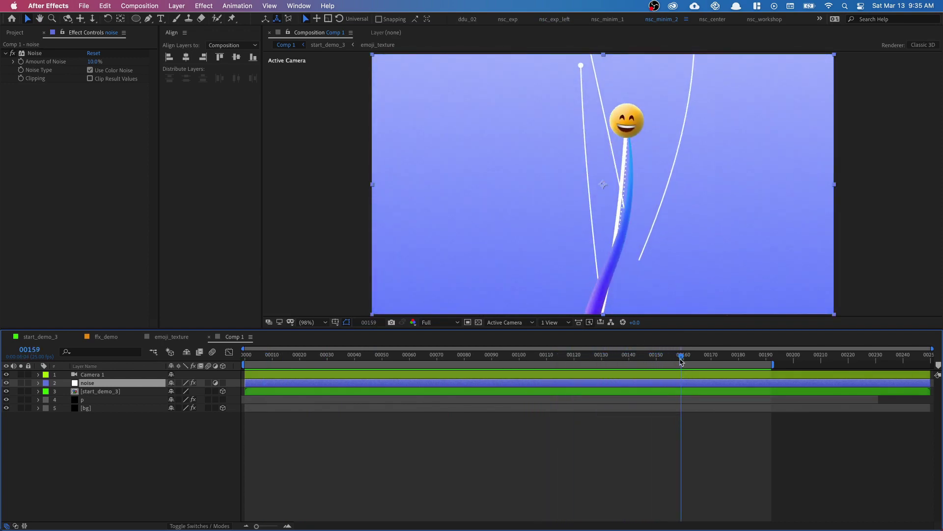
pyautogui.moveTo(682, 360)
pyautogui.mouseDown()
pyautogui.moveTo(702, 362)
pyautogui.moveTo(670, 364)
pyautogui.mouseUp()
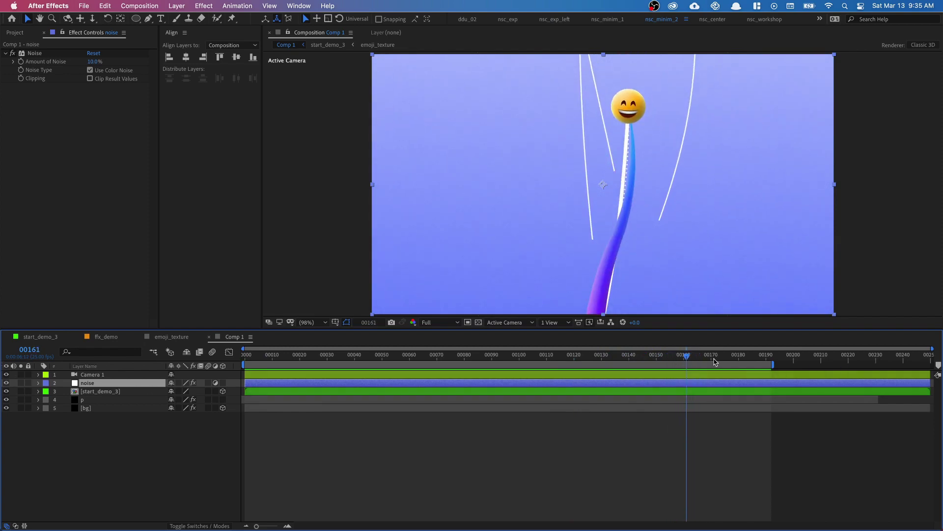
pyautogui.moveTo(699, 361); pyautogui.dragTo(654, 360)
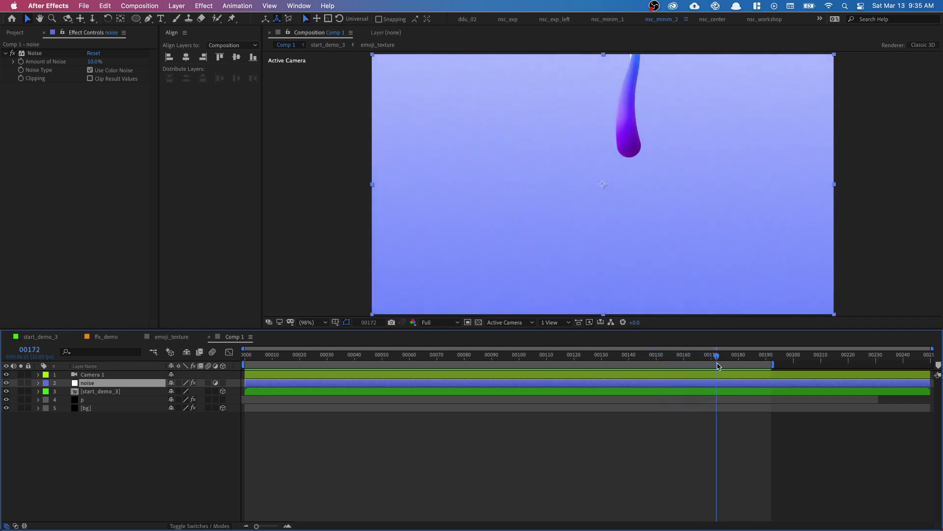
pyautogui.moveTo(681, 365)
pyautogui.mouseDown()
pyautogui.moveTo(611, 355)
pyautogui.moveTo(707, 359)
pyautogui.moveTo(647, 359)
pyautogui.moveTo(700, 362)
pyautogui.mouseUp()
pyautogui.press('space')
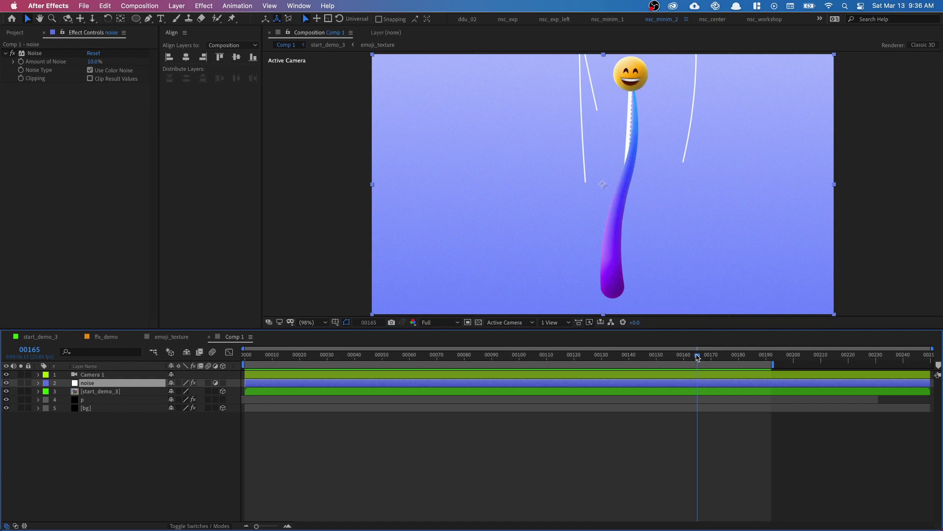
pyautogui.moveTo(698, 357); pyautogui.dragTo(681, 357)
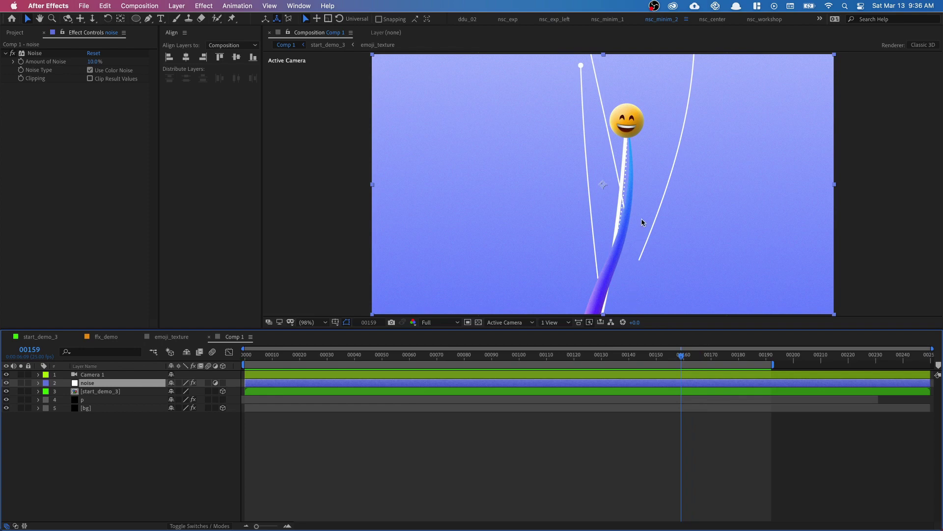
pyautogui.press('space')
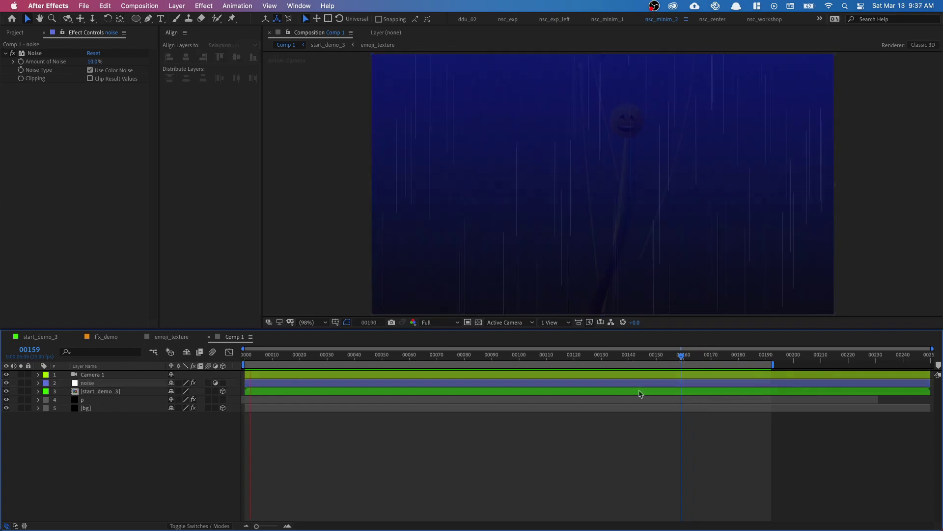